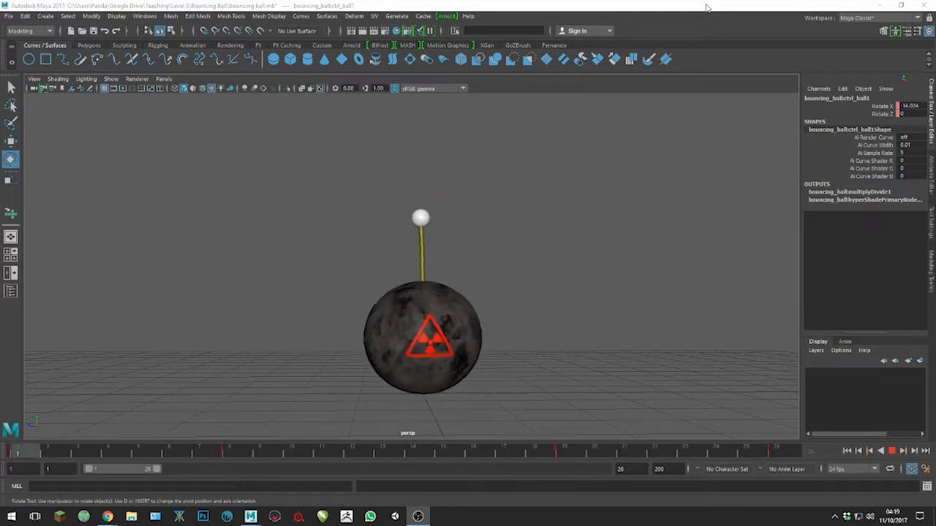
- Stop the finished bouncing ball animation's playback and return to frame 1
click(891, 454)
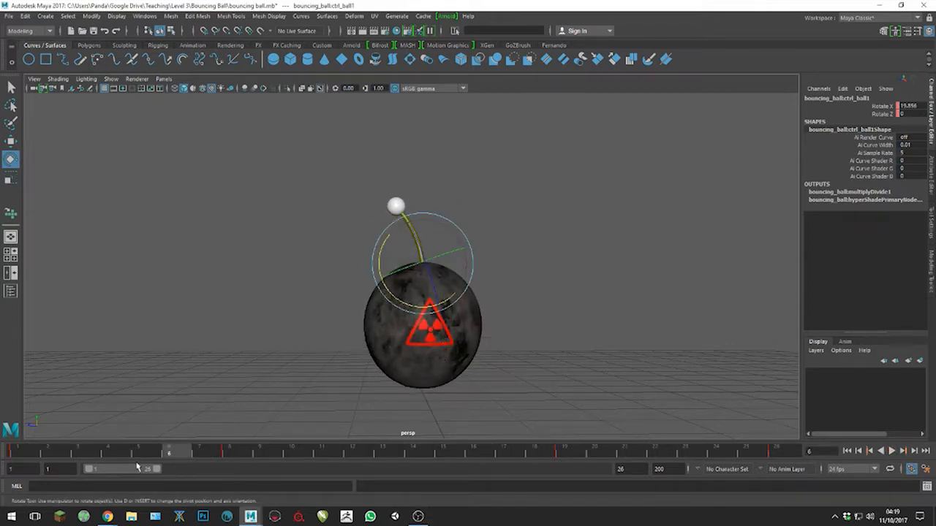
click(18, 449)
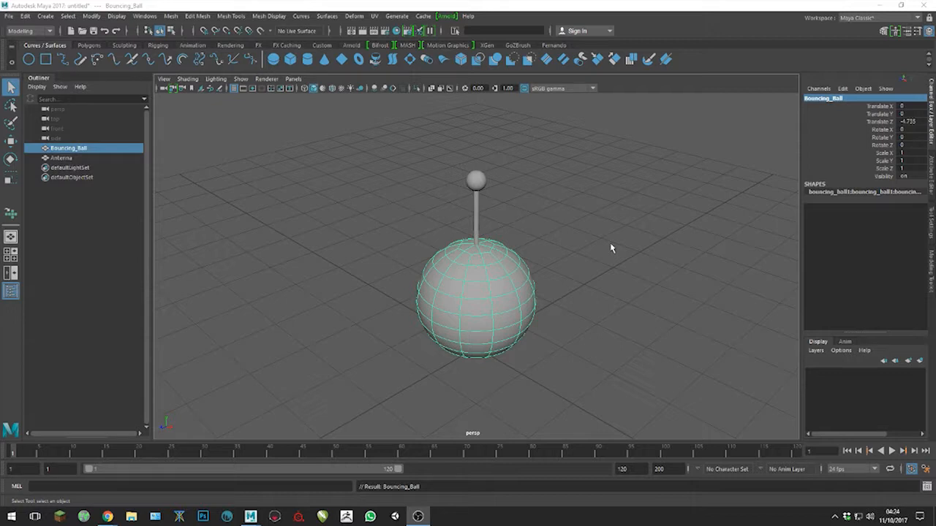
- Inspect the separate ball and antenna meshes and check the ball's object name
click(477, 214)
click(487, 288)
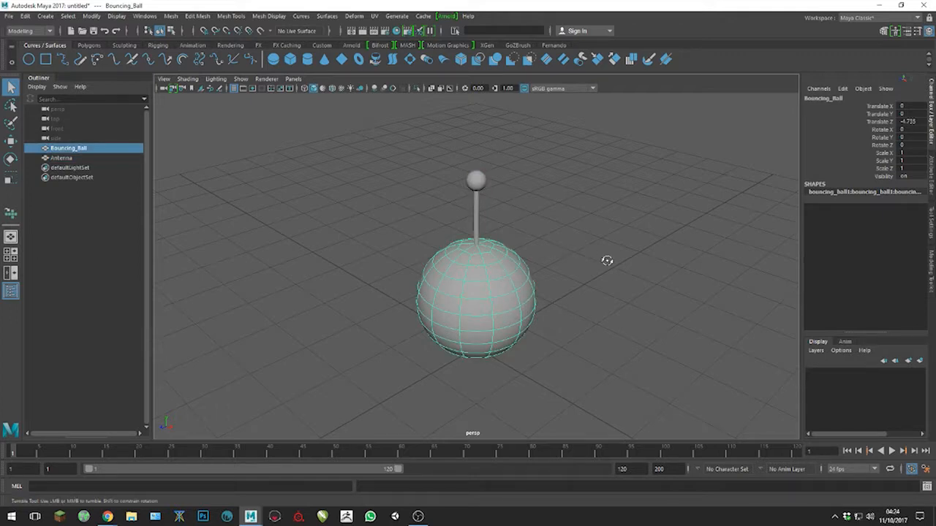
alt+drag(606, 261, 562, 254)
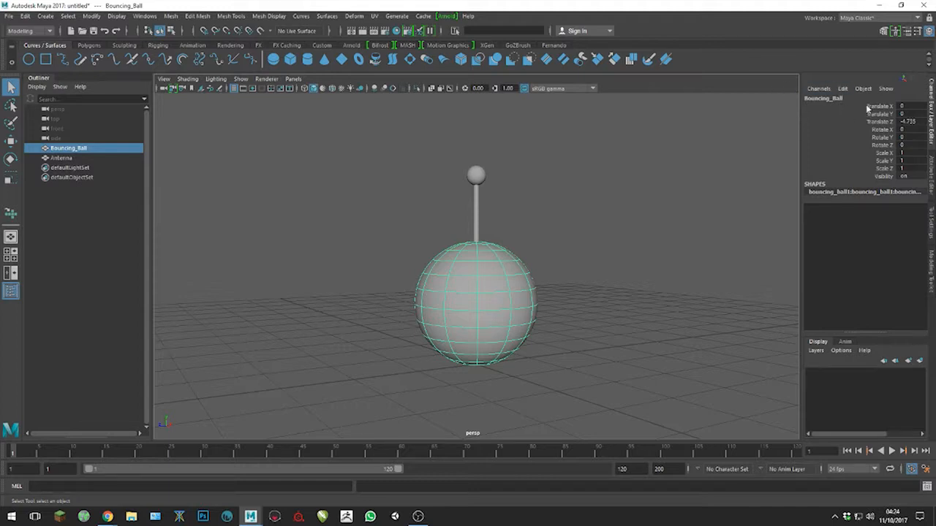
double_click(826, 98)
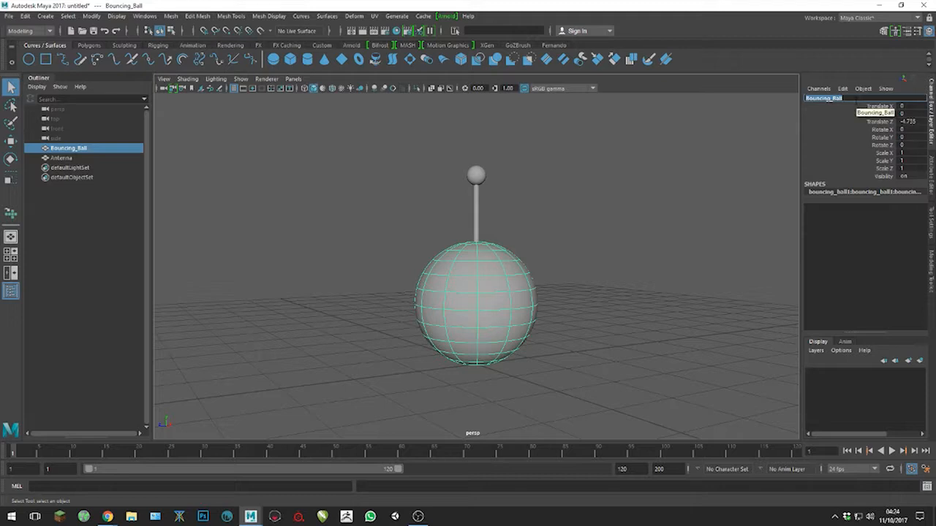
click(515, 285)
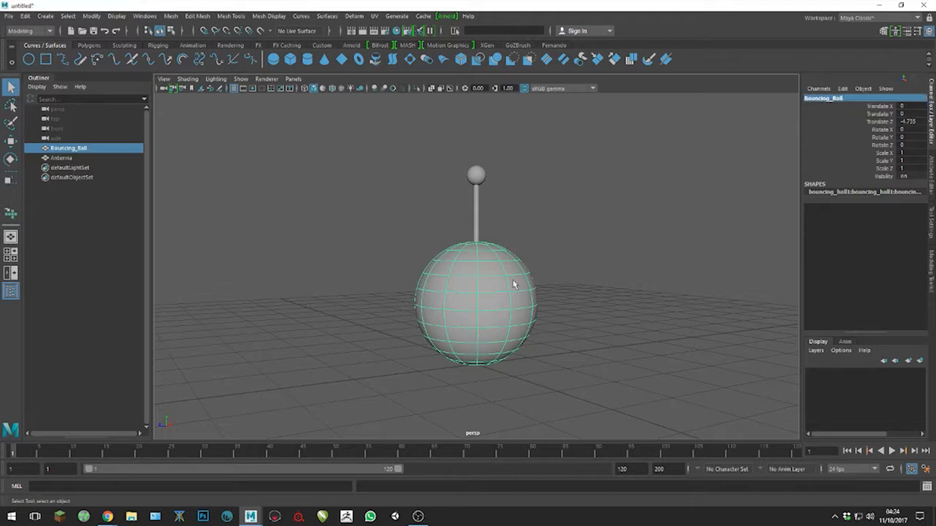
alt+drag(556, 247, 672, 186)
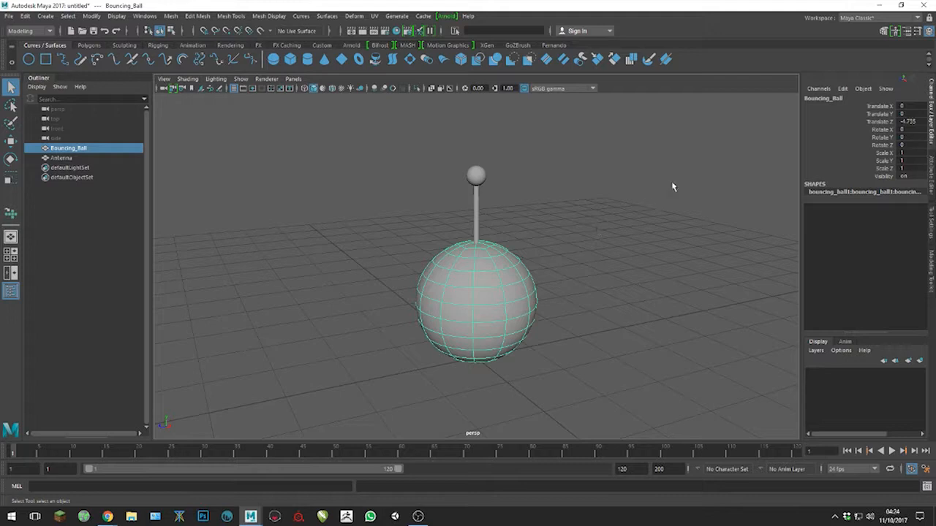
- Examine the antenna mesh up close, from its spherical tip to where it meets the ball
click(477, 202)
alt+drag(542, 212, 530, 190)
alt+right_drag(531, 190, 660, 270)
alt+middle_drag(573, 172, 563, 223)
alt+right_drag(560, 194, 605, 259)
alt+middle_drag(595, 194, 608, 261)
alt+right_drag(621, 262, 595, 240)
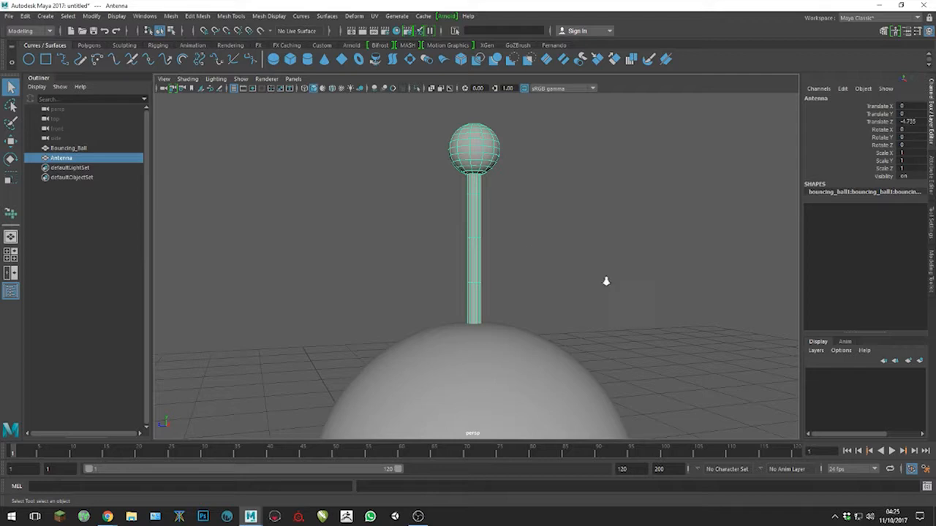
alt+right_drag(606, 285, 480, 266)
alt+middle_drag(480, 266, 480, 180)
alt+drag(482, 184, 552, 237)
alt+right_drag(554, 237, 501, 224)
alt+drag(502, 224, 512, 230)
- Freeze the translate, rotate, scale and joint orient transformations of both the ball and the antenna
click(492, 273)
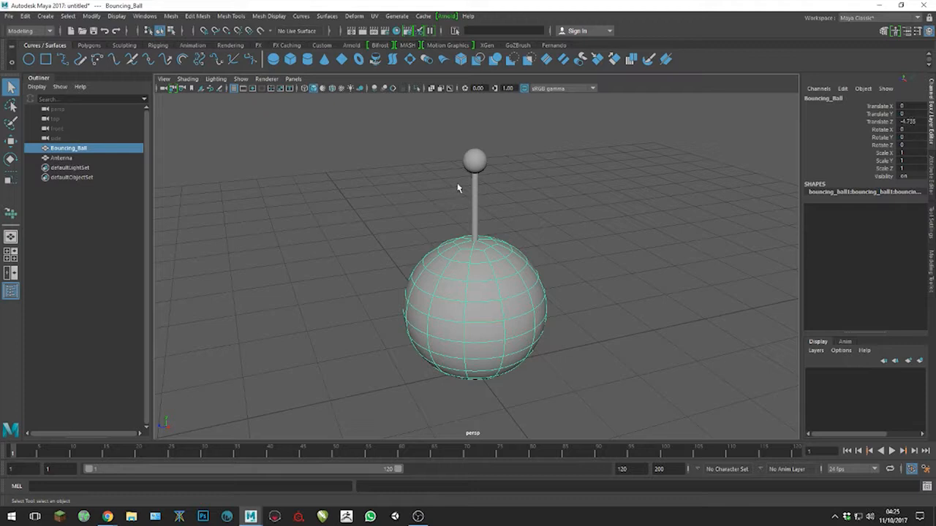
shift+click(477, 179)
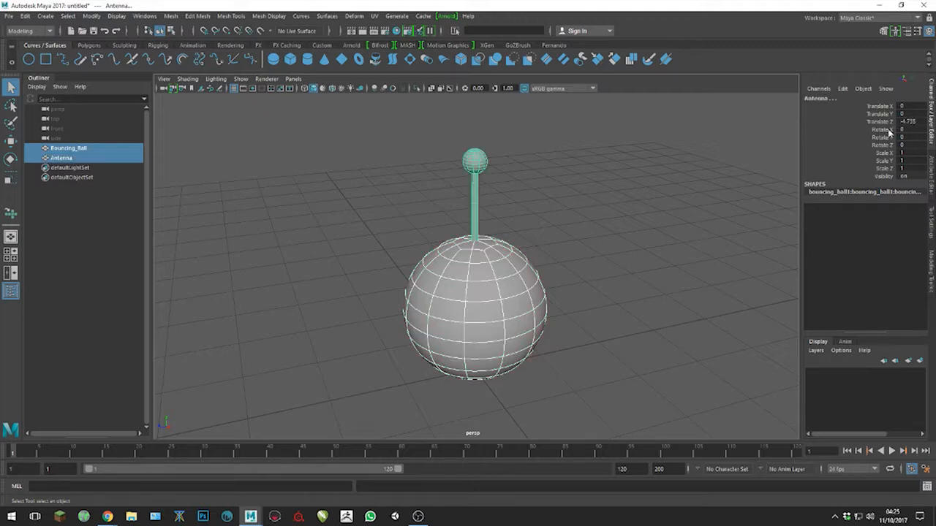
click(471, 248)
click(474, 198)
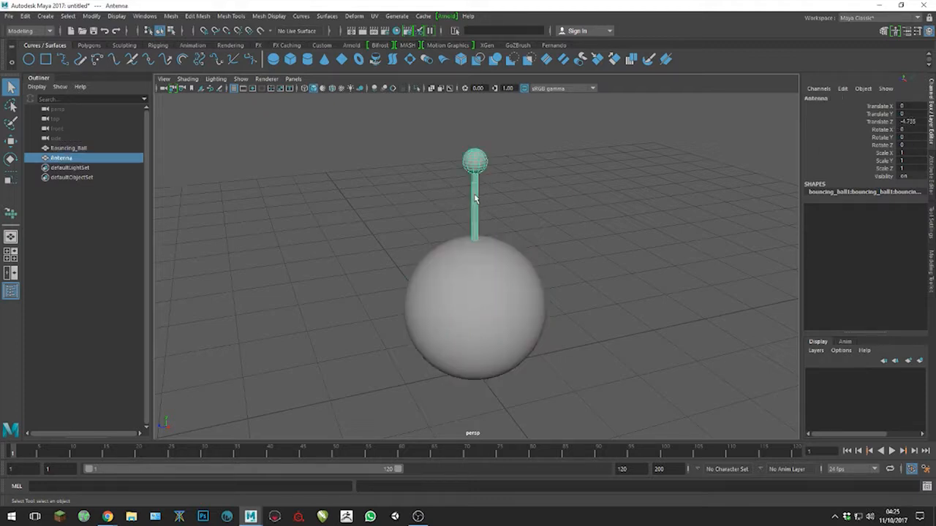
shift+click(482, 288)
click(91, 17)
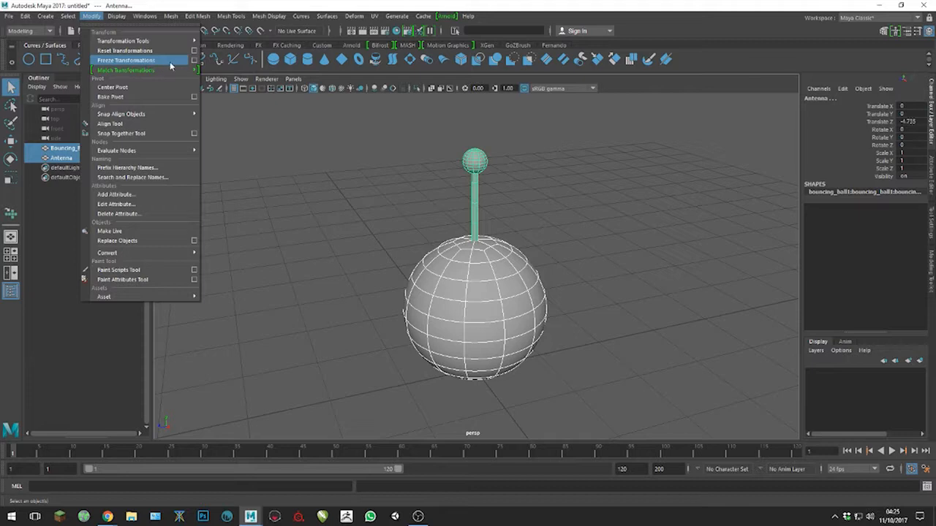
click(194, 61)
drag(477, 178, 291, 146)
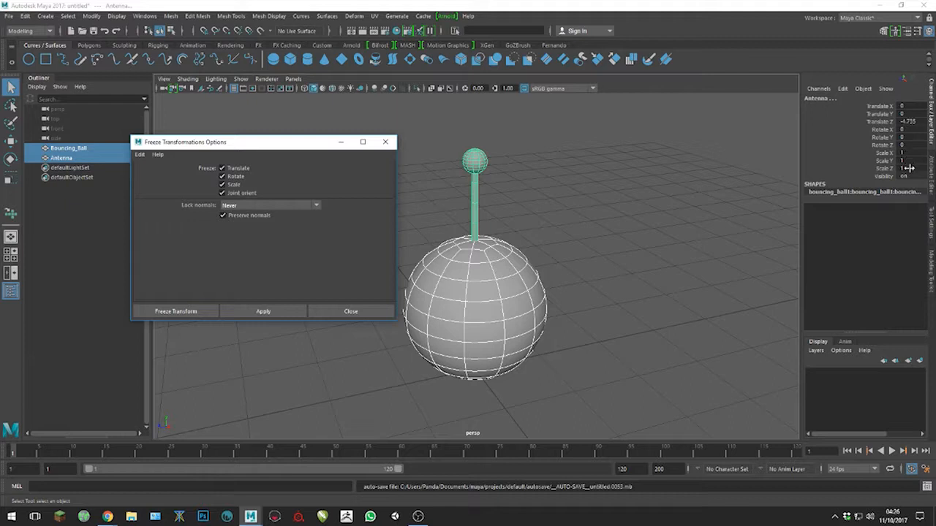
click(198, 313)
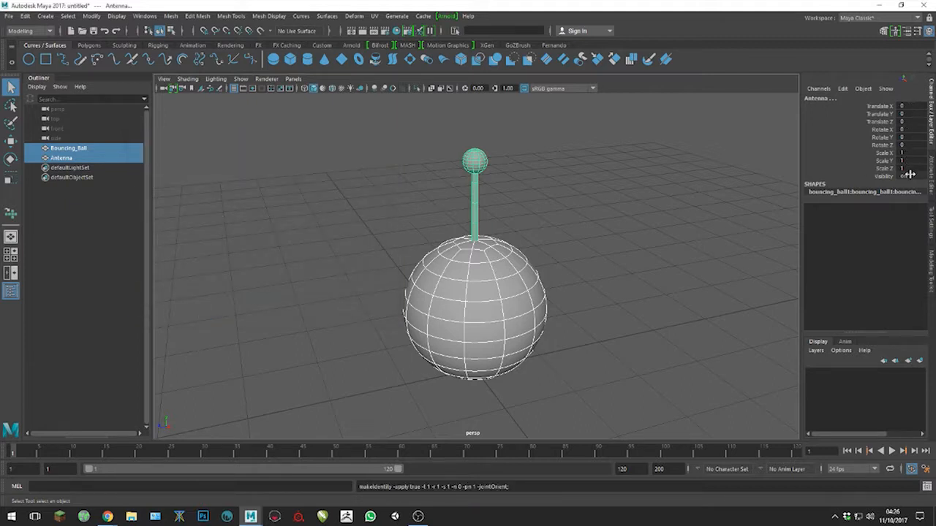
- Turn off smooth mesh preview on the ball to display its low-poly geometry
click(643, 233)
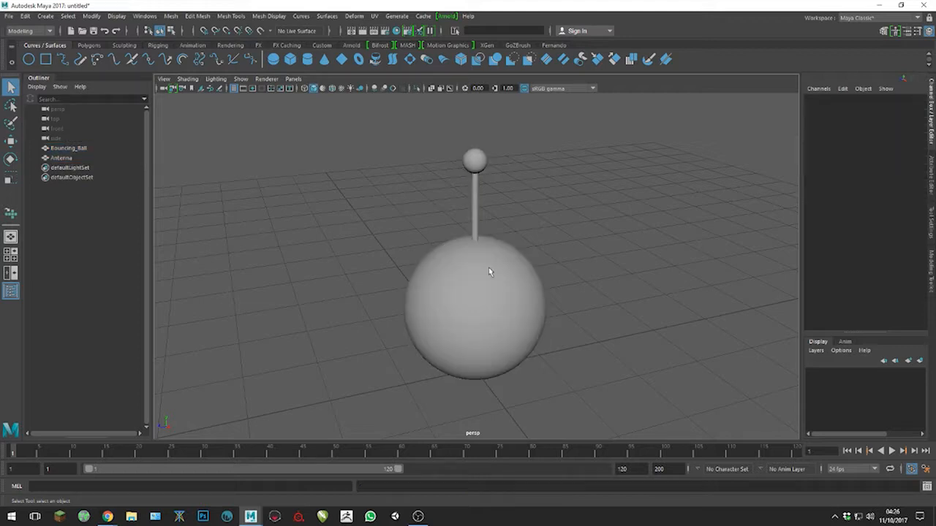
click(488, 268)
click(589, 210)
alt+drag(592, 212, 576, 192)
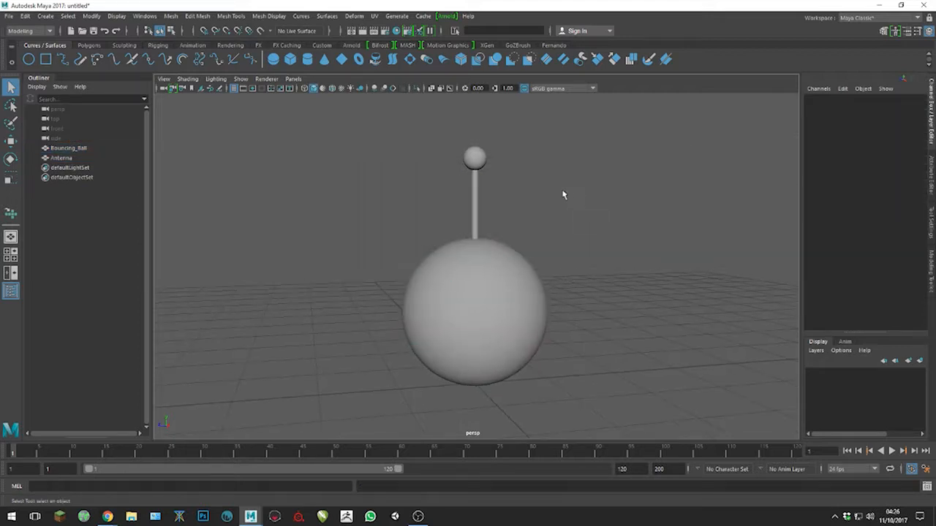
alt+right_drag(568, 196, 582, 220)
alt+drag(583, 224, 580, 203)
click(509, 253)
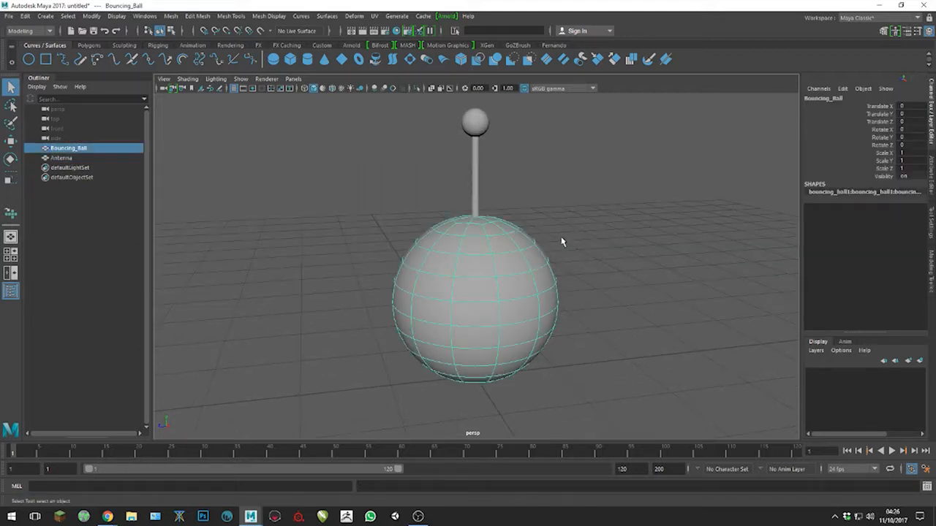
key(1)
- Isolate the ball in the perspective view so the antenna is hidden
click(473, 163)
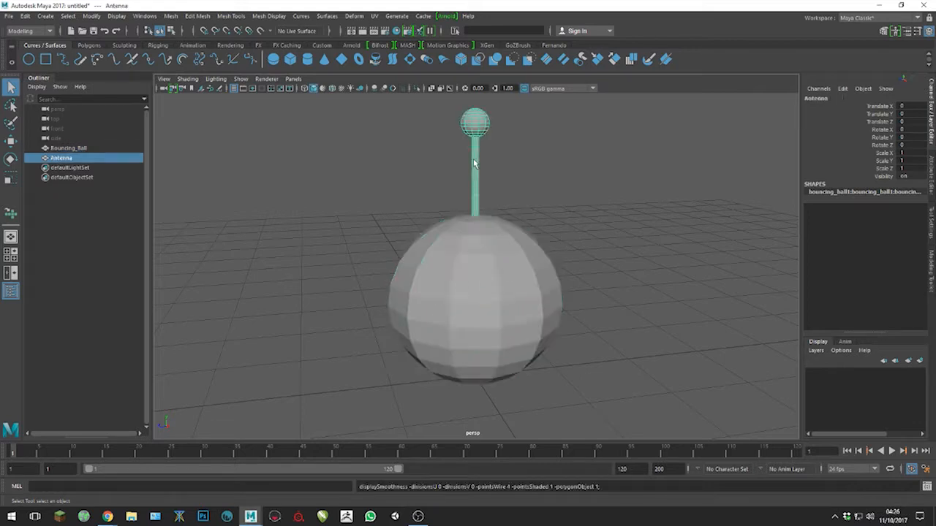
click(563, 159)
alt+drag(549, 173, 564, 212)
click(503, 273)
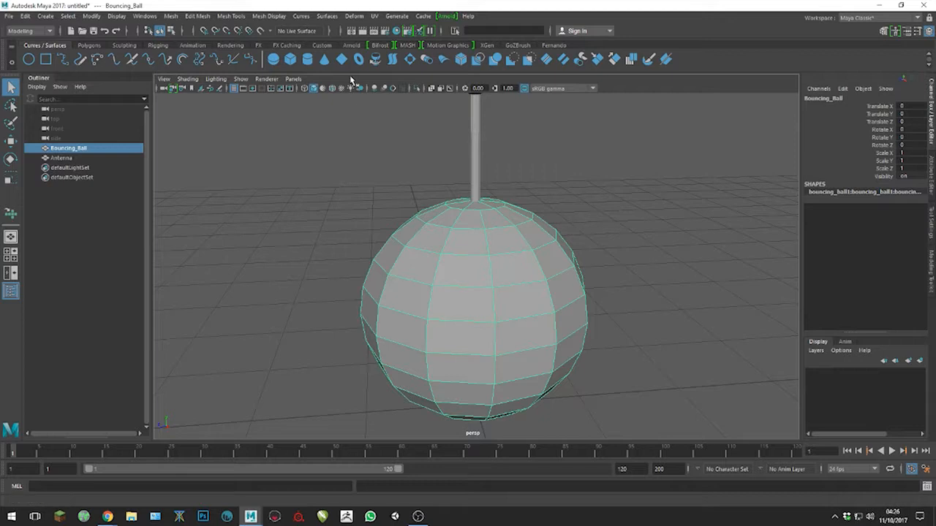
click(416, 88)
- Hide the grid in the perspective view around the isolated ball
click(611, 194)
alt+drag(610, 194, 593, 213)
alt+drag(526, 234, 463, 223)
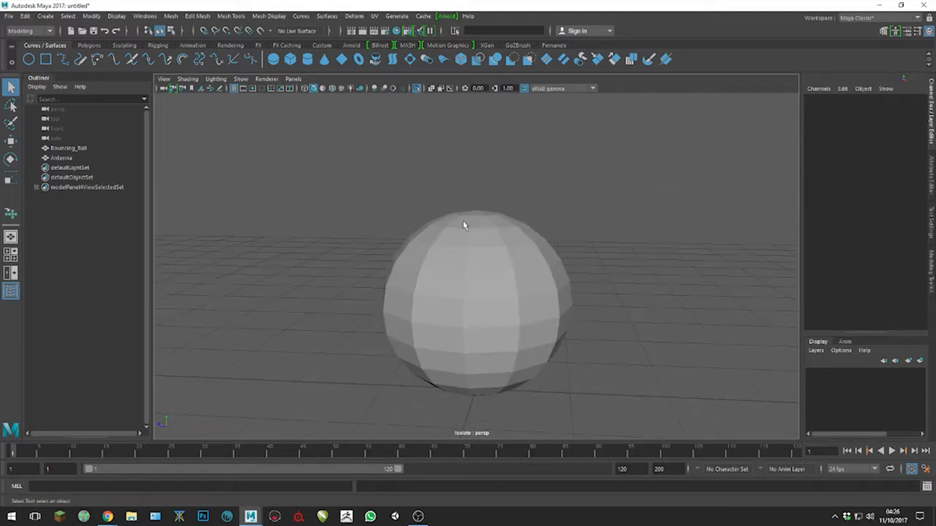
click(233, 88)
alt+drag(583, 282, 599, 299)
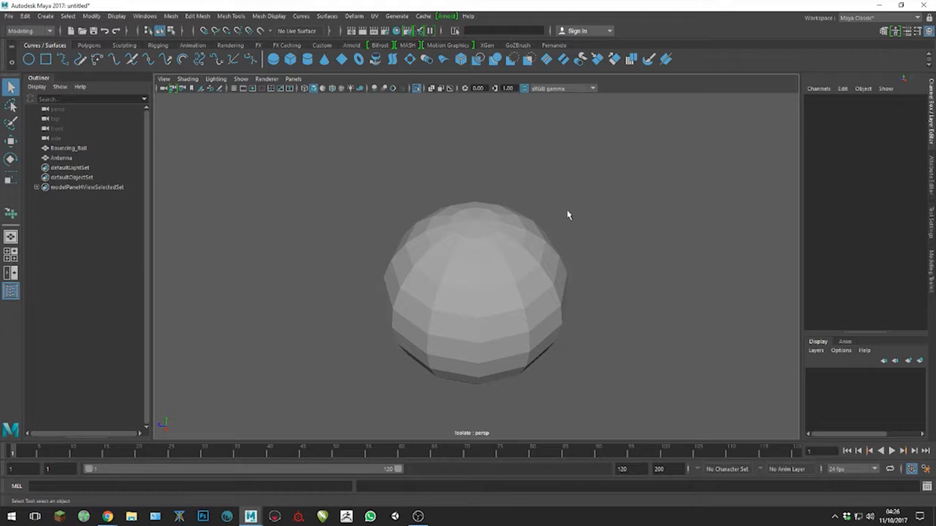
alt+drag(599, 230, 606, 200)
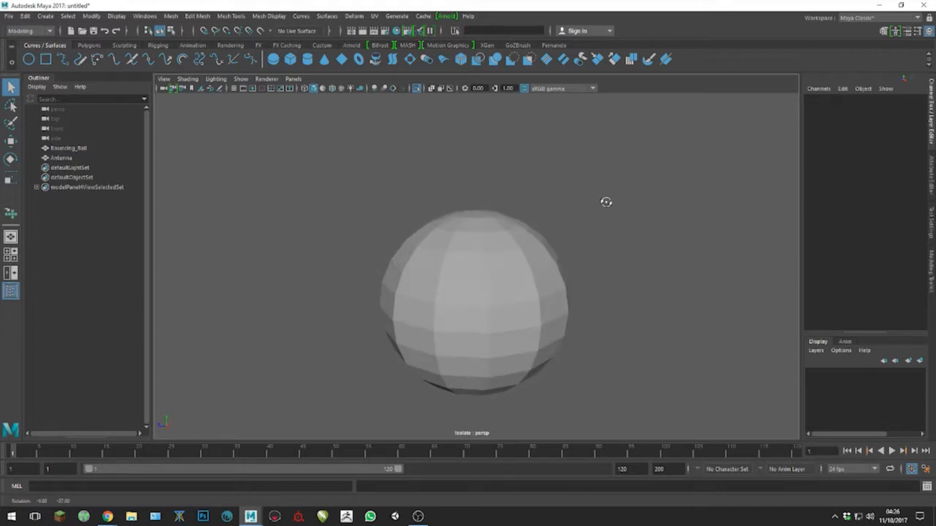
- Examine the ball's wireframe around its top and bottom poles as locations for joints
click(477, 253)
alt+drag(580, 228, 572, 198)
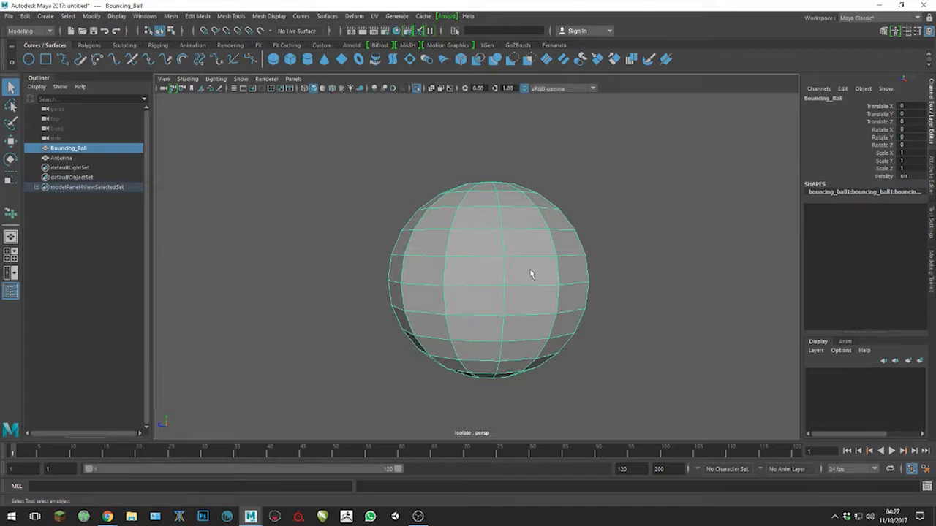
alt+drag(524, 265, 526, 273)
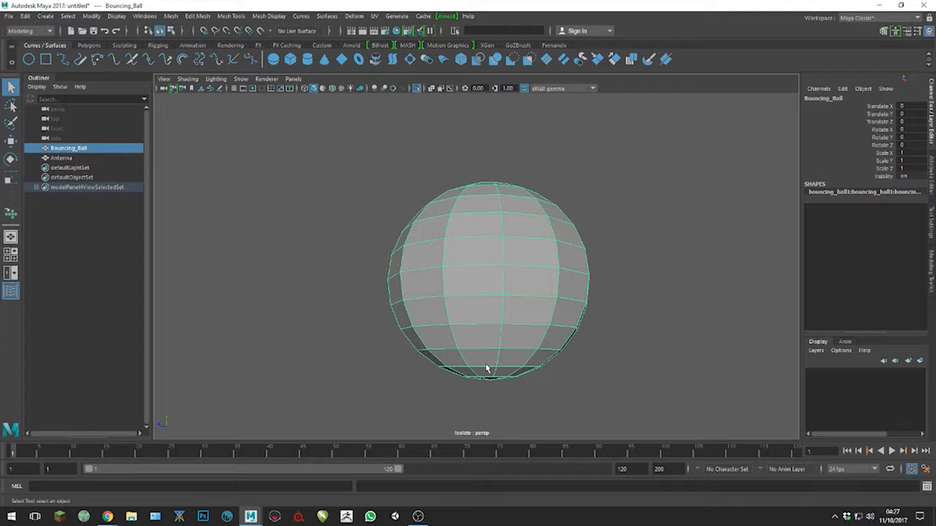
alt+drag(496, 292, 474, 262)
alt+drag(484, 189, 479, 182)
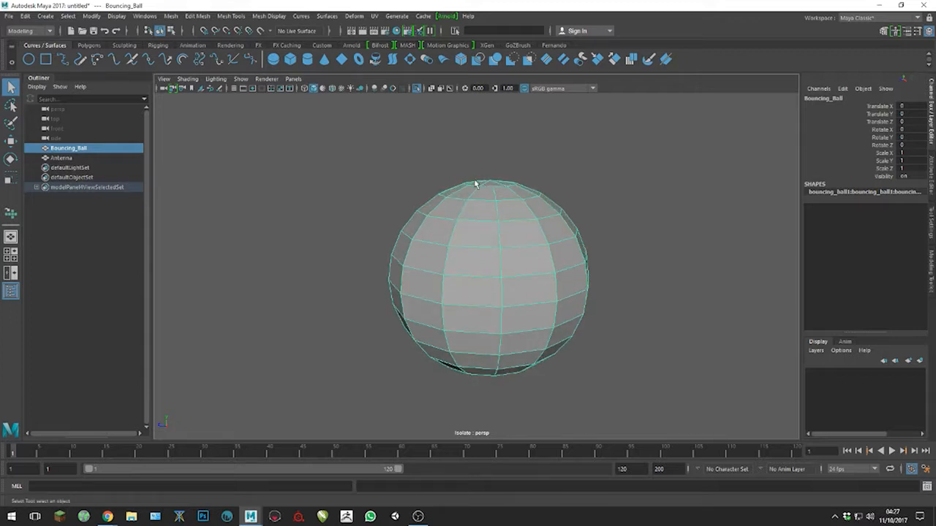
alt+drag(497, 306, 495, 359)
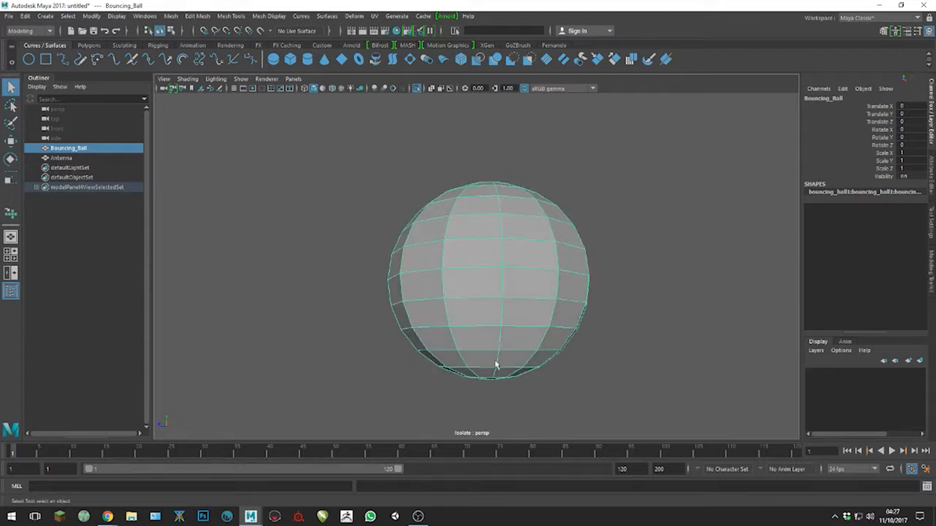
alt+drag(503, 372, 513, 280)
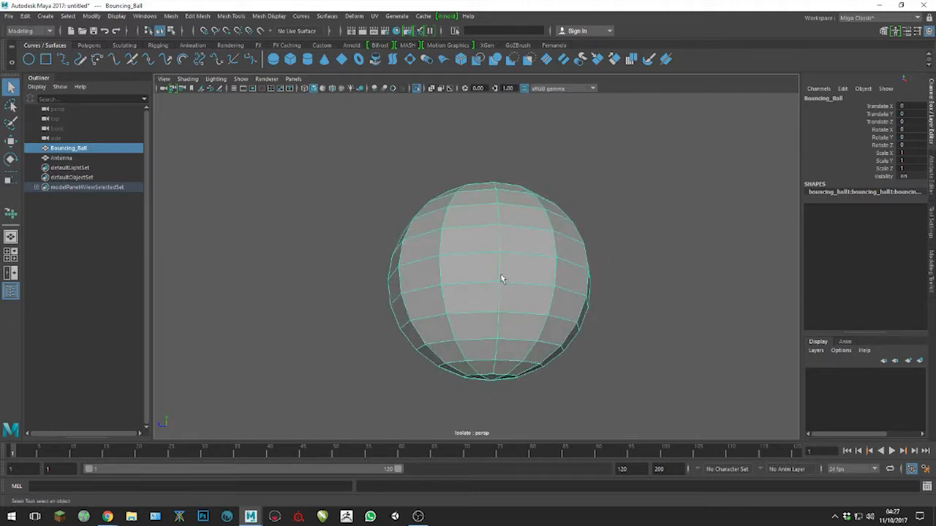
alt+drag(501, 278, 522, 178)
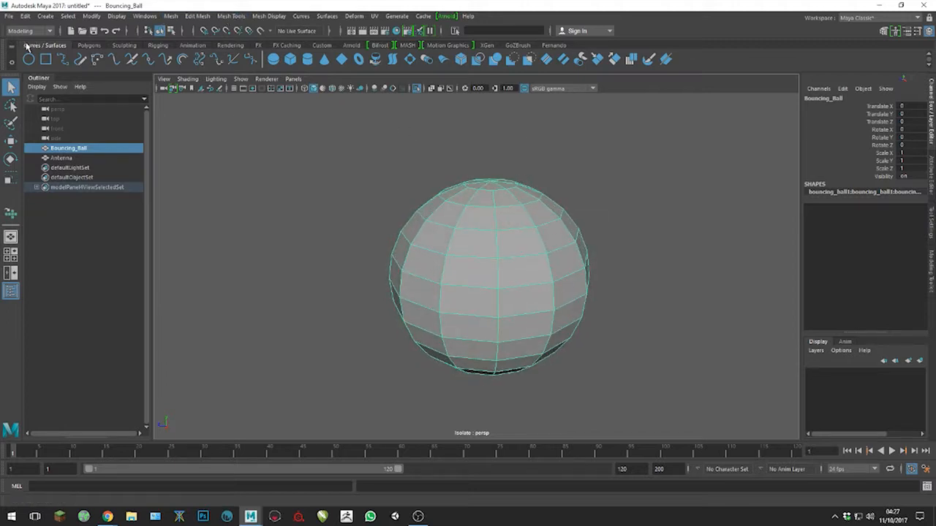
- Switch to the Rigging menu set and create a joint snapped to the vertex at the ball's top pole
click(27, 31)
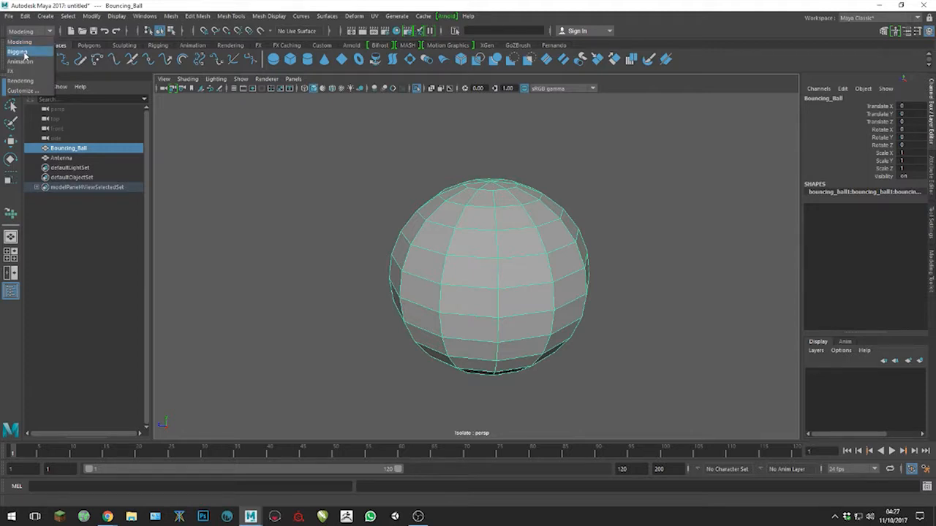
click(18, 52)
click(172, 16)
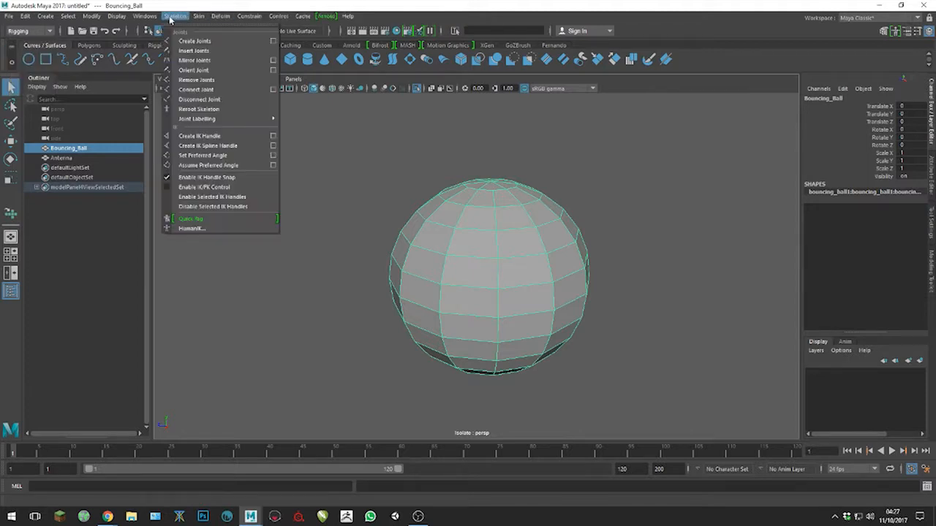
click(220, 41)
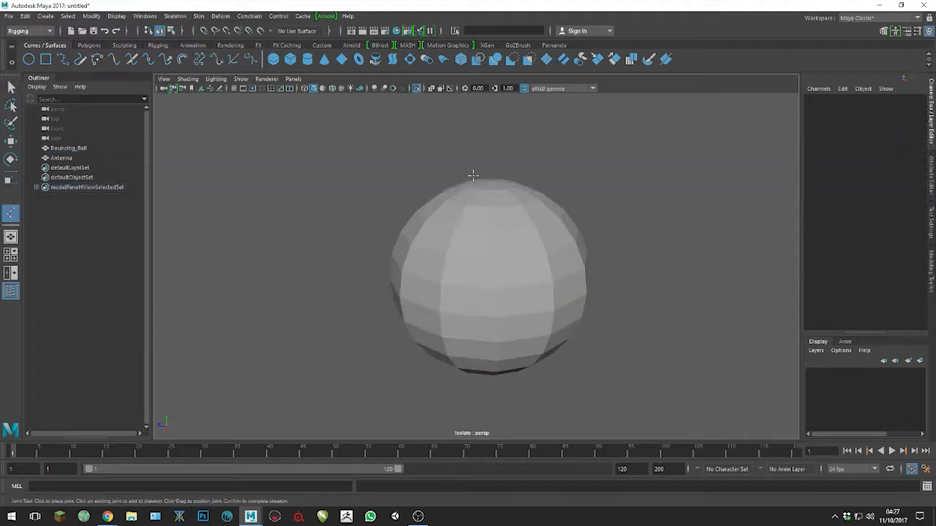
alt+drag(511, 160, 531, 171)
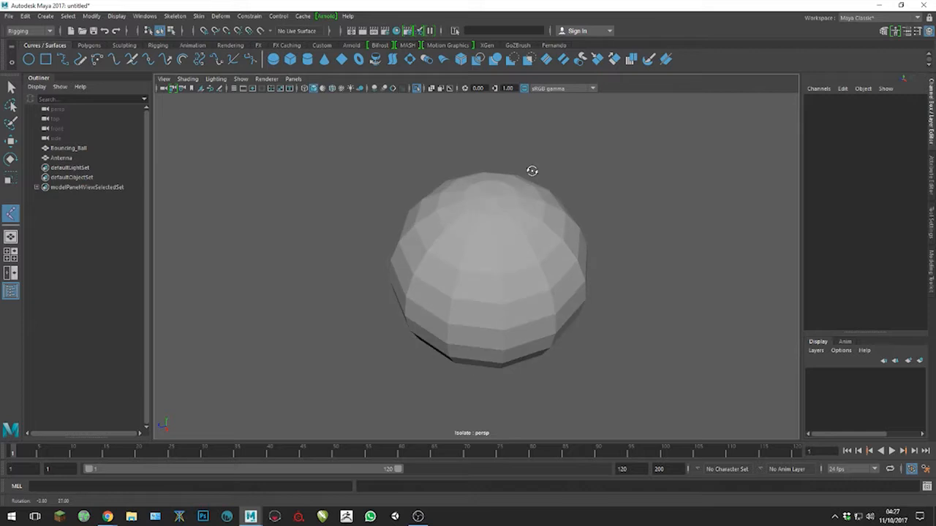
click(491, 195)
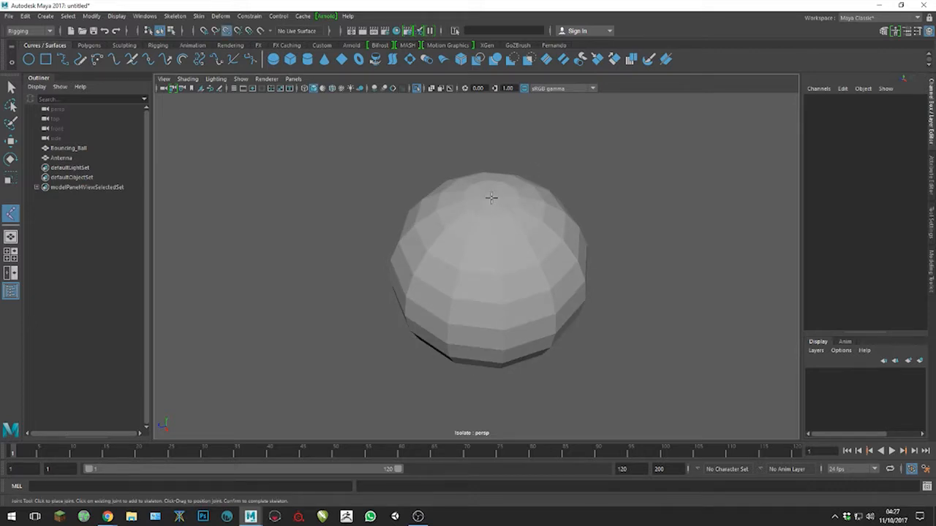
key(Return)
- Add a second joint at the vertex on the ball's bottom pole, as a child of the top joint
alt+drag(573, 212, 631, 161)
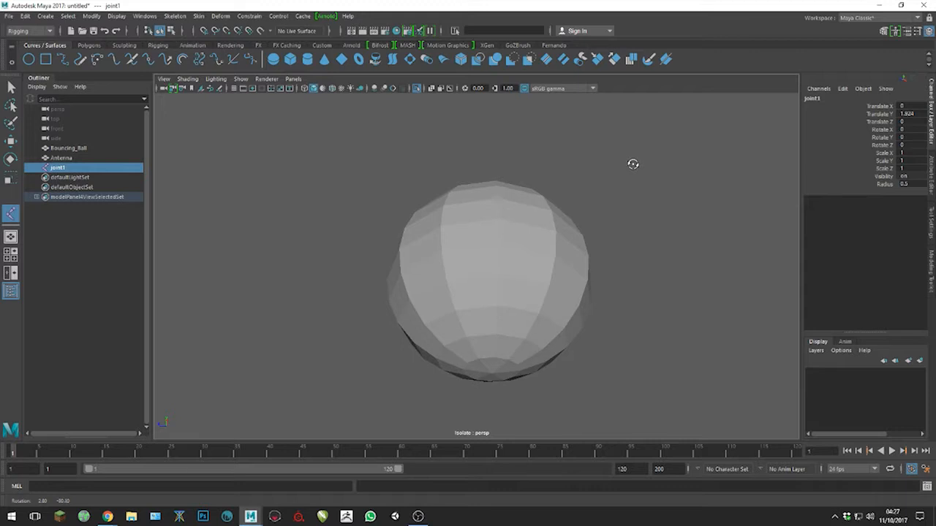
click(490, 374)
alt+drag(642, 200, 627, 228)
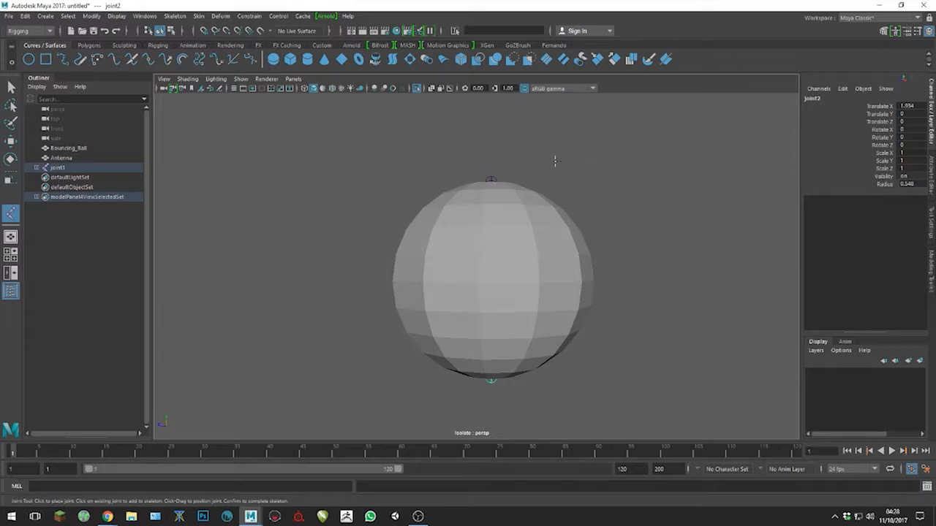
- Finish the joint chain, inspect the joint at the ball's top pole, and remove the whole chain from the ball
key(q)
alt+drag(569, 129, 551, 159)
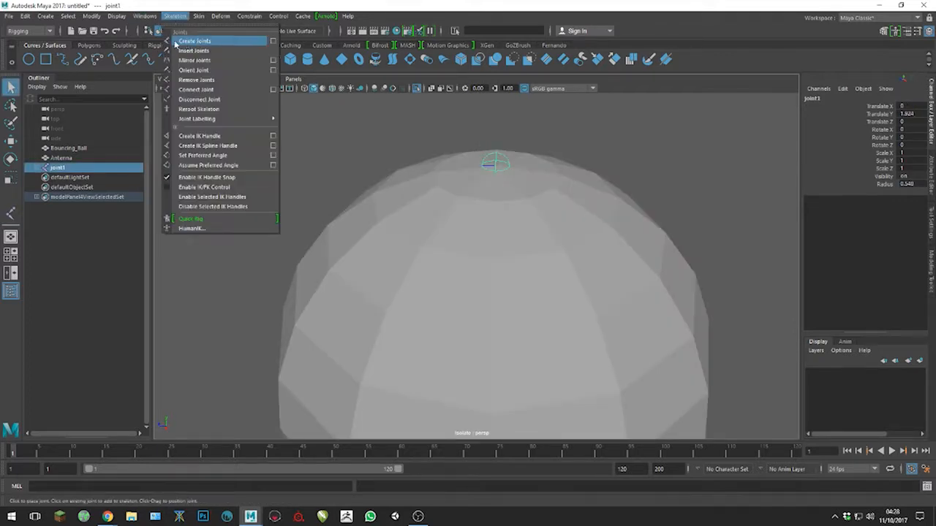
click(529, 228)
mouse_move(530, 224)
alt+mouse_down()
mouse_move(516, 207)
mouse_move(529, 225)
alt+mouse_up()
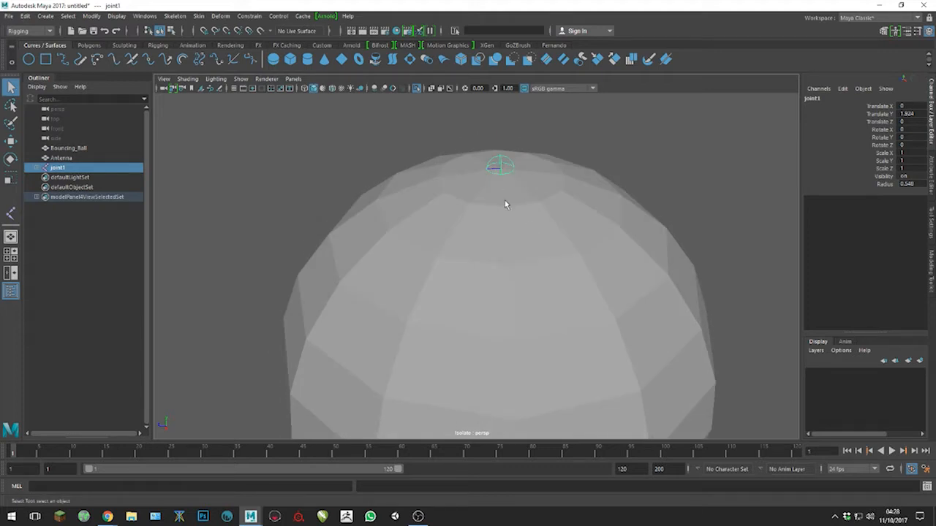
scroll(505, 206, down, 3)
mouse_move(515, 244)
alt+mouse_down()
mouse_move(531, 209)
mouse_move(514, 206)
mouse_move(509, 184)
mouse_move(533, 271)
mouse_move(517, 199)
mouse_move(531, 236)
alt+mouse_up()
click(11, 88)
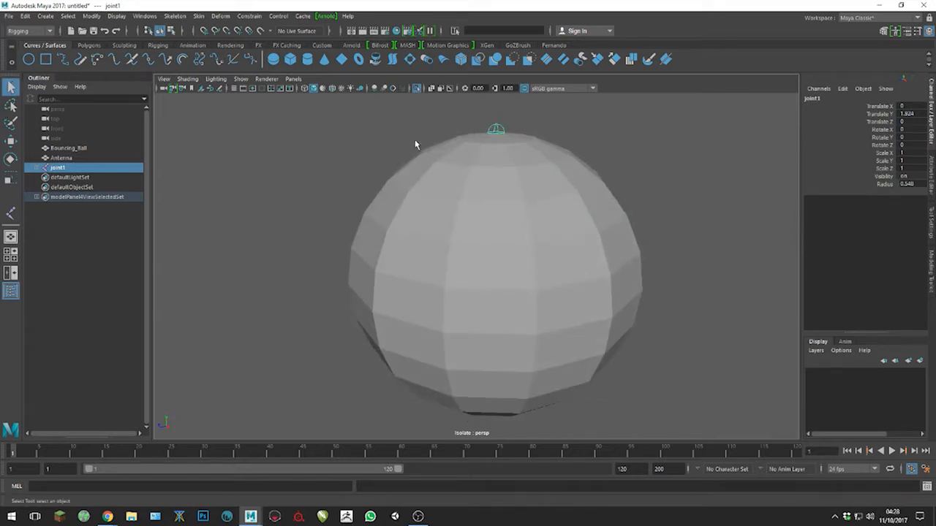
click(531, 125)
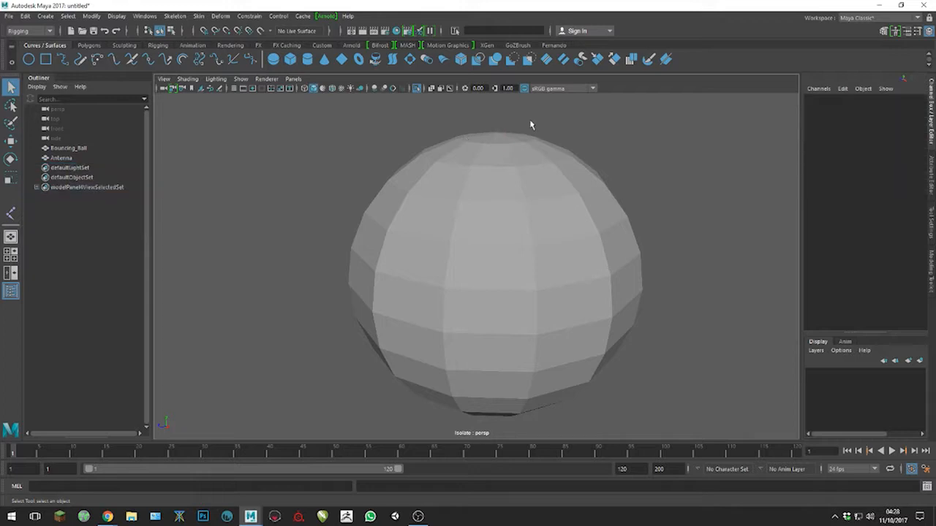
- Create a cluster deformer on the single vertex at the ball's top pole
alt+drag(556, 247, 530, 228)
click(507, 192)
right_drag(497, 189, 475, 186)
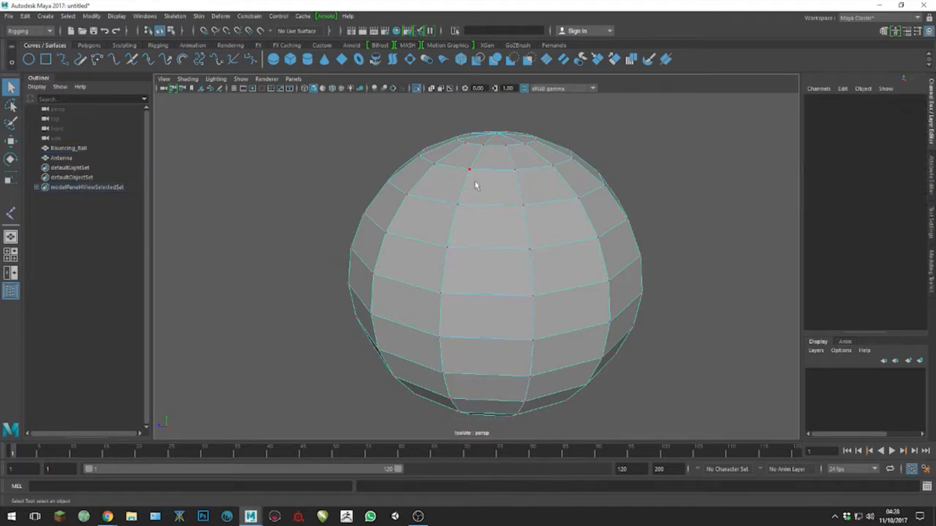
click(496, 136)
alt+drag(595, 133, 598, 157)
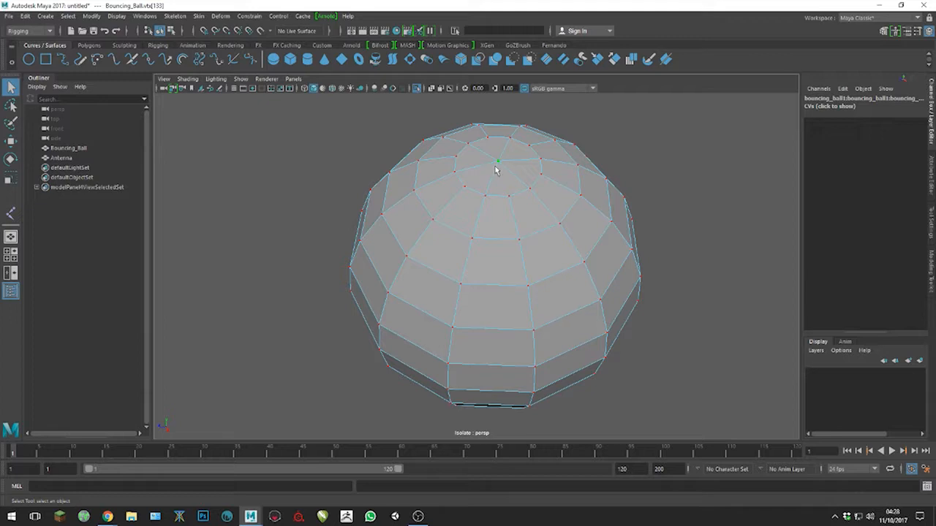
alt+drag(587, 324, 578, 306)
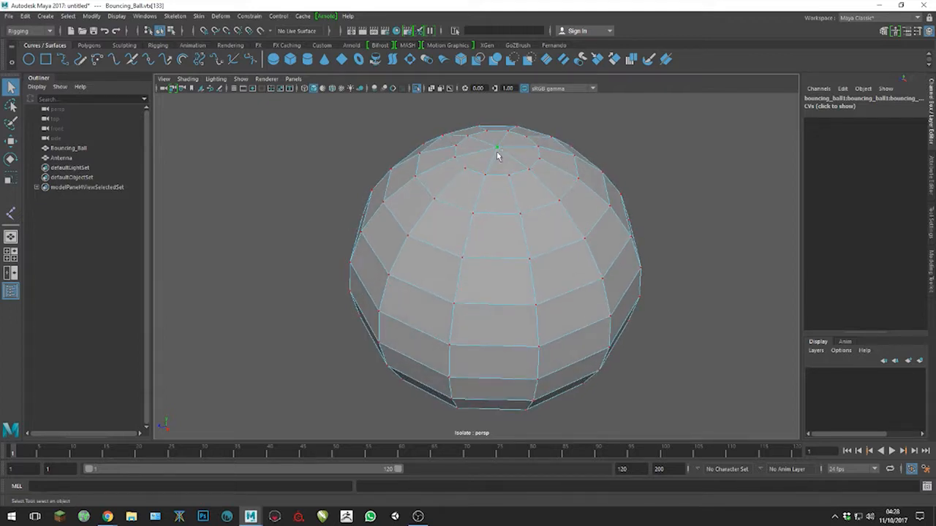
click(221, 16)
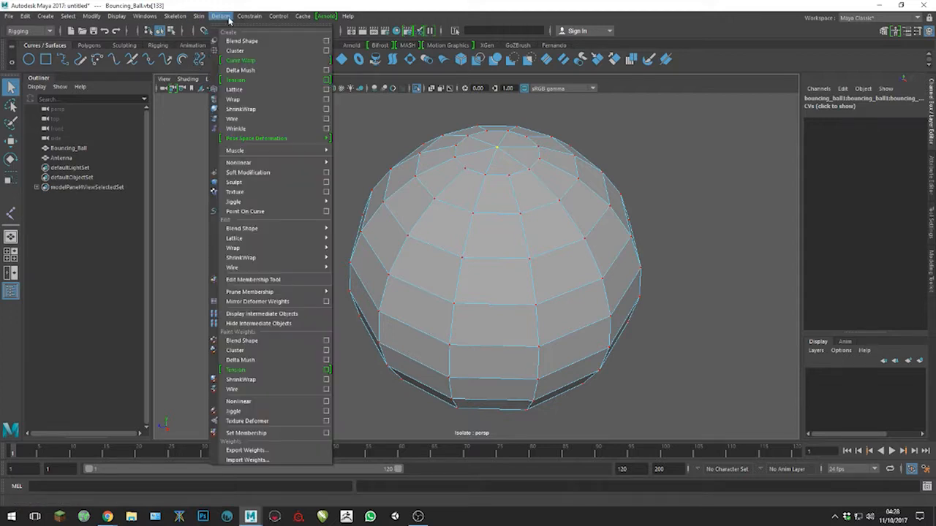
click(244, 53)
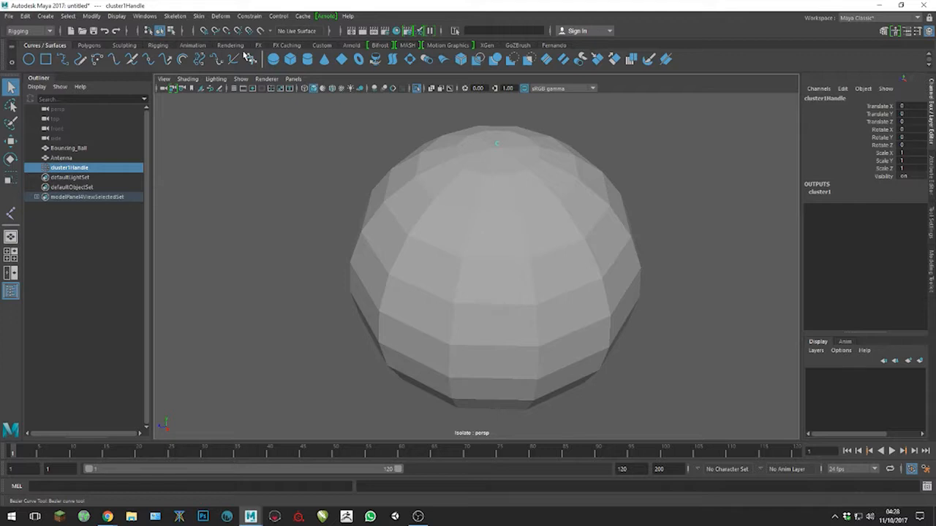
- Create a second cluster deformer on the single vertex at the ball's bottom pole
alt+drag(490, 207, 500, 151)
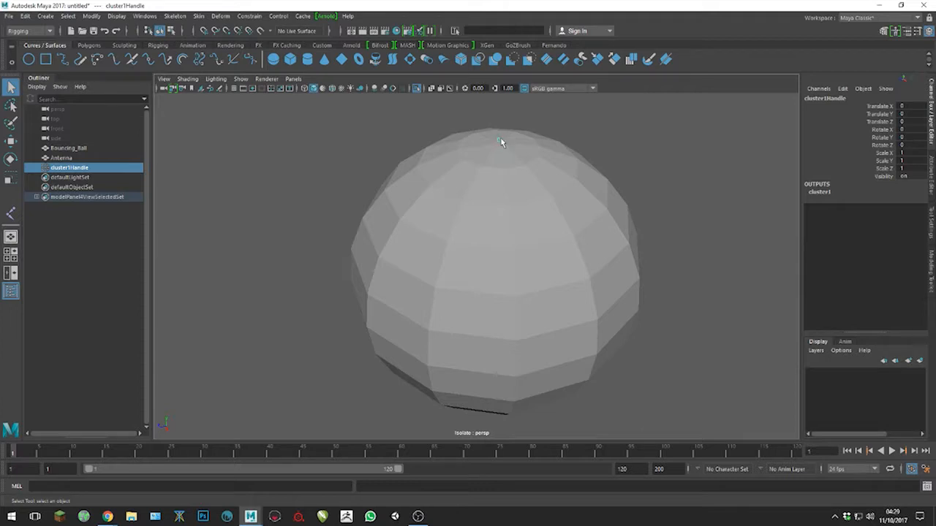
alt+drag(506, 144, 511, 416)
right_drag(510, 400, 497, 409)
click(501, 414)
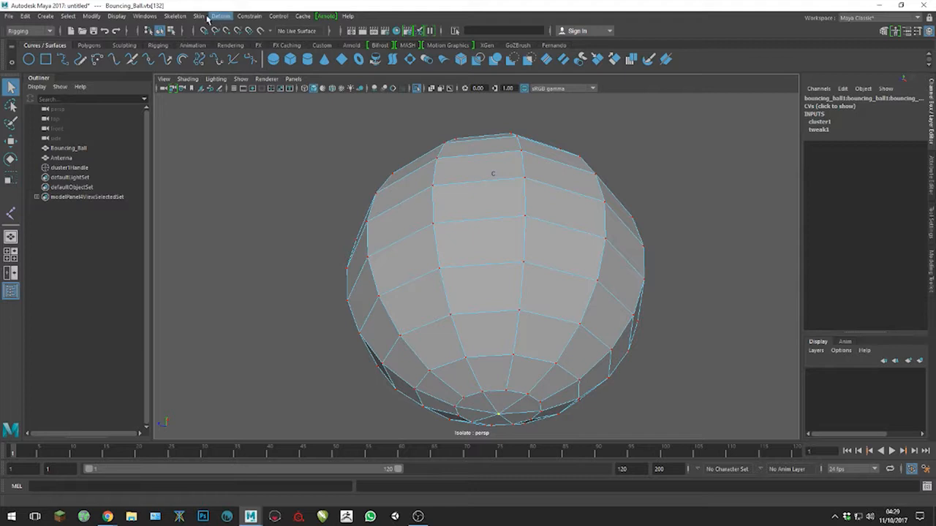
click(220, 15)
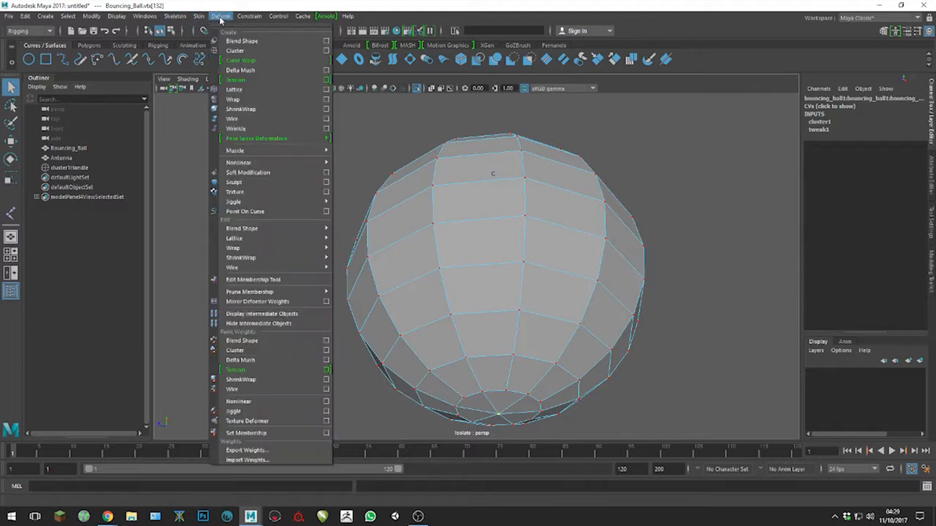
click(245, 49)
- Select the horizontal edge loop around the ball's equator and create a third cluster deformer on it
alt+drag(574, 258, 560, 217)
click(512, 241)
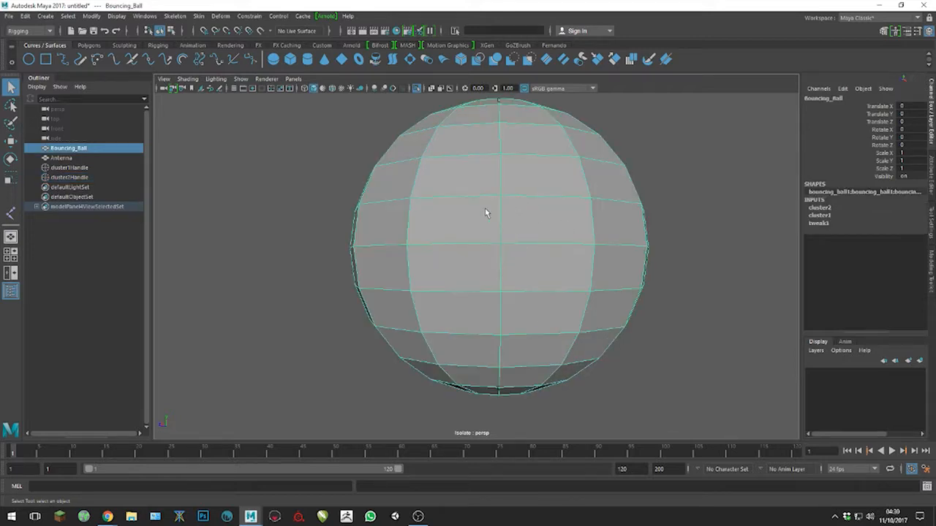
right_drag(491, 247, 487, 217)
double_click(462, 244)
alt+drag(512, 200, 570, 200)
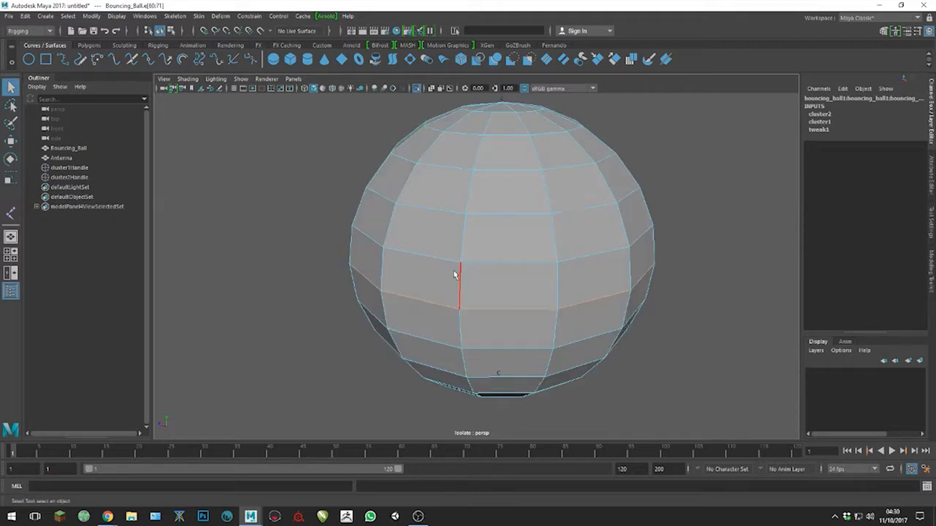
click(221, 15)
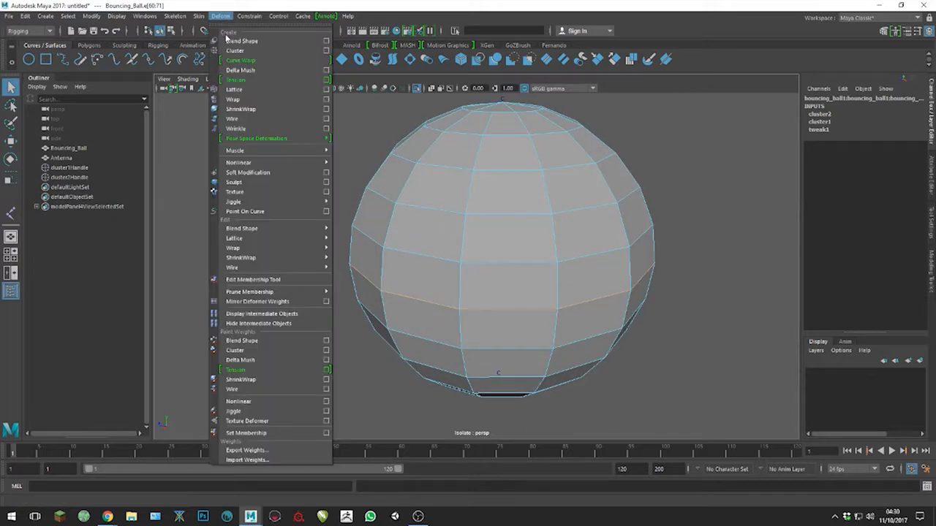
click(228, 55)
alt+drag(480, 219, 569, 254)
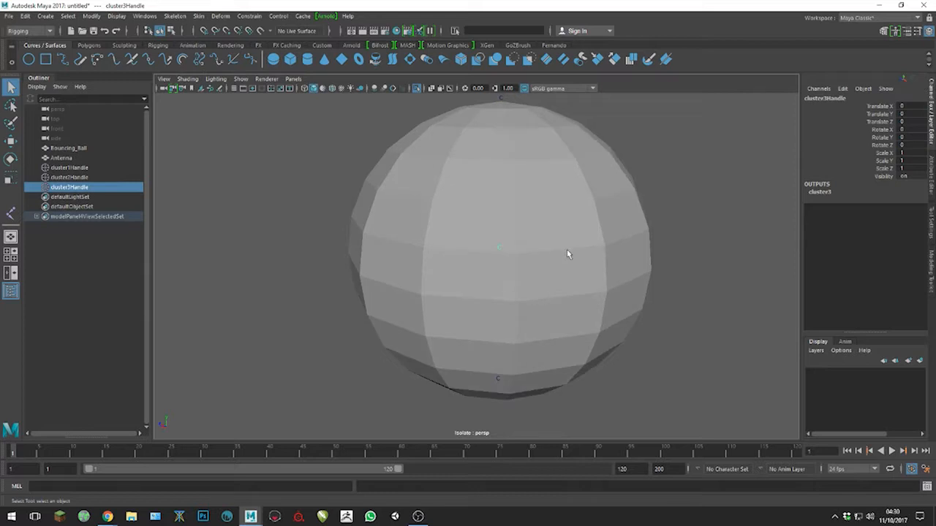
alt+drag(497, 243, 479, 247)
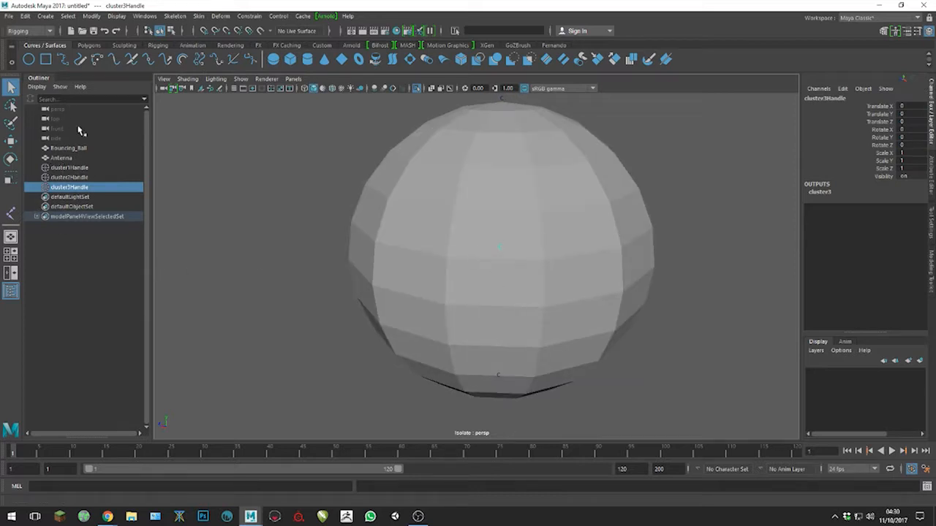
- Hide and show the Outliner, then hide it once more and reopen it
click(11, 291)
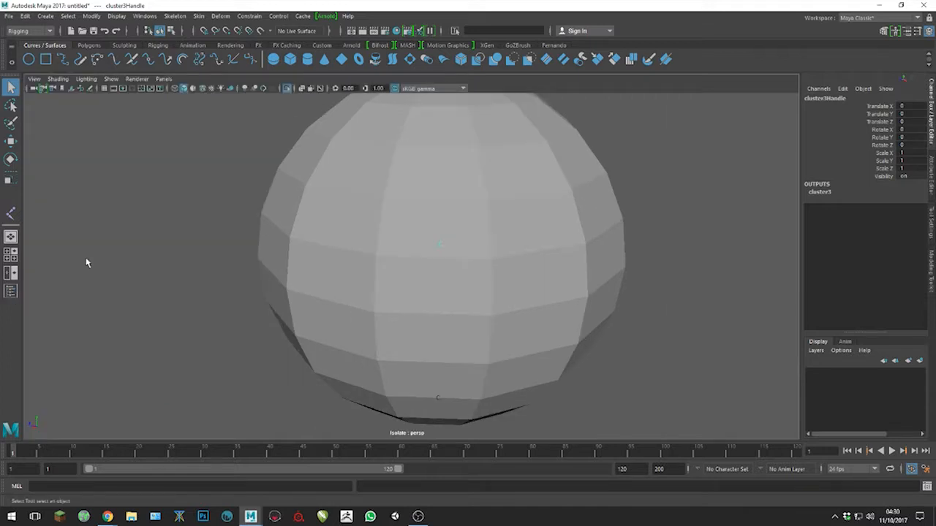
click(10, 292)
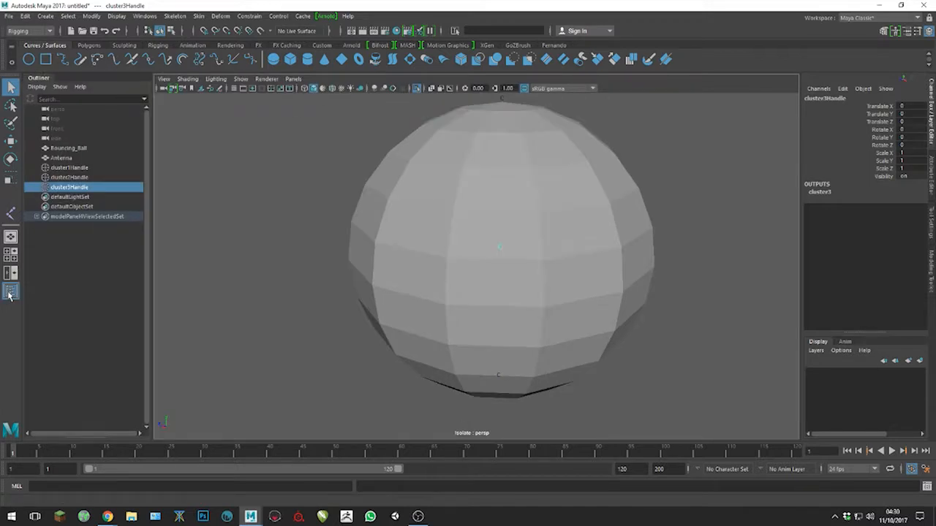
click(11, 293)
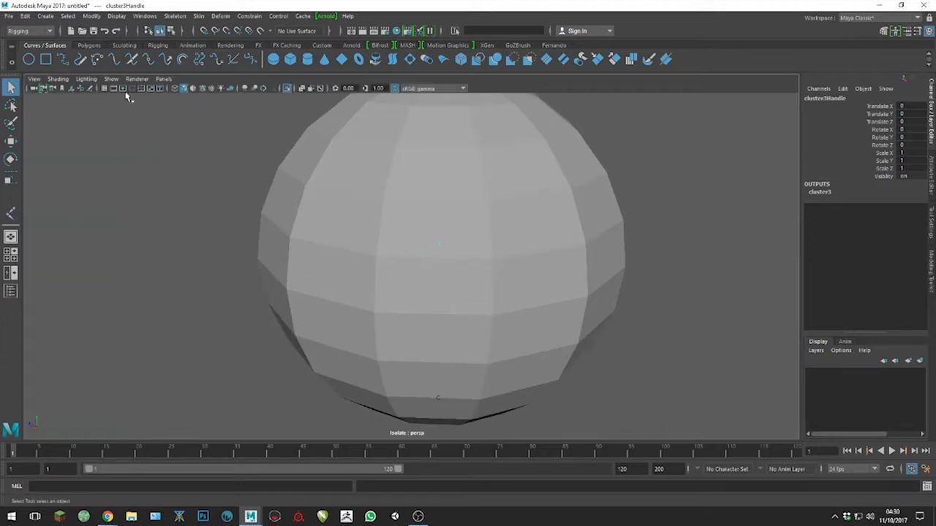
click(137, 16)
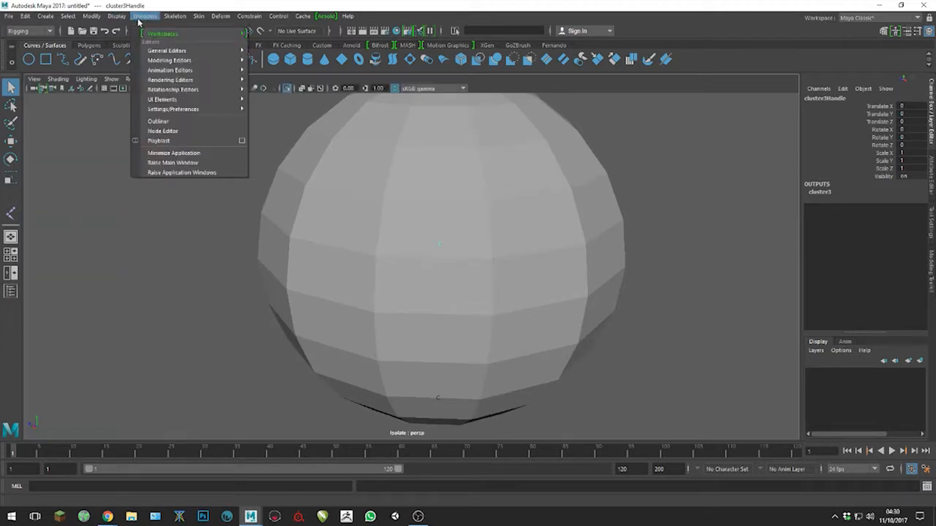
click(161, 120)
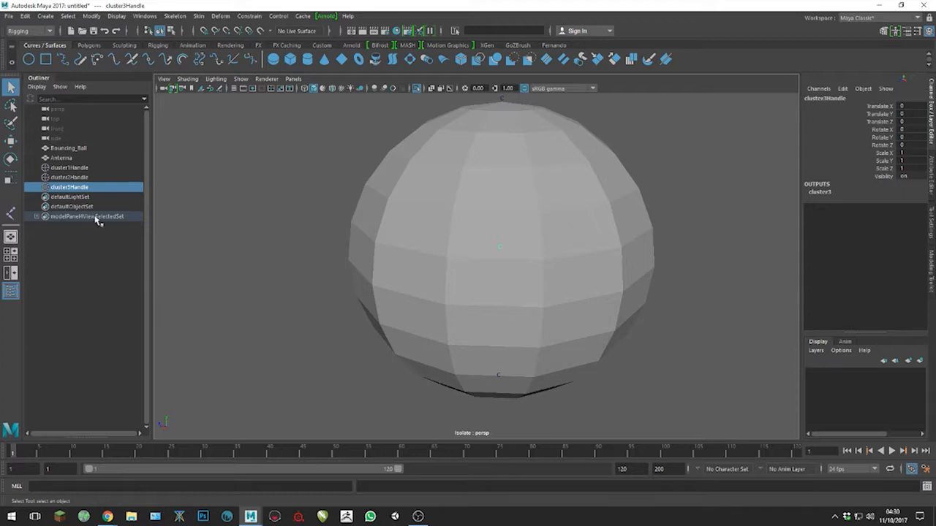
- Select the three cluster handles and isolate them in the perspective view in place of the ball
shift+click(78, 168)
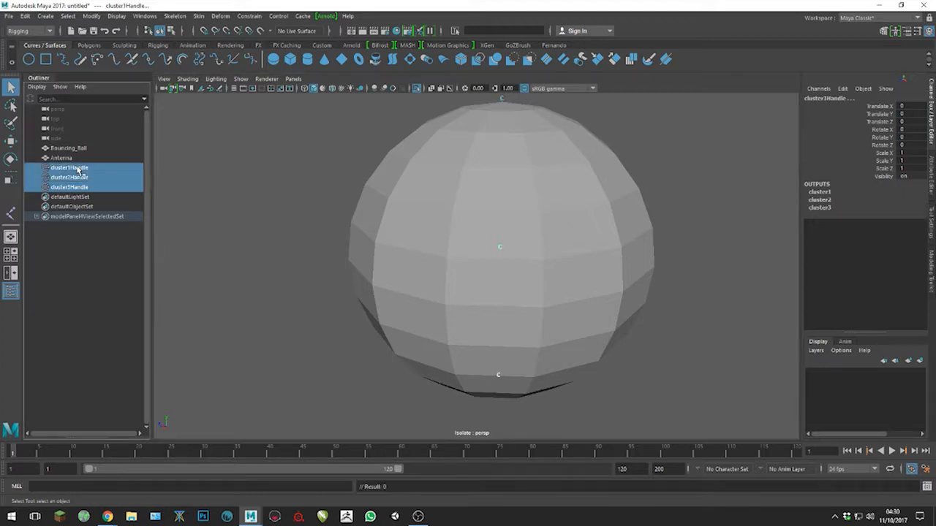
click(417, 88)
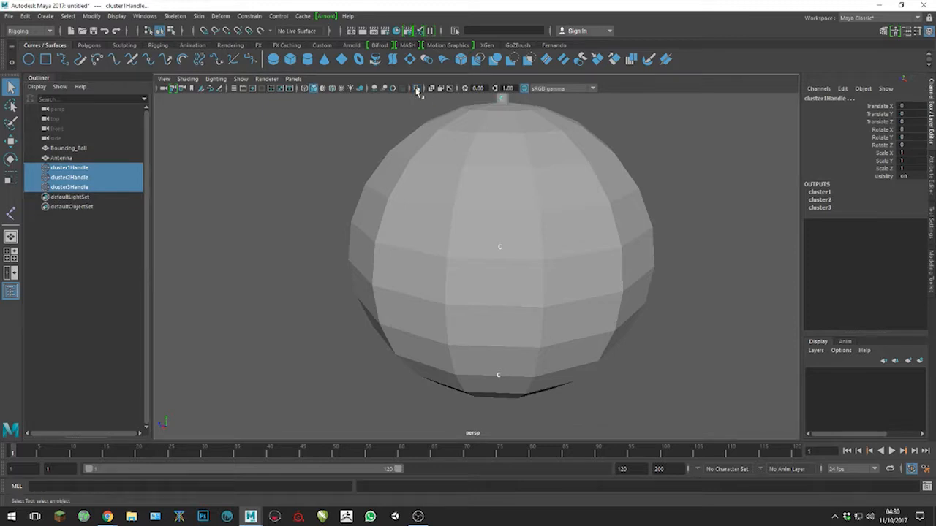
click(418, 88)
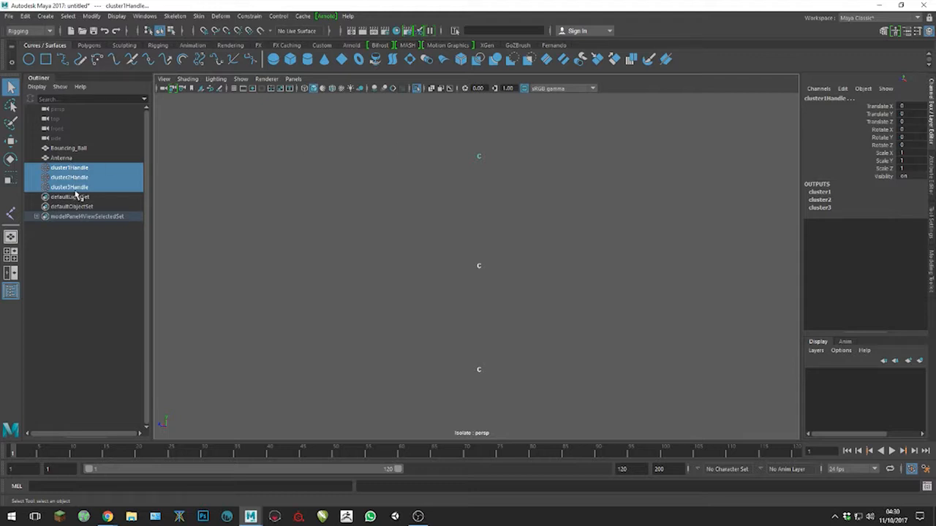
- Display selection handles on the three selected clusters
click(115, 16)
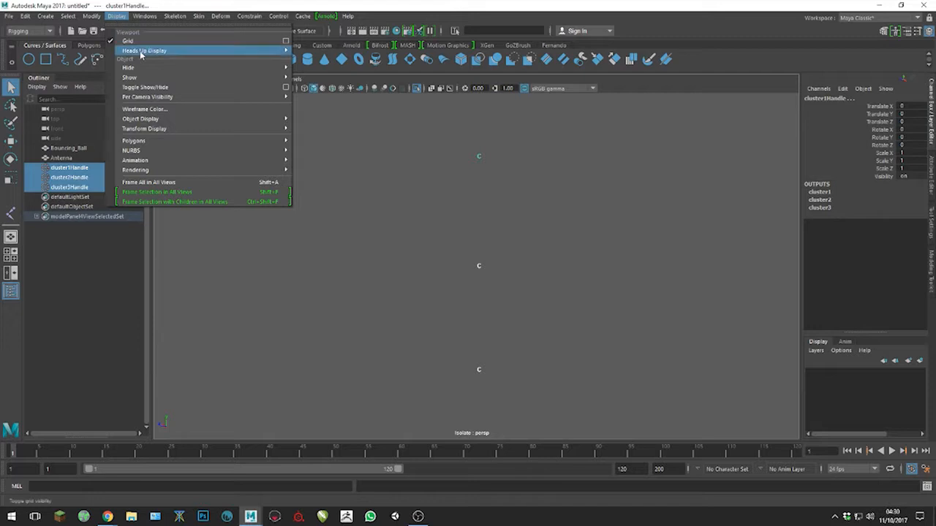
mouse_move(220, 128)
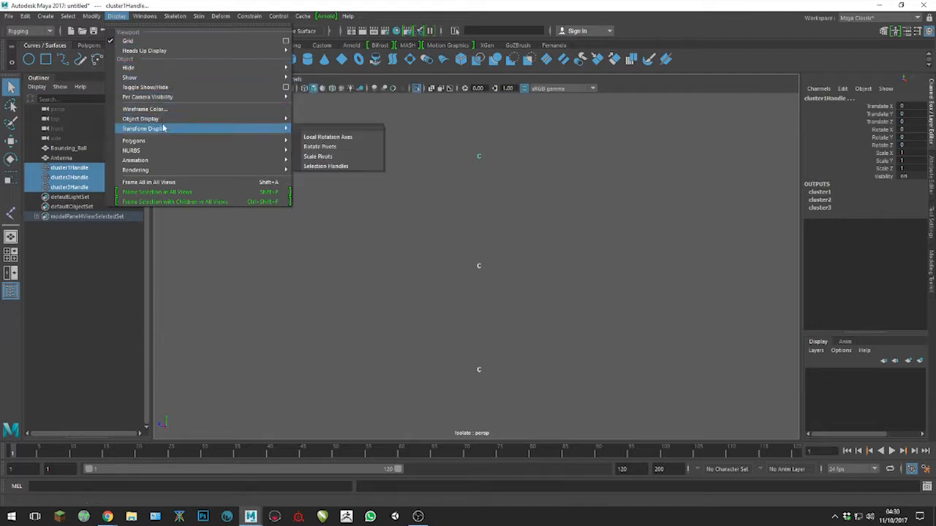
click(339, 167)
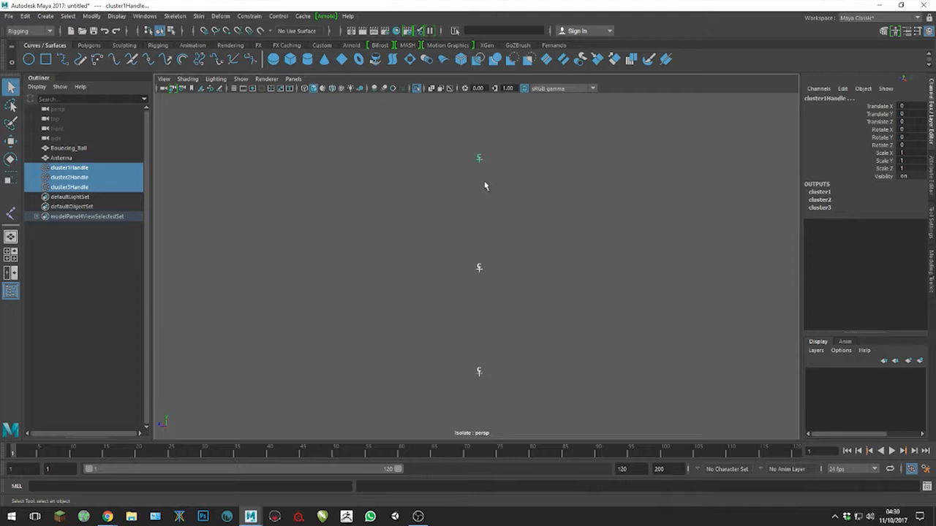
- Start a joint chain with a joint snapped to the top cluster's selection handle
click(175, 18)
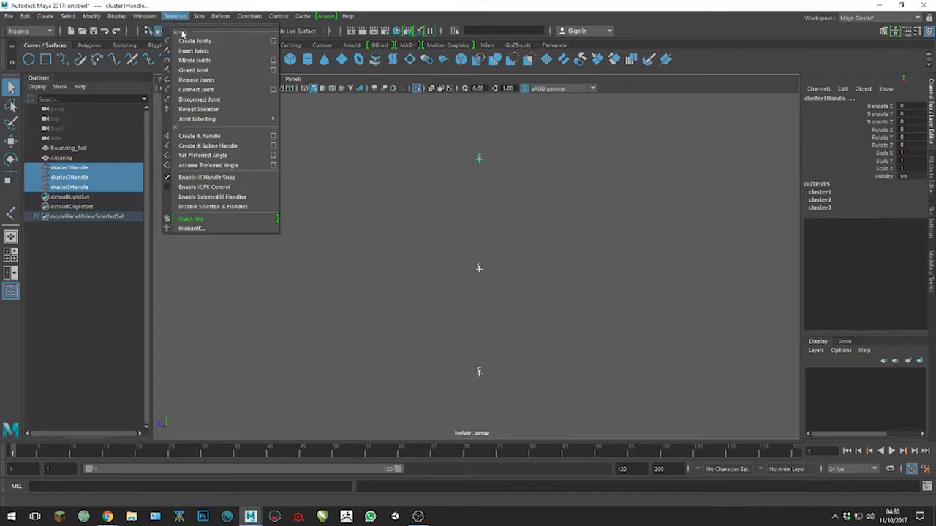
click(219, 42)
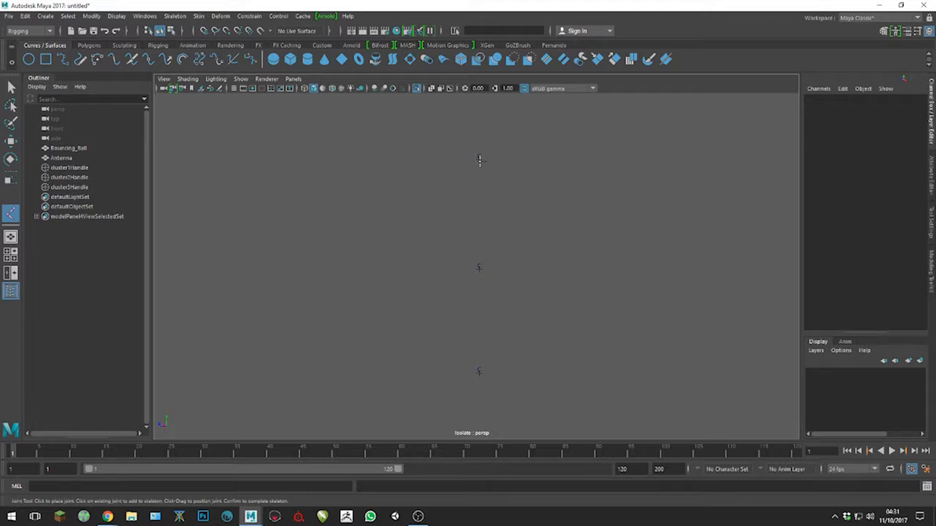
scroll(534, 169, down, 1)
key(v)
click(478, 164)
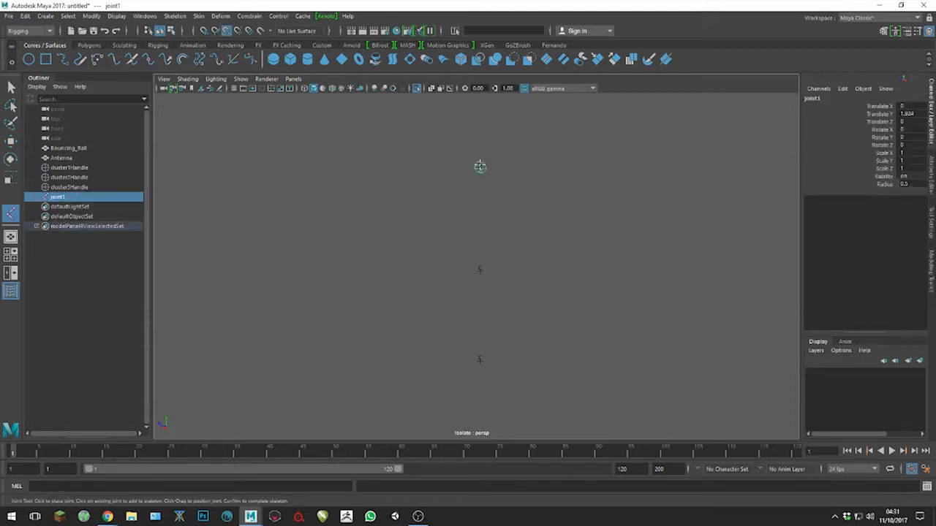
- Extend the chain with joints snapped to the middle and bottom clusters' selection handles
click(480, 271)
click(480, 361)
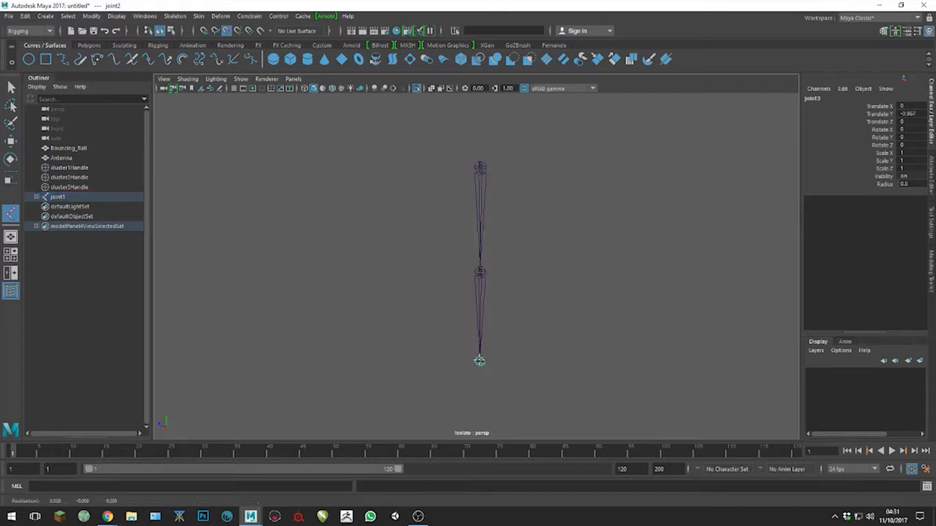
alt+drag(613, 318, 613, 293)
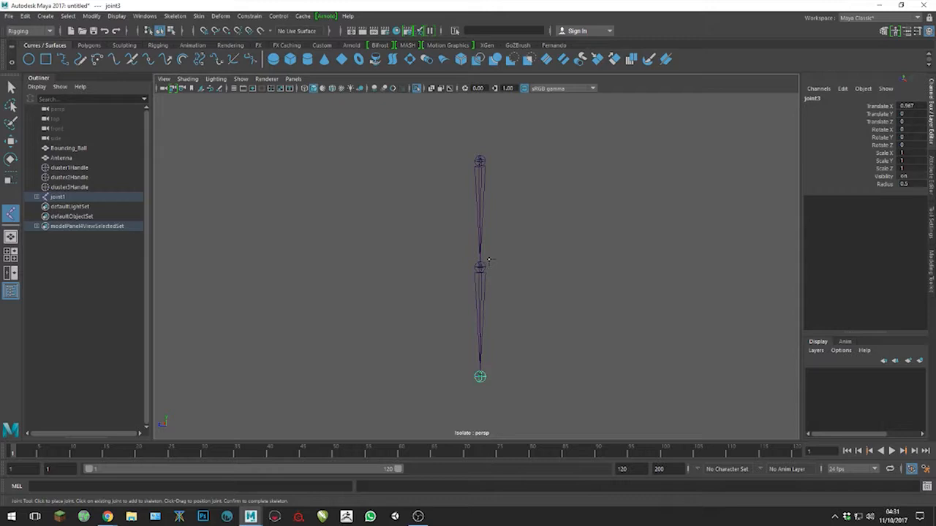
- Undo the middle and bottom joints, keeping only the joint at the top cluster
key(ctrl+z)
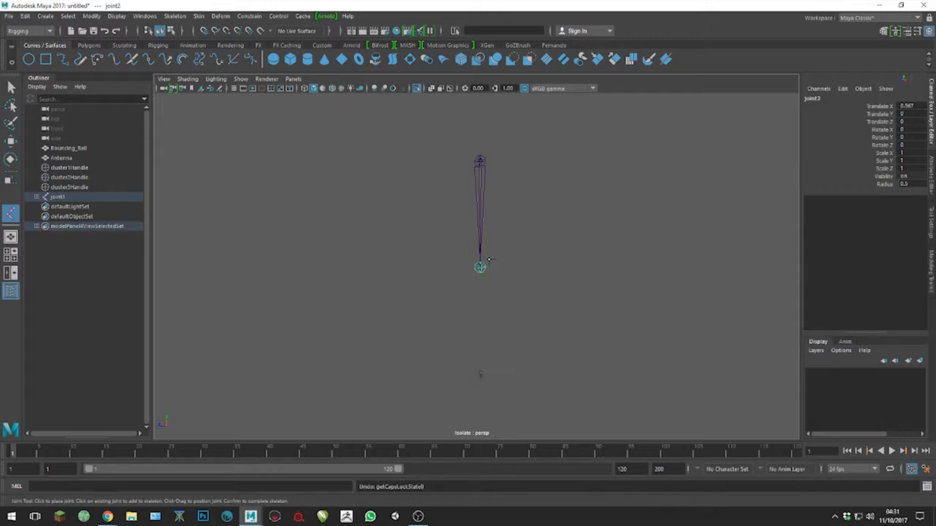
key(ctrl+z)
key(ctrl+z)
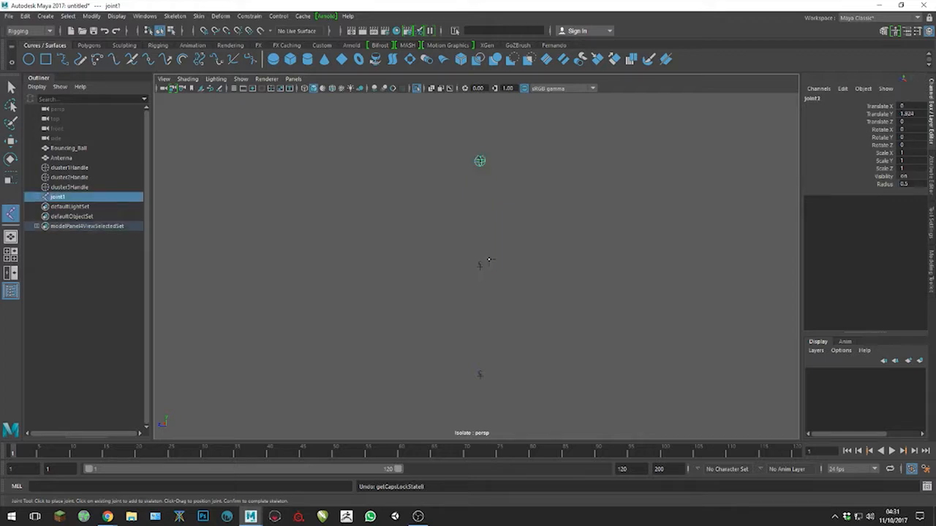
- Create a separate joint snapped to the middle cluster's selection handle
alt+drag(519, 202, 513, 203)
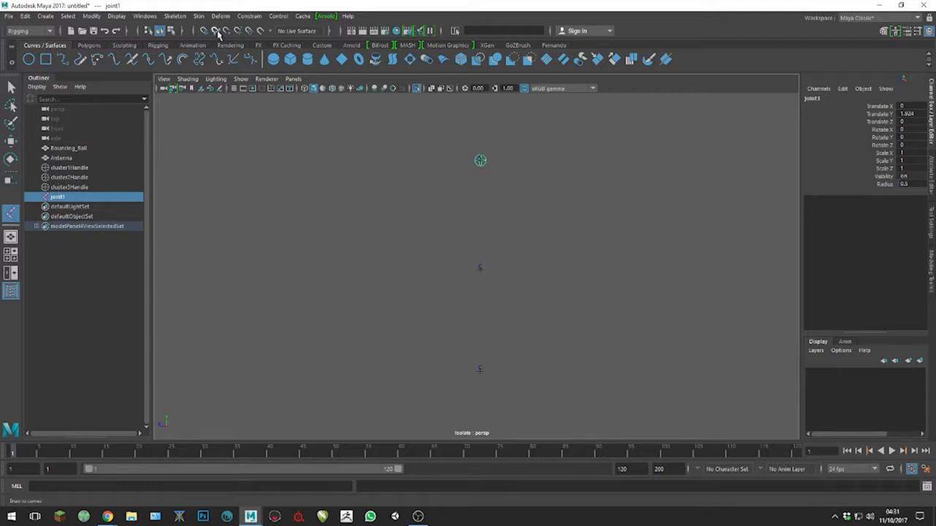
click(176, 16)
click(186, 46)
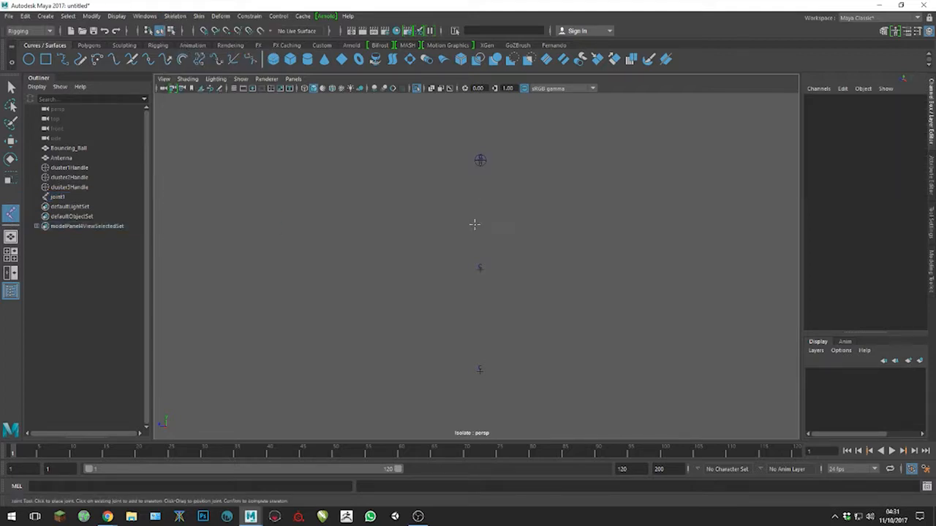
click(479, 268)
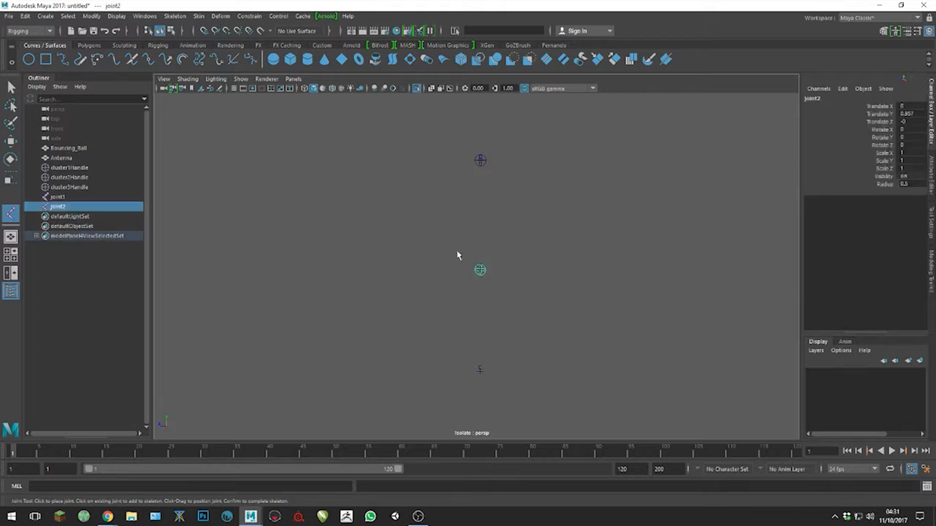
- Duplicate the top joint and snap the copy to the bottom cluster's selection handle
key(q)
click(479, 160)
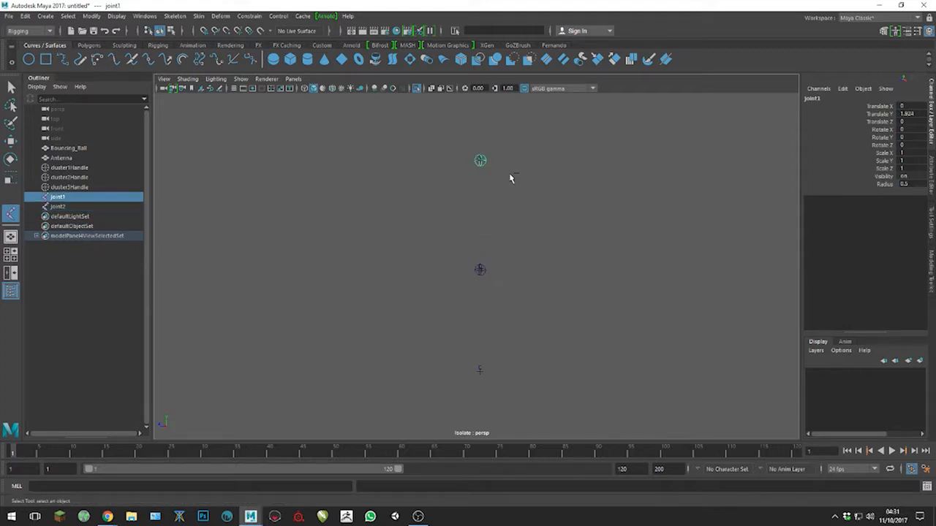
key(ctrl+d)
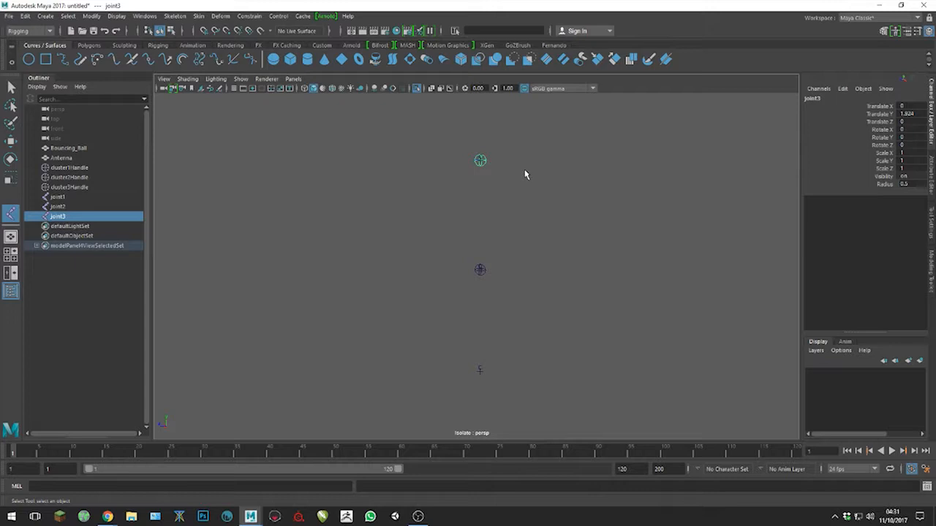
key(w)
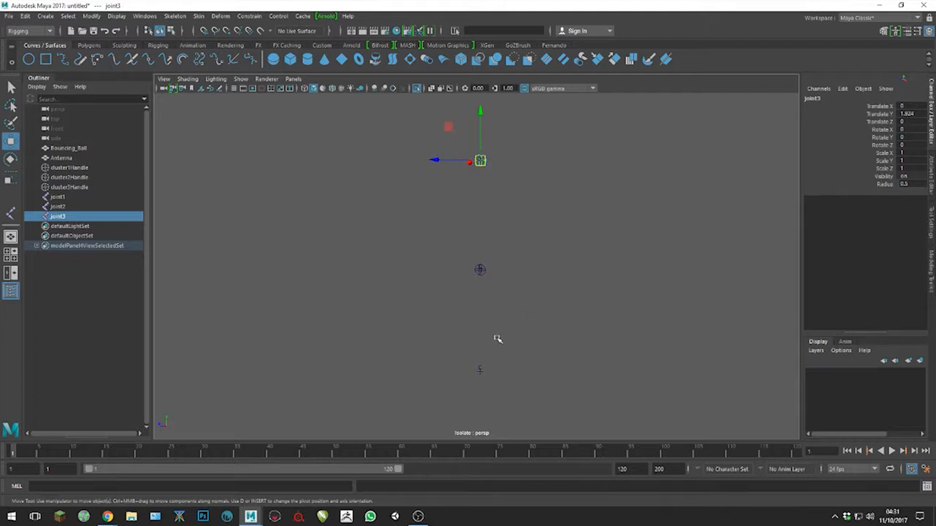
key(v)
middle_drag(478, 371, 480, 371)
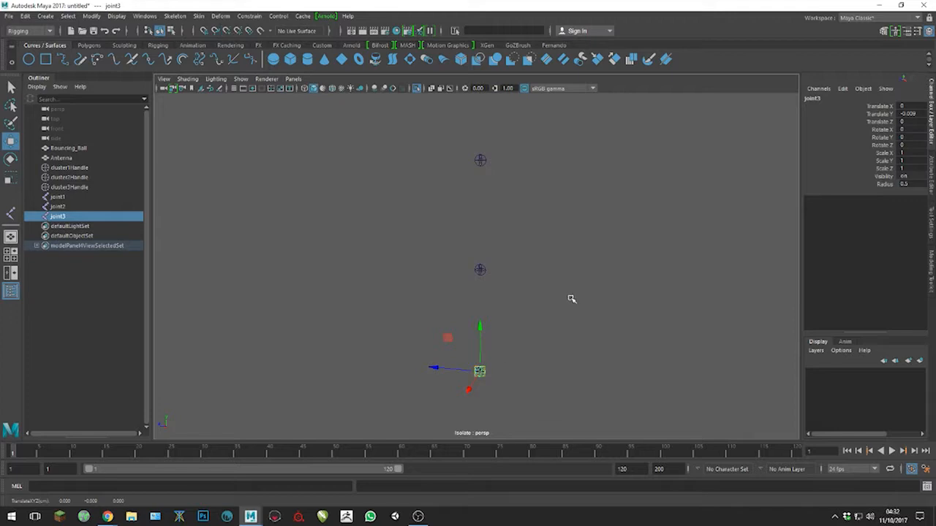
click(560, 317)
alt+drag(560, 317, 545, 348)
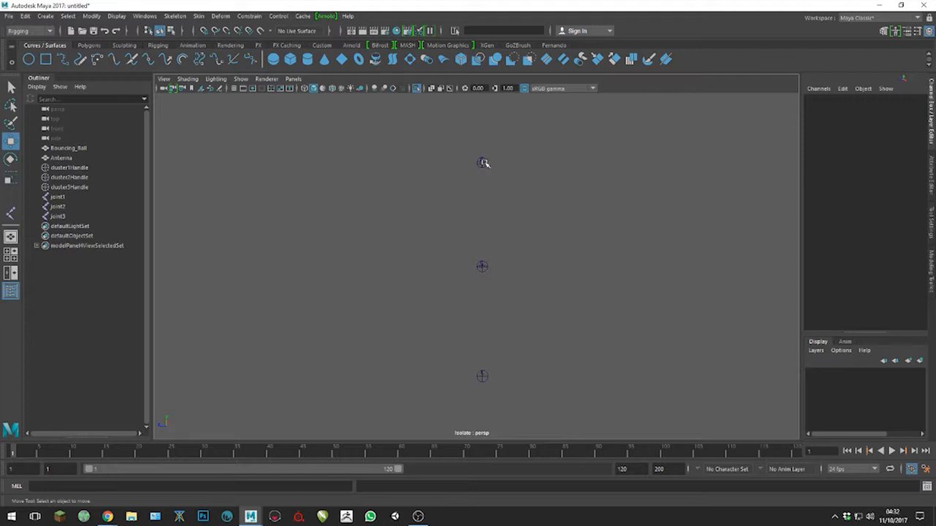
- Delete the three cluster handles, leaving the joints in place
click(70, 168)
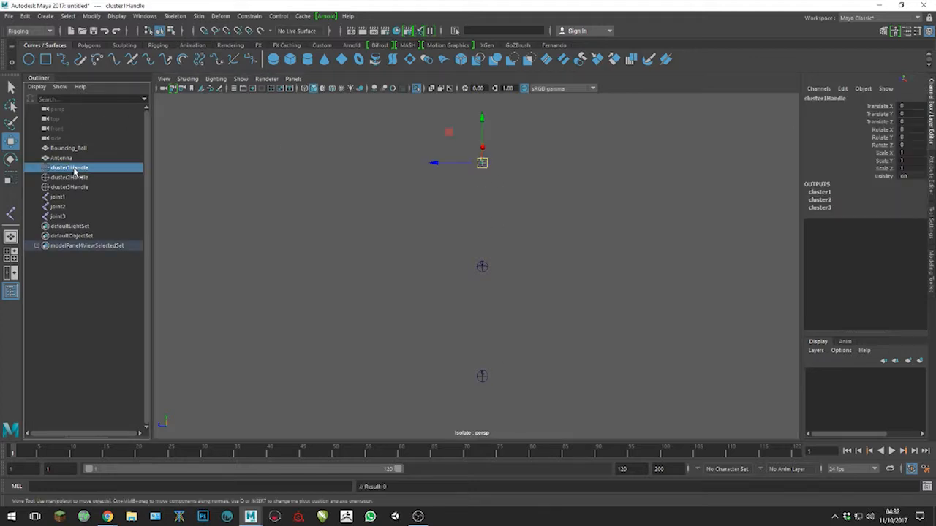
shift+click(69, 187)
key(Delete)
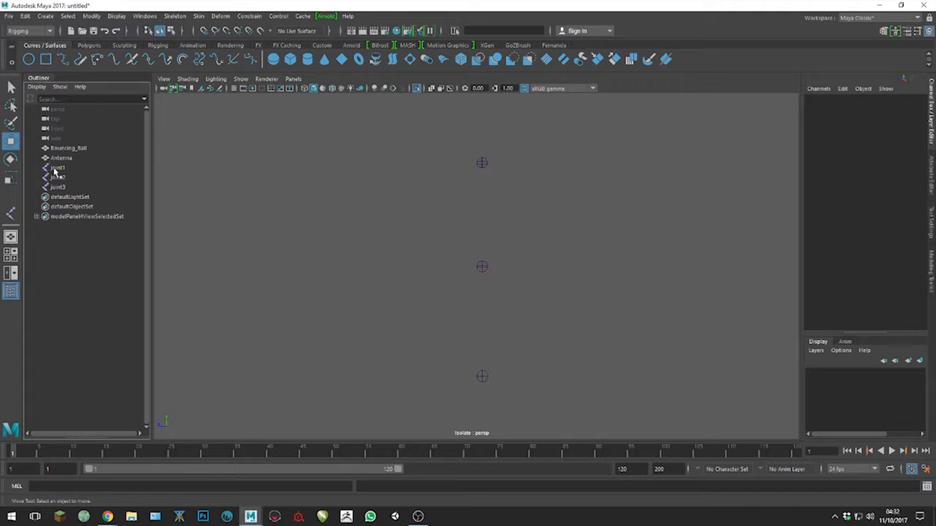
- Rename the middle joint as jnt_ball_control
click(481, 271)
click(814, 100)
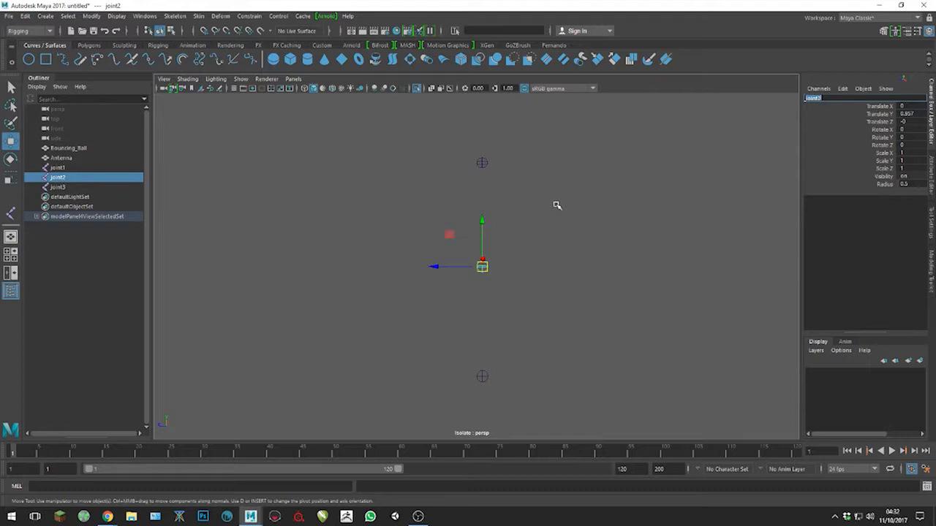
key(BackSpace)
key(Return)
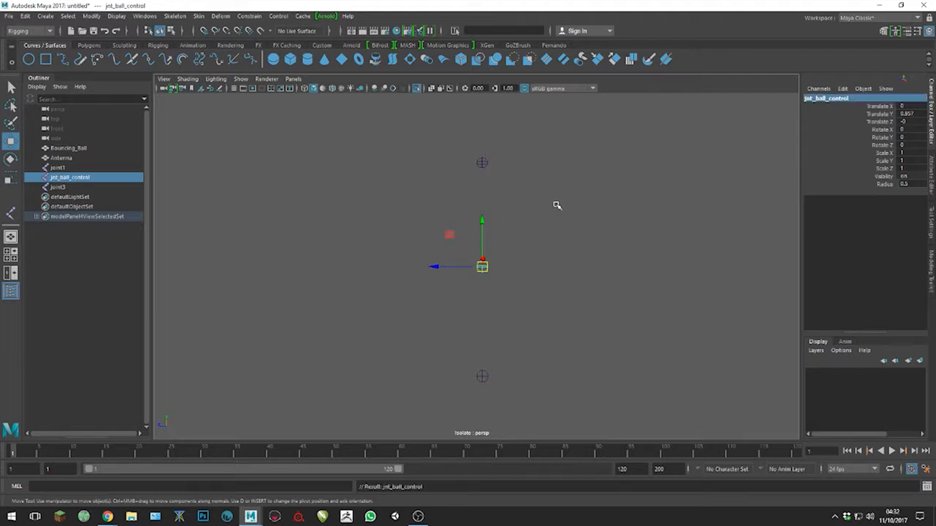
- Rename the top joint as jnt_upper_ball
click(483, 162)
double_click(832, 101)
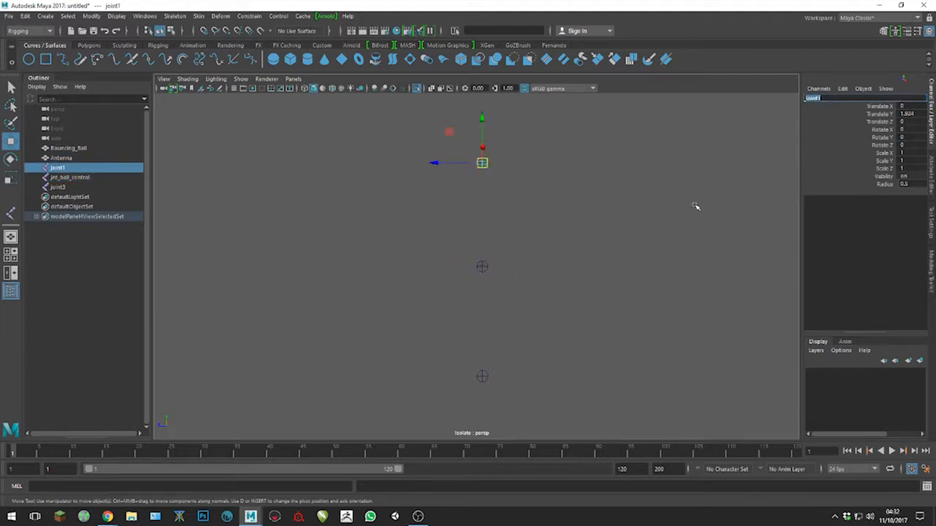
key(BackSpace)
text(jnt_upper_ball)
key(Return)
- Rename the bottom joint as jnt_lower_ball
click(483, 377)
click(821, 98)
key(BackSpace)
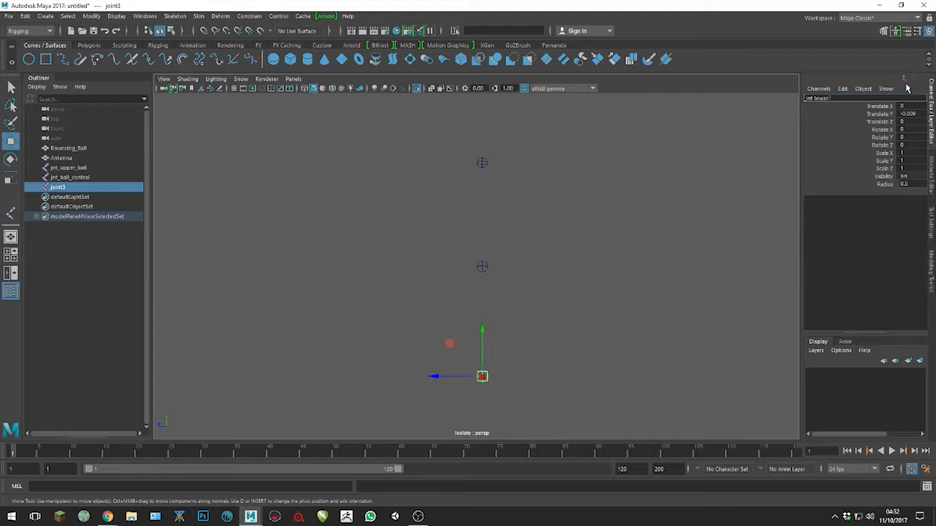
text(jnt_lower_ball)
key(Return)
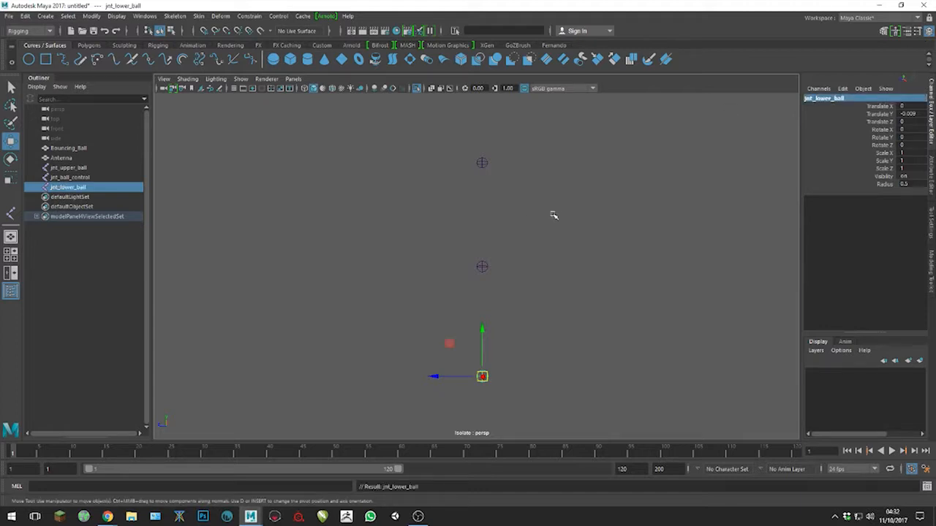
- Deselect the joints and turn off their isolated display to show the ball and antenna again
alt+drag(558, 188, 551, 190)
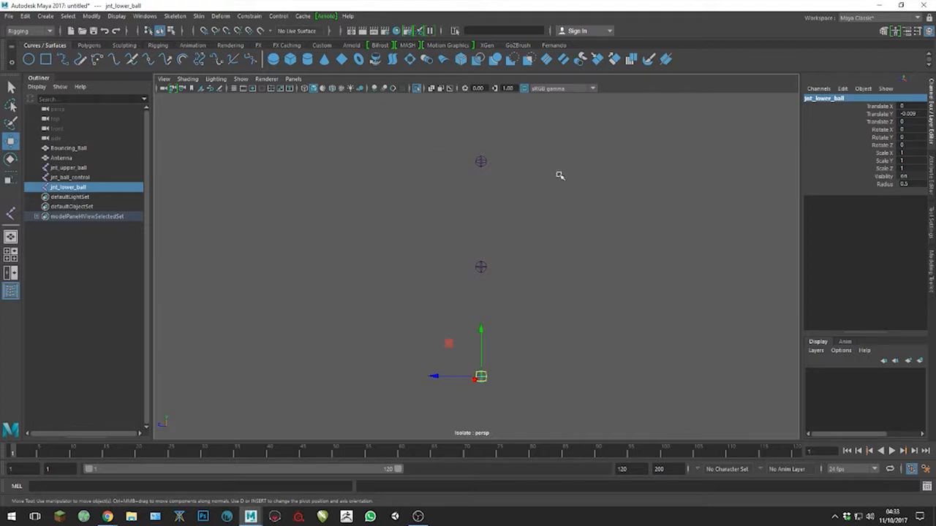
scroll(610, 259, up, 3)
scroll(609, 259, down, 4)
alt+middle_drag(570, 213, 568, 230)
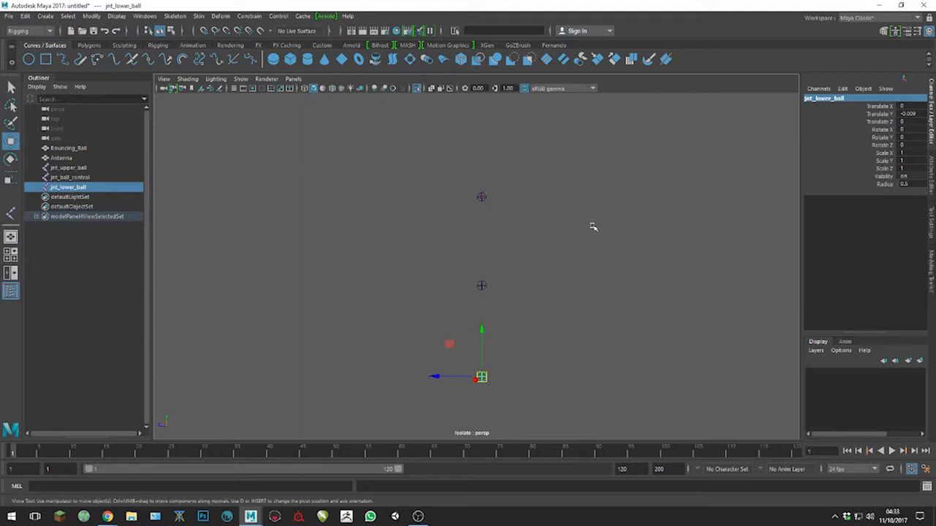
click(593, 226)
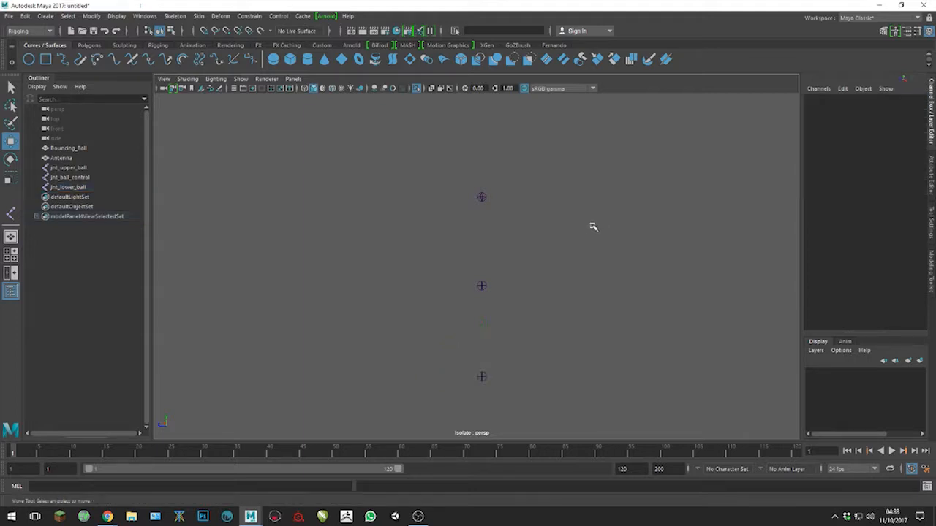
click(416, 89)
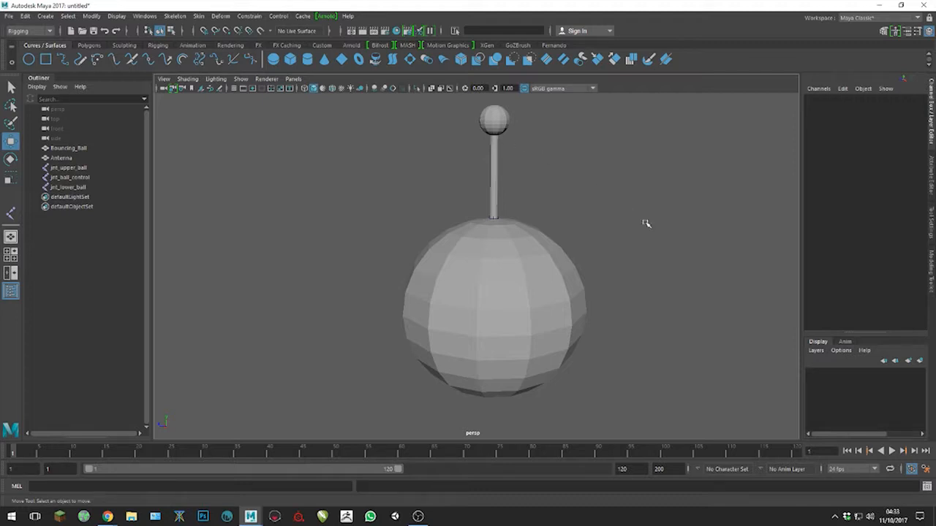
- Frame the Antenna mesh, isolate it in the viewport and keep it selected
mouse_move(610, 212)
alt+mouse_down()
mouse_move(614, 244)
mouse_move(610, 223)
alt+mouse_up()
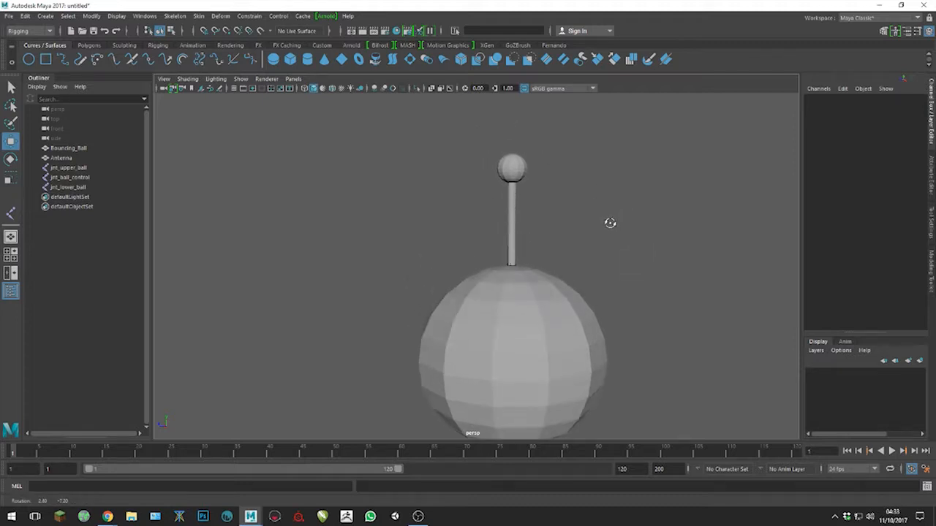
click(512, 198)
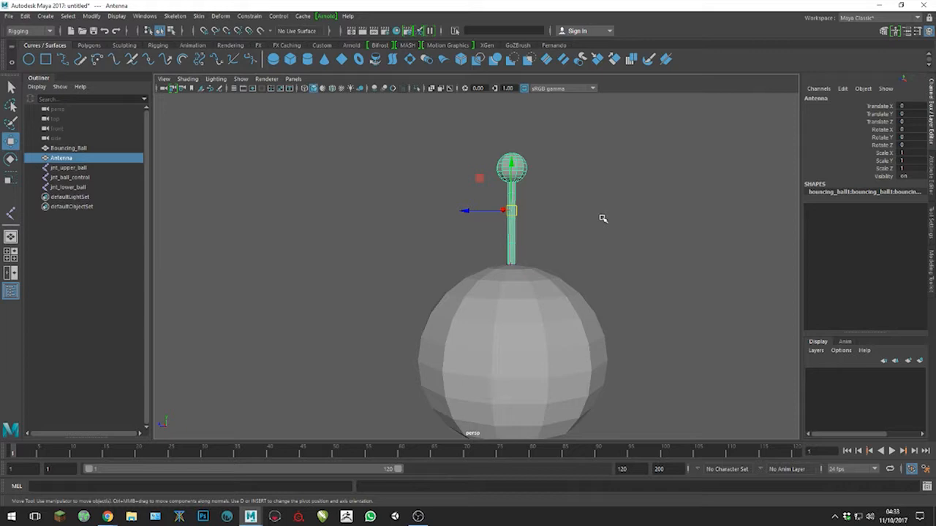
key(f)
click(417, 89)
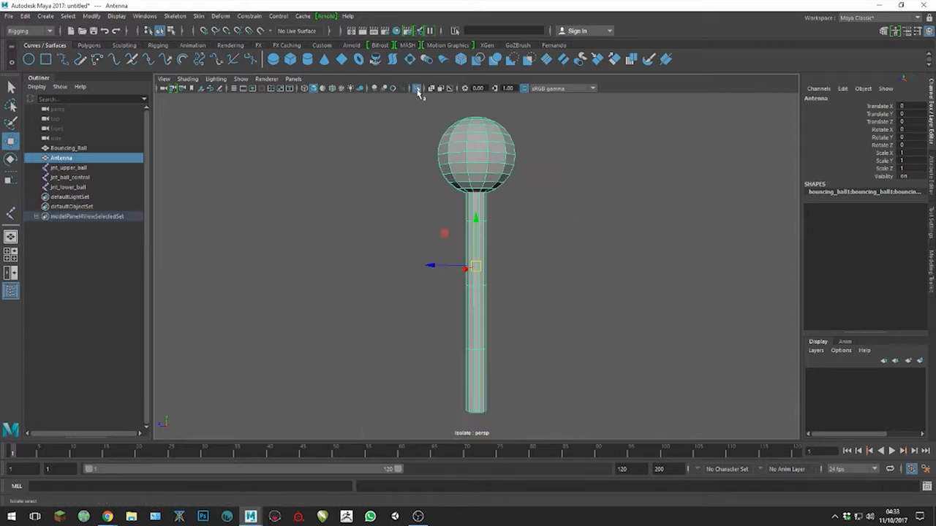
click(570, 275)
alt+middle_drag(564, 278, 601, 206)
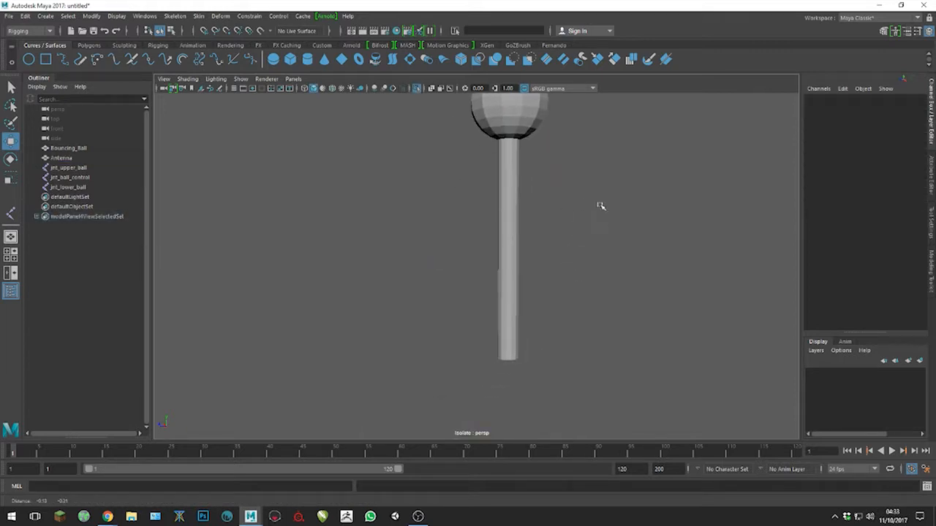
click(514, 208)
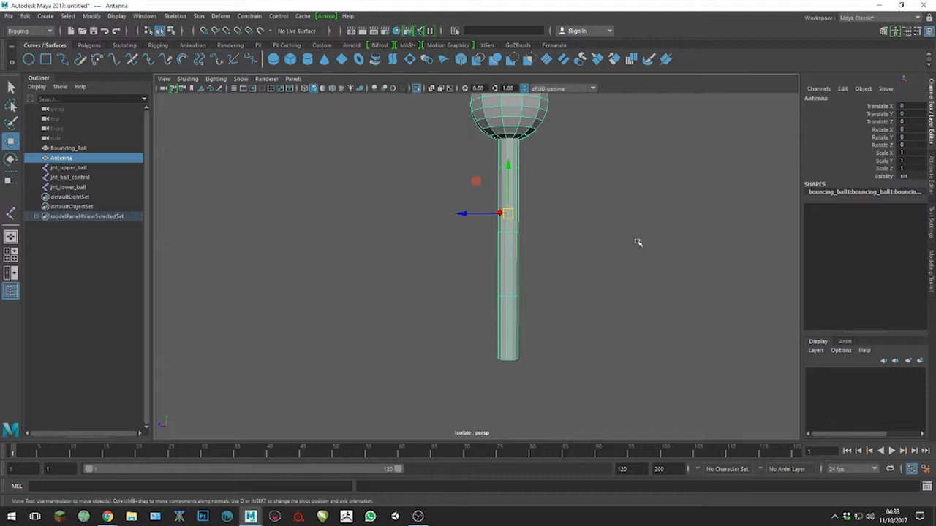
alt+drag(627, 199, 604, 210)
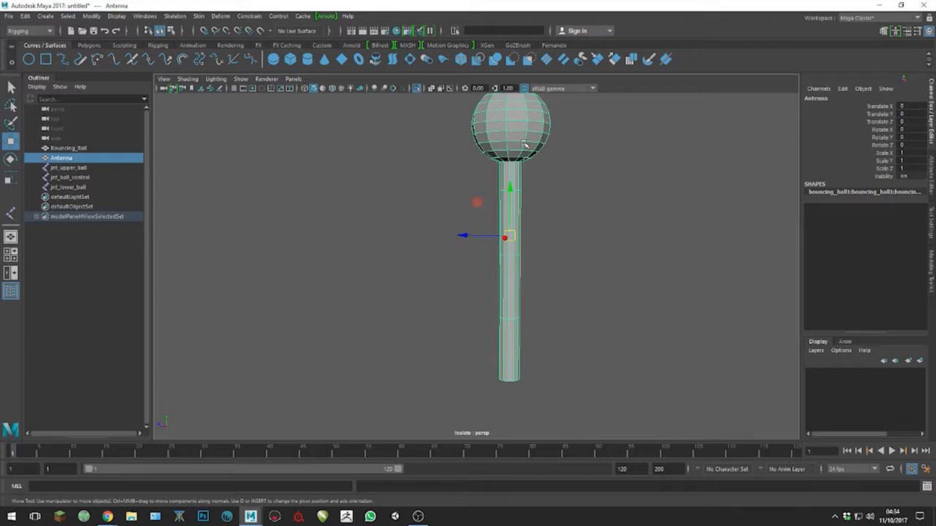
- Examine the antenna stem's subdivisions by selecting its base edges, then its vertex rings one at a time from the base upward
right_drag(505, 235, 506, 209)
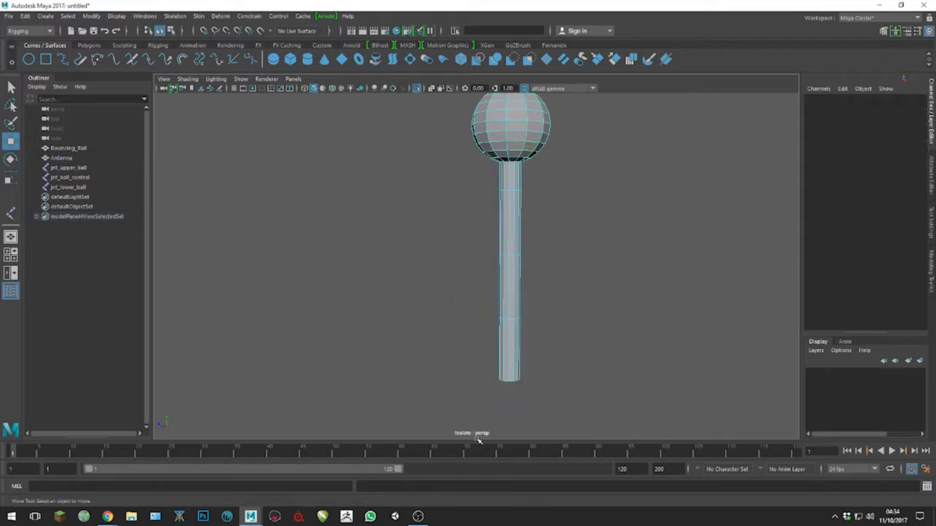
drag(479, 391, 534, 370)
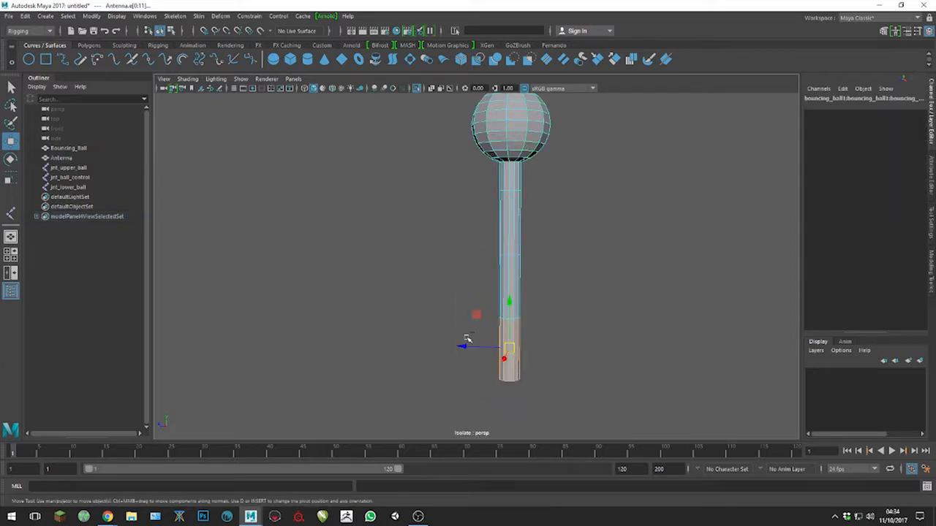
right_drag(504, 250, 461, 255)
drag(462, 408, 559, 367)
drag(477, 293, 560, 332)
drag(462, 221, 552, 268)
drag(476, 171, 554, 214)
- Inspect the stem's upper end inside the antenna's sphere and select its top ring of vertices
scroll(543, 138, up, 4)
alt+middle_drag(542, 138, 501, 256)
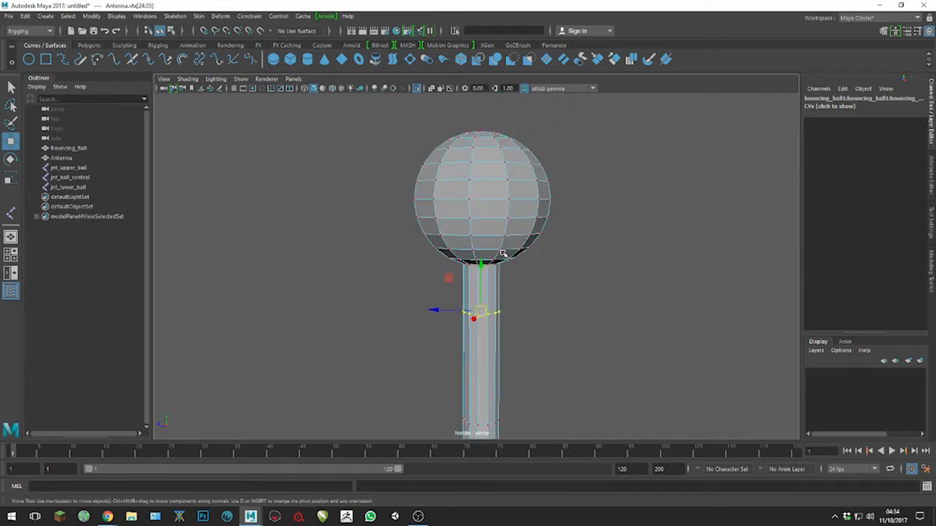
scroll(524, 223, up, 5)
alt+middle_drag(524, 223, 524, 264)
scroll(519, 251, up, 3)
scroll(519, 251, up, 2)
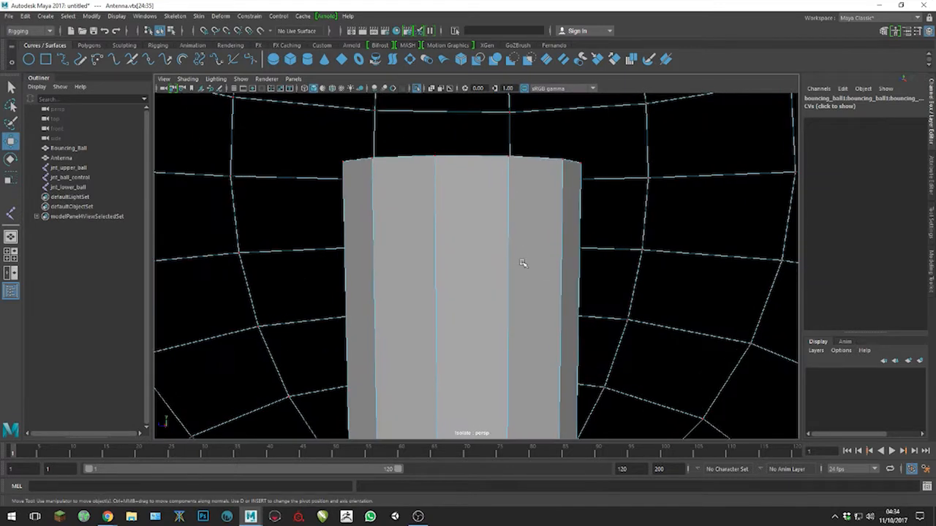
alt+drag(522, 239, 519, 242)
alt+drag(476, 205, 476, 209)
drag(329, 163, 621, 208)
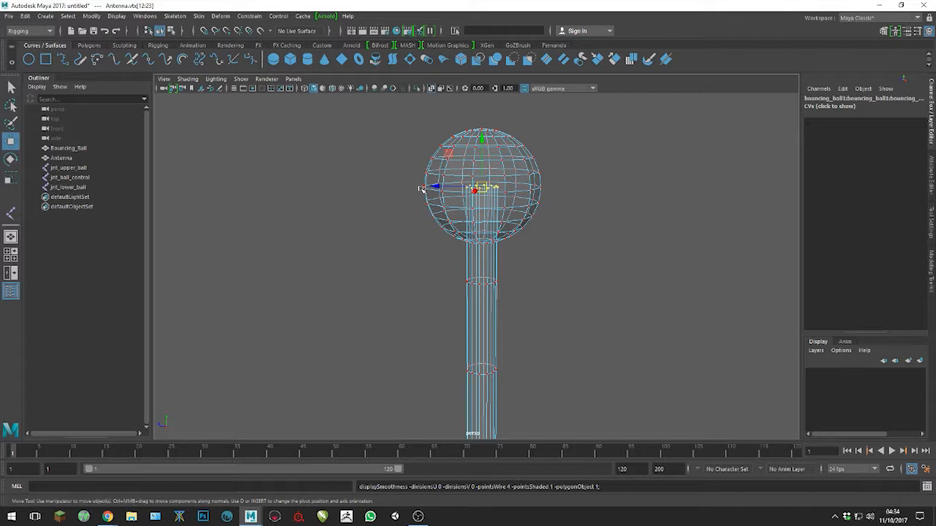
- Display the model in wireframe, return the antenna to object mode and deselect it
key(4)
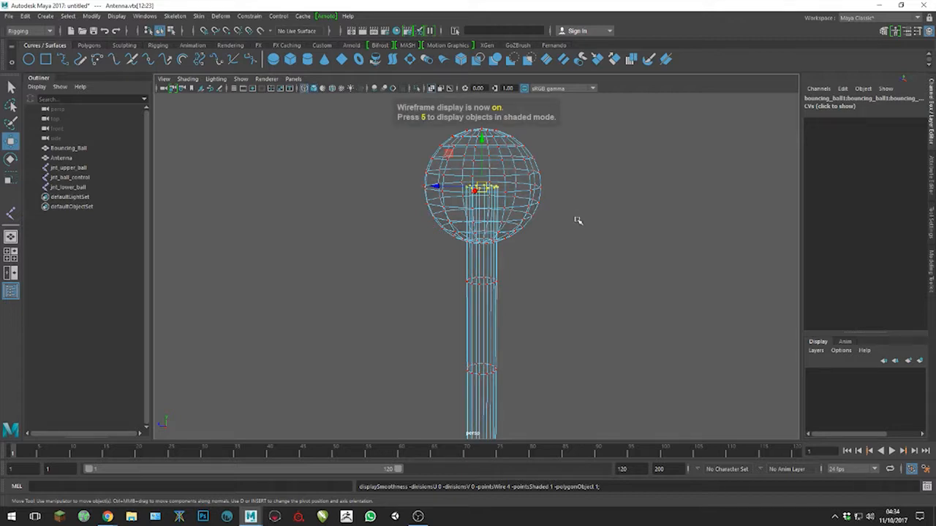
right_click(521, 188)
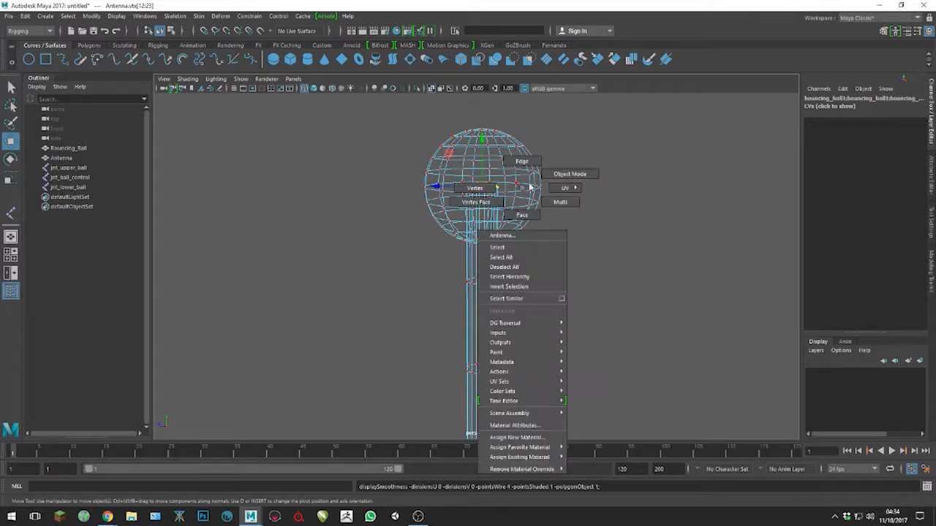
right_drag(530, 188, 562, 178)
click(574, 209)
- Create a cluster from the edge loop at the base of the antenna stem
alt+right_drag(575, 209, 548, 265)
alt+middle_drag(546, 300, 571, 188)
right_drag(508, 264, 506, 206)
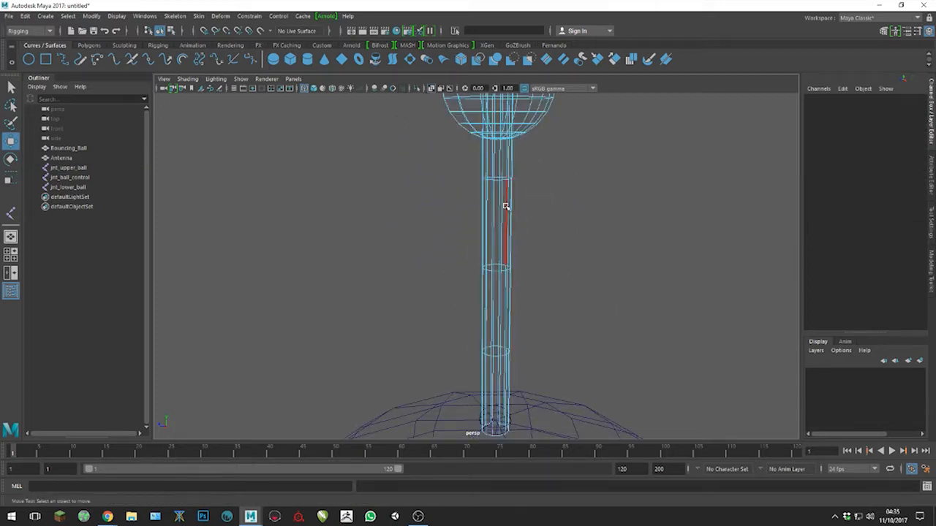
alt+middle_drag(514, 307, 528, 181)
double_click(503, 310)
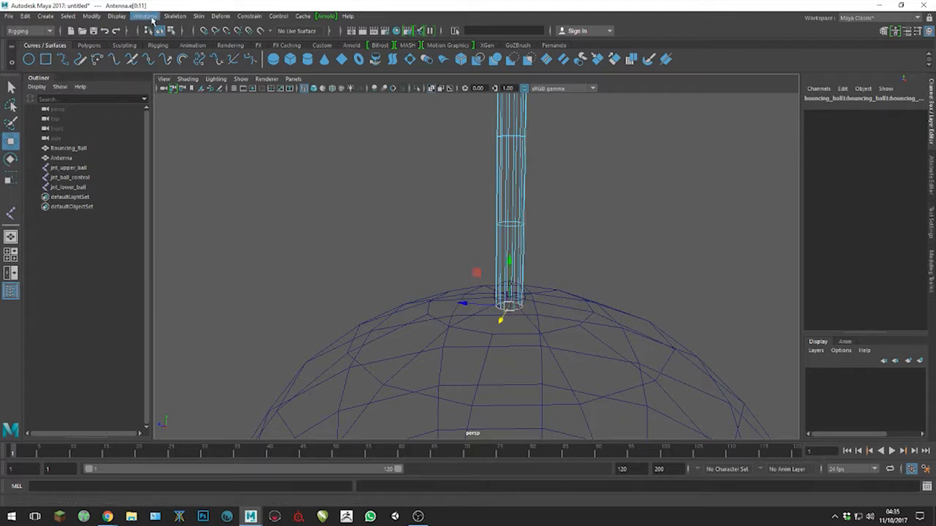
click(220, 16)
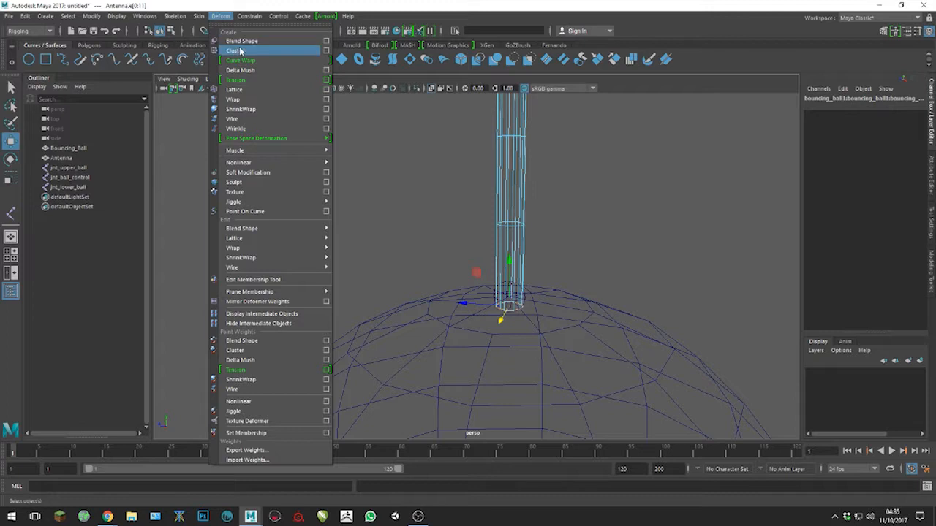
click(239, 50)
- Create a separate cluster on each of the second and third edge loops up from the stem's base
mouse_move(512, 182)
alt+mouse_down()
mouse_move(549, 263)
mouse_move(515, 185)
alt+mouse_up()
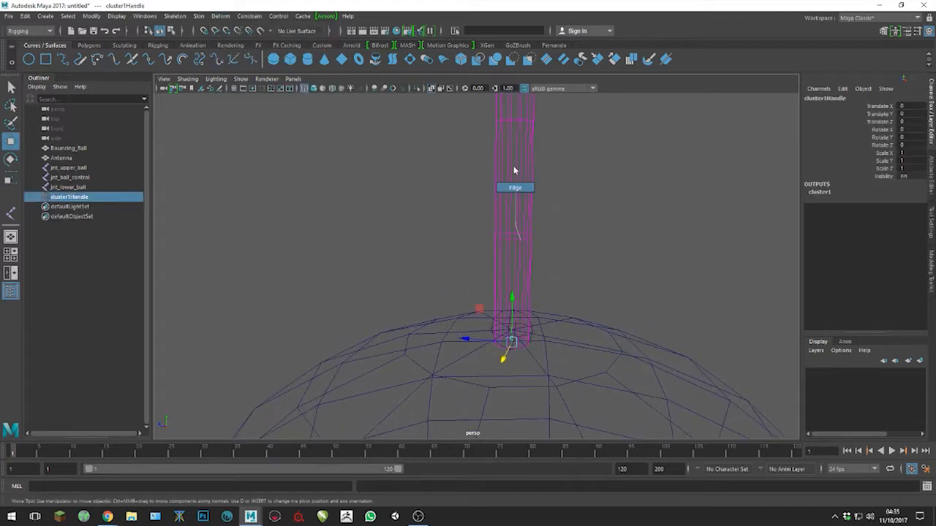
right_drag(516, 185, 514, 181)
double_click(518, 239)
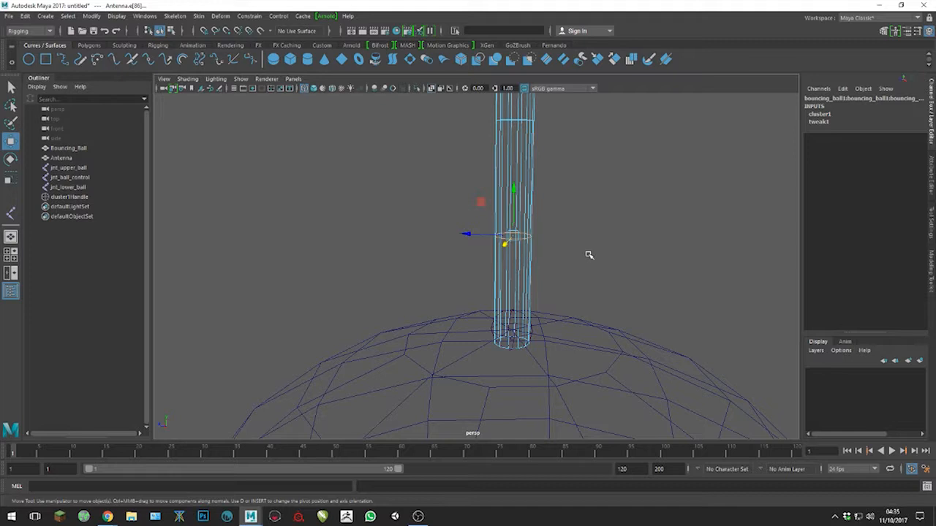
key(g)
alt+middle_drag(568, 141, 567, 245)
right_drag(529, 226, 527, 208)
double_click(518, 228)
key(g)
- Create one cluster on the stem's fourth edge loop and another on its top loop inside the sphere
alt+middle_drag(612, 193, 608, 329)
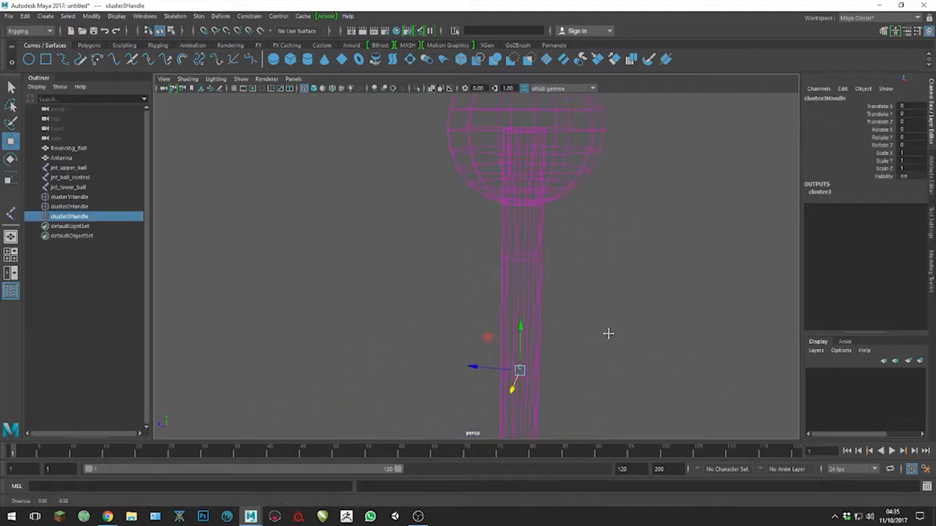
right_drag(505, 261, 515, 244)
double_click(523, 266)
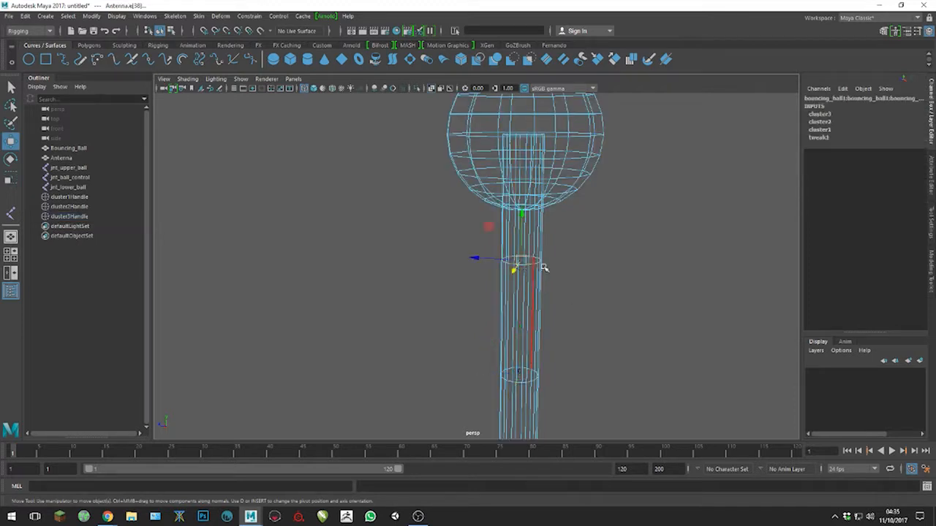
key(g)
alt+middle_drag(639, 186, 620, 250)
right_drag(533, 183, 536, 191)
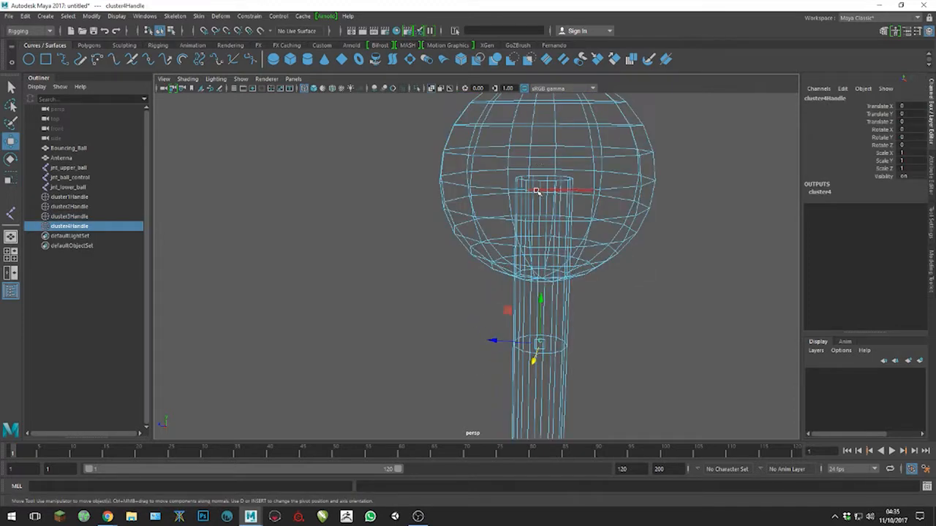
double_click(543, 181)
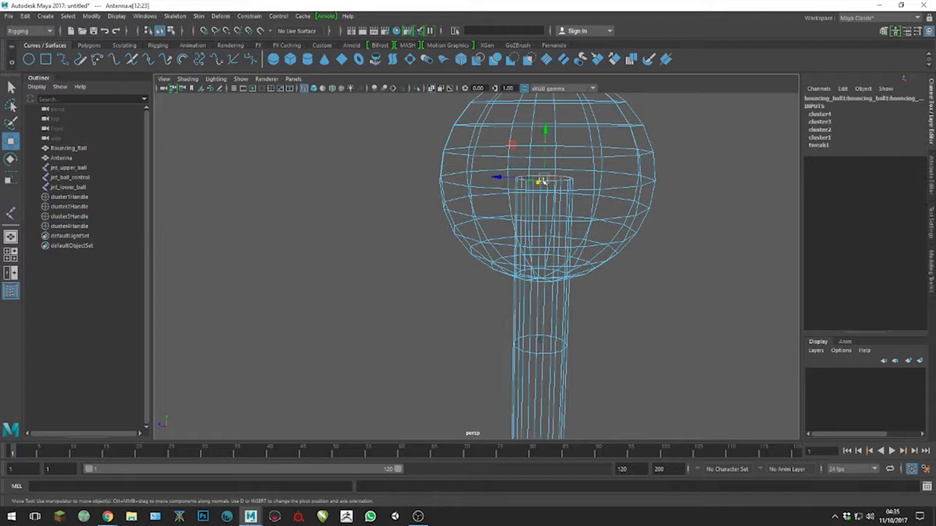
key(g)
- Return the antenna to object mode, isolate the five cluster handles in the viewport and clear the selection
right_drag(563, 310, 625, 224)
click(671, 354)
alt+right_drag(669, 354, 529, 304)
alt+middle_drag(542, 316, 550, 209)
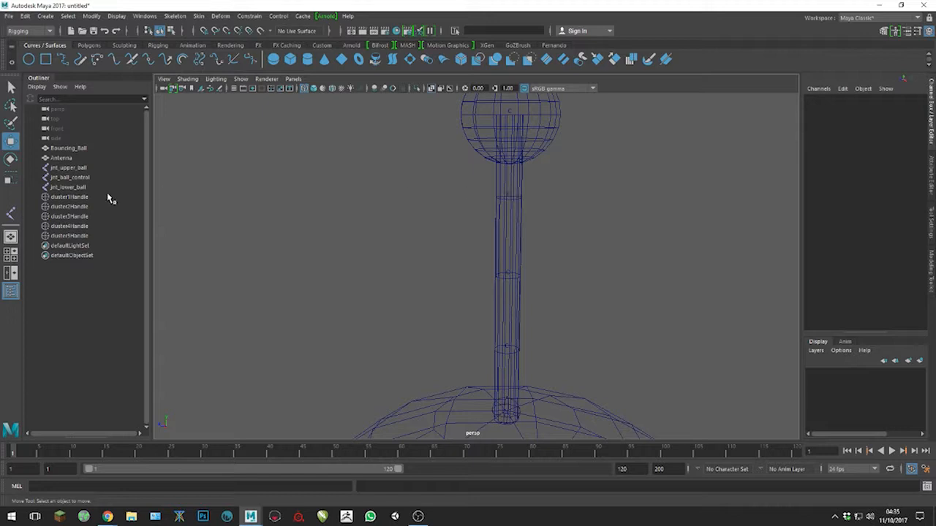
click(64, 198)
shift+click(69, 236)
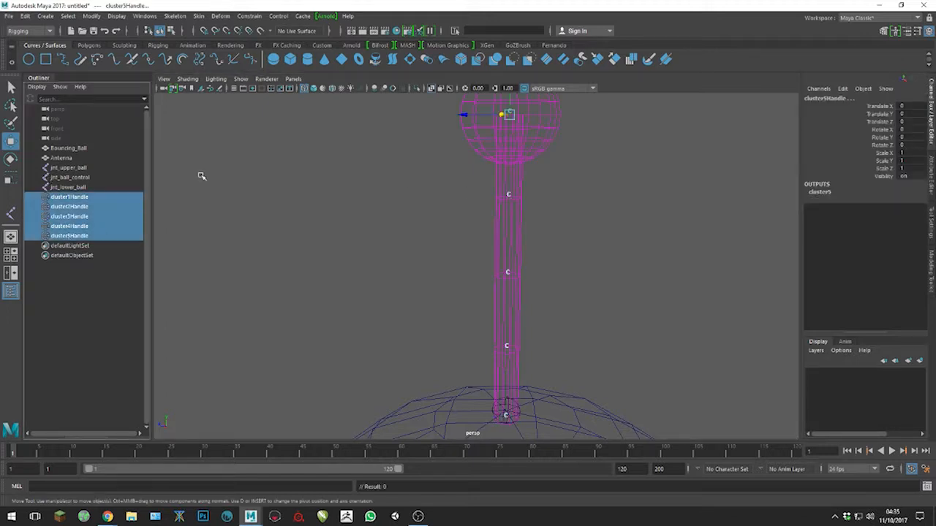
click(416, 88)
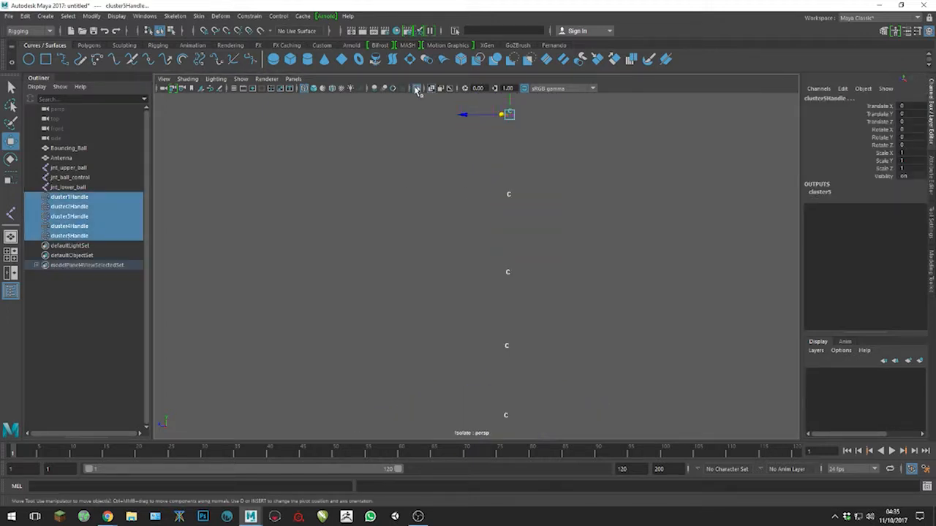
click(582, 212)
- Create a single joint near the lowest cluster handle using point snapping
alt+right_drag(621, 264, 492, 231)
alt+middle_drag(584, 246, 587, 215)
alt+right_drag(566, 184, 584, 219)
alt+middle_drag(578, 208, 586, 238)
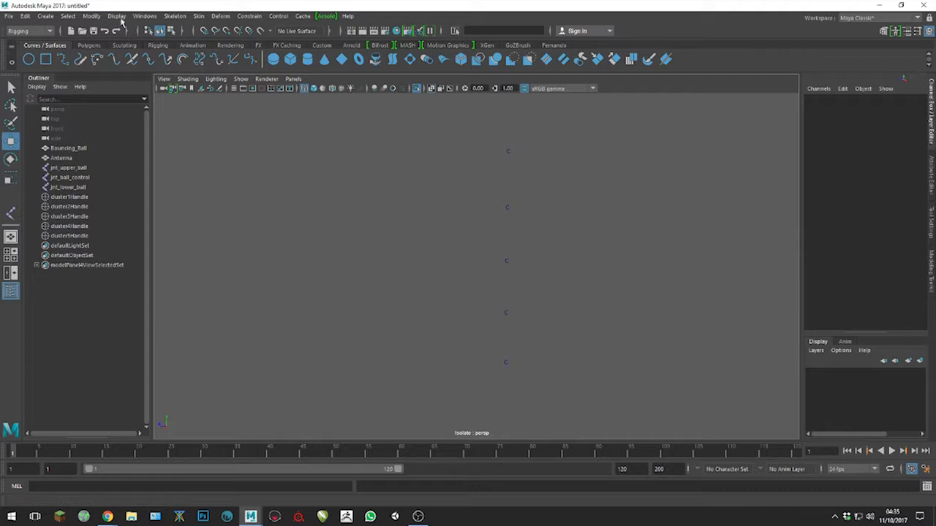
click(177, 18)
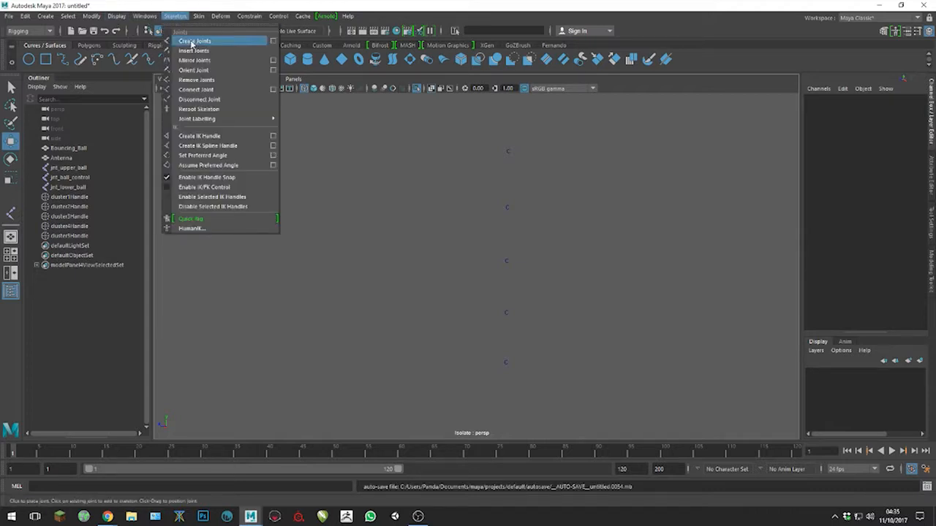
click(194, 41)
key(v)
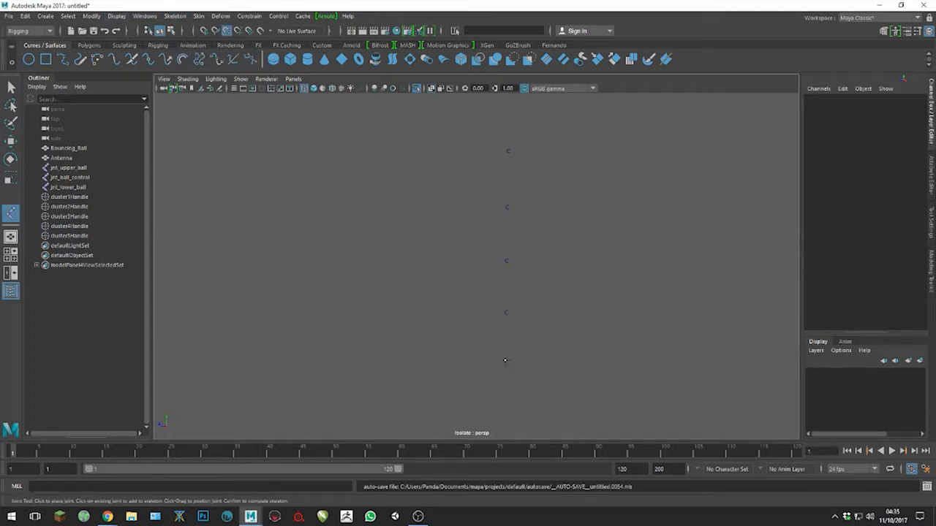
click(506, 360)
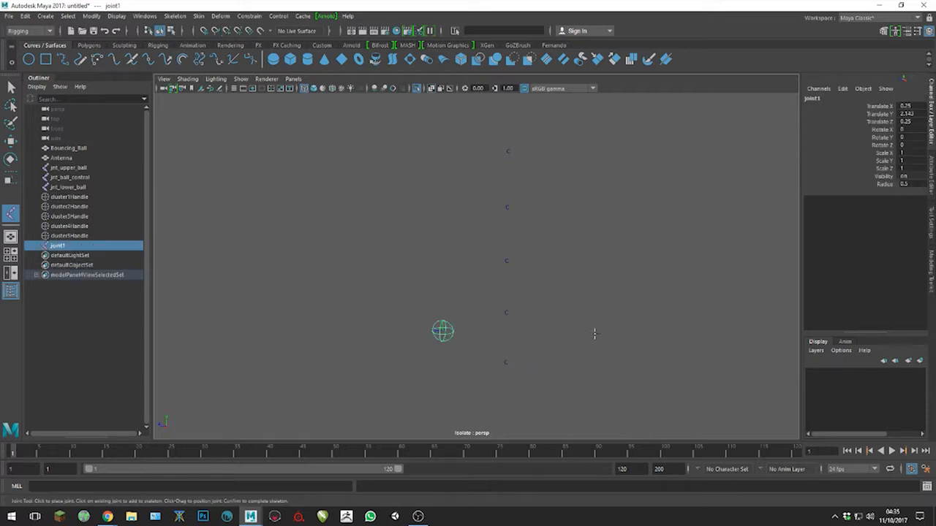
- Try to snap the new joint onto the lowest cluster handle
key(w)
key(v)
middle_drag(507, 361, 480, 350)
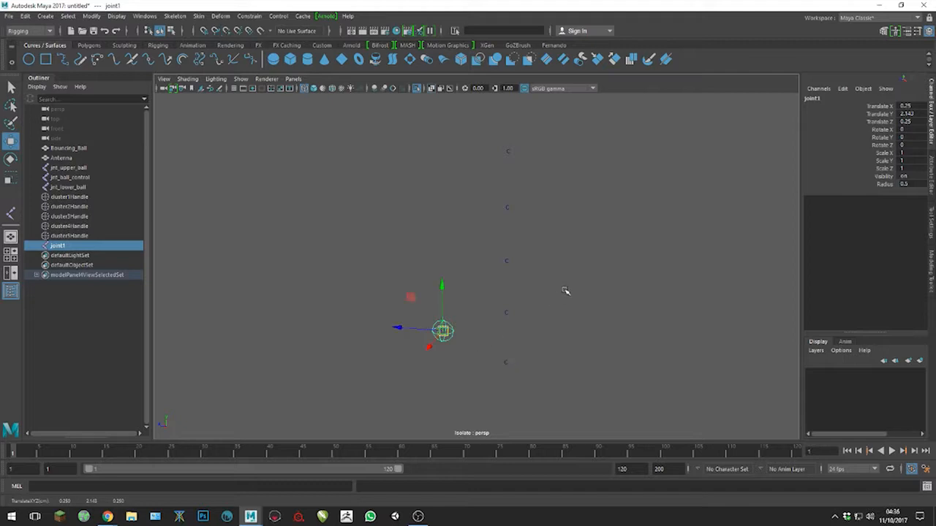
- Turn on the selection handles of all five clusters, leaving the joint out, and deselect them
alt+drag(560, 317, 531, 309)
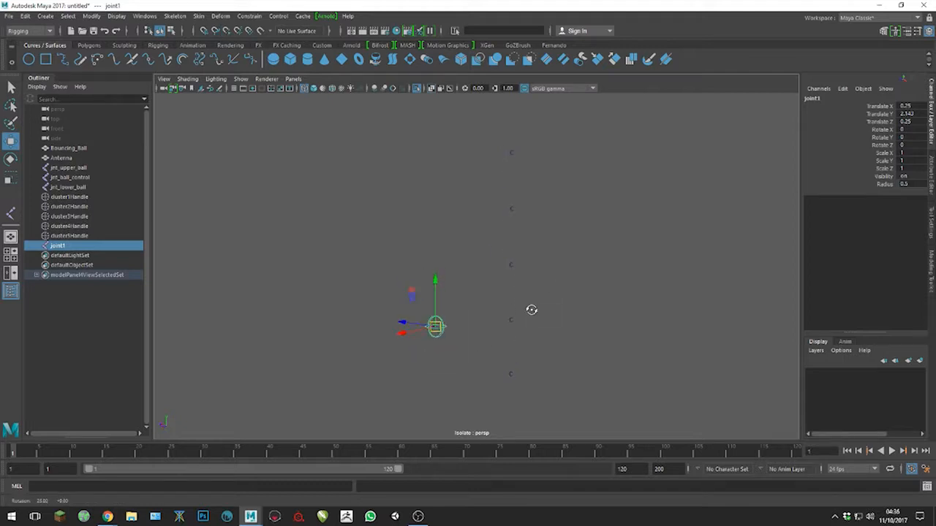
shift+click(62, 204)
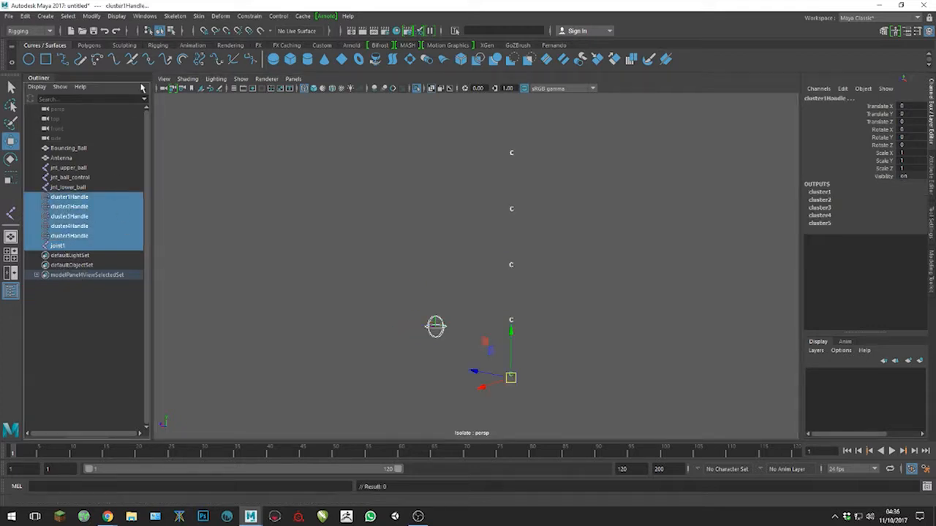
click(65, 235)
shift+click(70, 198)
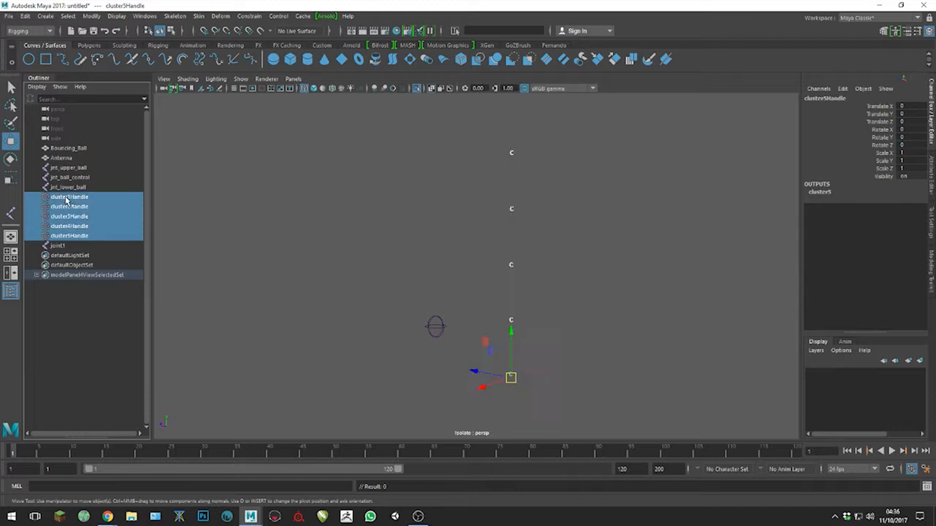
click(117, 16)
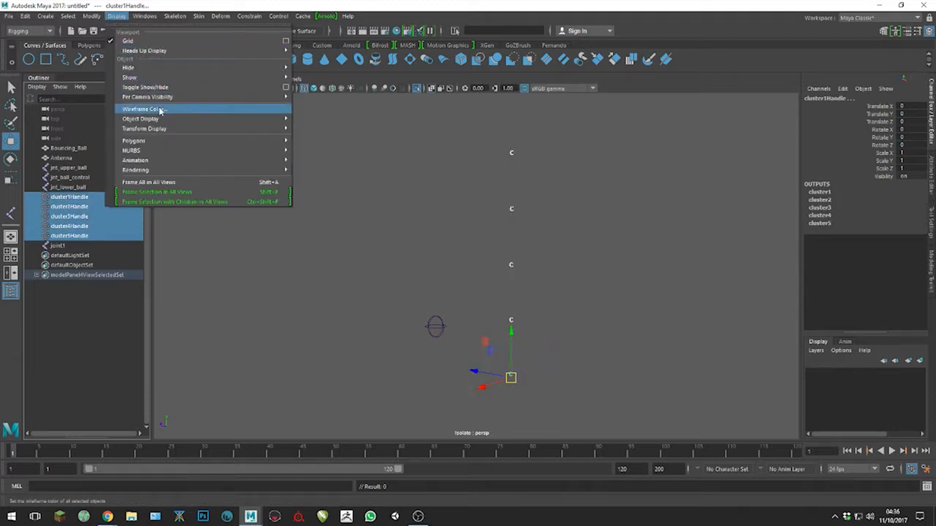
mouse_move(168, 129)
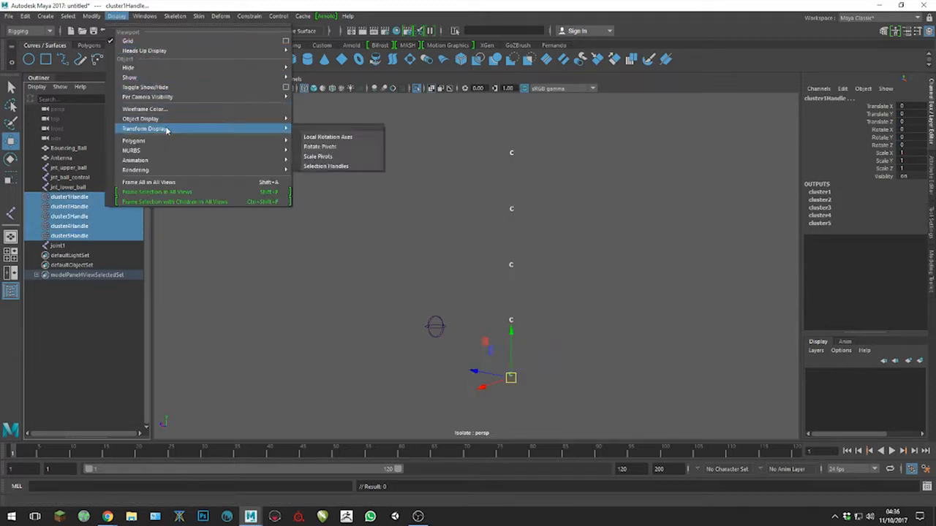
click(358, 167)
click(644, 276)
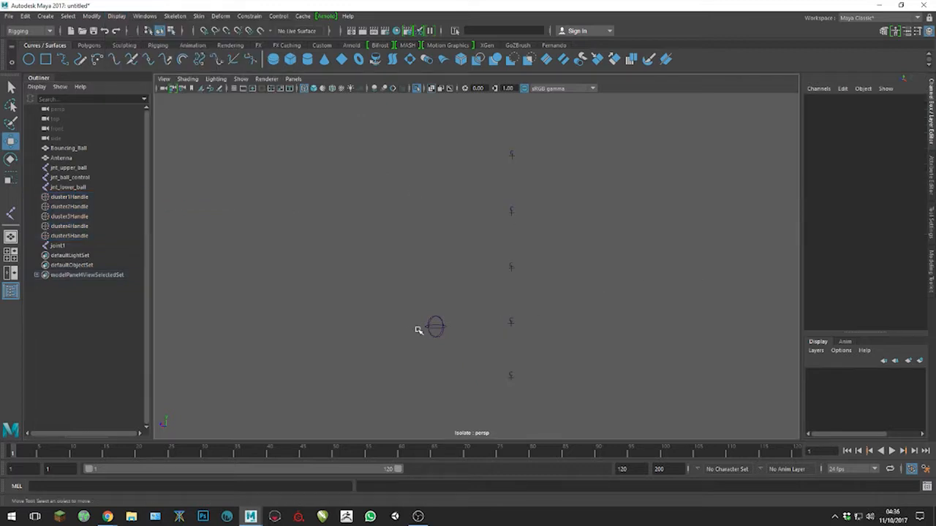
- Snap the joint onto the lowest cluster's selection handle
click(435, 327)
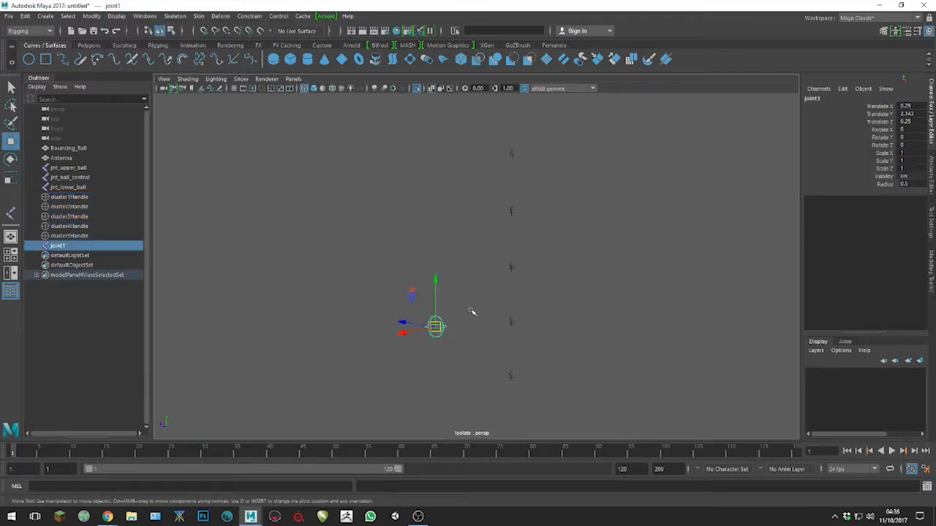
key(v)
middle_drag(515, 379, 511, 377)
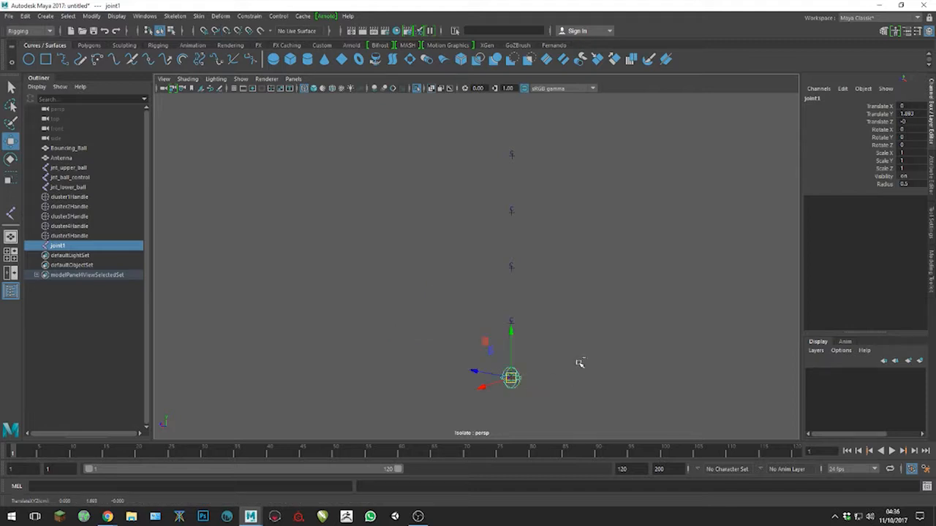
- Duplicate the joint four times, snapping each copy to the next cluster handle up to the top one
key(ctrl+d)
key(v)
middle_drag(579, 363, 510, 322)
key(ctrl+d)
key(v)
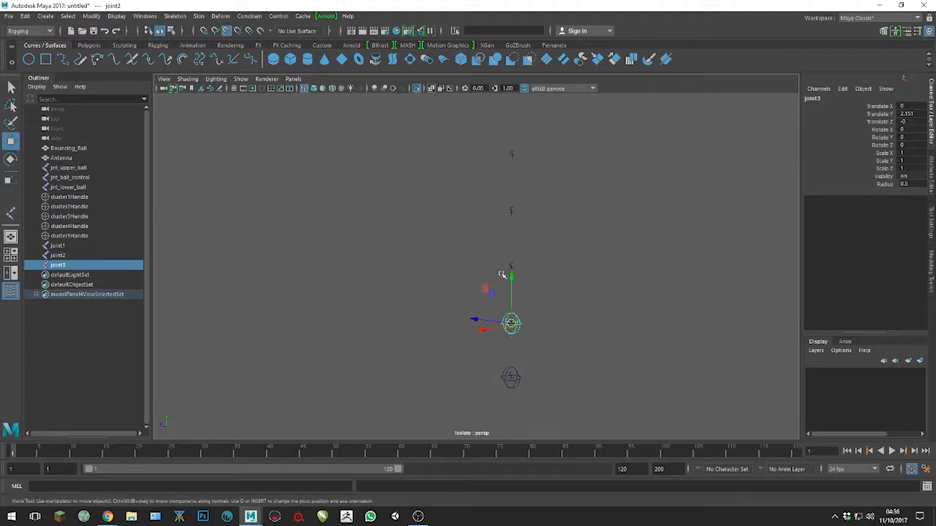
middle_drag(508, 257, 511, 212)
key(ctrl+d)
key(v)
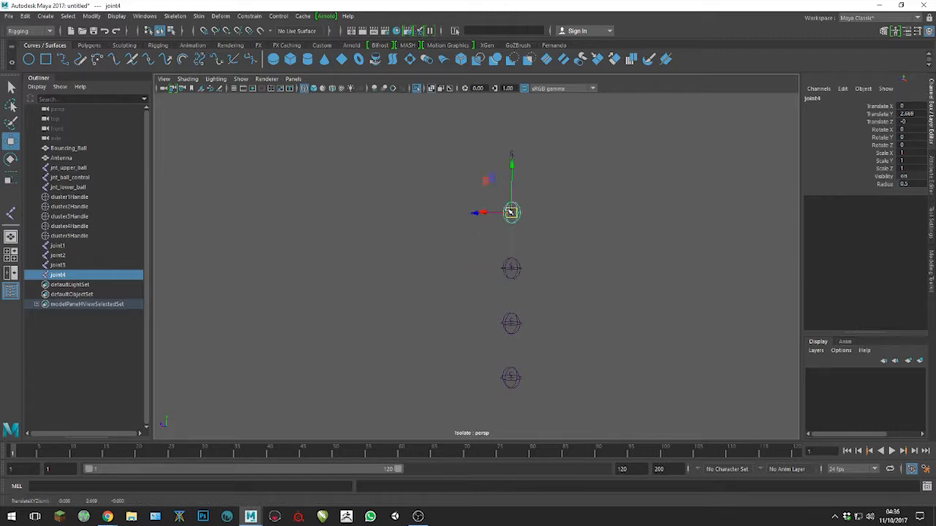
key(ctrl+d)
key(v)
middle_drag(514, 164, 512, 155)
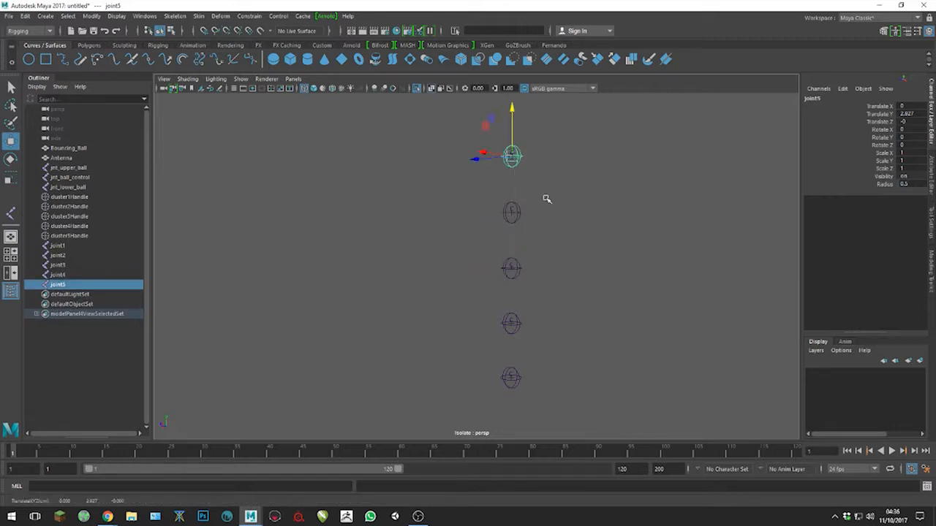
- Delete all five cluster handles, keeping the joints
click(59, 236)
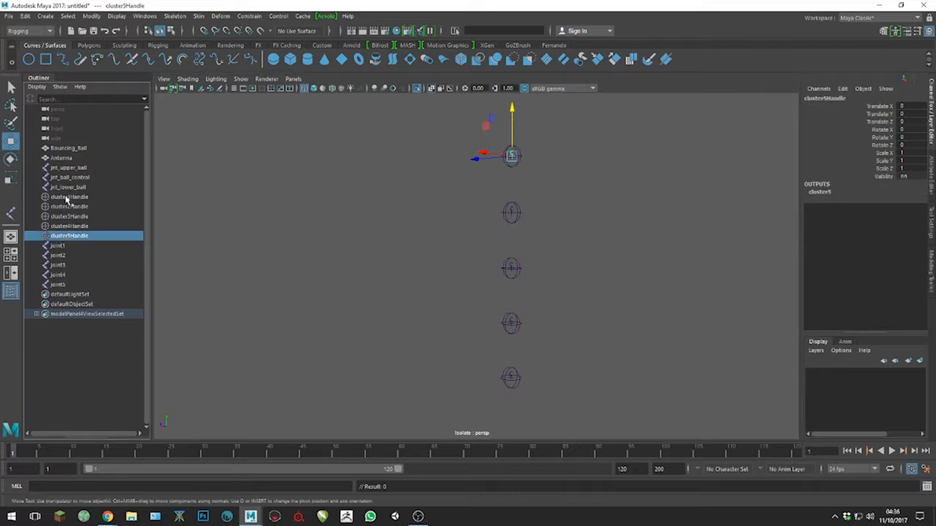
shift+click(77, 197)
key(Delete)
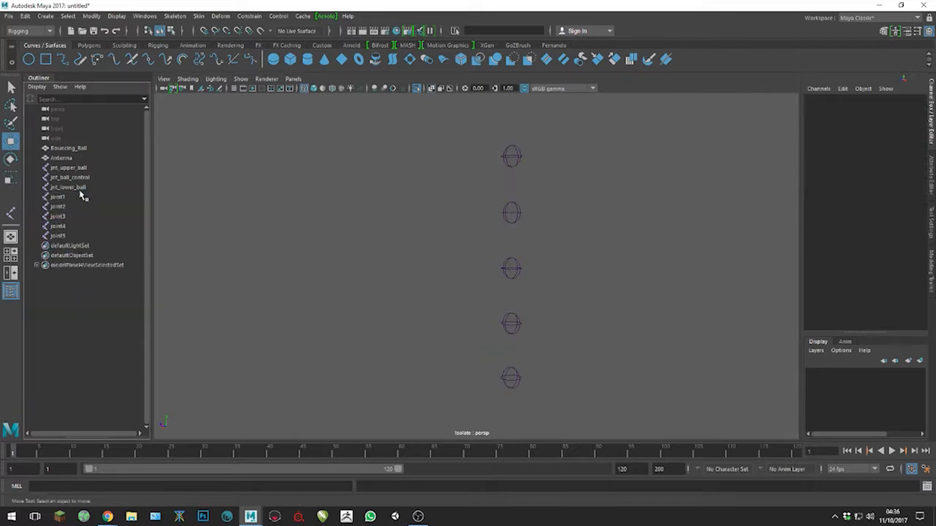
- Rename the lowest antenna joint as jnt_antenna_base
click(59, 236)
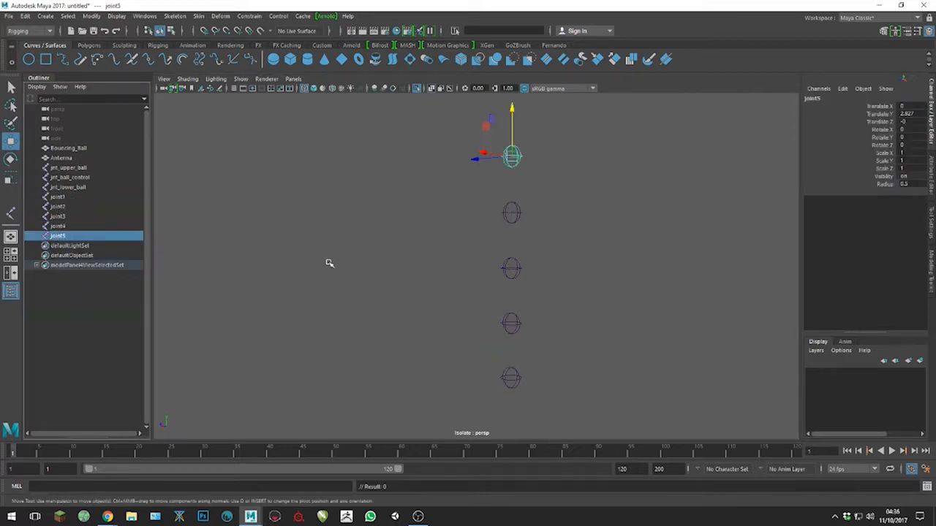
click(59, 197)
double_click(905, 98)
text(jnt)
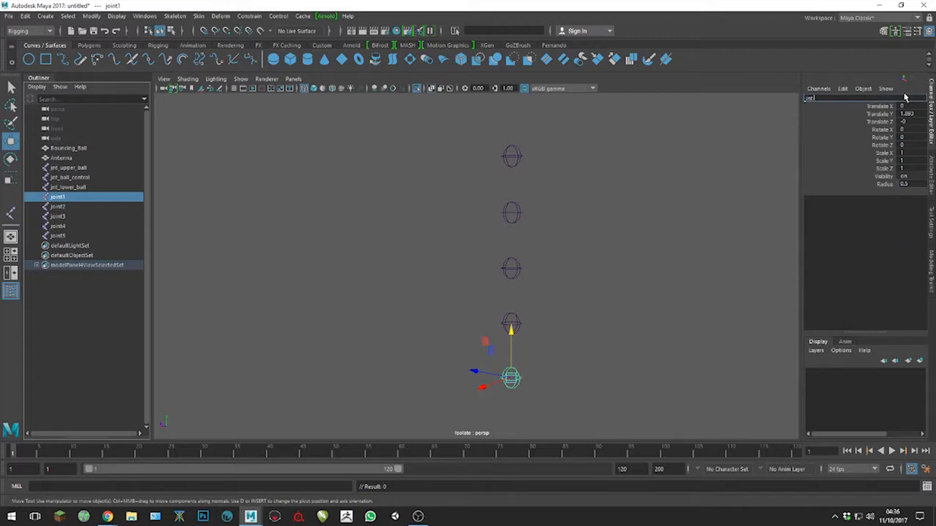
text(_antenna_base)
key(Return)
- Rename the second antenna joint up from the base as jnt_antenna_A
key(Down)
double_click(813, 98)
text(jnt)
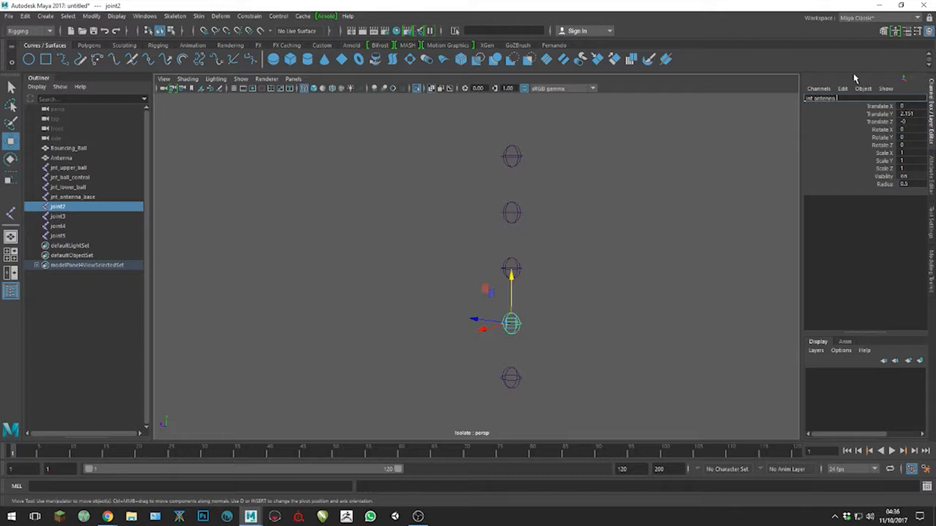
key(shift+Home)
key(Return)
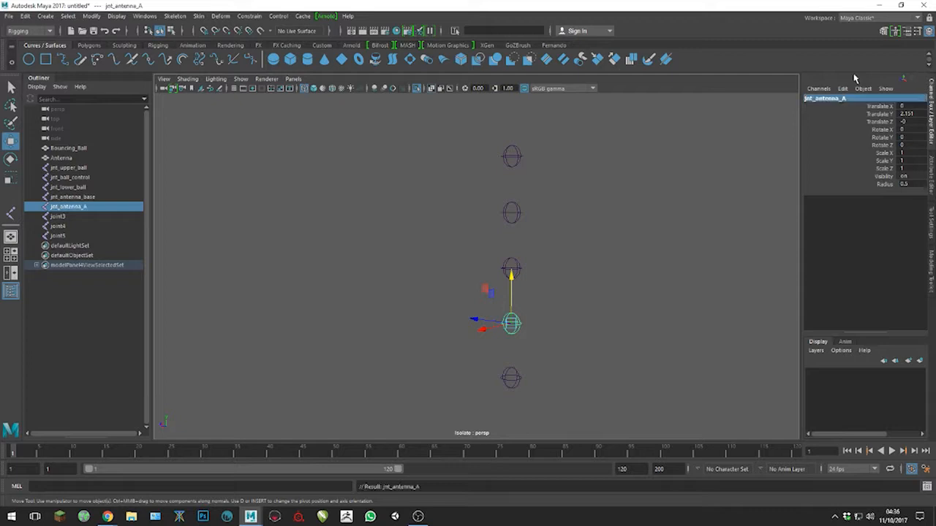
- Rename the third antenna joint up from the base as jnt_antenna_B
click(512, 266)
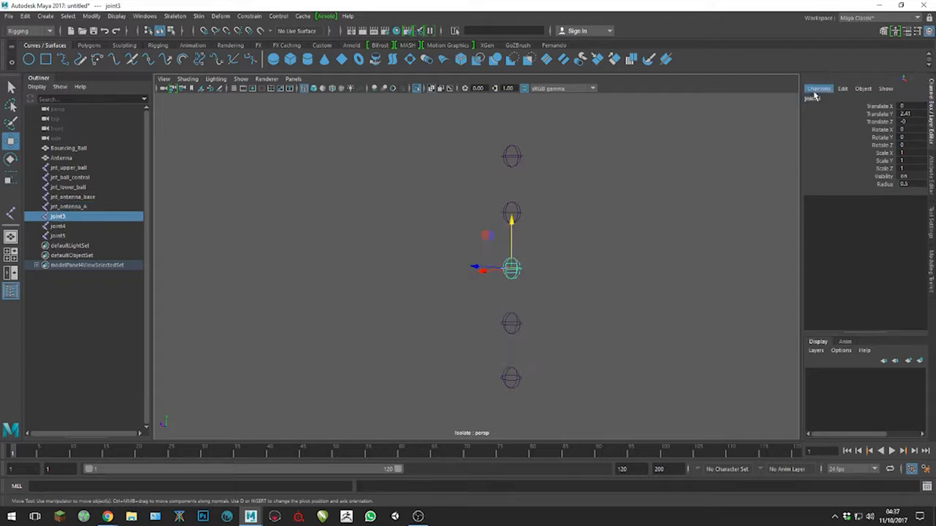
double_click(824, 100)
text(jnt_antenna_B)
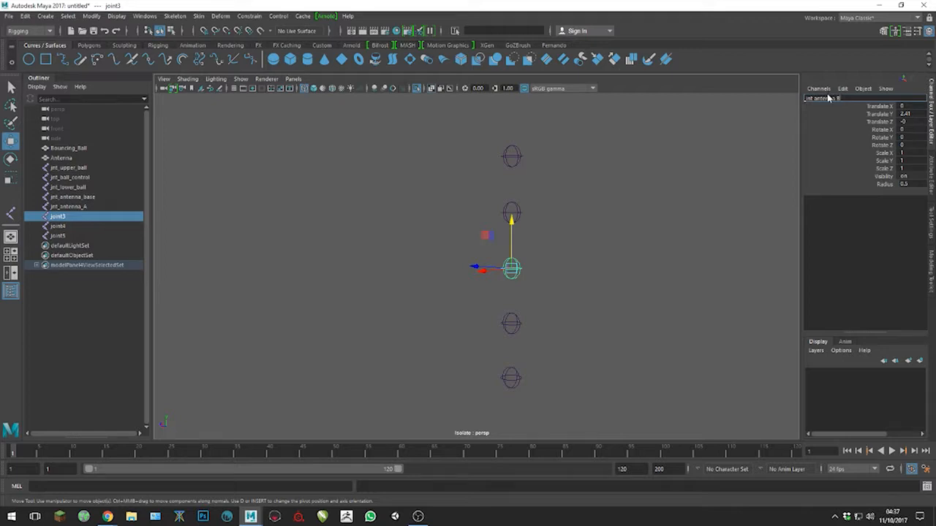
key(Return)
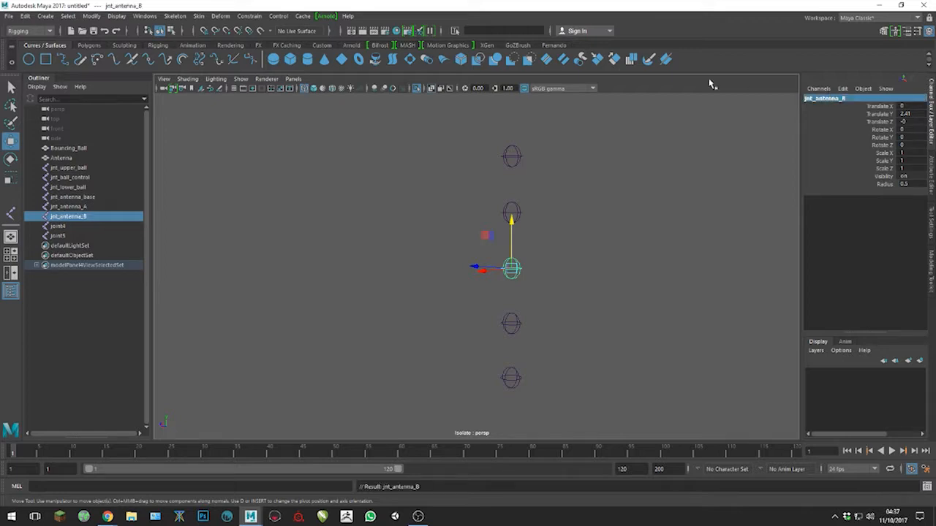
- Rename the fourth antenna joint up from the base as jnt_antenna_C
click(513, 213)
double_click(828, 98)
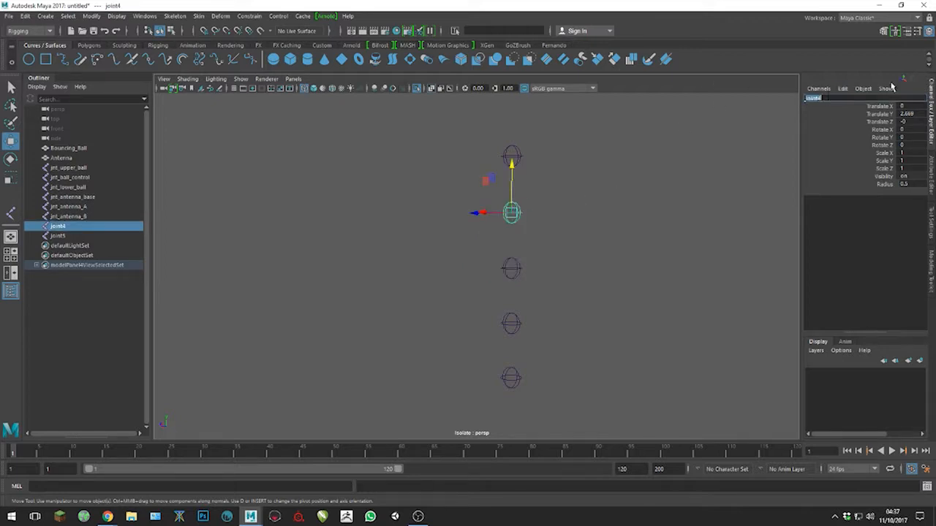
text(jnt_antenna_C)
key(Return)
- Rename the topmost antenna joint as jnt_antenna_D and clear the selection
click(514, 153)
double_click(813, 98)
text(jnt_antenna)
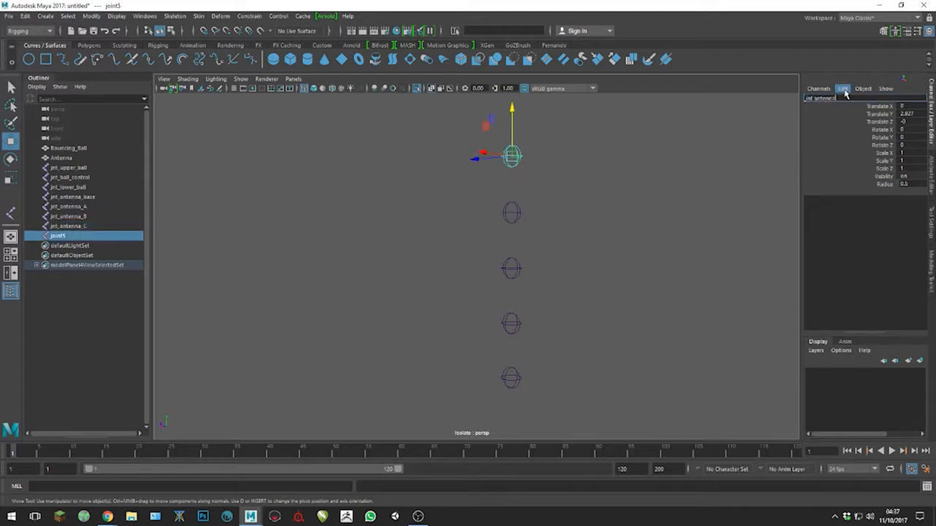
text(_D)
key(Return)
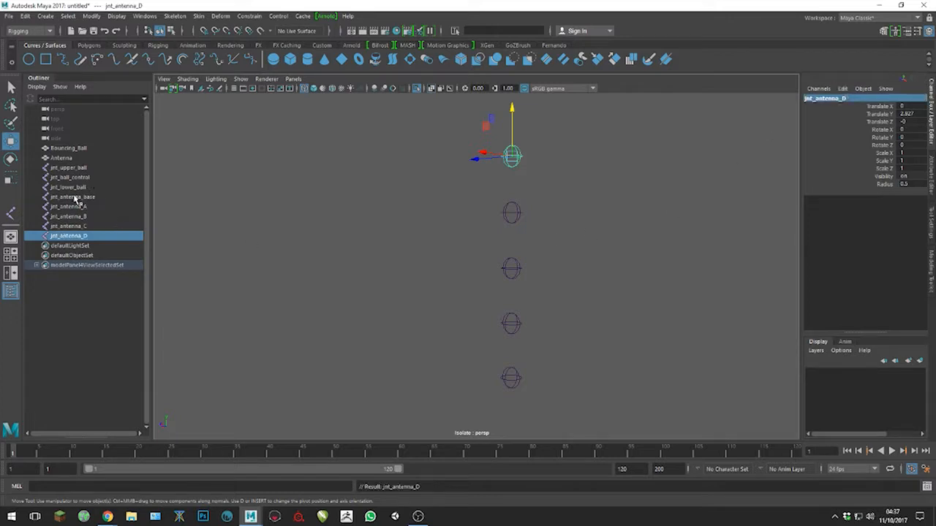
click(583, 284)
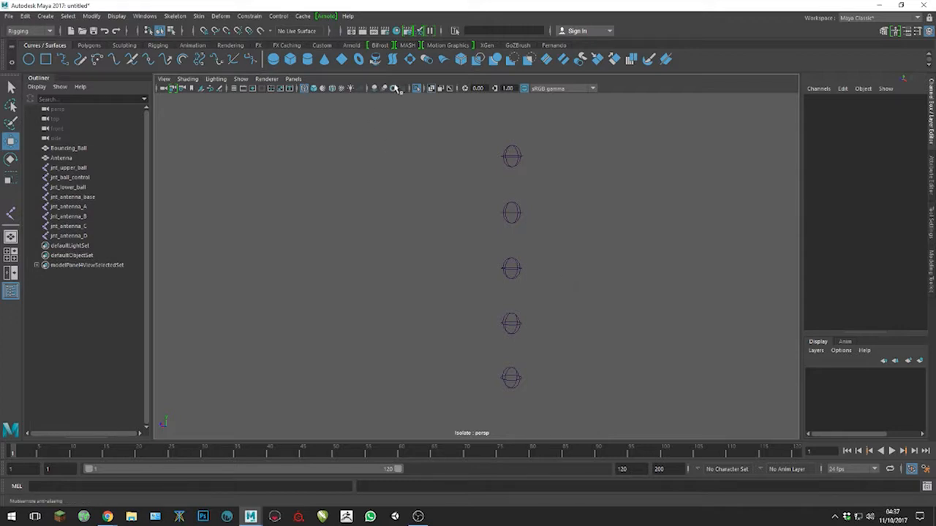
- Turn off isolation of the joints to bring back the ball and antenna meshes, and display them shaded
click(418, 88)
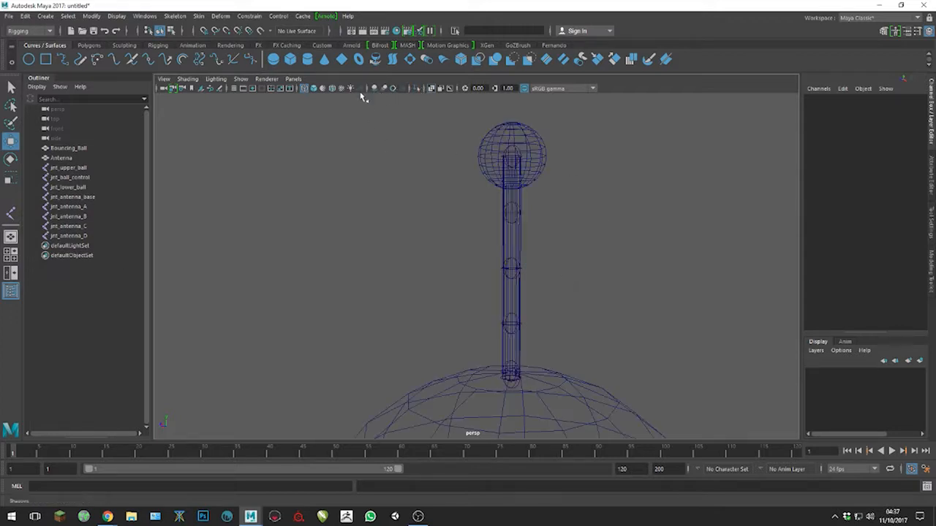
key(5)
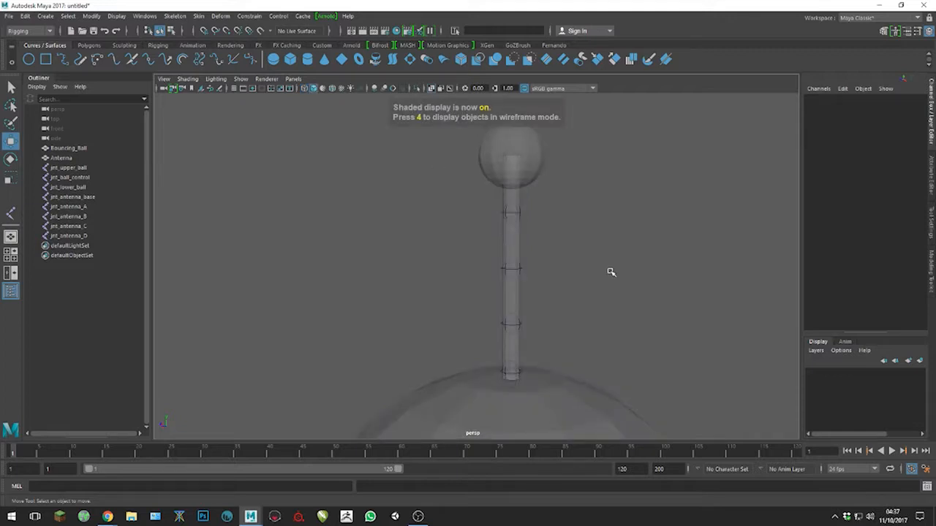
scroll(618, 276, down, 5)
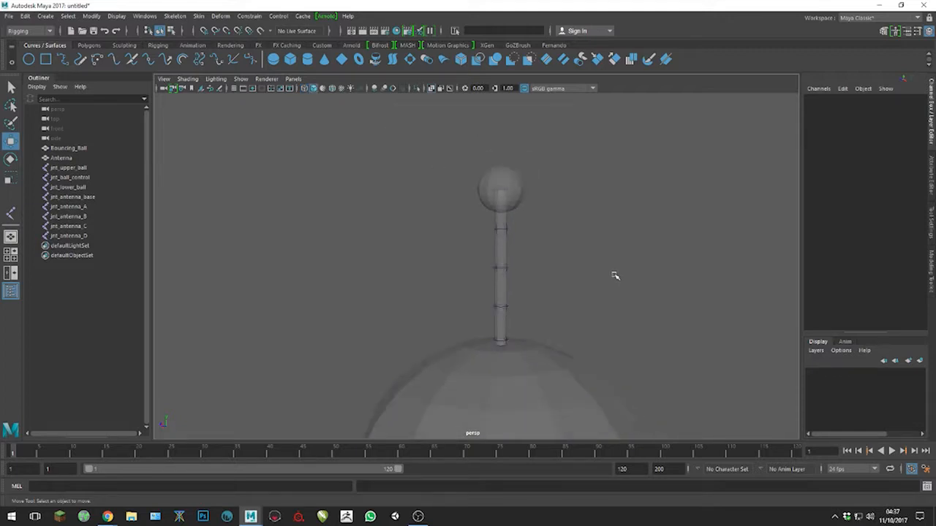
alt+middle_drag(606, 280, 609, 197)
key(6)
key(5)
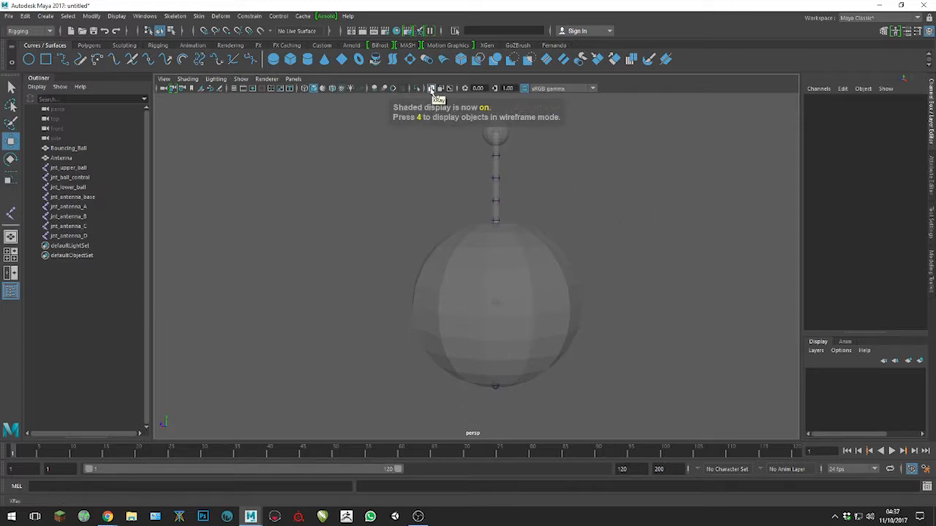
- Turn off X-ray display for the meshes and turn on X-ray display for the joints
click(431, 89)
alt+middle_drag(587, 190, 599, 198)
alt+drag(600, 198, 582, 207)
alt+right_drag(581, 206, 641, 218)
alt+middle_drag(641, 218, 636, 198)
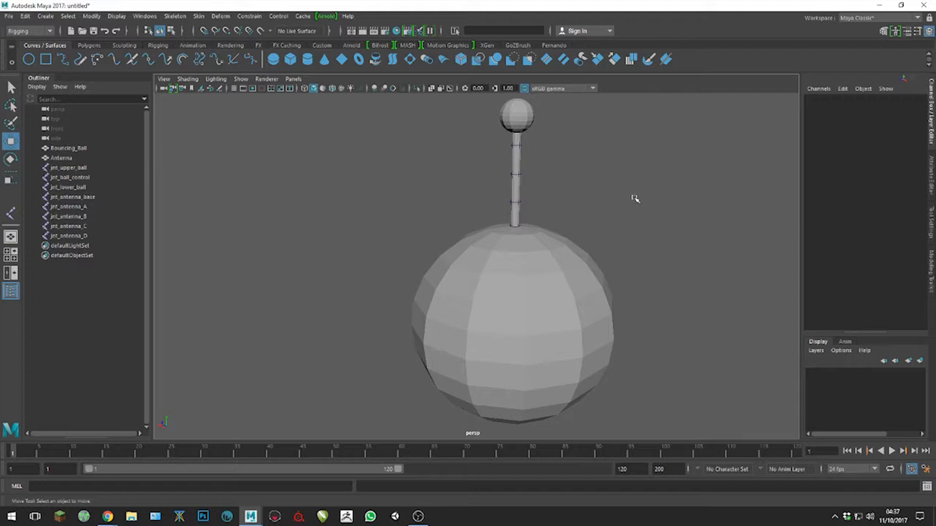
click(450, 90)
alt+drag(646, 268, 547, 280)
alt+right_drag(591, 286, 487, 234)
alt+drag(510, 235, 512, 224)
alt+right_drag(512, 224, 574, 248)
alt+drag(575, 249, 605, 235)
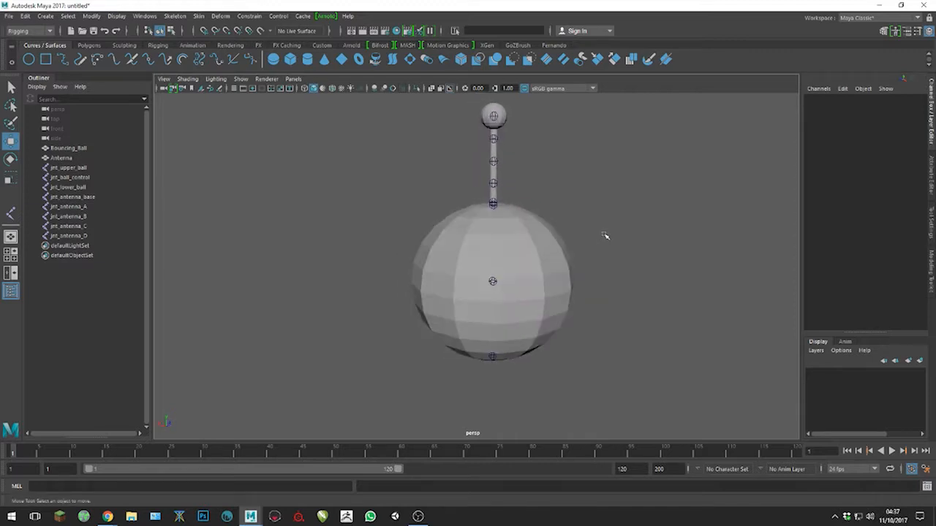
- Create a NURBS circle at the origin under the ball and name it ctrl_Main
click(29, 60)
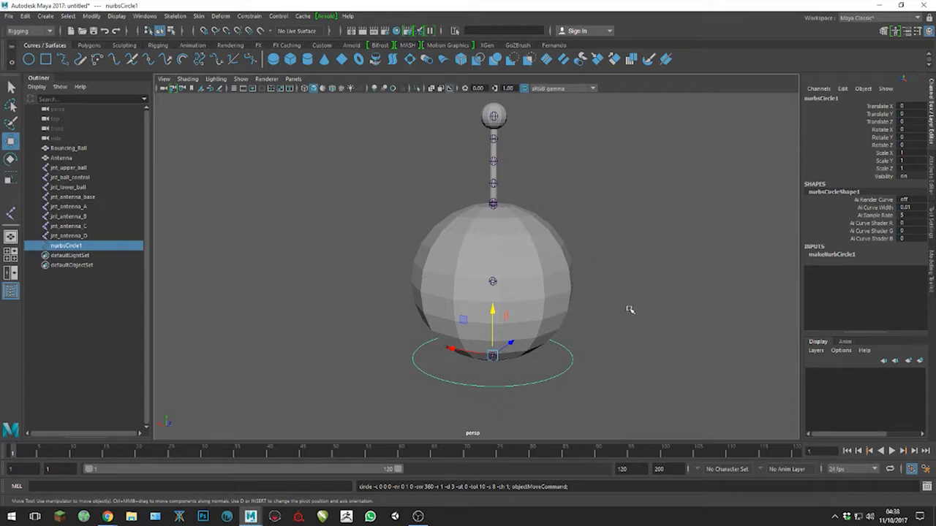
mouse_move(627, 286)
alt+mouse_down()
mouse_move(627, 310)
mouse_move(591, 314)
mouse_move(618, 280)
alt+mouse_up()
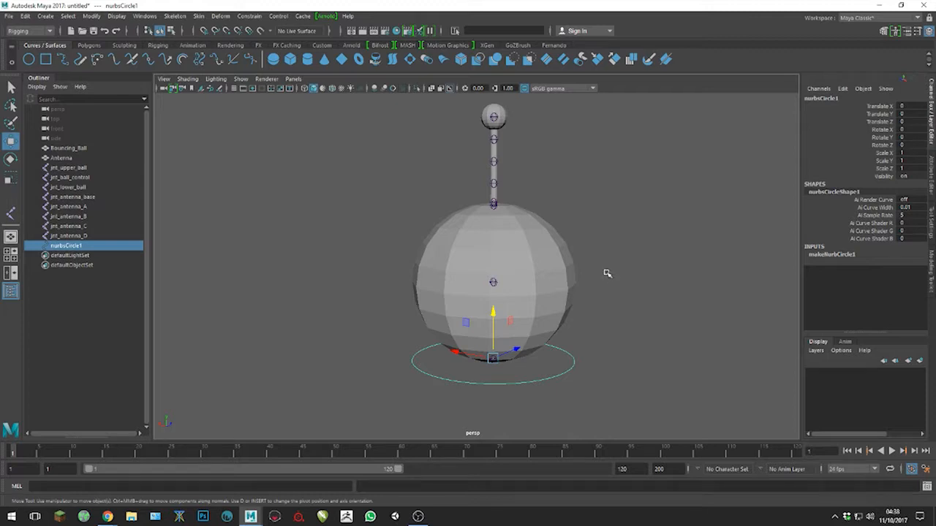
alt+drag(622, 255, 622, 272)
drag(509, 385, 537, 413)
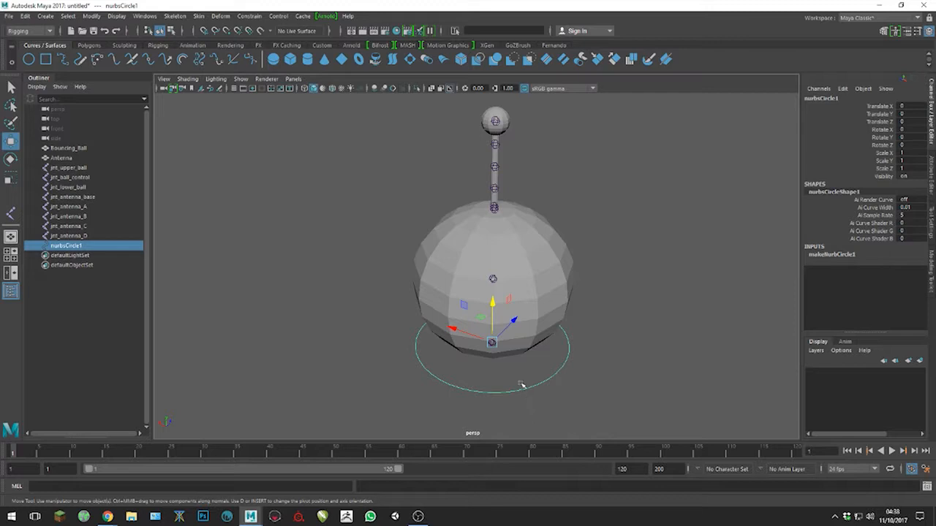
alt+drag(564, 400, 560, 386)
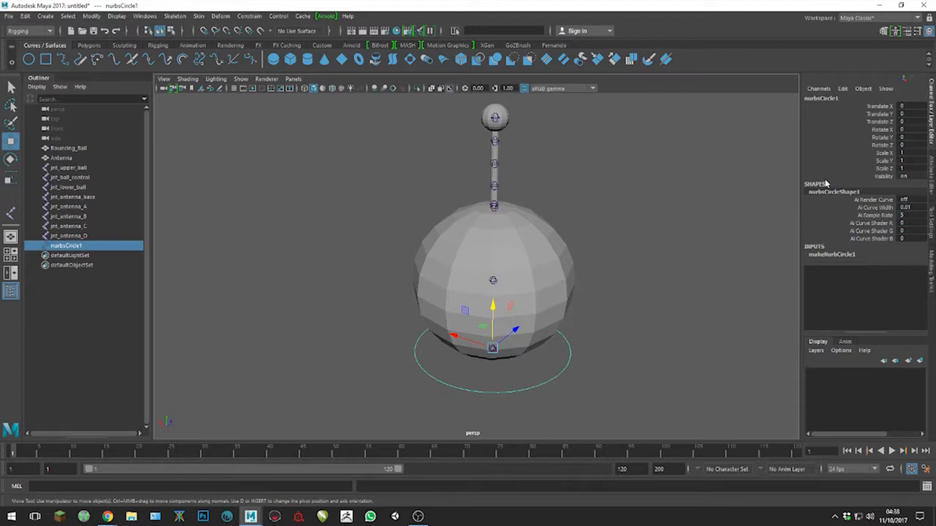
double_click(823, 99)
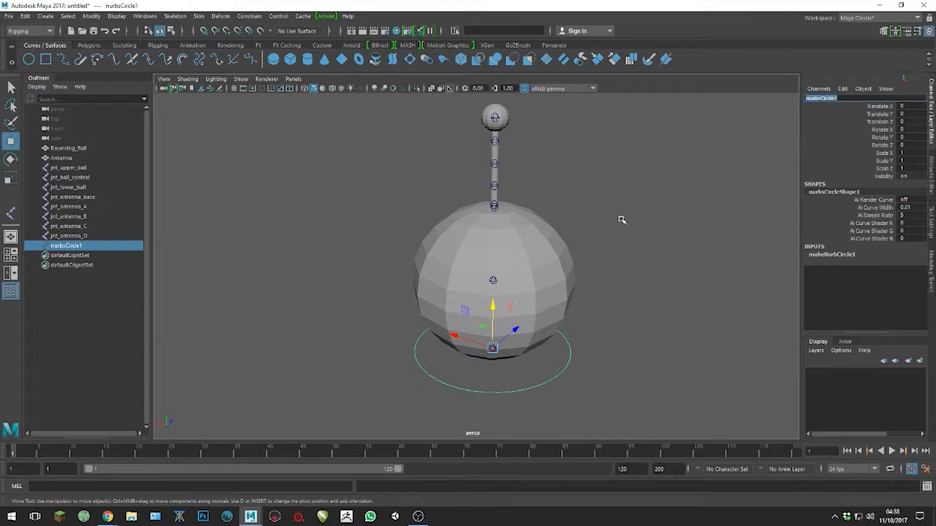
text(C)
key(Return)
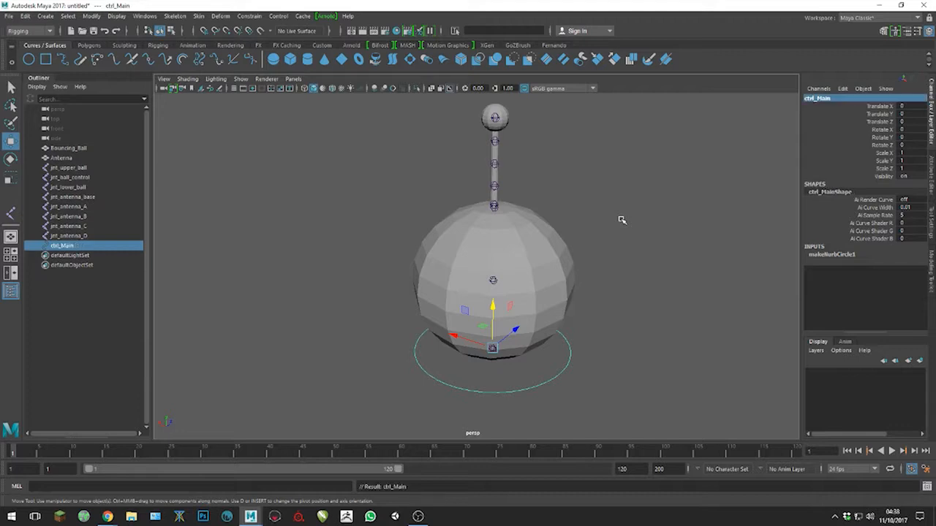
- Enable drawing overrides on the ctrl_Main transform and set its override color to bright green
click(930, 175)
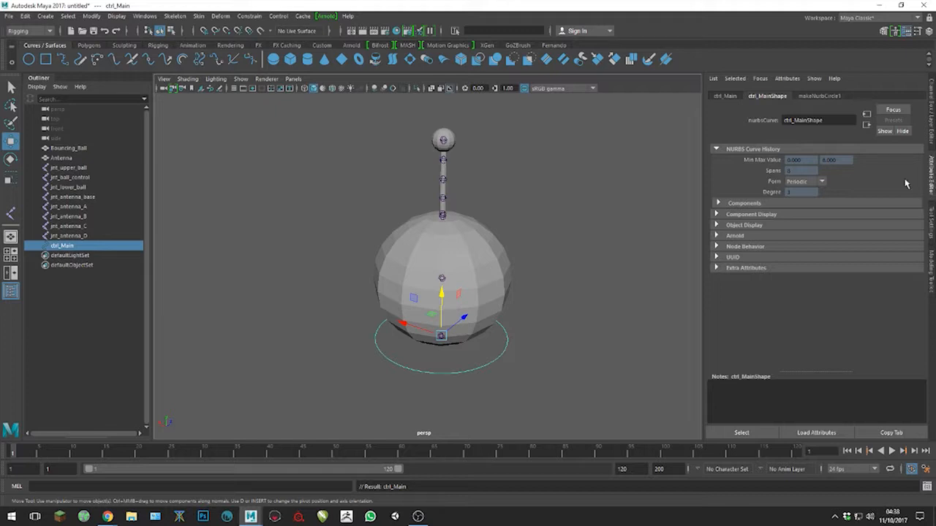
click(725, 96)
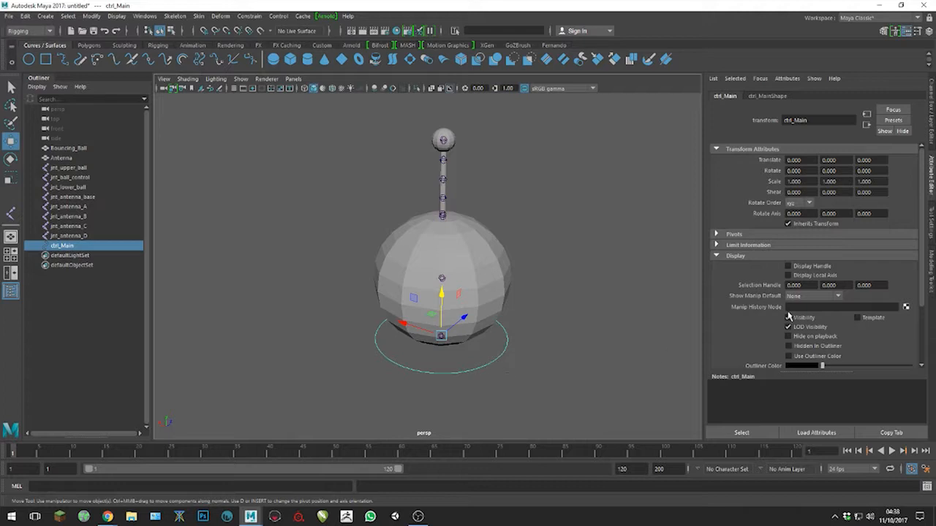
scroll(844, 252, down, 4)
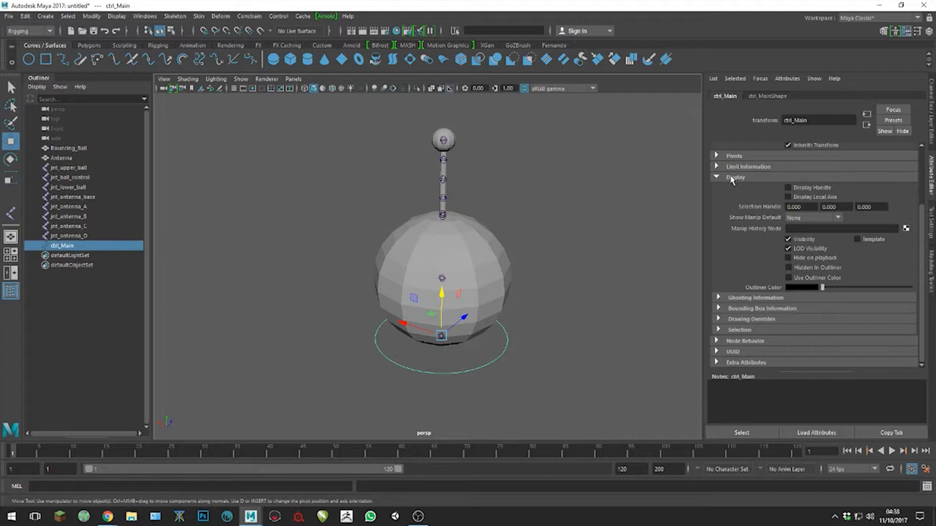
click(719, 319)
scroll(825, 324, down, 3)
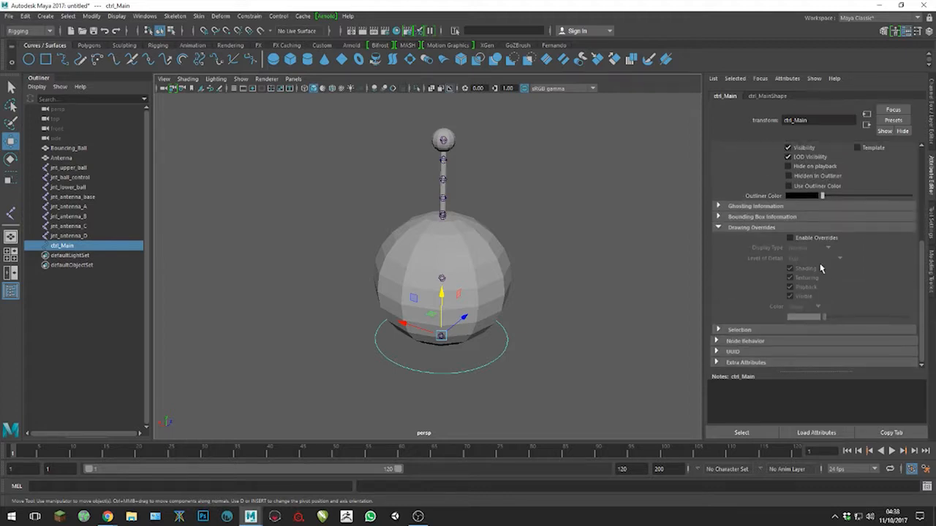
drag(825, 320, 861, 319)
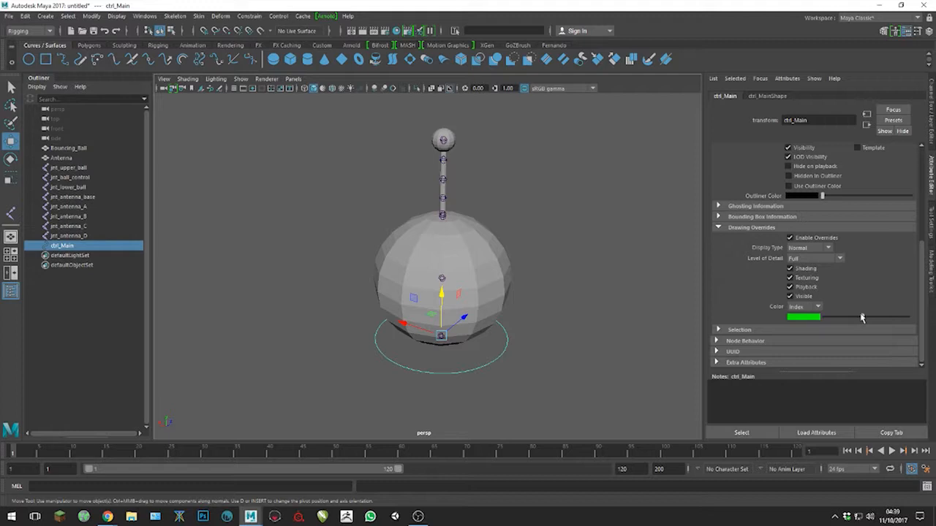
click(555, 348)
- Duplicate ctrl_Main and snap the copy up to the joint at the ball's center
scroll(544, 287, down, 2)
alt+drag(536, 335, 531, 317)
click(488, 337)
key(ctrl+d)
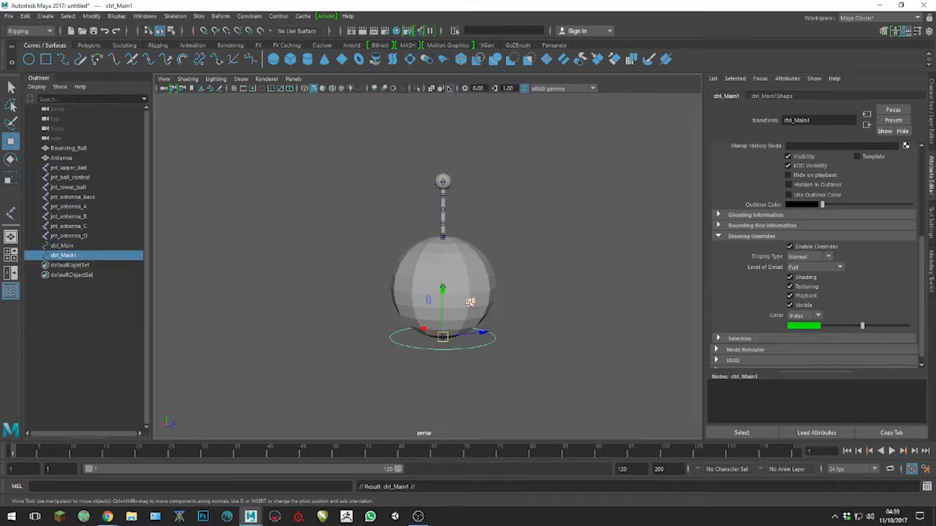
key(v)
drag(442, 336, 444, 289)
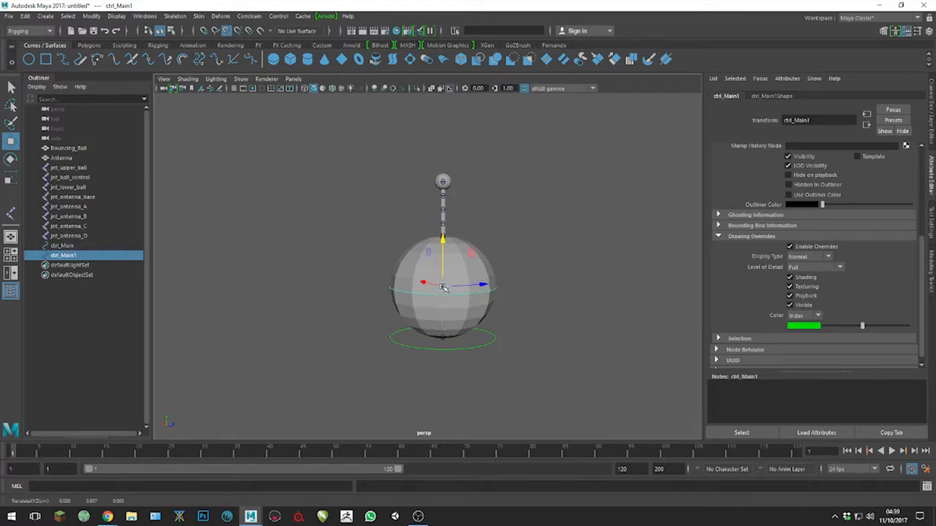
- Scale the circle around the ball's center up uniformly until it extends well beyond the ball
key(e)
key(r)
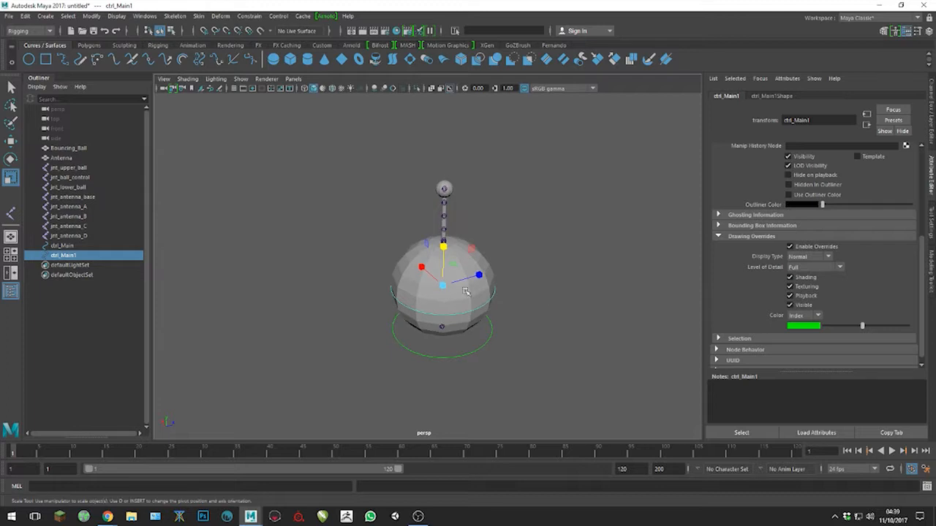
mouse_move(443, 286)
mouse_down()
mouse_move(485, 294)
mouse_move(577, 282)
mouse_move(550, 268)
mouse_move(512, 272)
mouse_move(522, 286)
mouse_move(526, 271)
mouse_move(516, 274)
mouse_move(538, 270)
mouse_up()
alt+drag(543, 268, 556, 279)
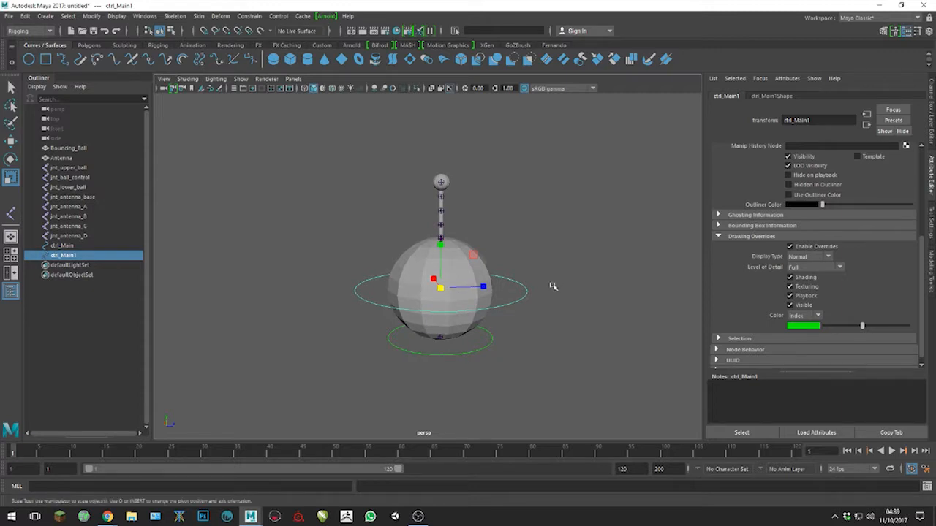
alt+right_drag(544, 279, 563, 324)
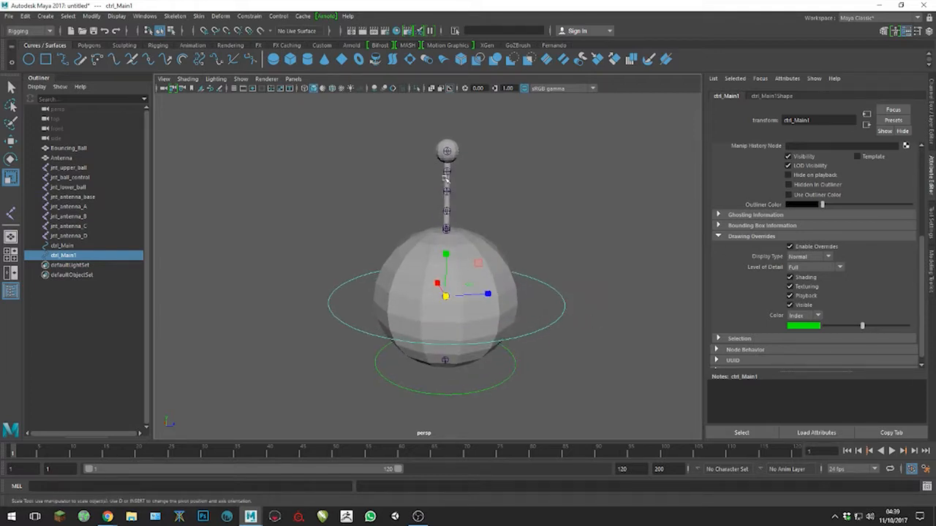
alt+middle_drag(556, 349, 544, 300)
drag(483, 324, 495, 363)
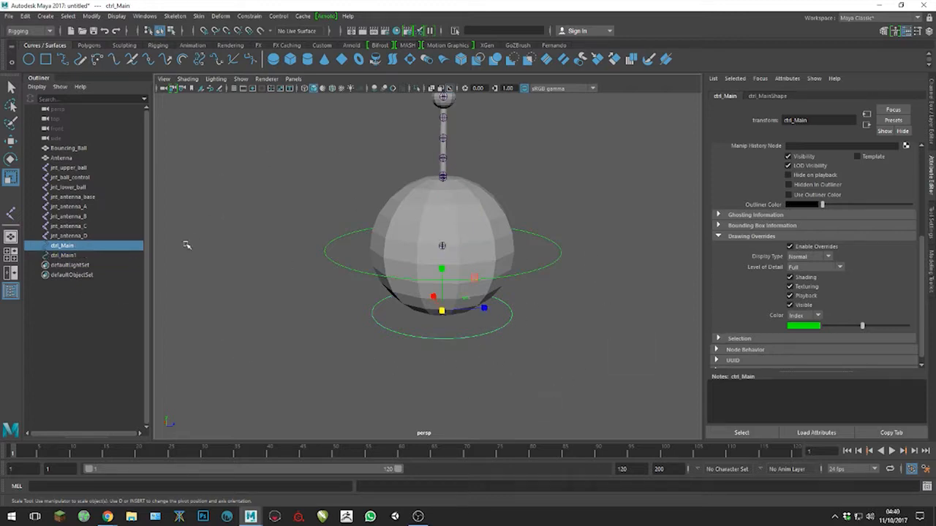
alt+middle_drag(552, 186, 552, 232)
- Duplicate the large circle around the ball and snap the copy vertically to jnt_antenna_A
drag(530, 307, 548, 334)
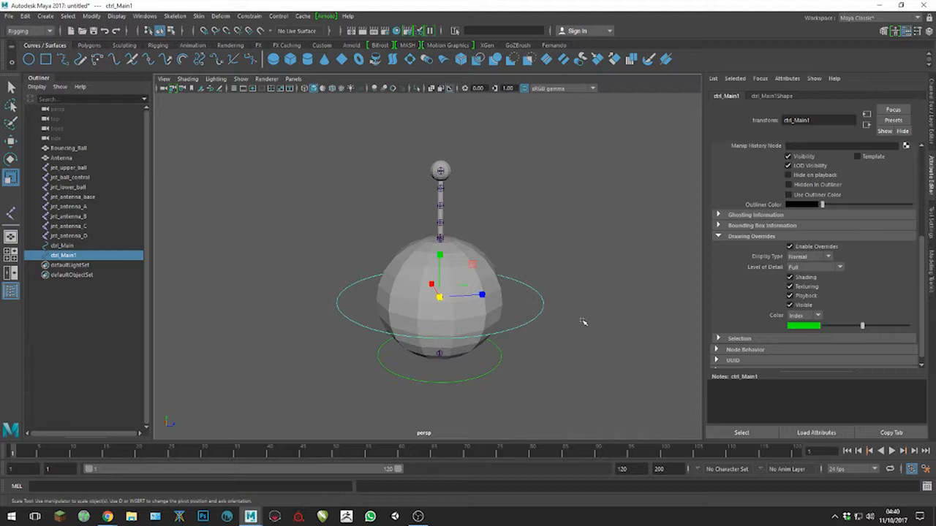
alt+middle_drag(543, 257, 550, 270)
key(ctrl+d)
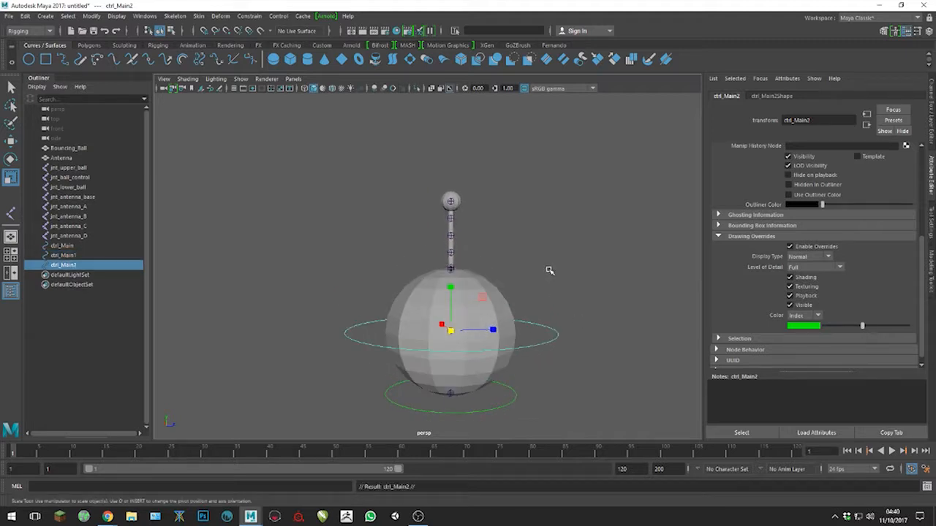
key(w)
alt+right_drag(473, 256, 616, 365)
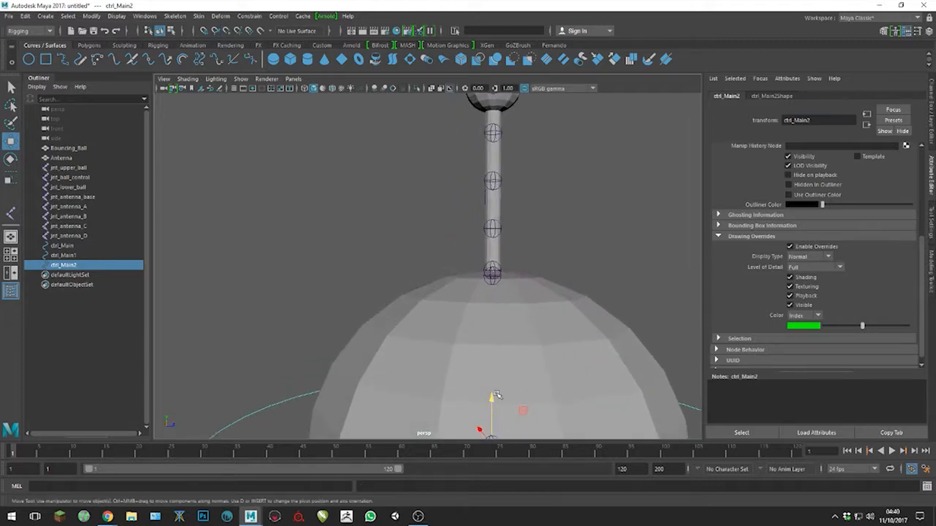
drag(496, 396, 491, 241)
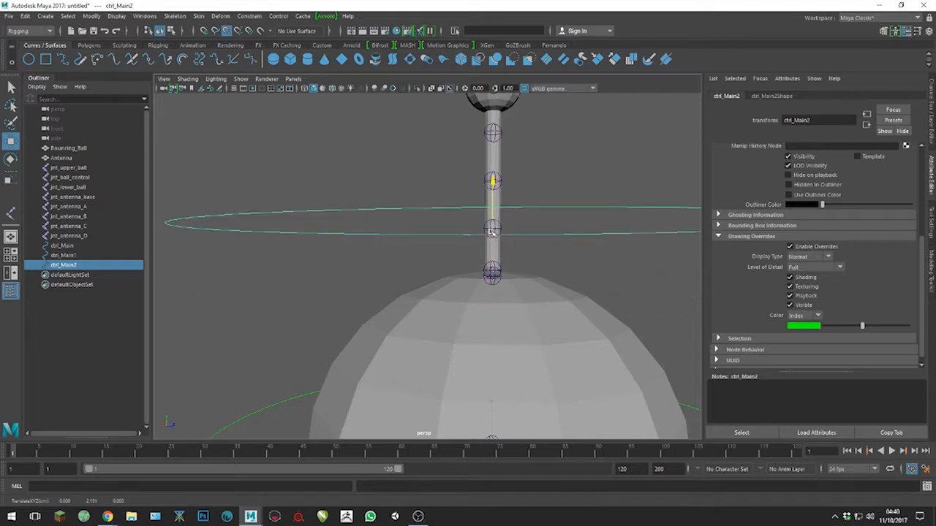
- Scale the circle at jnt_antenna_A down uniformly to a small ring around the antenna, narrower than the ball
alt+right_drag(571, 297, 470, 235)
alt+drag(470, 228, 266, 260)
key(r)
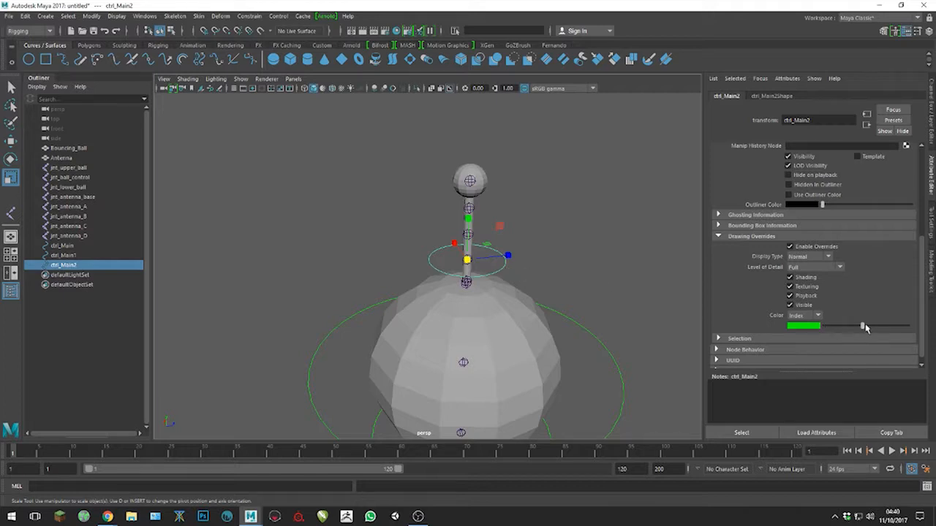
- Set the drawing override color of the large circle around the ball to red
alt+middle_drag(603, 334, 587, 232)
drag(581, 292, 614, 323)
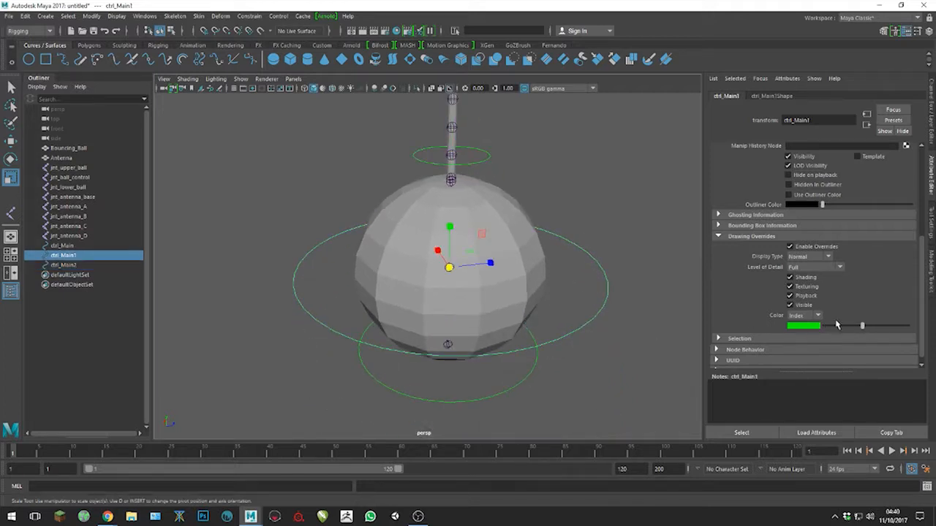
mouse_move(864, 330)
mouse_down()
mouse_move(880, 327)
mouse_move(859, 327)
mouse_up()
- Set the drawing override color of the small circle around the antenna to yellow and deselect it
alt+middle_drag(598, 191, 612, 224)
click(506, 194)
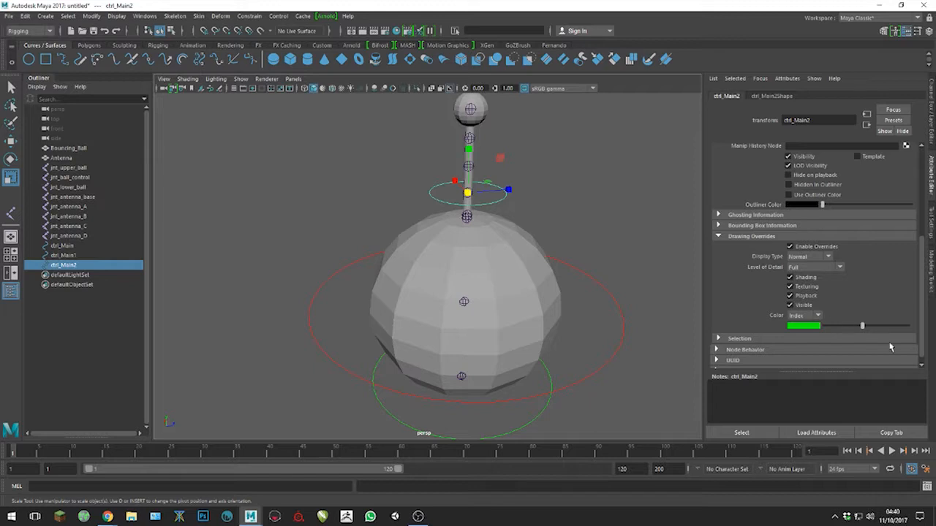
mouse_move(861, 327)
mouse_down()
mouse_move(848, 327)
mouse_move(870, 327)
mouse_up()
click(589, 233)
alt+right_drag(629, 273, 593, 318)
alt+drag(593, 318, 545, 258)
alt+right_drag(546, 257, 628, 376)
alt+drag(628, 376, 626, 343)
alt+middle_drag(626, 343, 619, 301)
alt+right_drag(619, 301, 566, 284)
alt+middle_drag(566, 284, 585, 322)
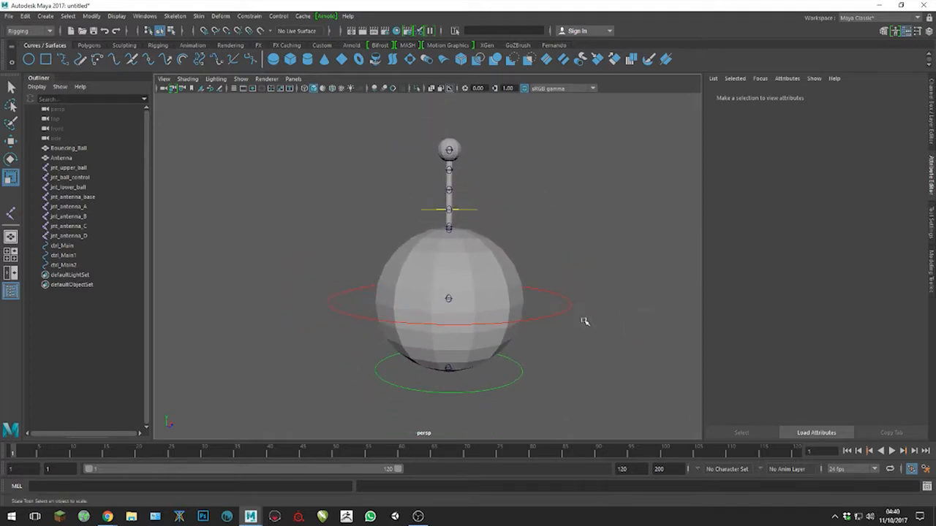
- Move the pivot of the yellow antenna circle down and snap it to the joint at the antenna's base
alt+right_drag(505, 166, 581, 215)
click(583, 221)
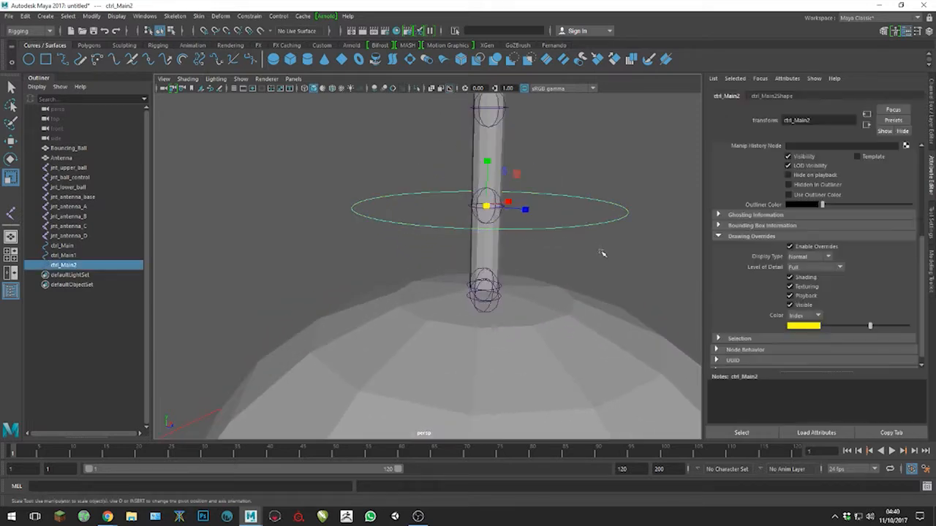
alt+right_drag(600, 257, 574, 244)
alt+drag(575, 244, 596, 244)
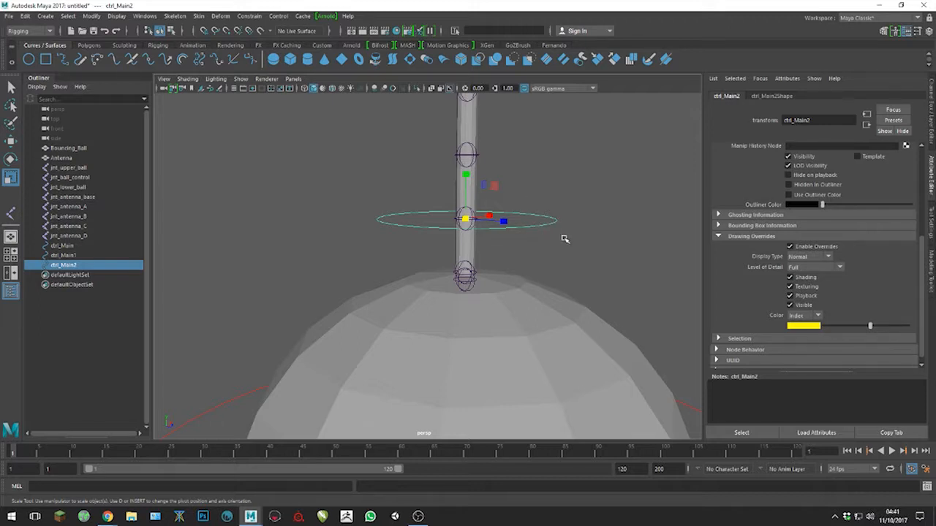
alt+right_drag(569, 229, 499, 184)
alt+middle_drag(500, 183, 507, 215)
alt+right_drag(507, 215, 566, 299)
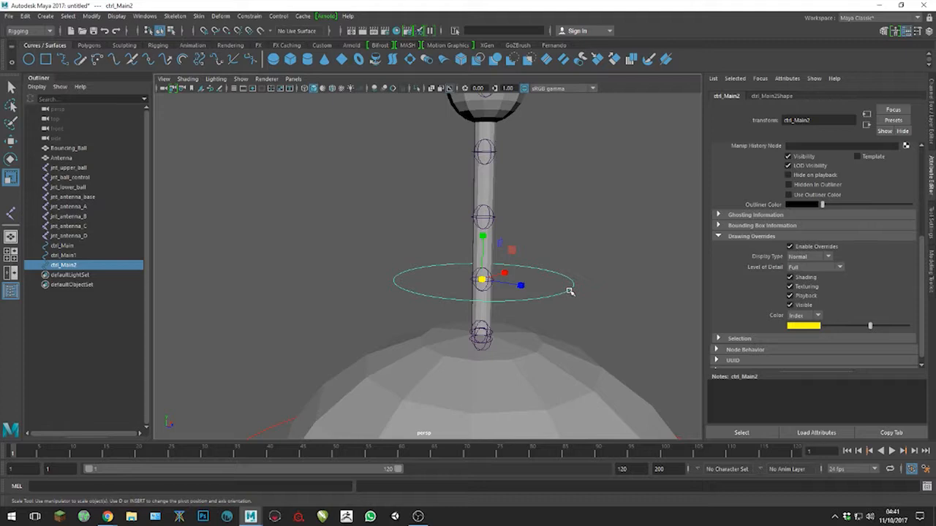
key(d)
key(d)
key(d)
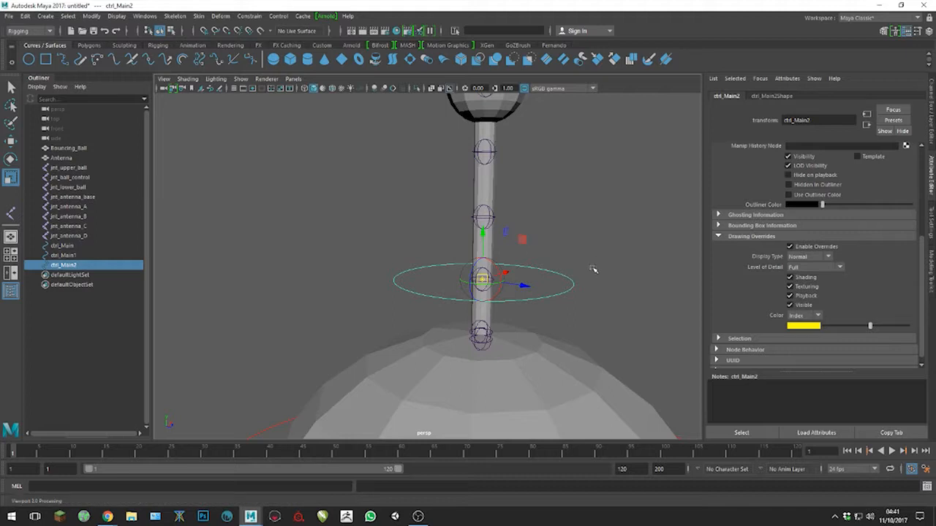
alt+drag(551, 277, 544, 242)
alt+drag(499, 267, 533, 261)
key(v)
drag(456, 233, 454, 341)
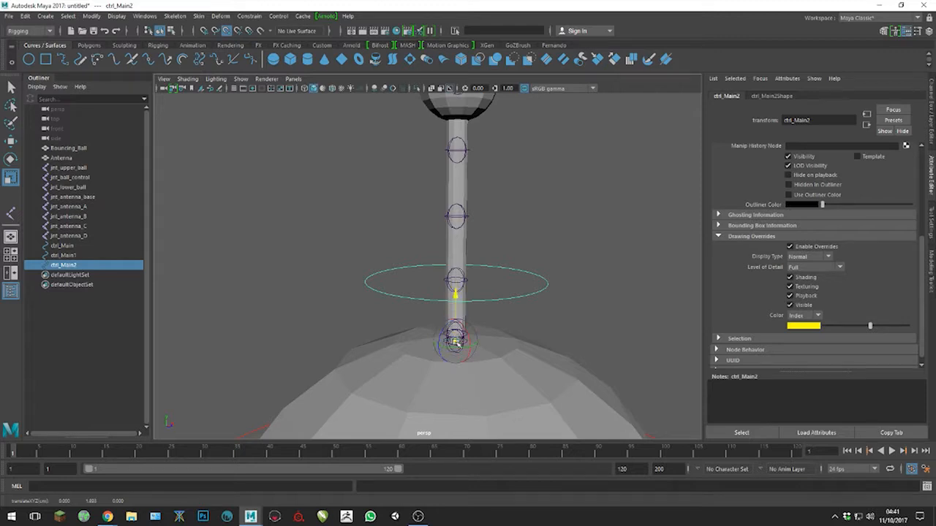
- Check the overlapping joints at the antenna's base by selecting each one, leaving nothing selected
click(514, 307)
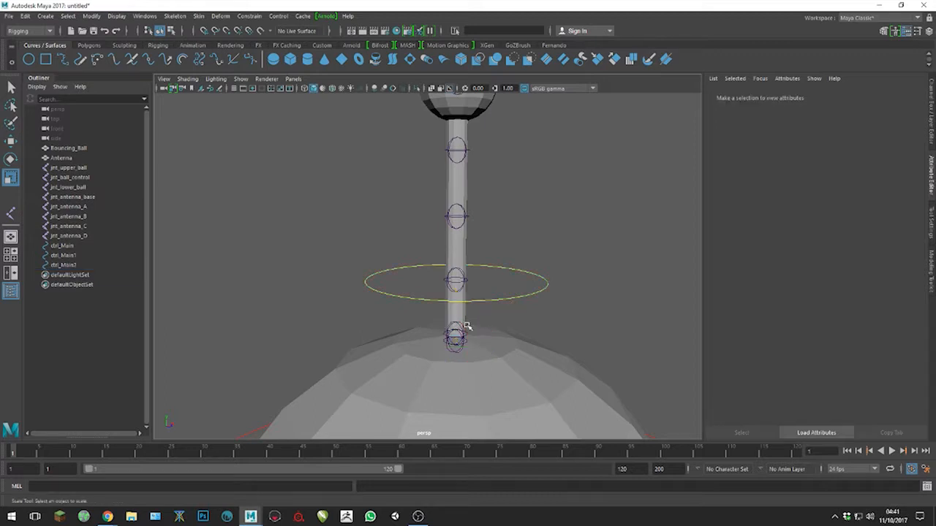
click(464, 329)
click(457, 332)
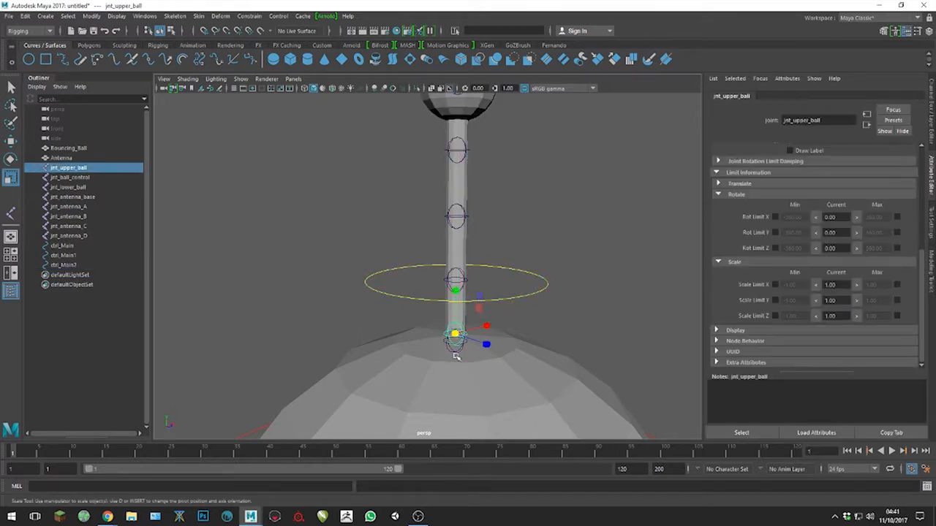
click(456, 351)
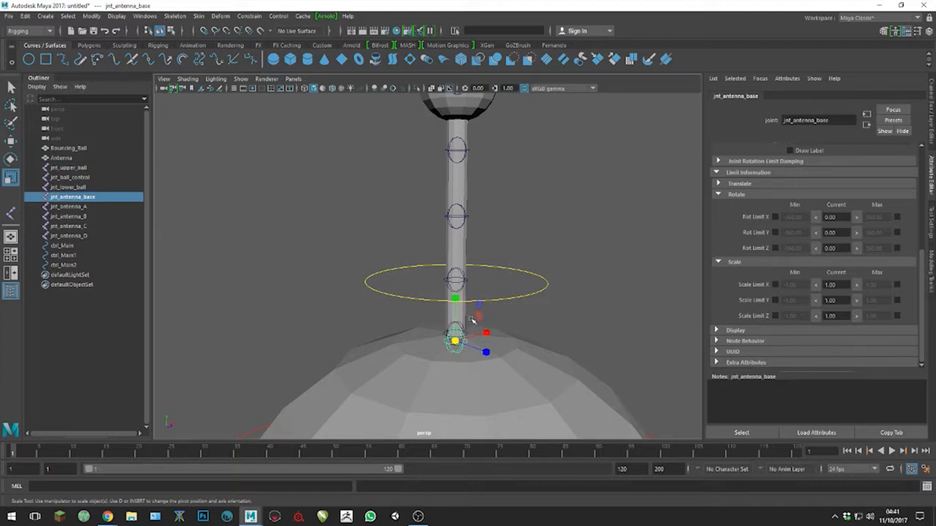
click(510, 294)
click(569, 261)
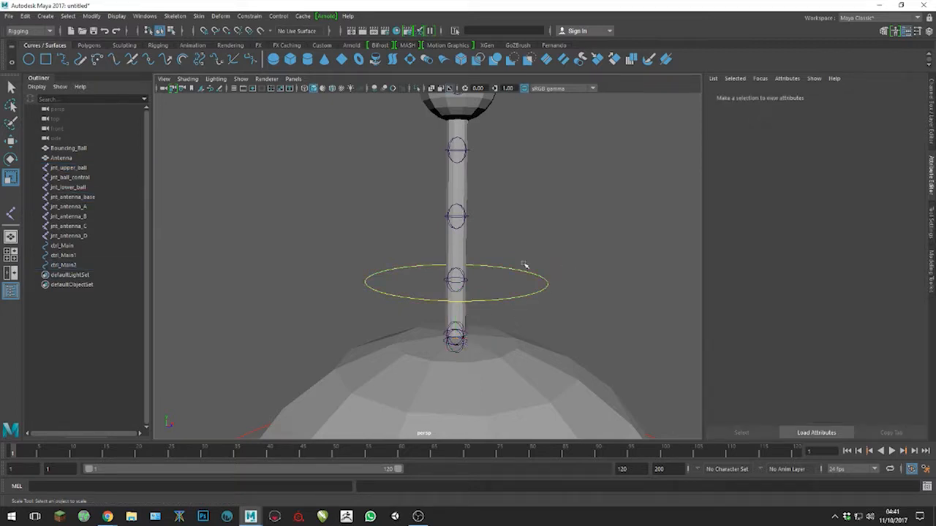
- Test-rotate the yellow antenna circle about its new pivot and undo the rotation
click(525, 266)
alt+drag(581, 303, 449, 288)
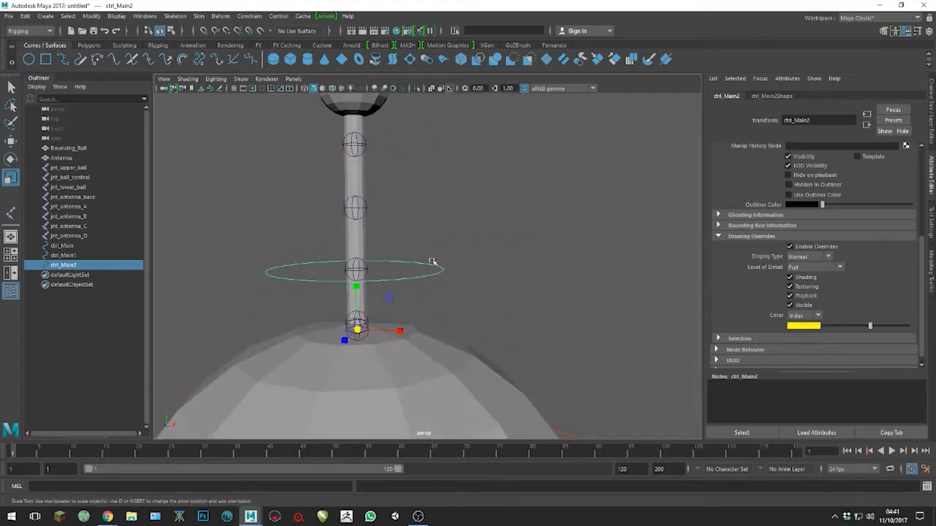
key(w)
alt+drag(461, 286, 378, 334)
key(e)
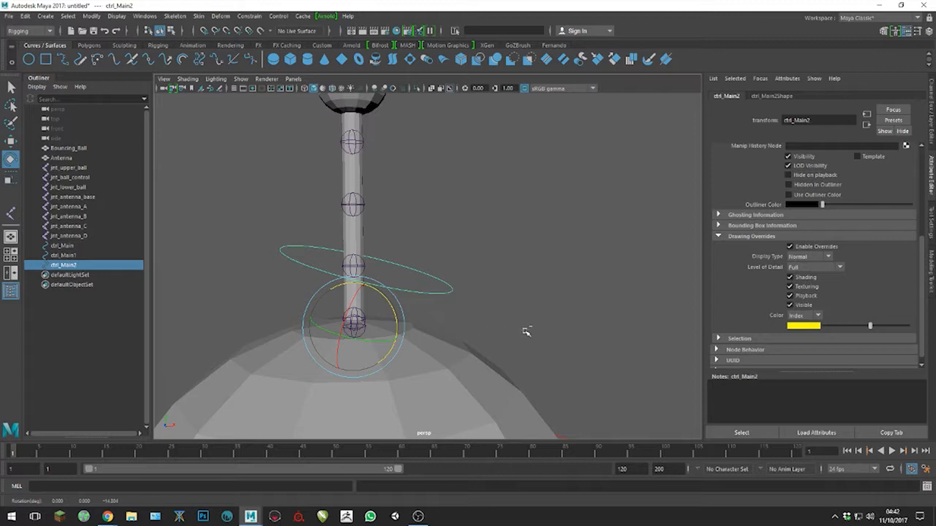
key(ctrl+z)
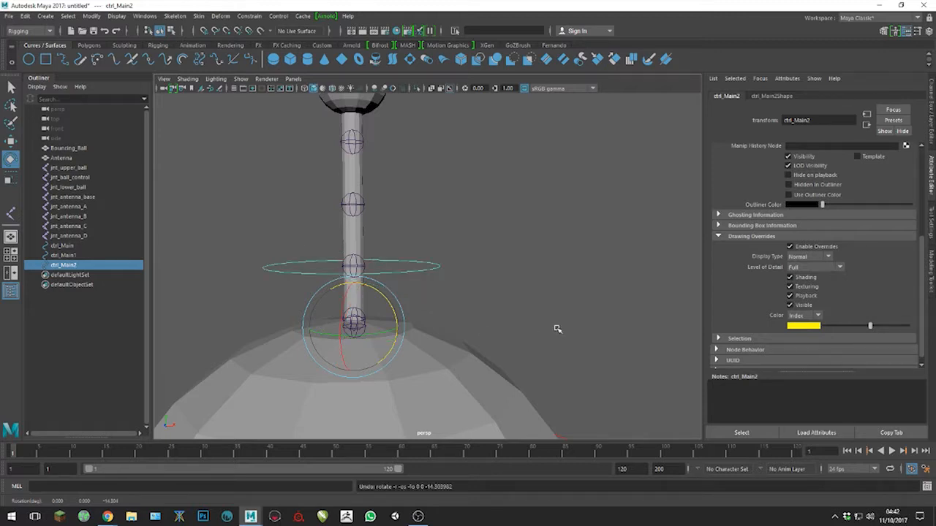
- Rename the circle around the antenna to ctrl_Antenna
alt+right_drag(557, 330, 445, 273)
alt+middle_drag(489, 298, 499, 215)
alt+drag(499, 215, 524, 224)
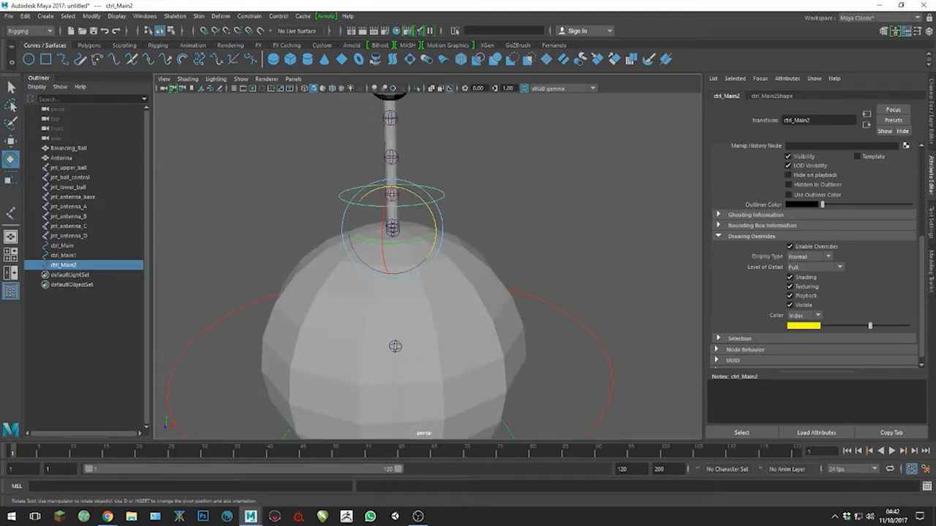
click(931, 123)
double_click(831, 100)
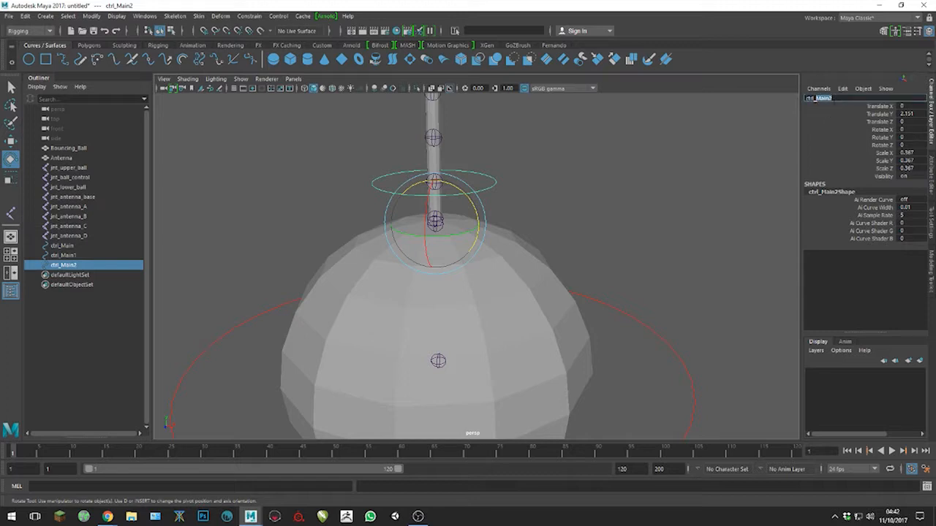
text(ctrl_Antenna)
key(Return)
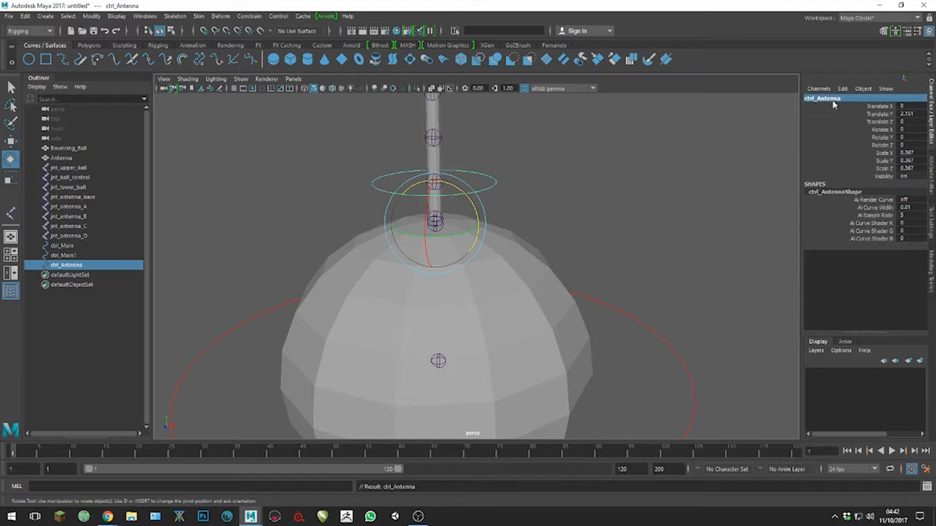
- Rename the large red circle around the ball to ctrl_Ball and deselect it
click(643, 325)
double_click(819, 97)
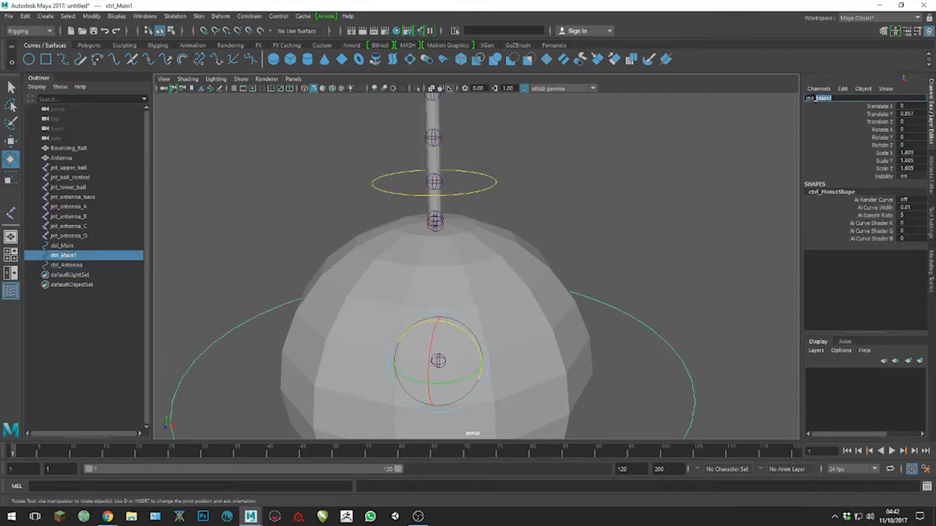
key(Return)
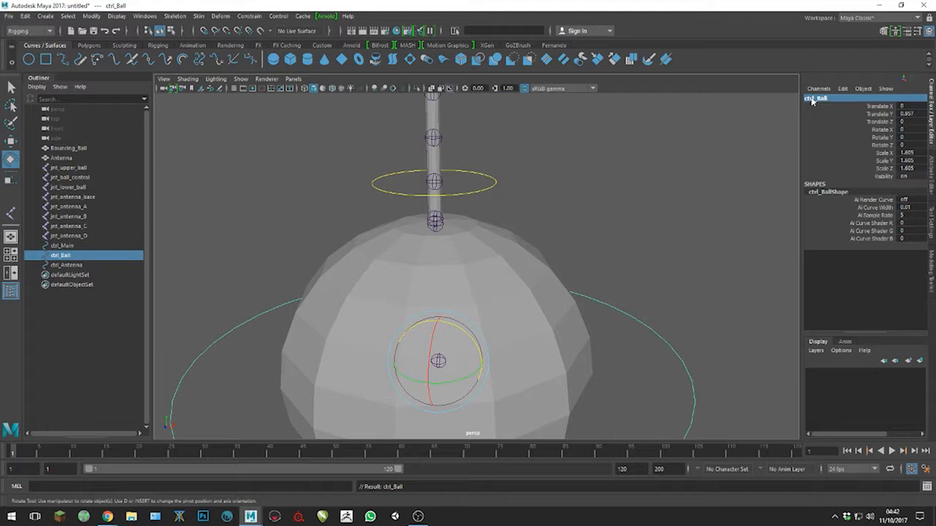
click(594, 258)
- Review the rig by selecting all the joints, followed by the ball and antenna meshes
alt+right_drag(645, 334, 514, 278)
alt+drag(587, 296, 574, 271)
alt+middle_drag(571, 284, 565, 270)
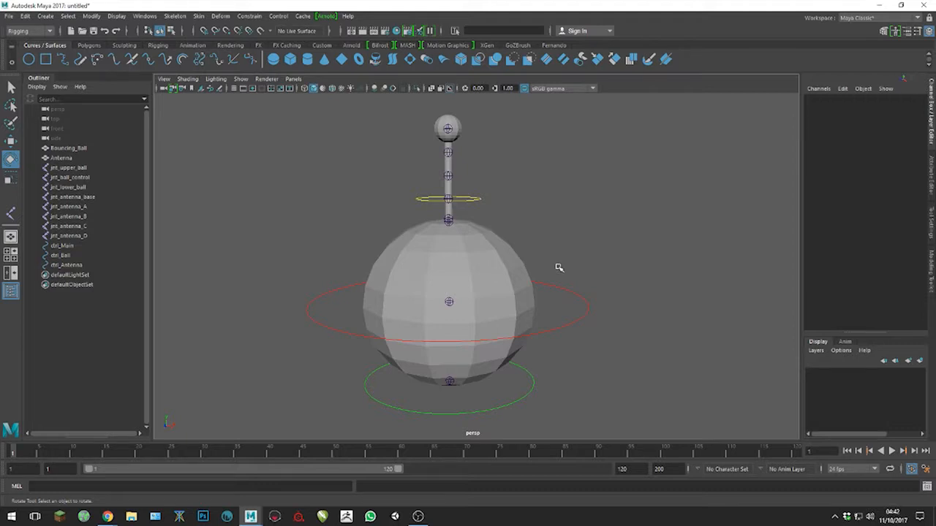
scroll(574, 260, up, 4)
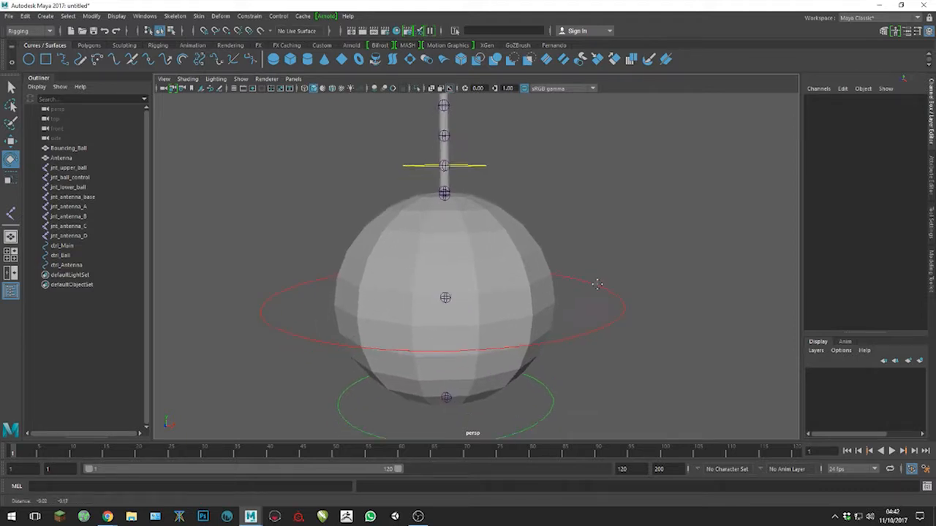
alt+middle_drag(584, 227, 606, 261)
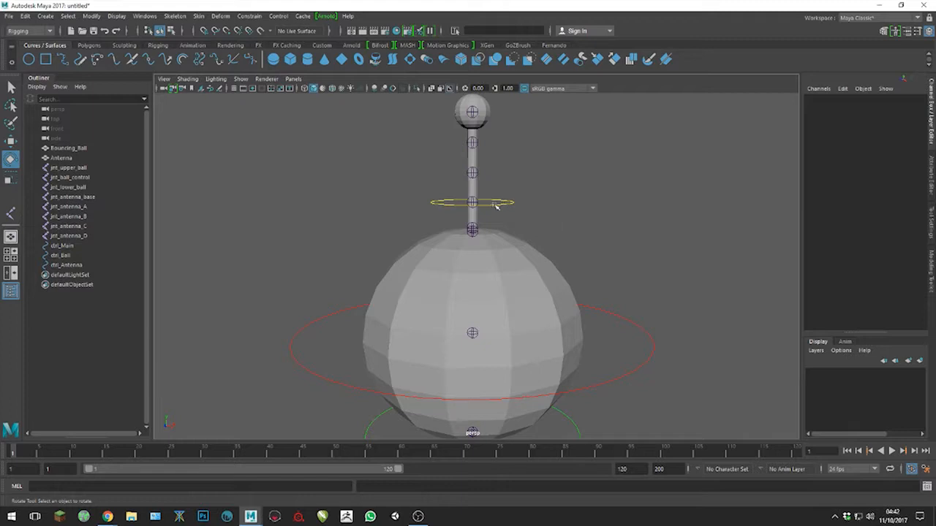
scroll(468, 157, down, 2)
scroll(473, 163, down, 2)
drag(373, 151, 605, 400)
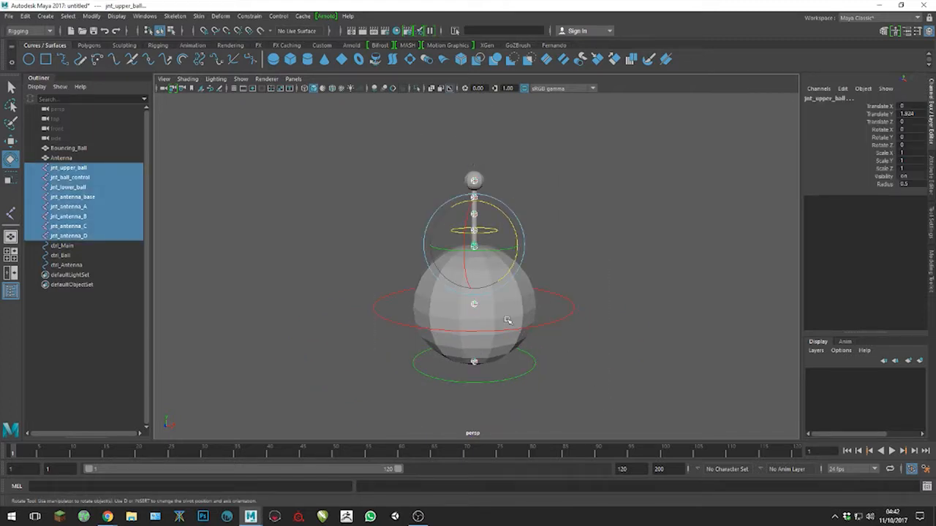
click(509, 308)
shift+click(482, 180)
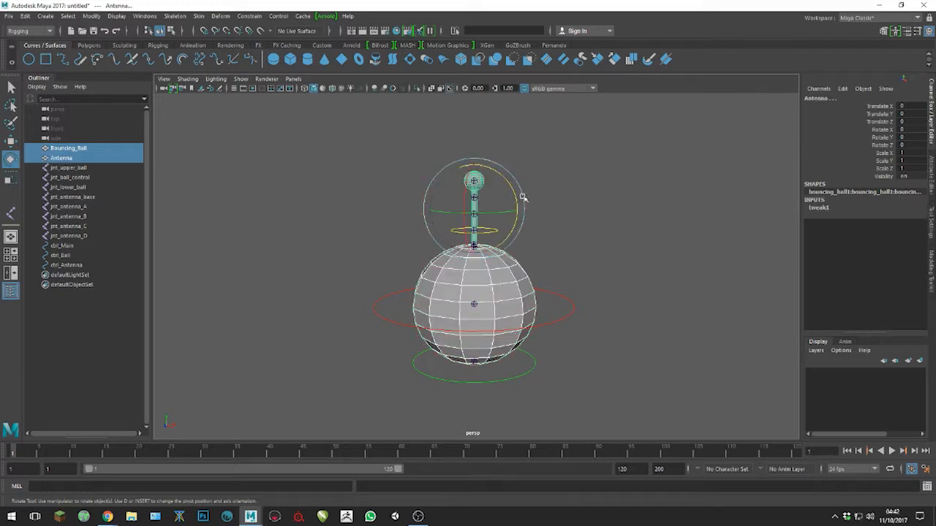
click(571, 251)
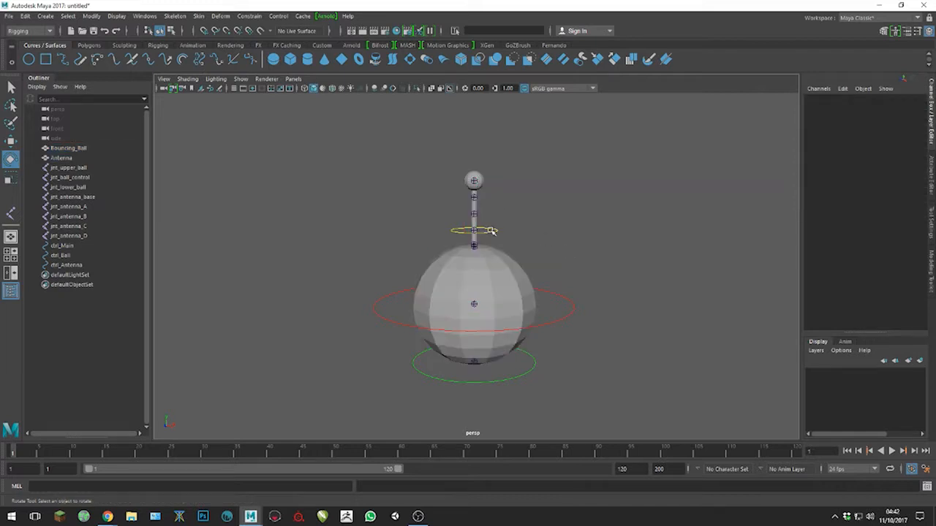
- Review the antenna, ball and main control circles by selecting them in turn
click(496, 232)
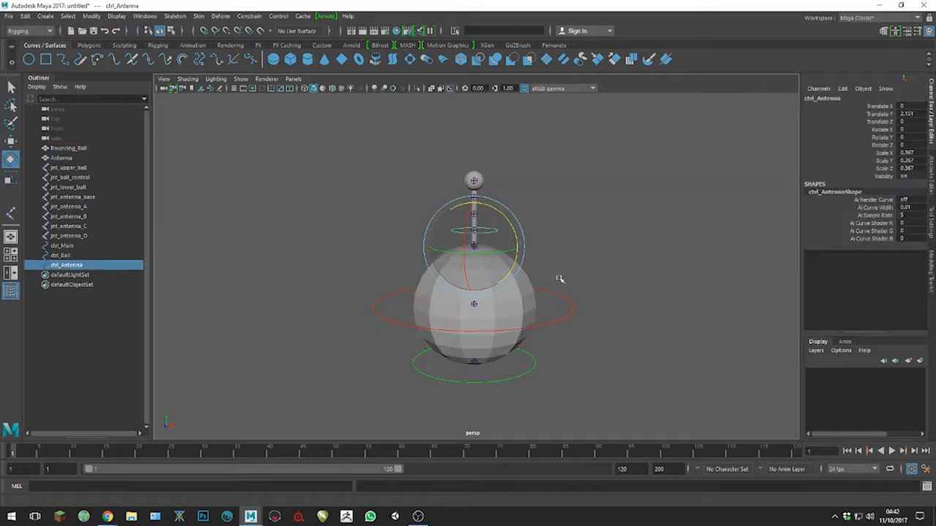
click(568, 310)
click(561, 320)
click(523, 371)
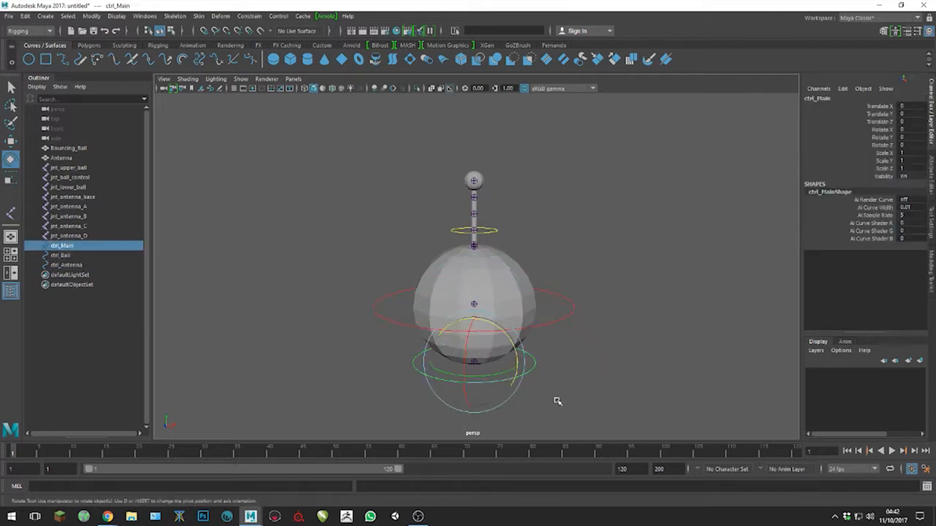
click(602, 278)
alt+right_drag(602, 274, 638, 312)
alt+middle_drag(638, 311, 622, 295)
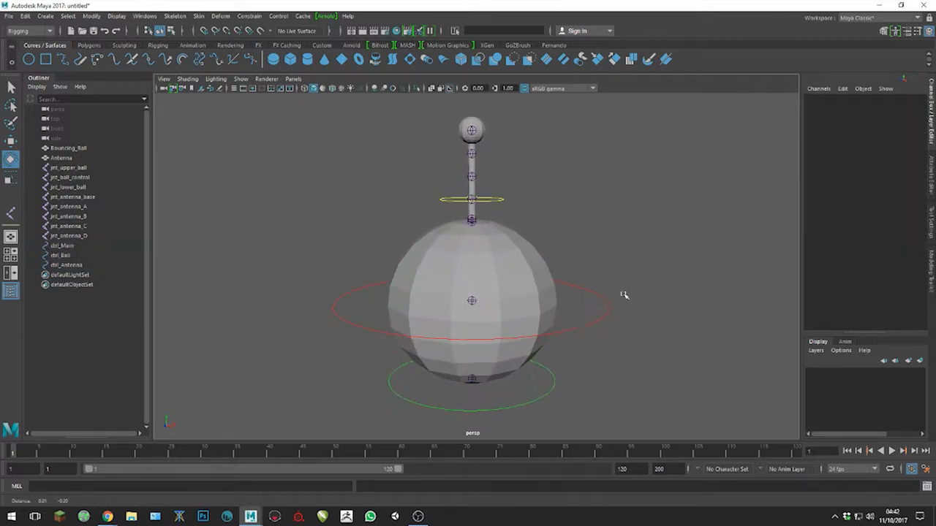
- Review the antenna's rig parts by selecting joints jnt_antenna_base through jnt_antenna_D together with ctrl_Antenna, then clear the selection
click(490, 263)
click(544, 217)
alt+right_drag(549, 209, 605, 283)
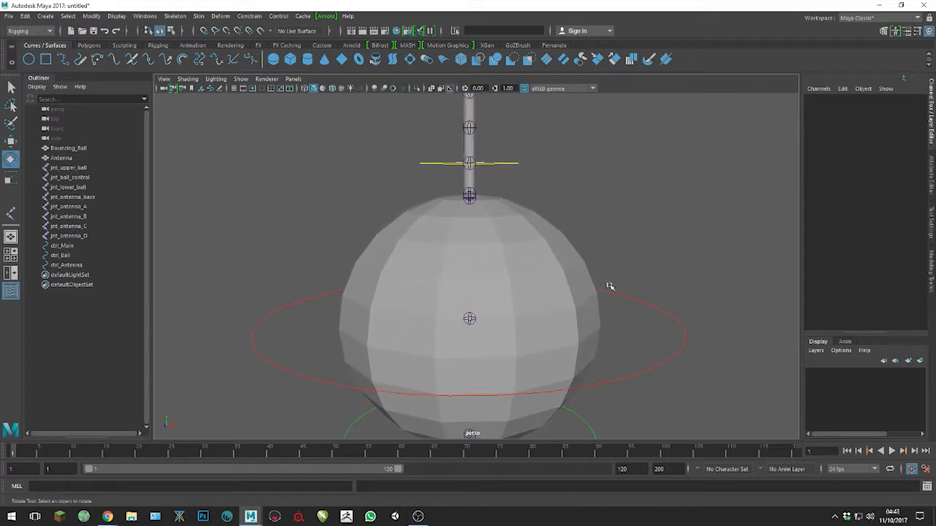
alt+drag(530, 334, 509, 296)
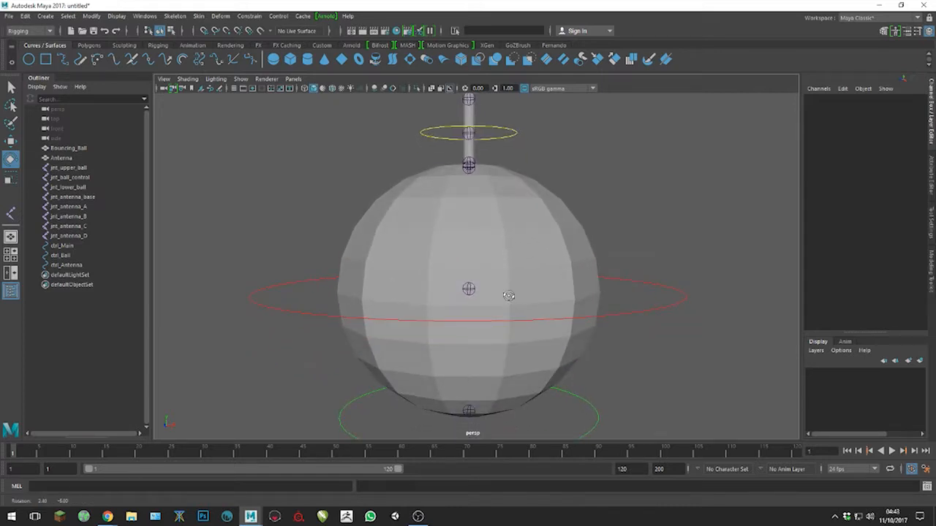
alt+middle_drag(533, 140, 558, 303)
alt+right_drag(558, 303, 574, 376)
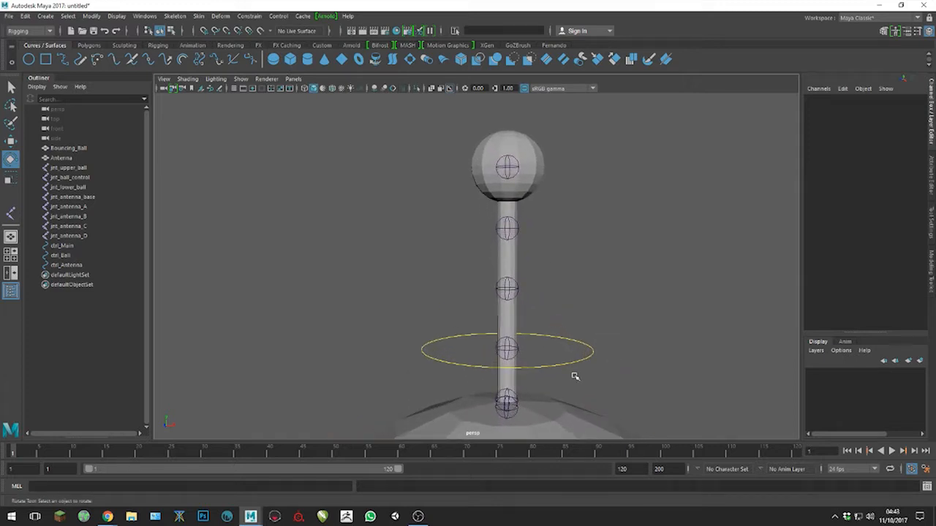
click(81, 236)
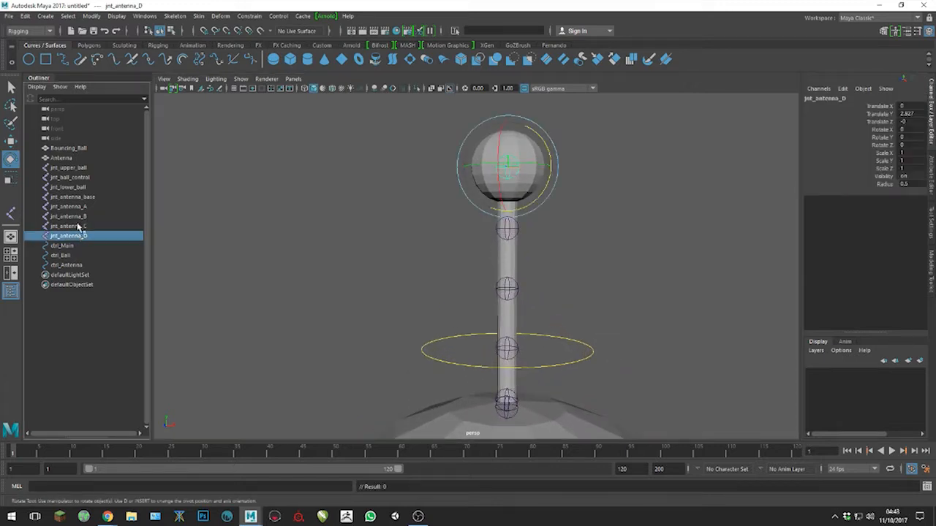
shift+click(71, 199)
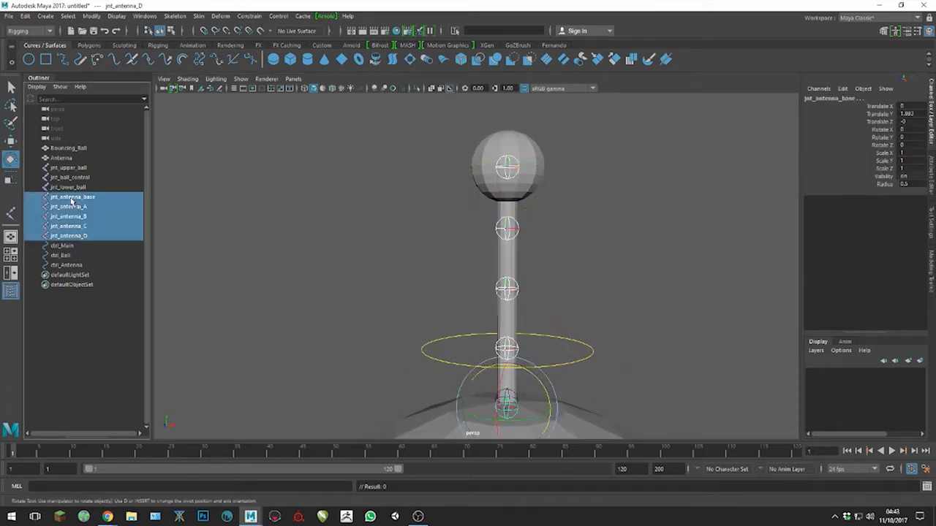
shift+click(587, 358)
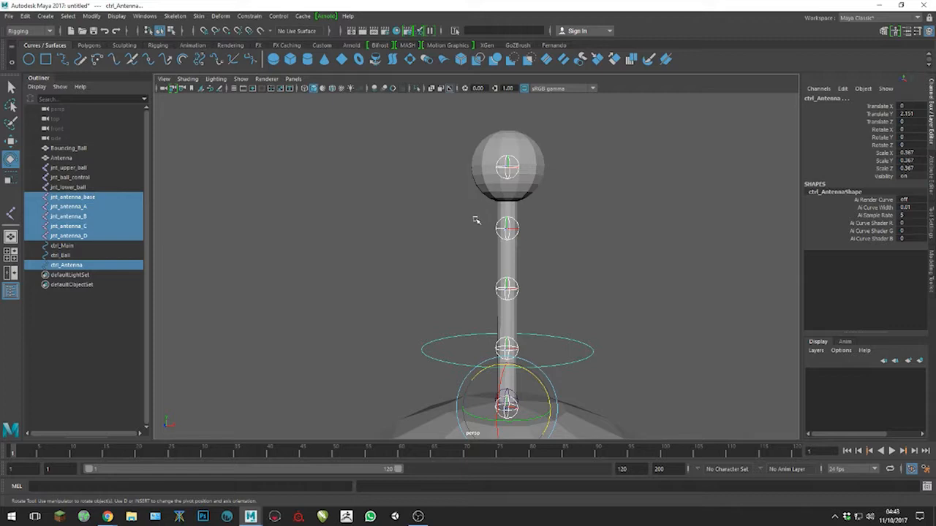
alt+right_drag(633, 286, 426, 244)
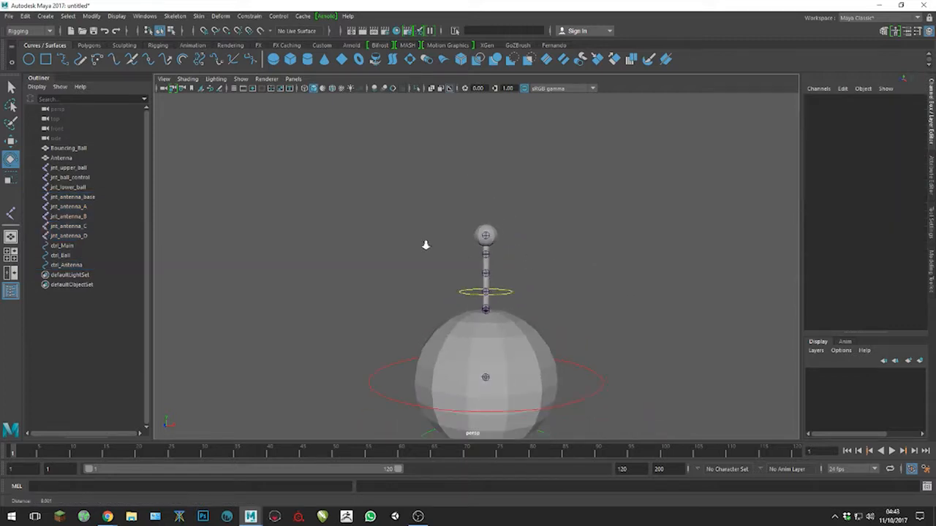
alt+middle_drag(540, 282, 544, 214)
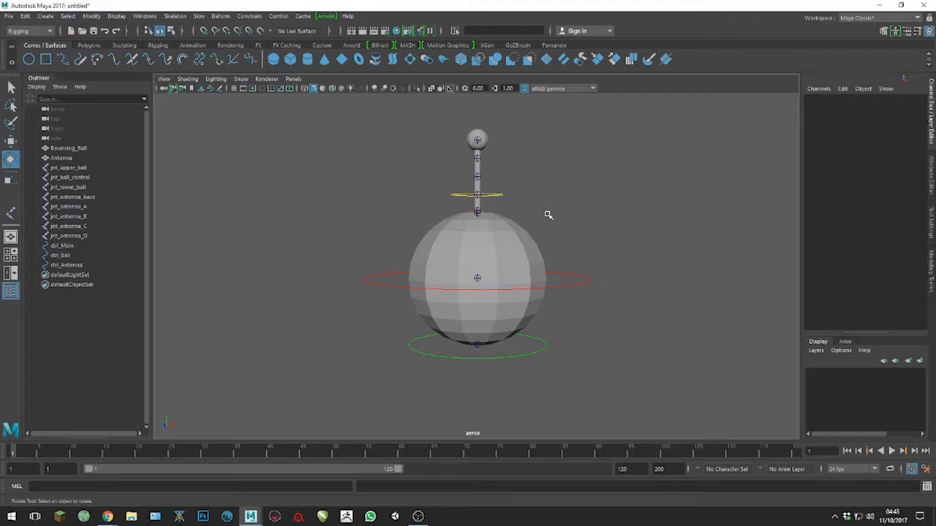
- Isolate the three ball joints and ctrl_Ball in the viewport, then deselect them
click(68, 167)
shift+click(69, 188)
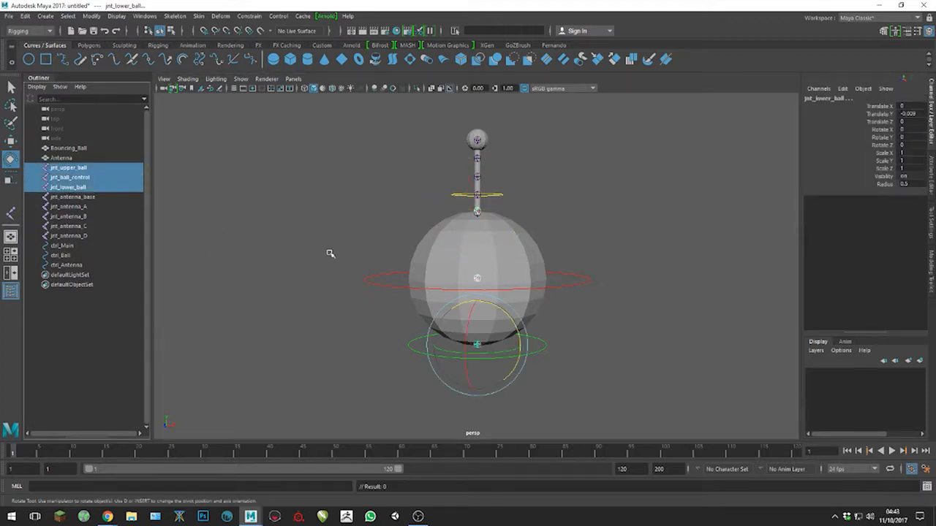
shift+click(578, 285)
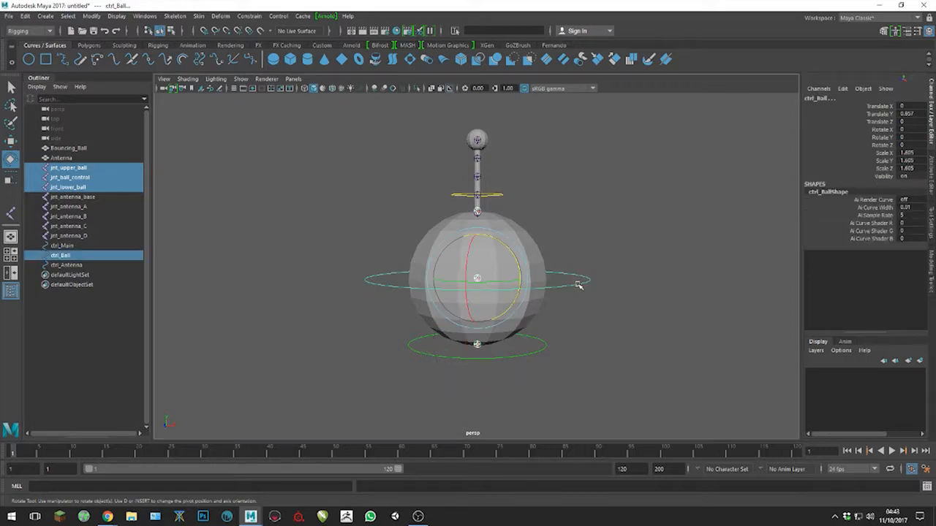
click(416, 88)
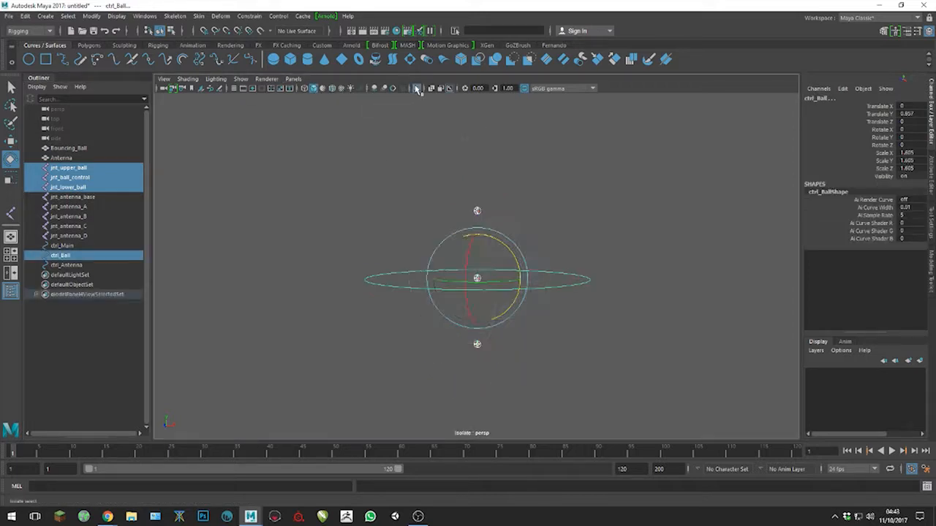
click(582, 228)
alt+right_drag(535, 192, 501, 247)
alt+drag(502, 248, 477, 246)
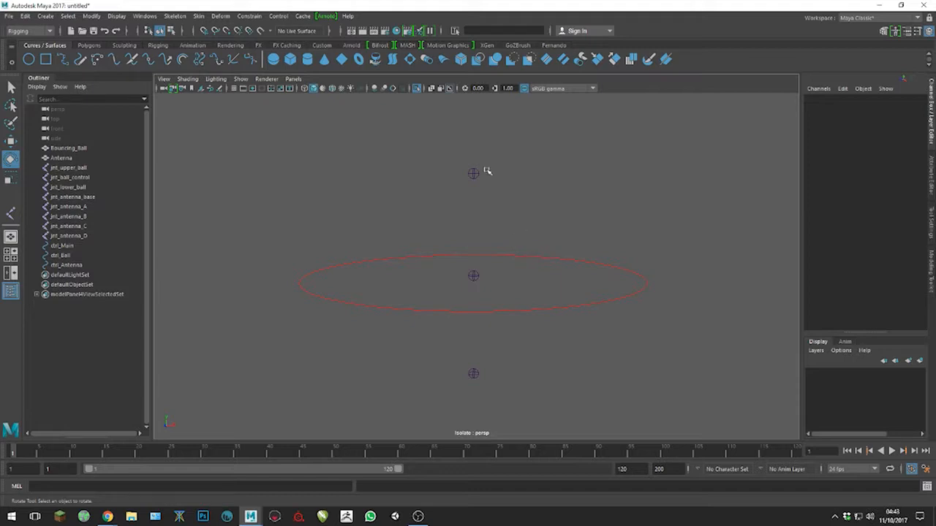
- Review the isolated ball joints by selecting the middle, upper and lower ones in turn
click(473, 277)
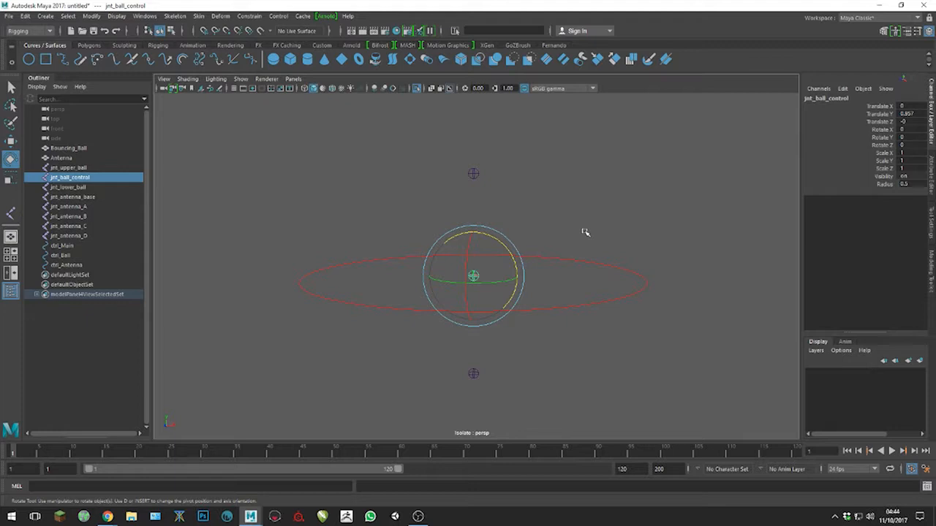
click(533, 190)
click(476, 276)
alt+drag(539, 257, 488, 273)
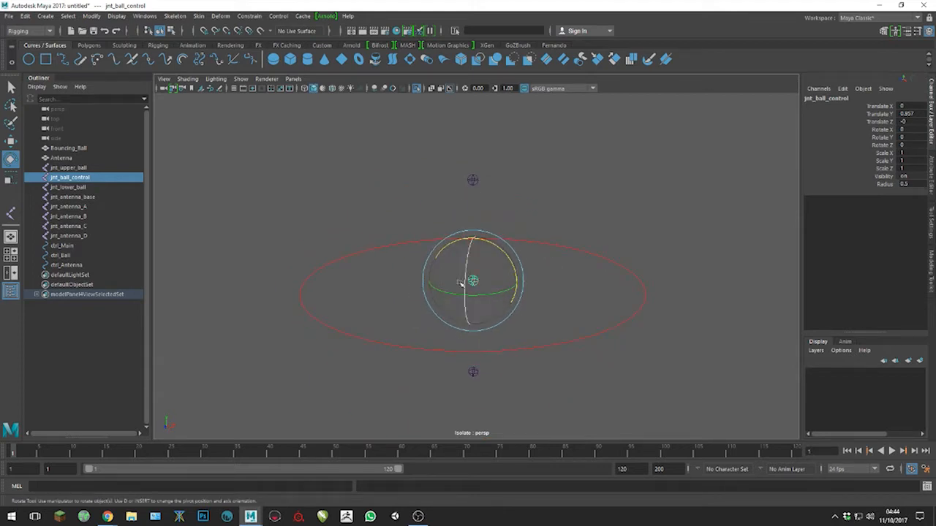
drag(416, 159, 510, 204)
drag(435, 402, 496, 359)
alt+drag(576, 372, 580, 359)
click(566, 206)
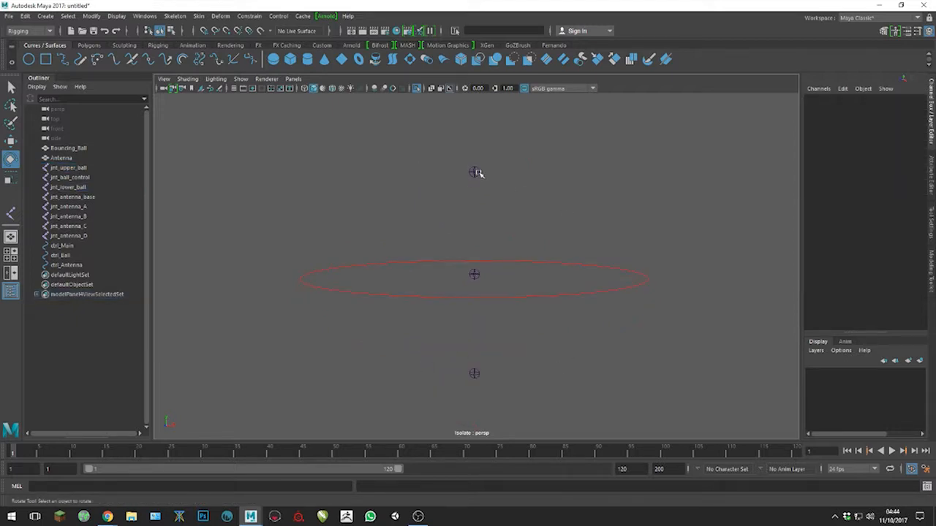
- Parent jnt_upper_ball to jnt_ball_control
click(475, 173)
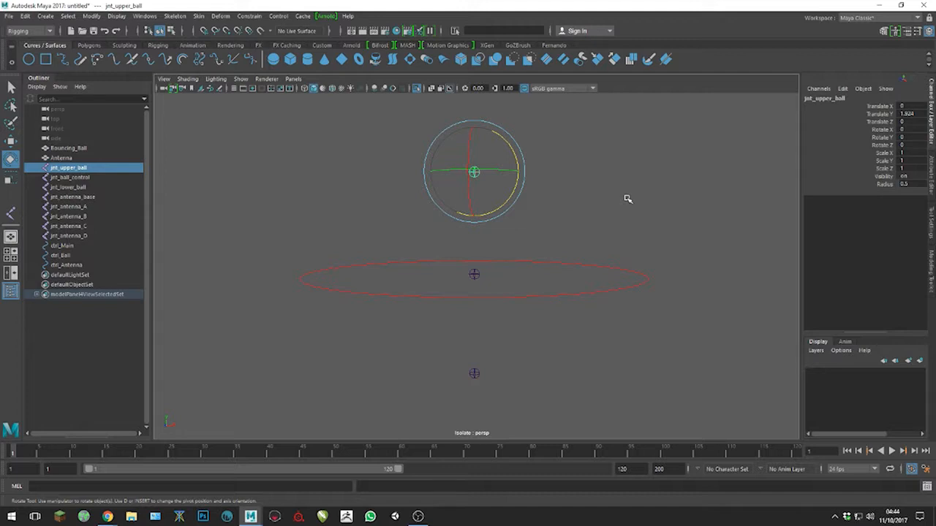
key(q)
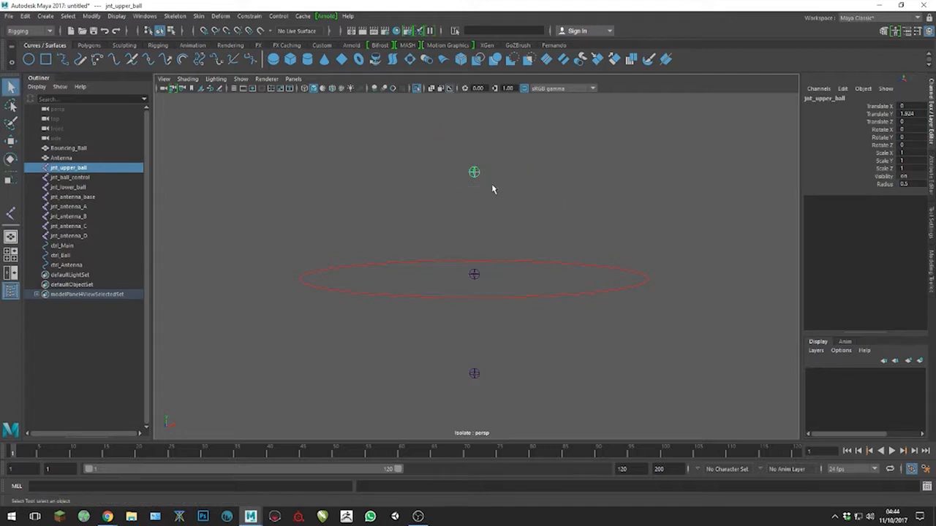
shift+click(475, 281)
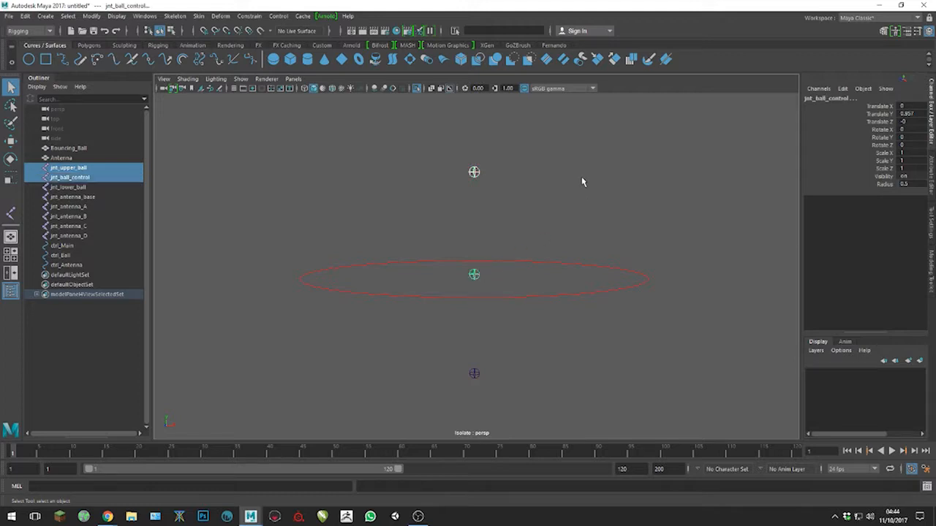
key(p)
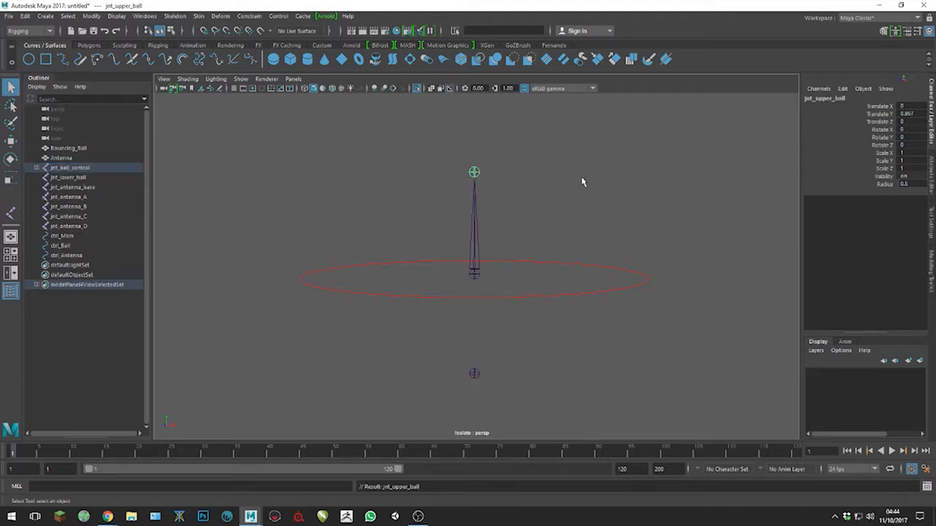
- Parent jnt_lower_ball to jnt_ball_control and clear the selection
click(474, 375)
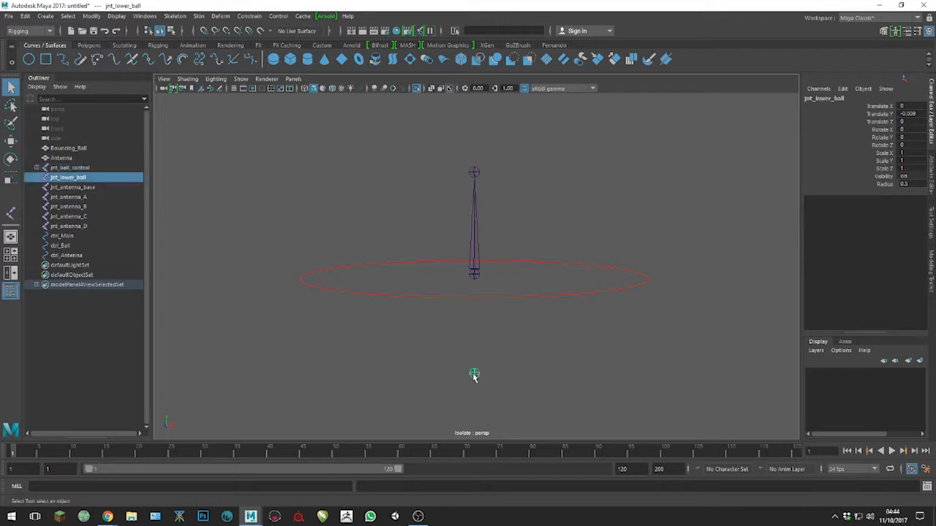
shift+click(473, 278)
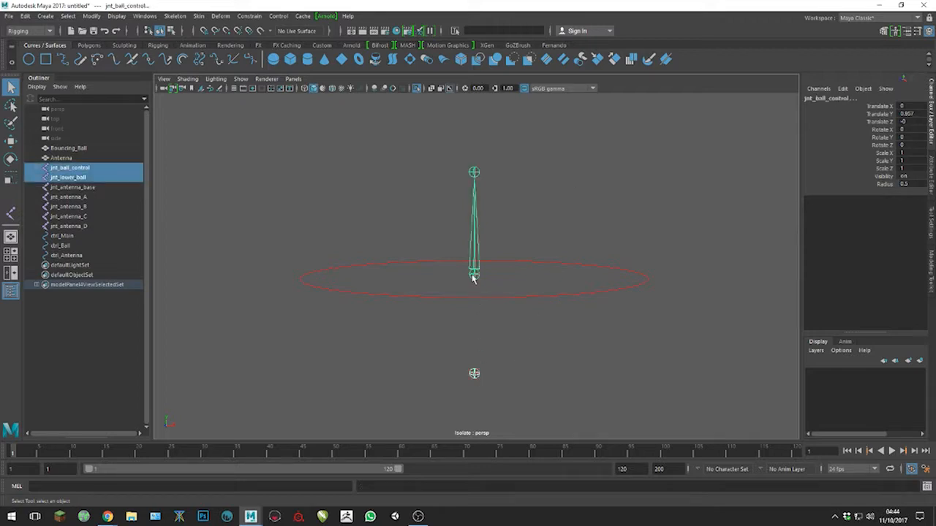
key(p)
click(552, 222)
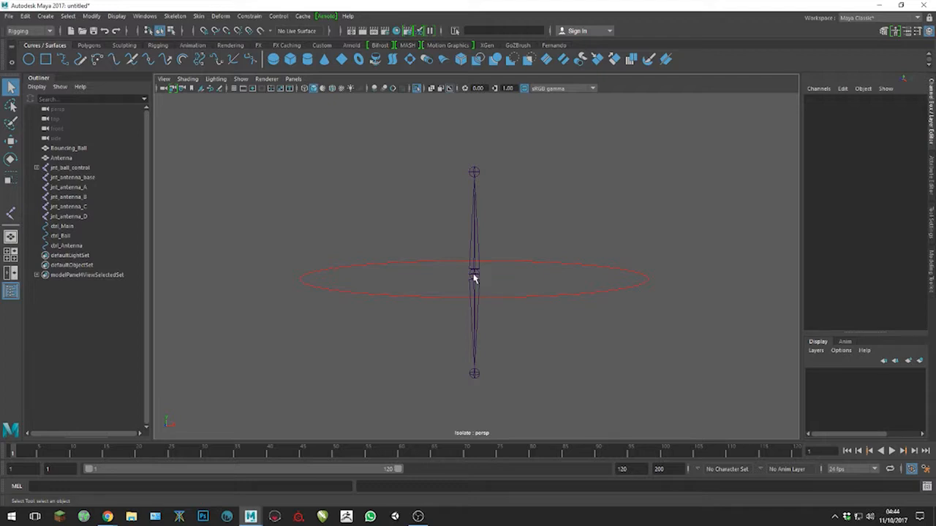
- Compare the transform values of jnt_ball_control and ctrl_Ball by selecting each in turn
alt+drag(625, 291, 622, 293)
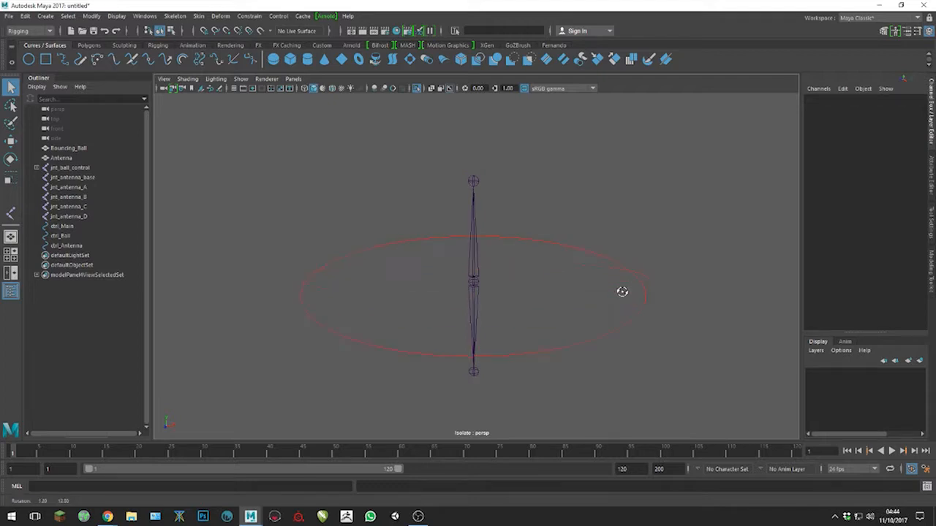
click(473, 282)
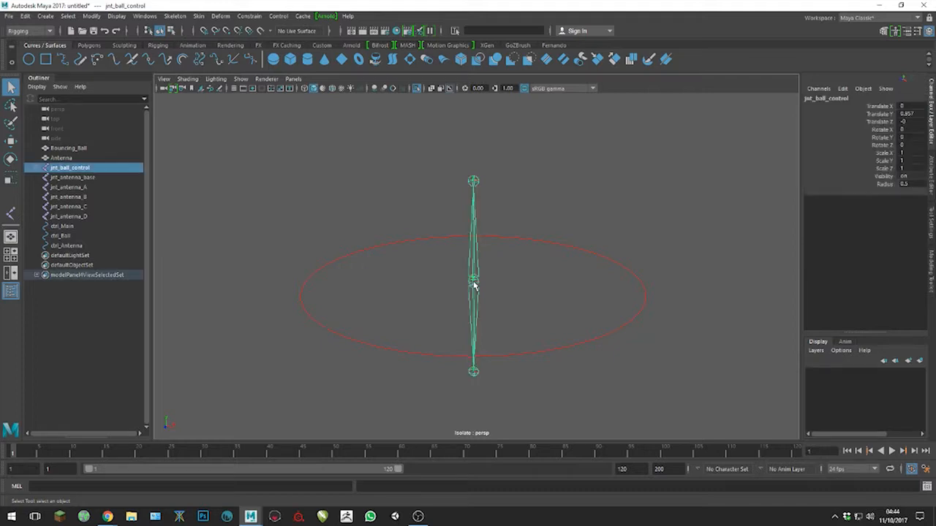
click(622, 327)
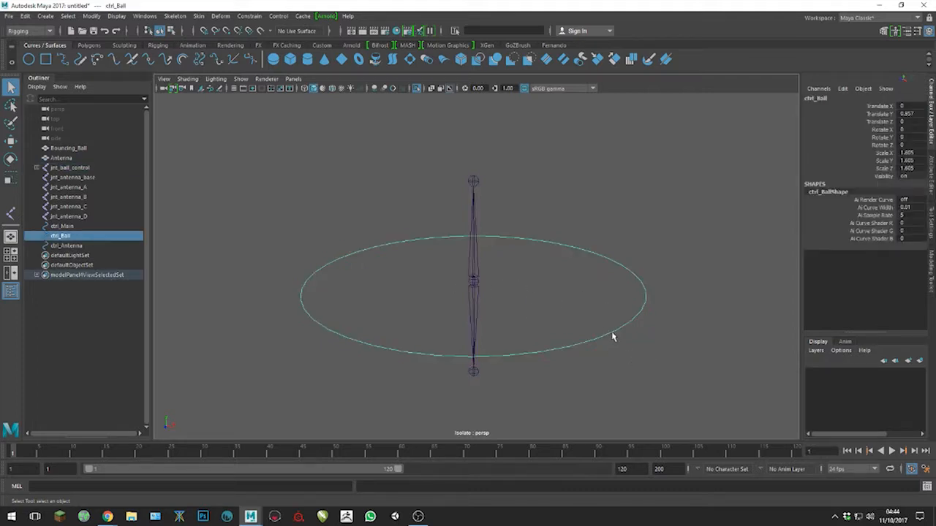
click(474, 285)
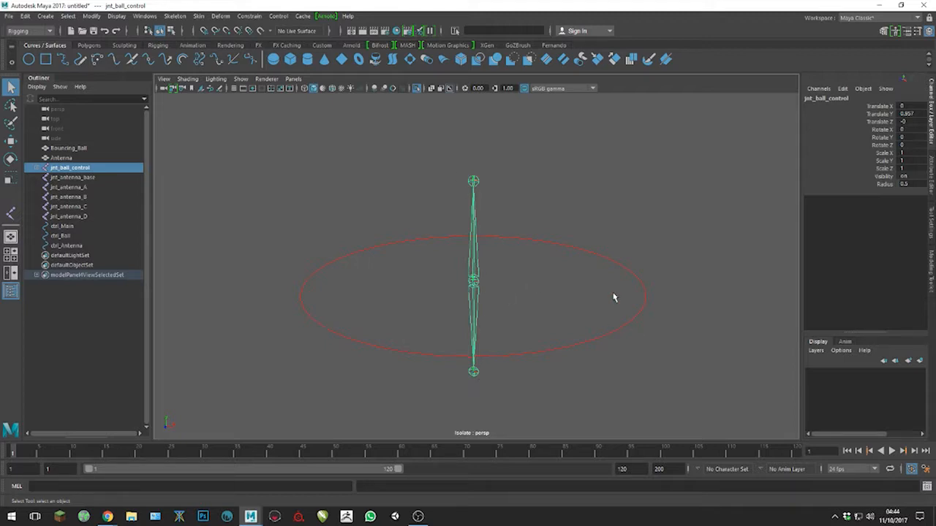
- Freeze the transformations of the ctrl_Ball circle
drag(598, 317, 626, 345)
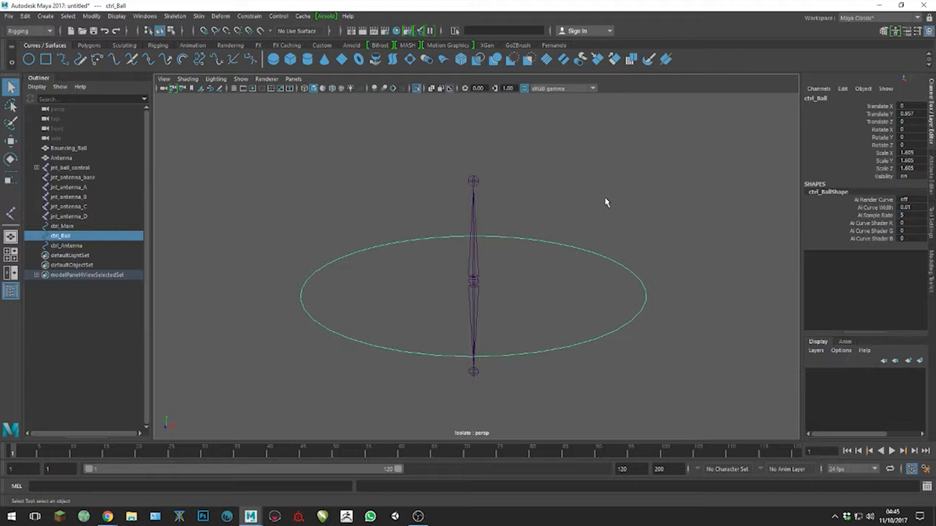
drag(616, 296, 666, 333)
drag(625, 307, 648, 327)
click(86, 16)
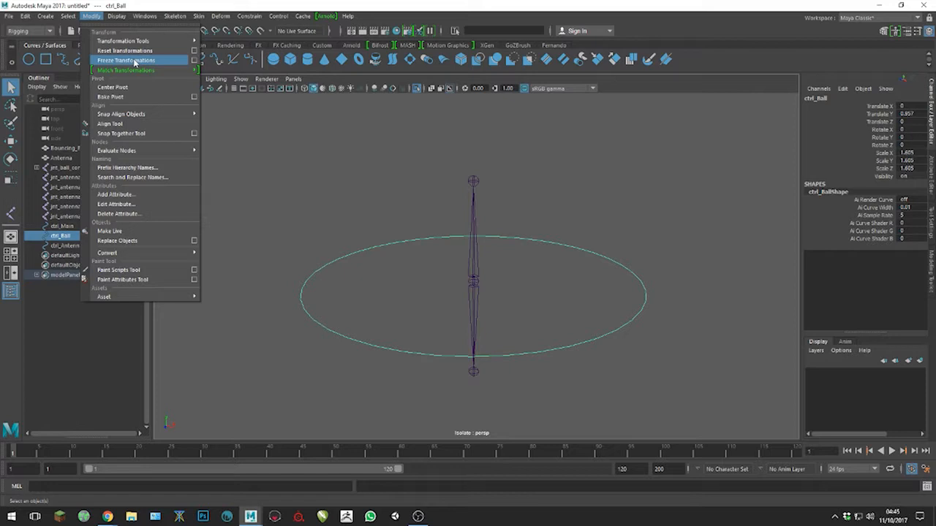
click(135, 63)
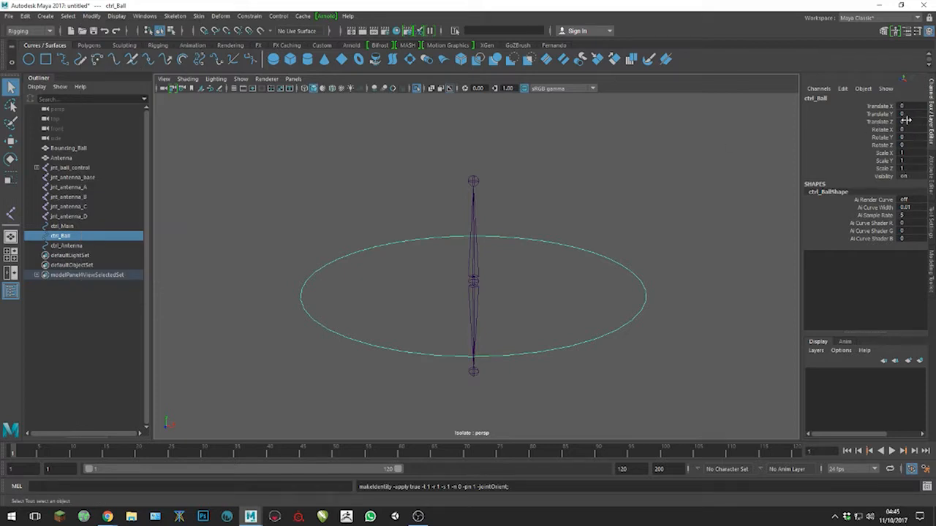
- Parent jnt_ball_control to the ctrl_Ball circle
click(474, 286)
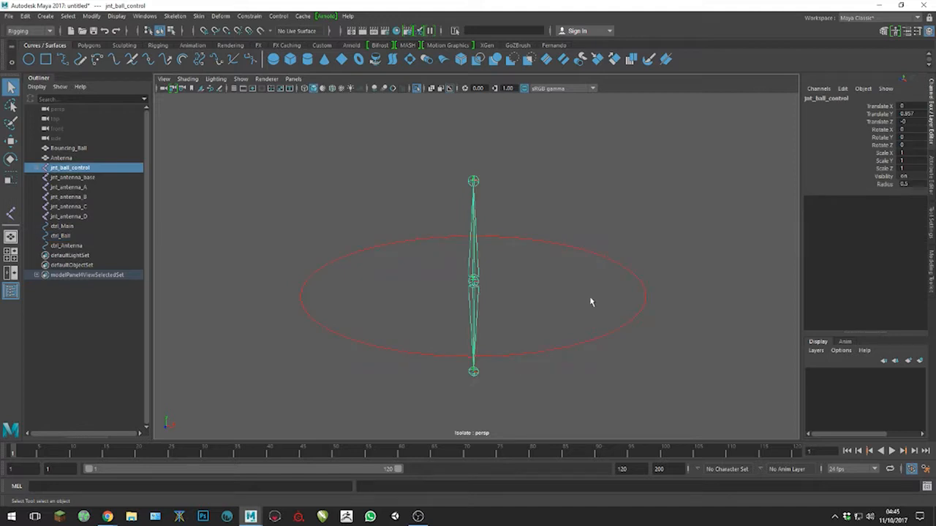
shift+drag(626, 304, 664, 336)
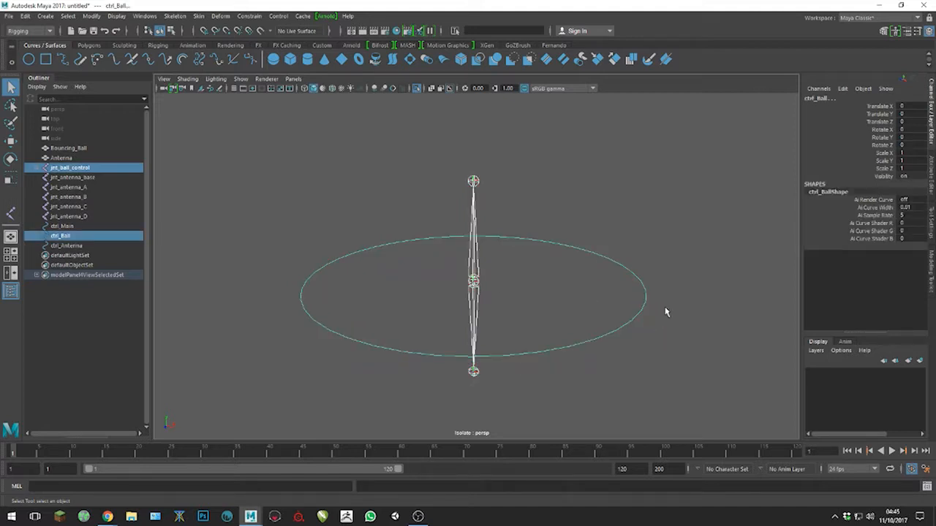
key(p)
- Test ctrl_Ball by rotating, scaling and moving it, undoing each transformation
drag(627, 297, 669, 354)
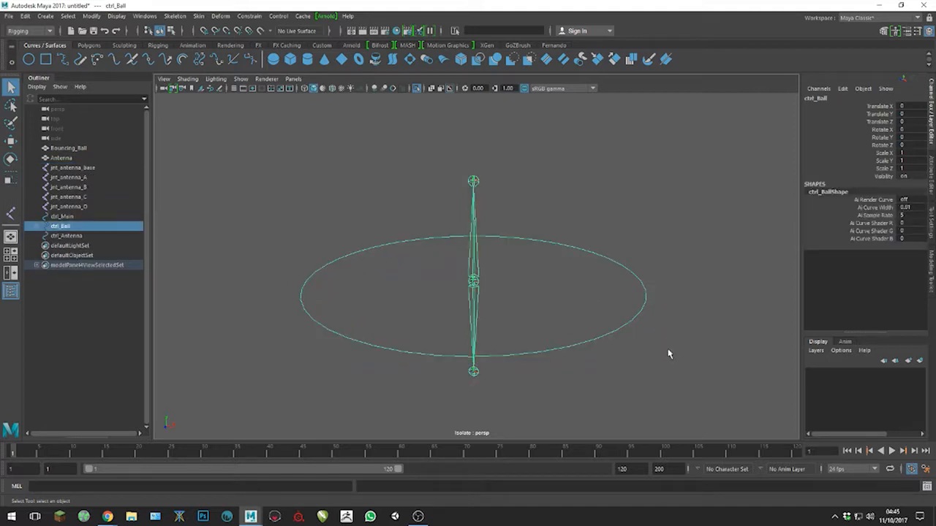
key(e)
alt+drag(560, 262, 491, 278)
key(ctrl+z)
key(r)
mouse_move(465, 247)
mouse_down()
mouse_move(468, 263)
mouse_move(466, 222)
mouse_move(466, 246)
mouse_up()
key(ctrl+z)
key(w)
drag(506, 293, 476, 284)
key(ctrl+z)
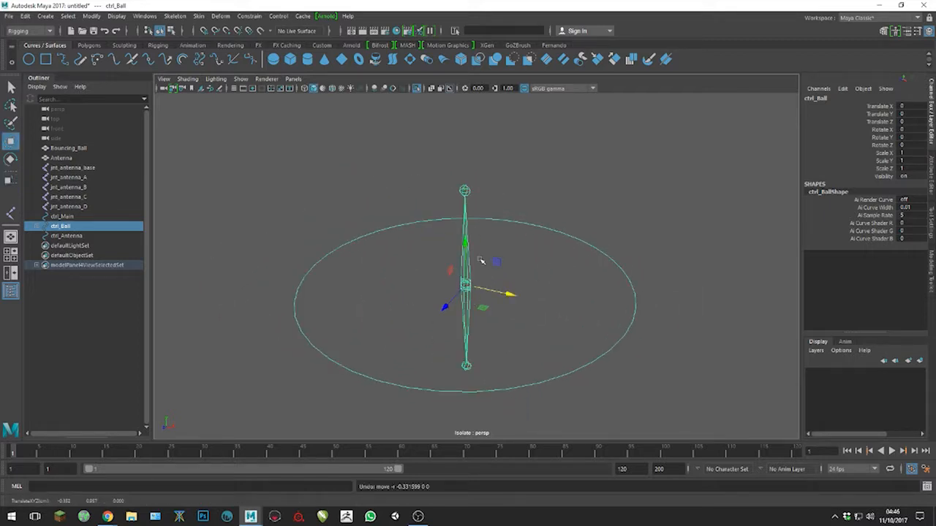
- Turn off the viewport isolation to show the whole rig, including the ball and antenna
alt+drag(621, 299, 648, 329)
alt+drag(701, 368, 654, 349)
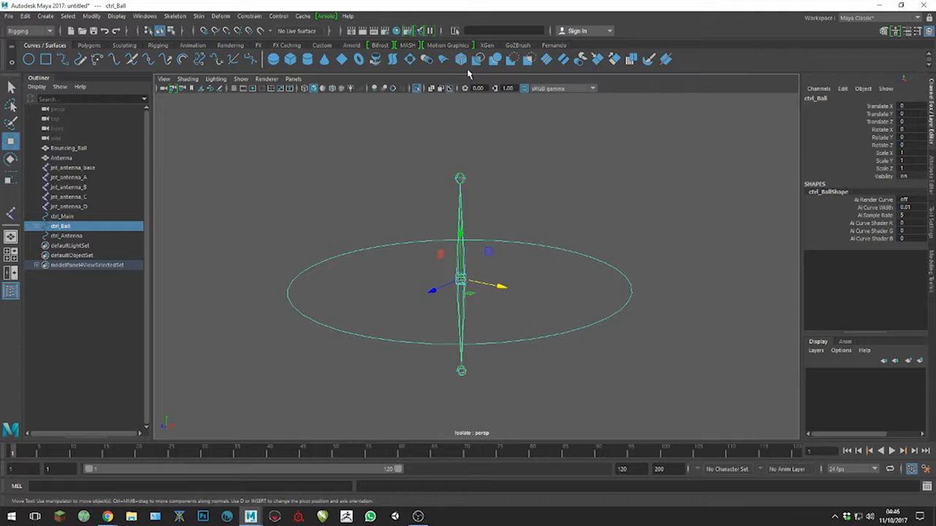
click(422, 90)
alt+drag(527, 154, 578, 226)
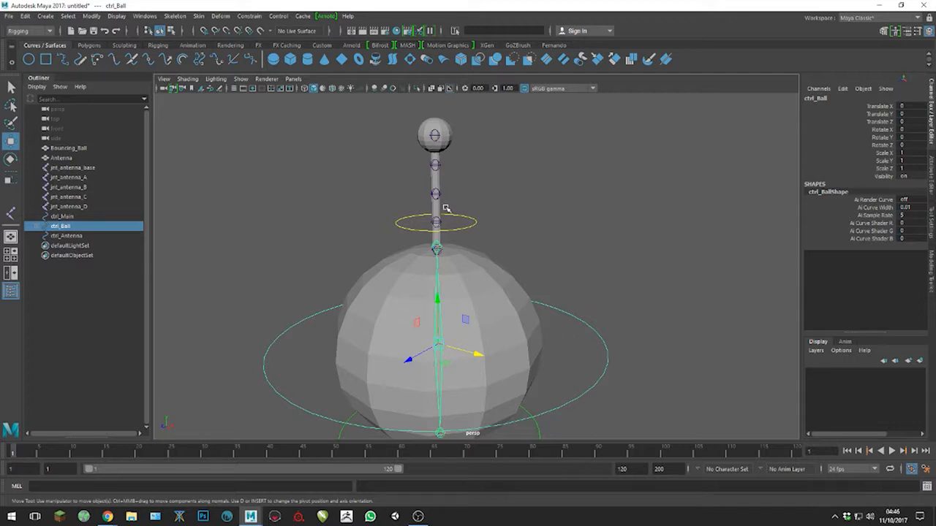
- Isolate the five antenna joints, jnt_antenna_base through jnt_antenna_D, together with the ctrl_Antenna circle in the viewport
scroll(520, 191, up, 5)
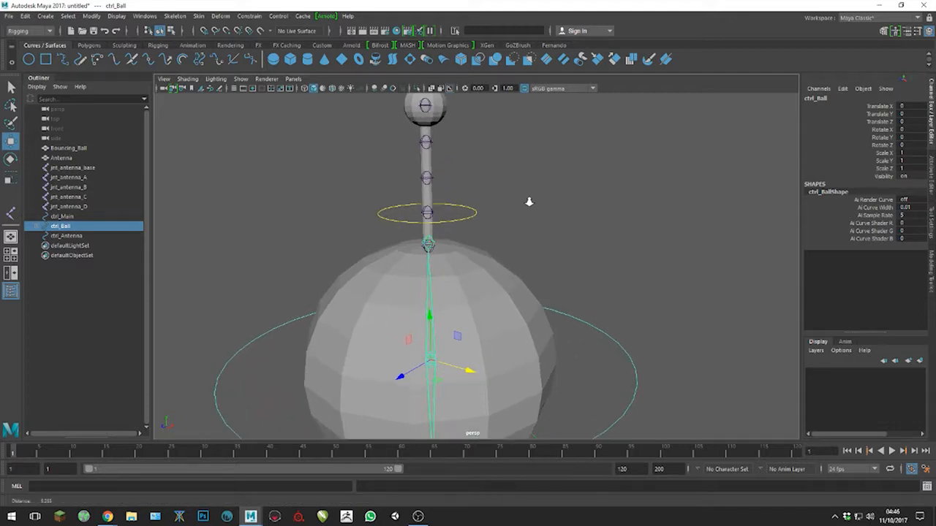
click(77, 207)
shift+click(78, 168)
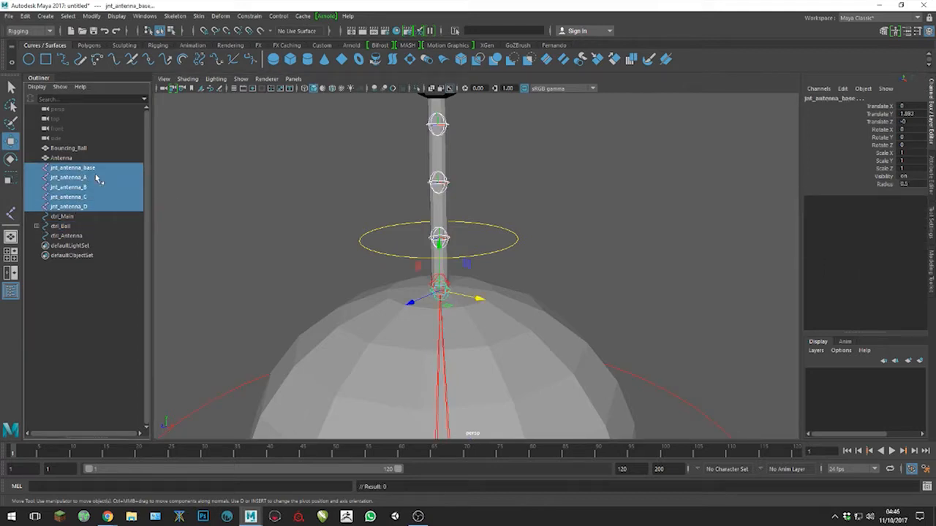
shift+click(501, 247)
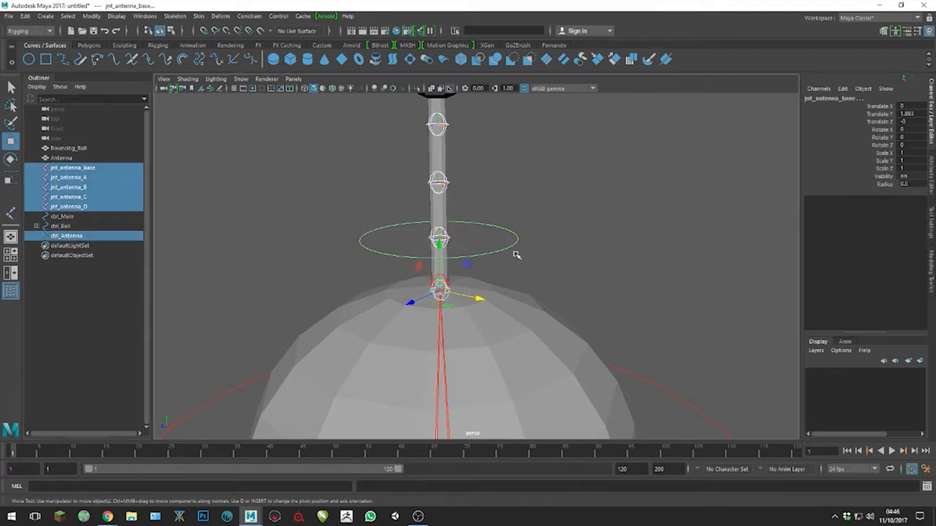
click(419, 88)
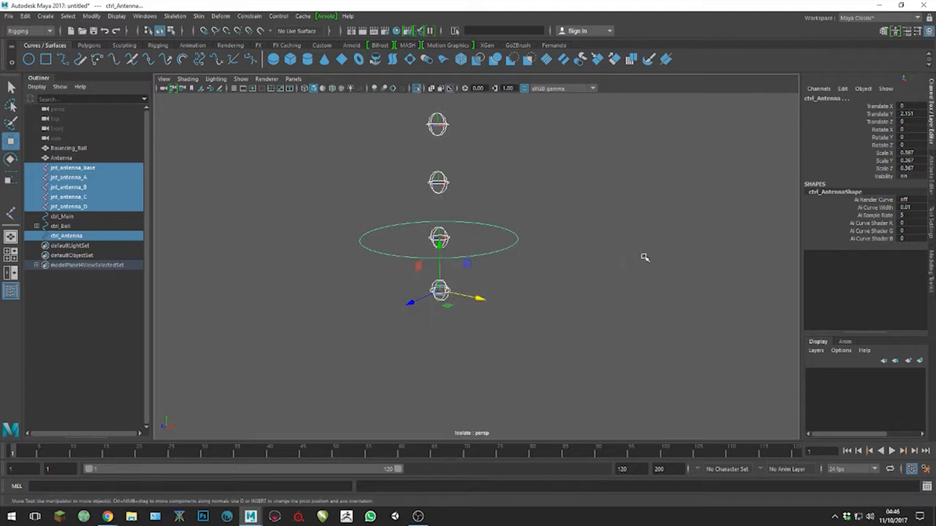
click(577, 204)
alt+drag(577, 203, 545, 247)
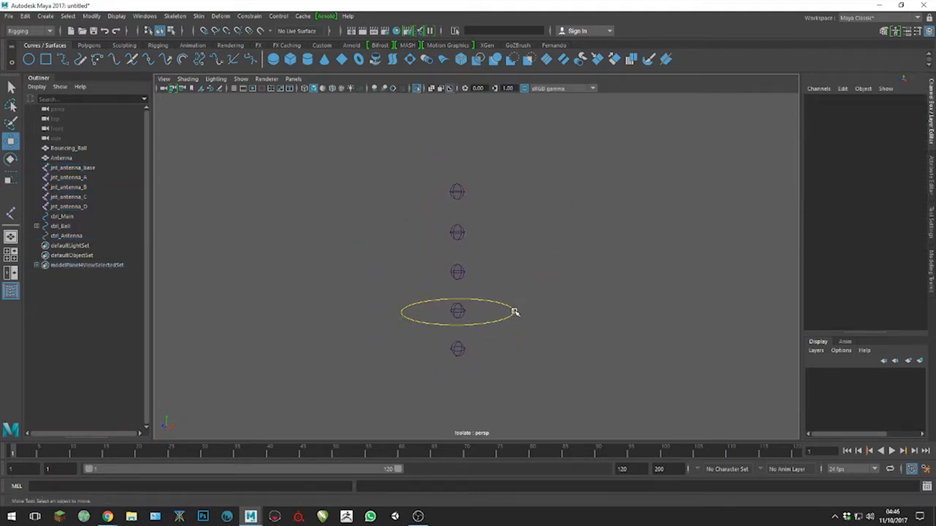
- Test ctrl_Antenna by rotating it slightly and undo the rotation
click(515, 321)
key(e)
mouse_move(488, 329)
mouse_down()
mouse_move(478, 318)
mouse_move(495, 330)
mouse_up()
key(ctrl+z)
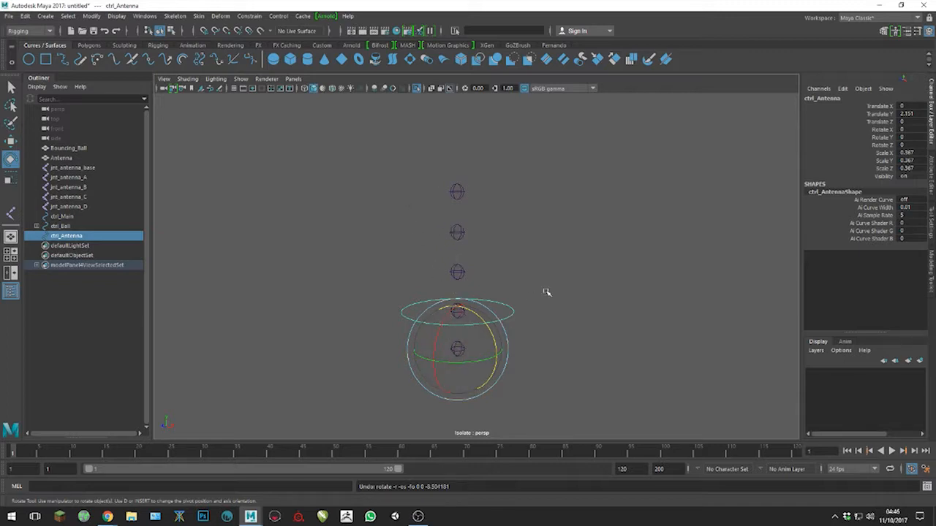
- Freeze the transformations of the ctrl_Antenna circle and reselect it to check its channel values
click(567, 277)
click(506, 309)
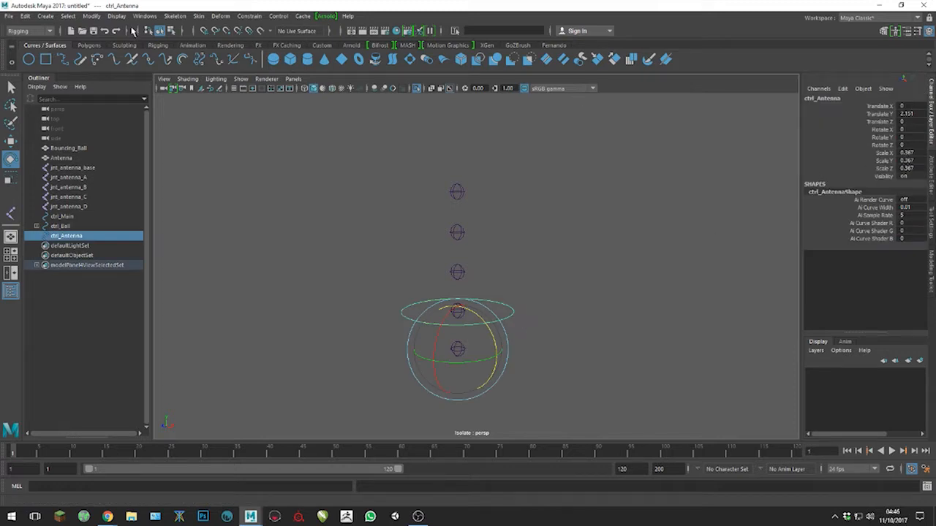
click(117, 16)
mouse_move(91, 16)
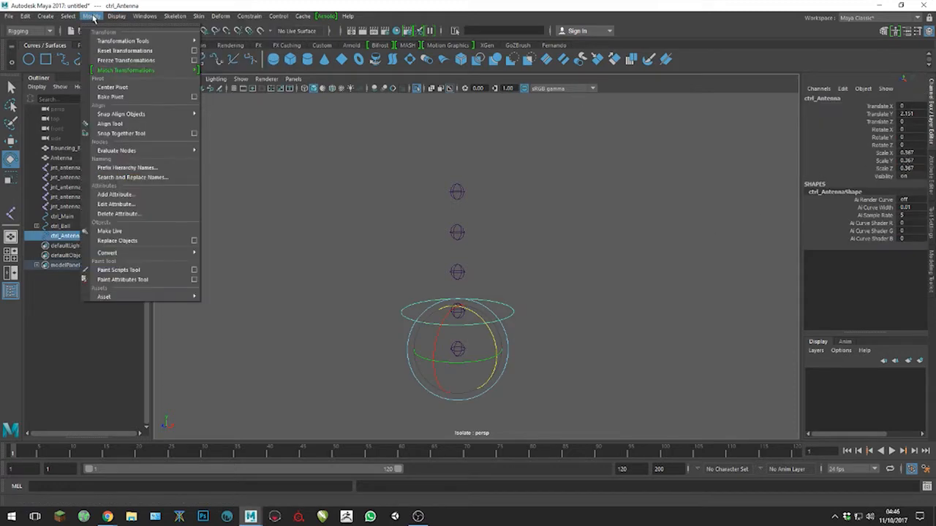
click(132, 59)
click(567, 262)
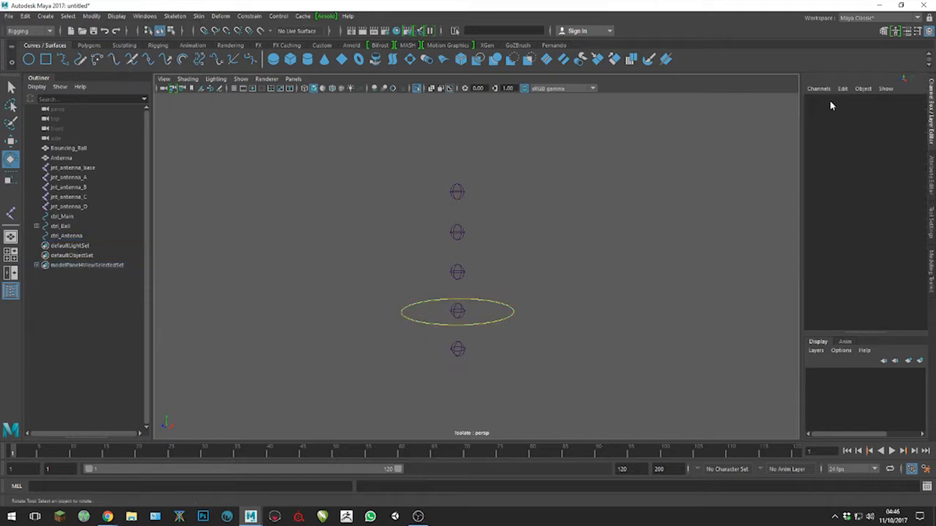
click(488, 313)
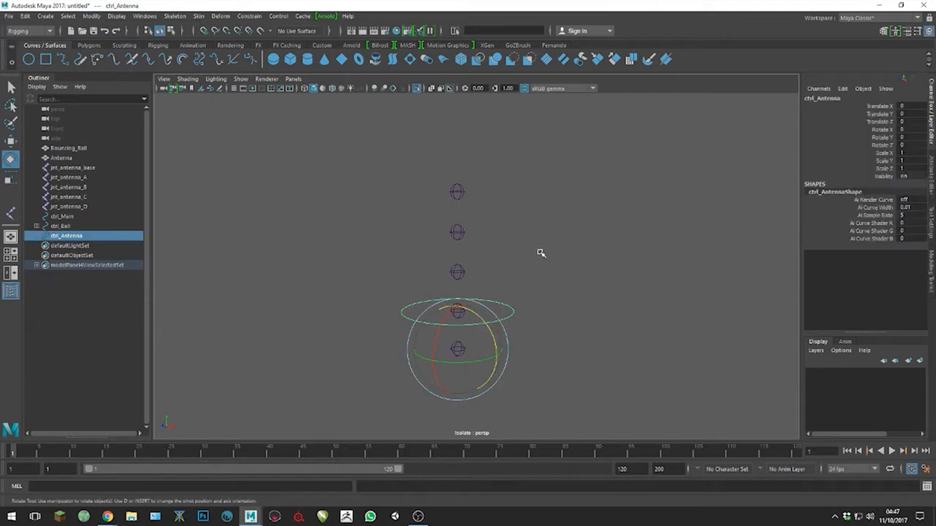
- Turn off the isolation of the antenna joints and ctrl_Antenna so the full ball rig is displayed
click(416, 88)
click(563, 306)
alt+drag(605, 340, 491, 241)
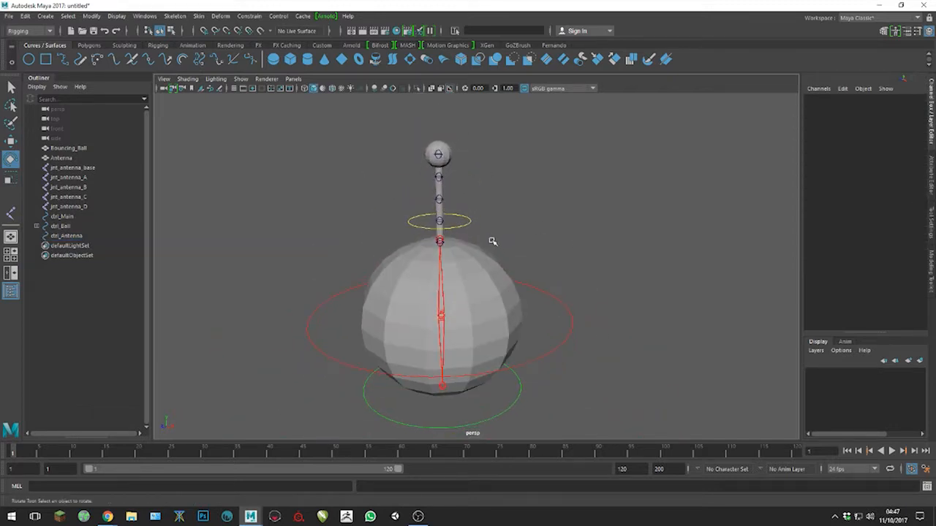
alt+right_drag(475, 166, 520, 228)
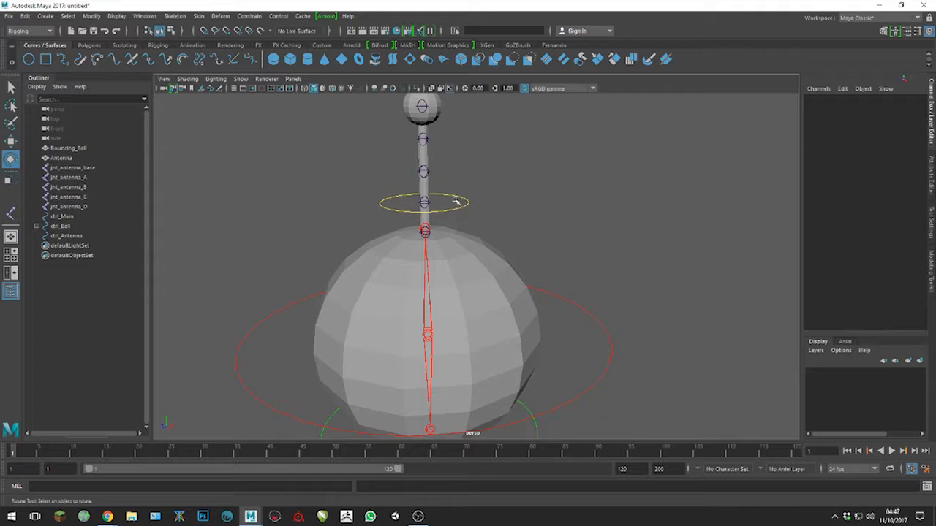
alt+drag(588, 408, 590, 349)
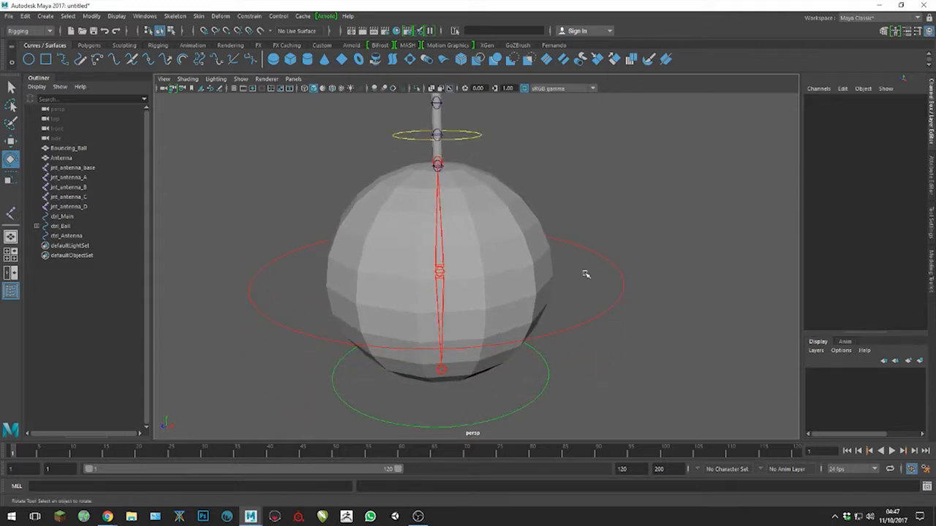
- Check the channel values of the ctrl_Main and ctrl_Ball circles
click(527, 423)
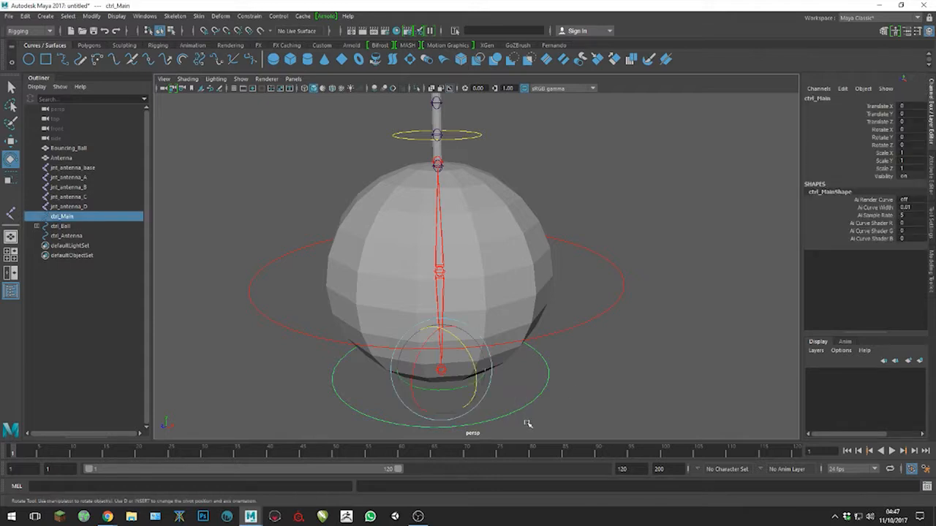
alt+drag(594, 318, 592, 368)
click(601, 385)
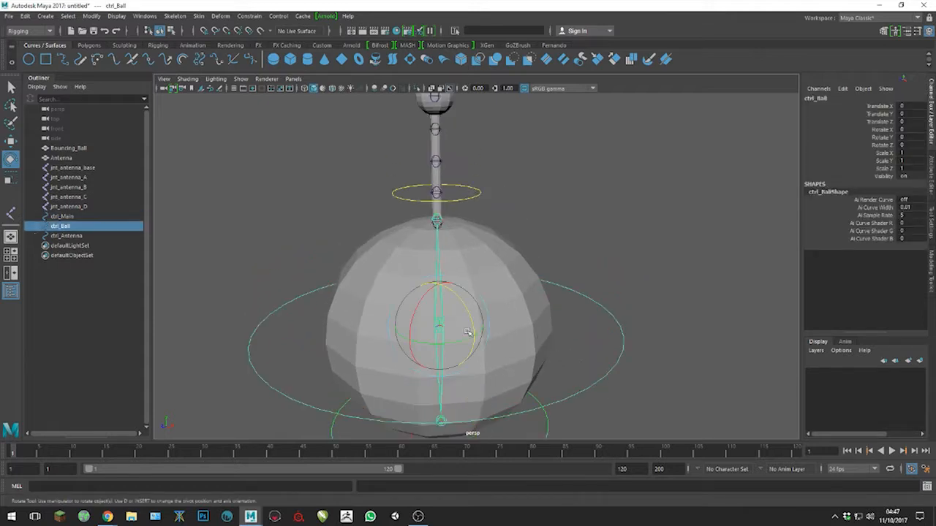
- Unparent jnt_ball_control from the ctrl_Ball circle
click(668, 268)
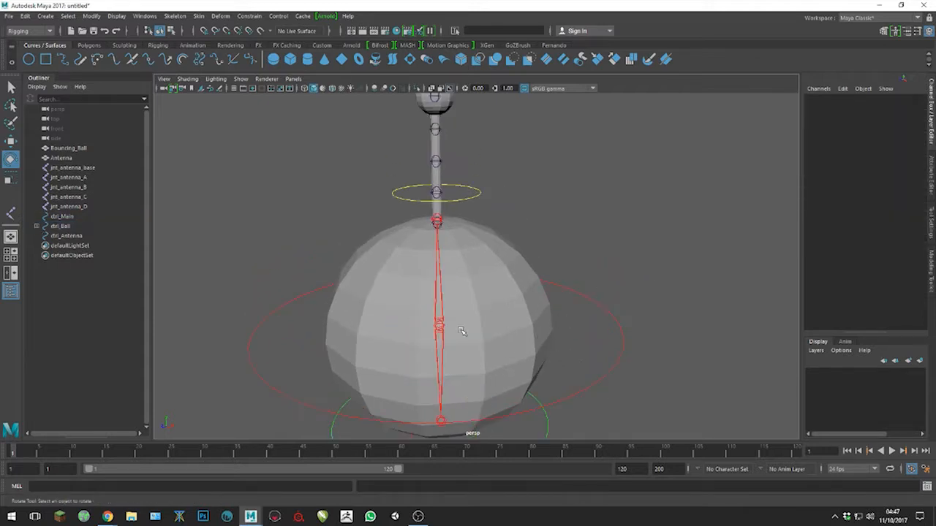
click(438, 325)
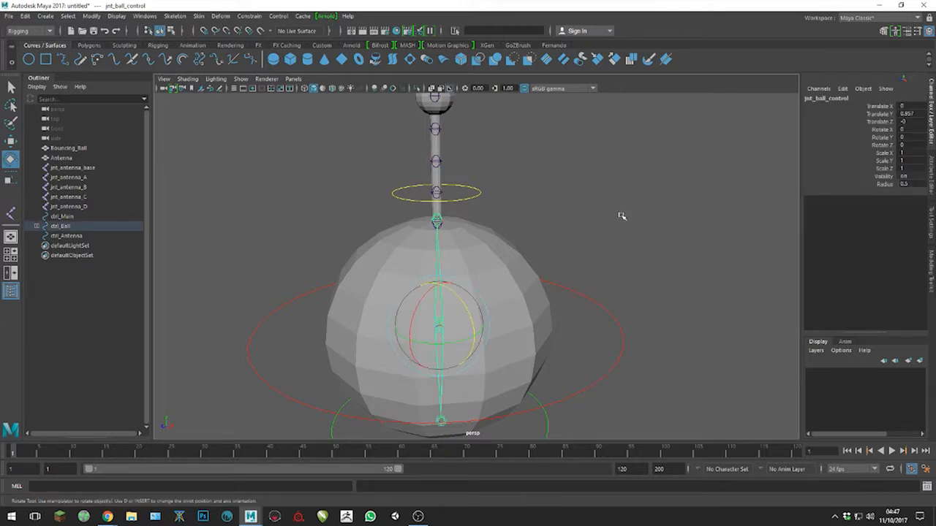
key(shift+p)
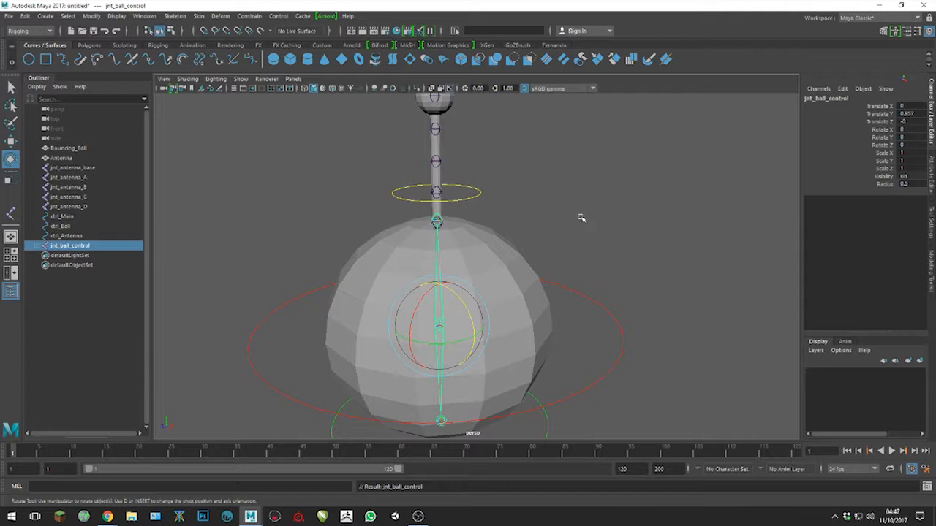
- Test the ball control curve's rotation about the Z axis and undo it
click(608, 266)
drag(602, 340, 643, 356)
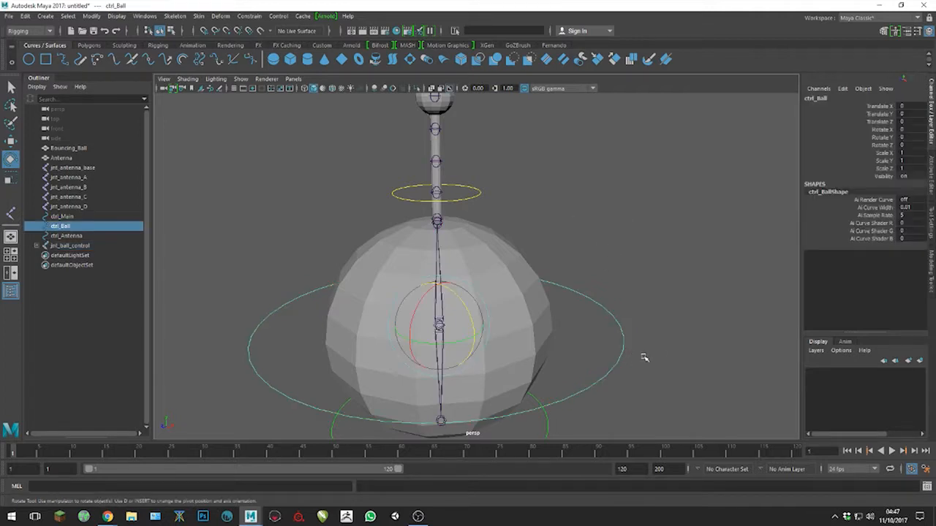
drag(454, 312, 471, 302)
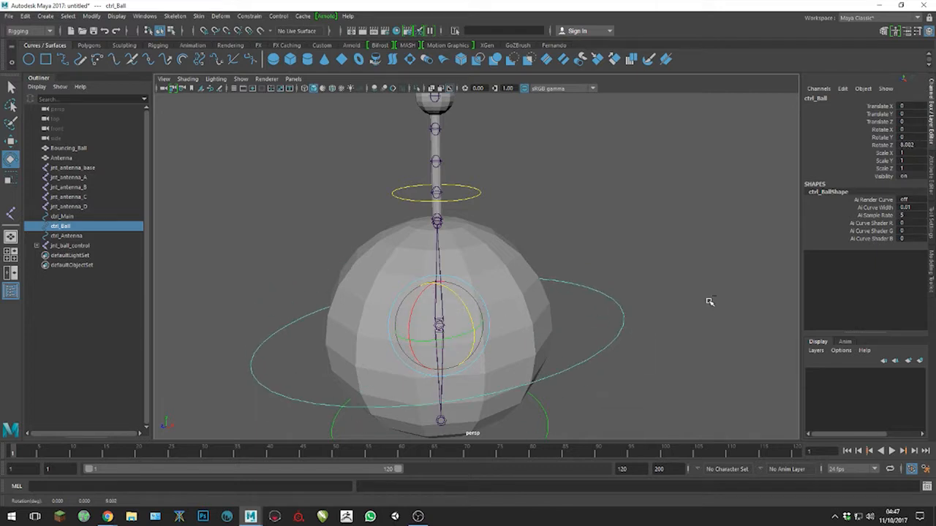
click(667, 256)
- Parent the ctrl_Antenna curve under the ctrl_Ball curve
click(474, 194)
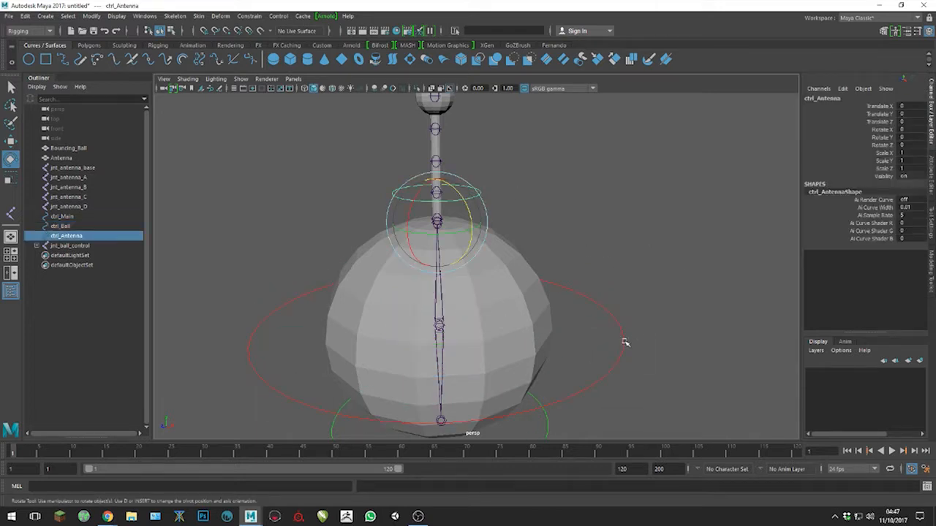
shift+click(624, 341)
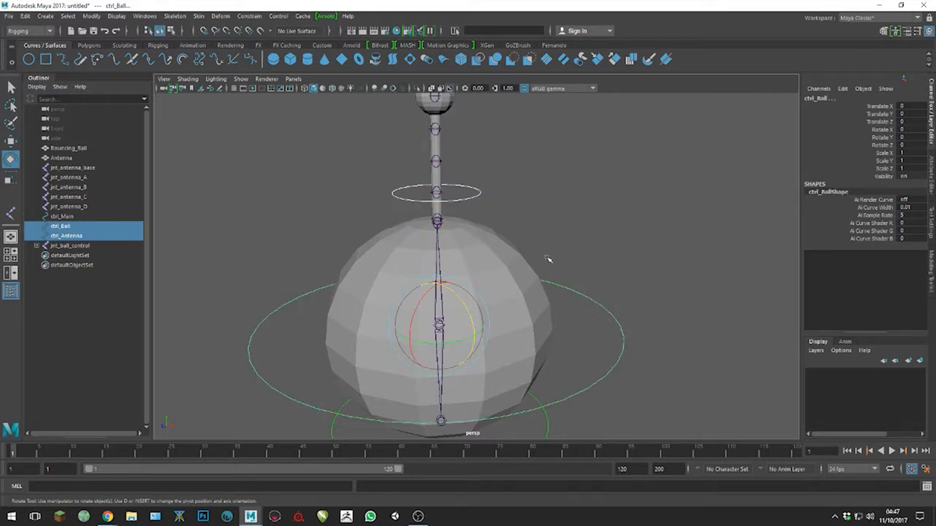
click(474, 192)
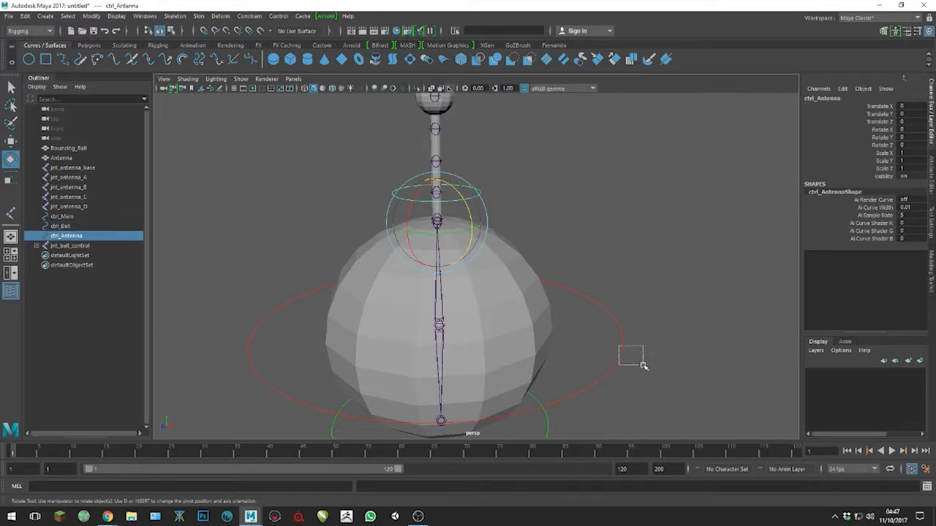
shift+click(631, 359)
key(p)
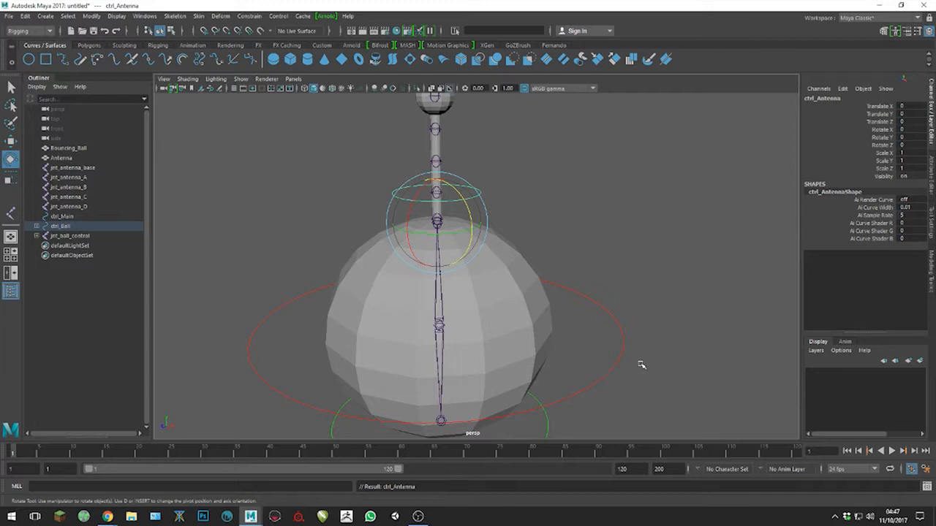
- Parent the ctrl_Ball curve under the ctrl_Main curve at the base of the ball
click(547, 422)
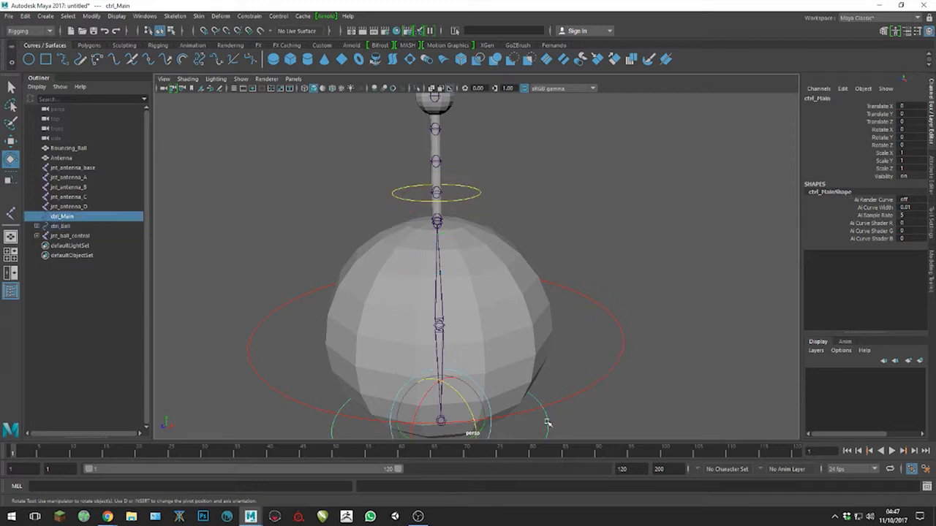
click(611, 386)
alt+middle_drag(630, 396, 606, 232)
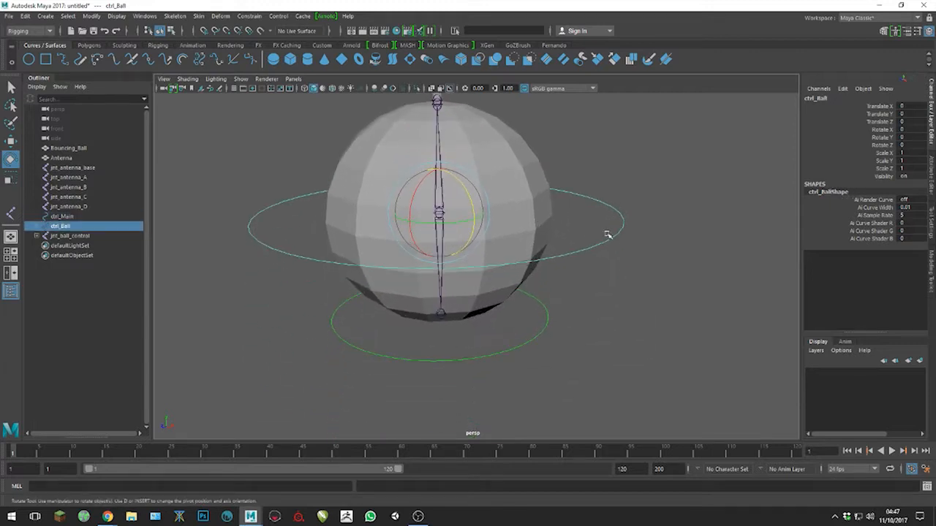
click(542, 339)
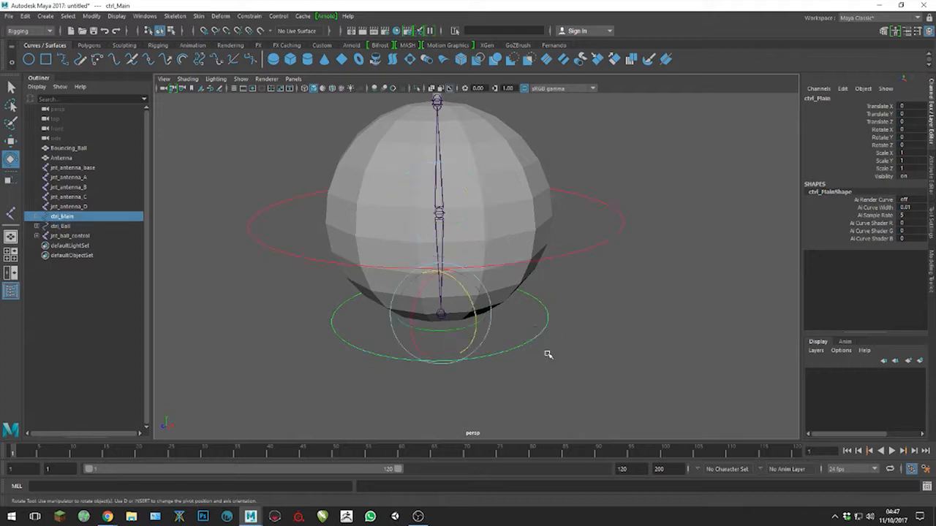
drag(596, 228, 622, 269)
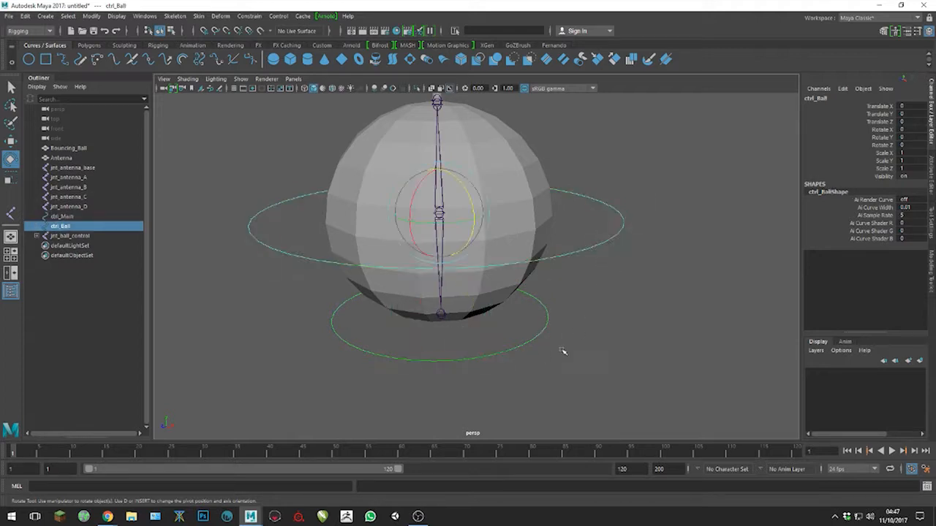
shift+drag(526, 326, 546, 356)
key(p)
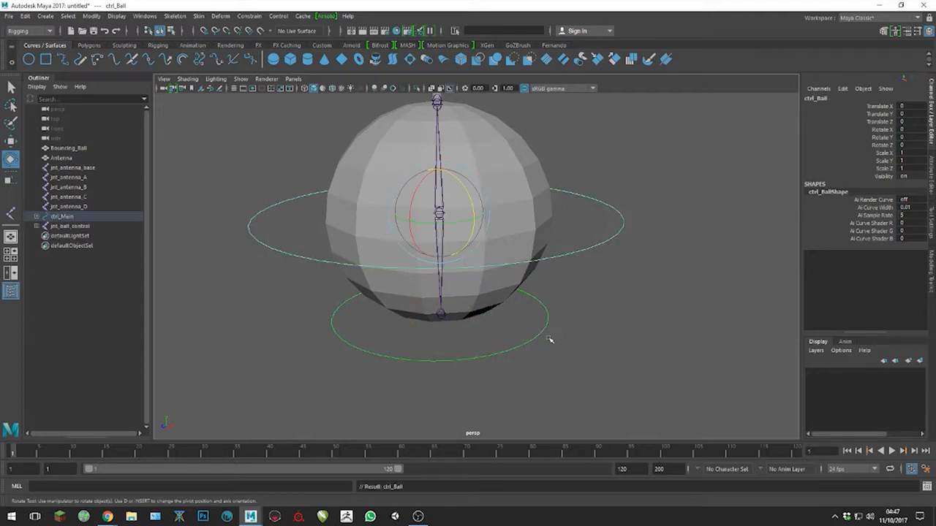
- Parent the Bouncing_Ball and Antenna meshes under the ctrl_Main curve
alt+middle_drag(634, 294, 646, 341)
alt+right_drag(646, 341, 547, 305)
alt+middle_drag(547, 305, 639, 443)
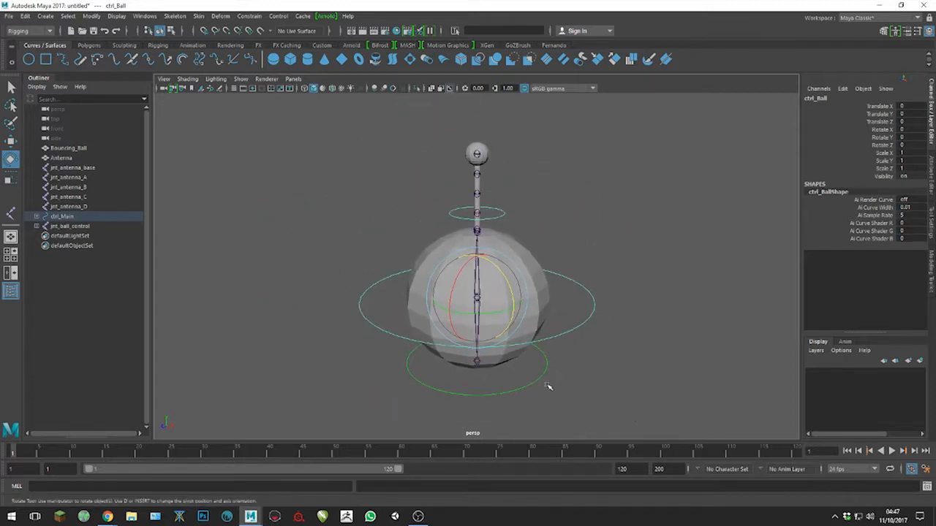
drag(528, 369, 548, 401)
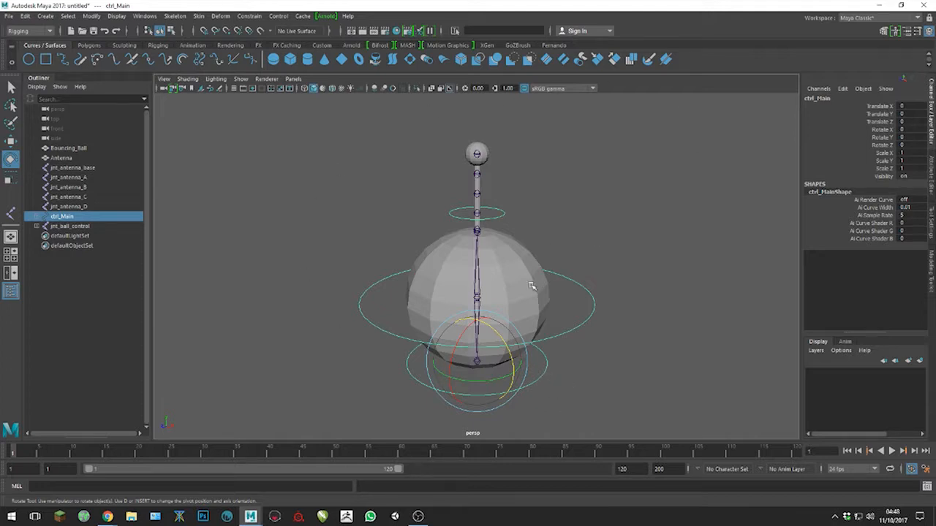
click(572, 229)
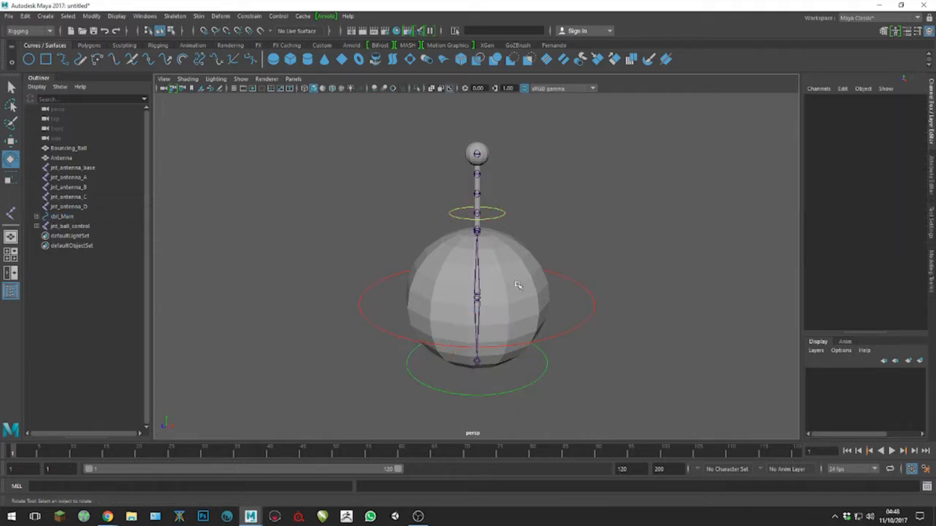
click(517, 285)
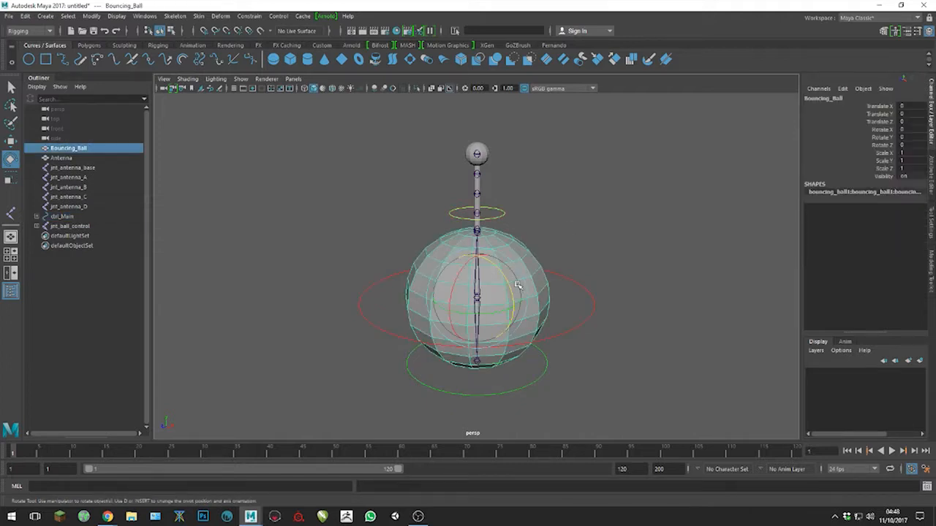
shift+click(487, 154)
shift+drag(538, 367, 565, 394)
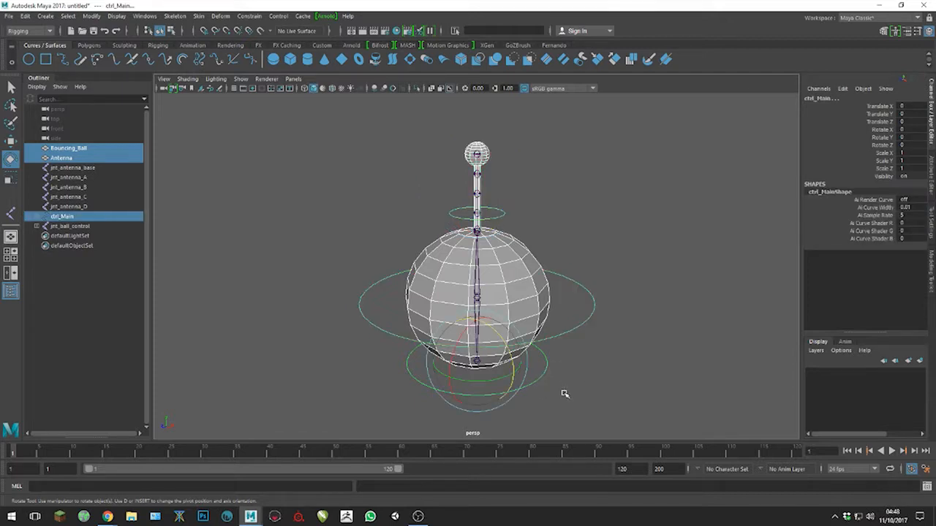
key(p)
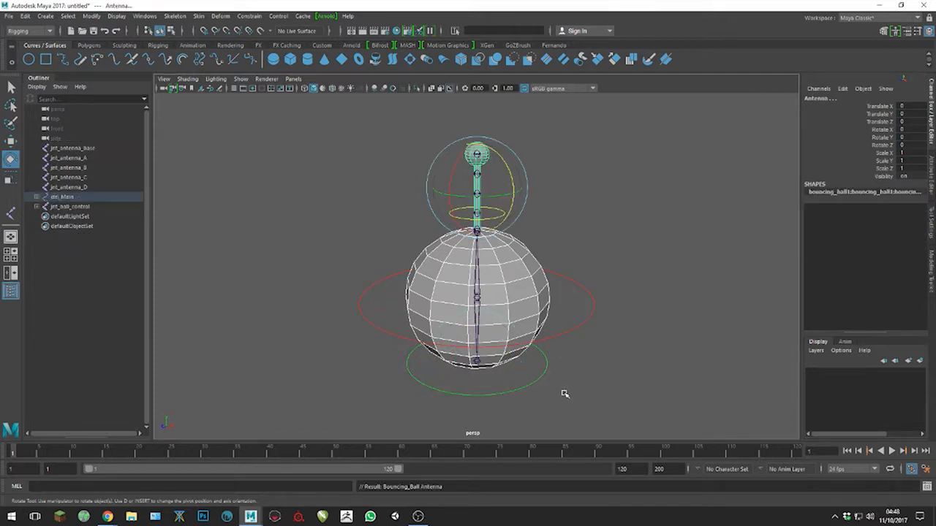
- Test how the rig follows ctrl_Main by moving the control along X, undoing each move
click(645, 340)
drag(535, 371, 556, 396)
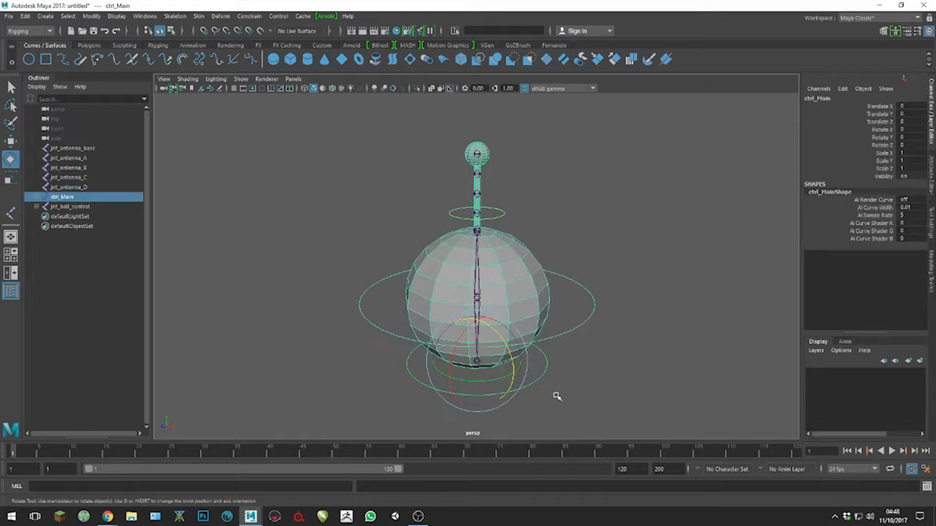
key(w)
drag(517, 374, 522, 343)
key(ctrl+z)
drag(573, 294, 606, 333)
drag(501, 381, 441, 350)
key(ctrl+z)
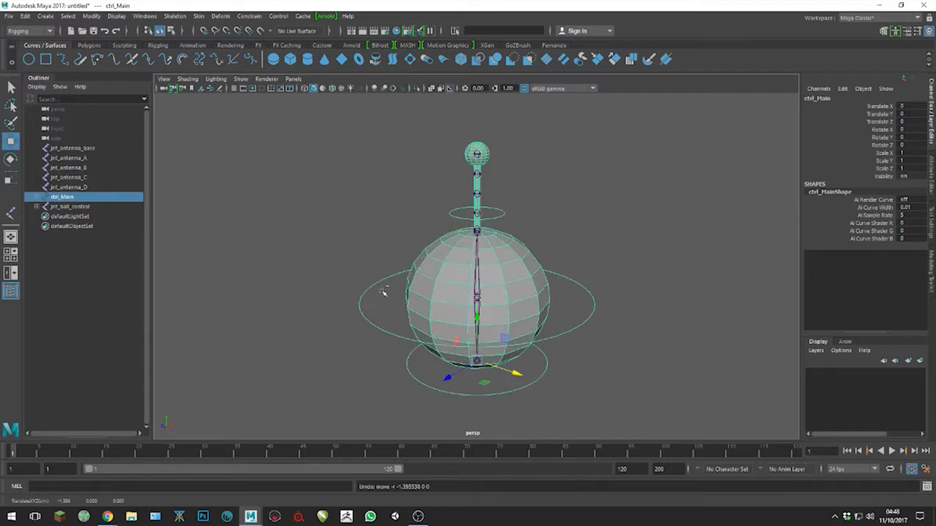
- Parent the jnt_ball_control joint at the ball's centre under the ctrl_Ball curve
click(595, 211)
scroll(604, 219, up, 5)
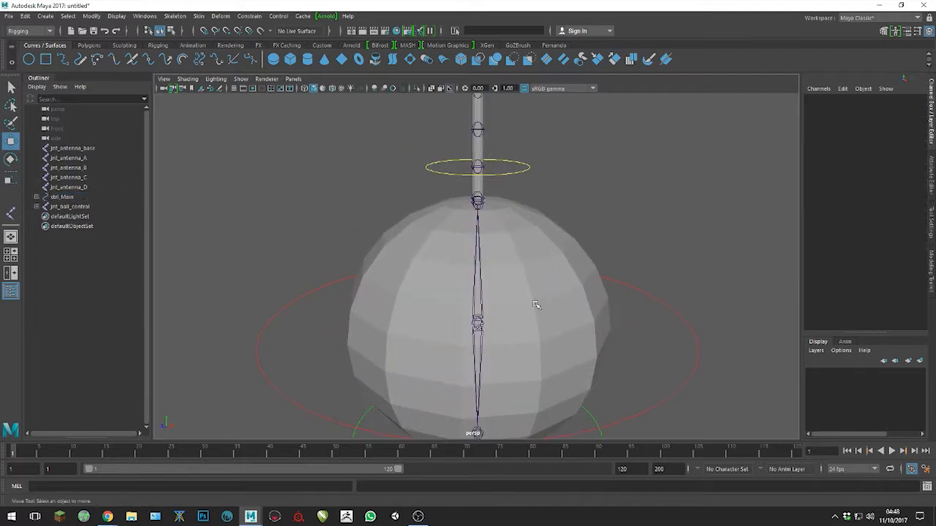
click(477, 324)
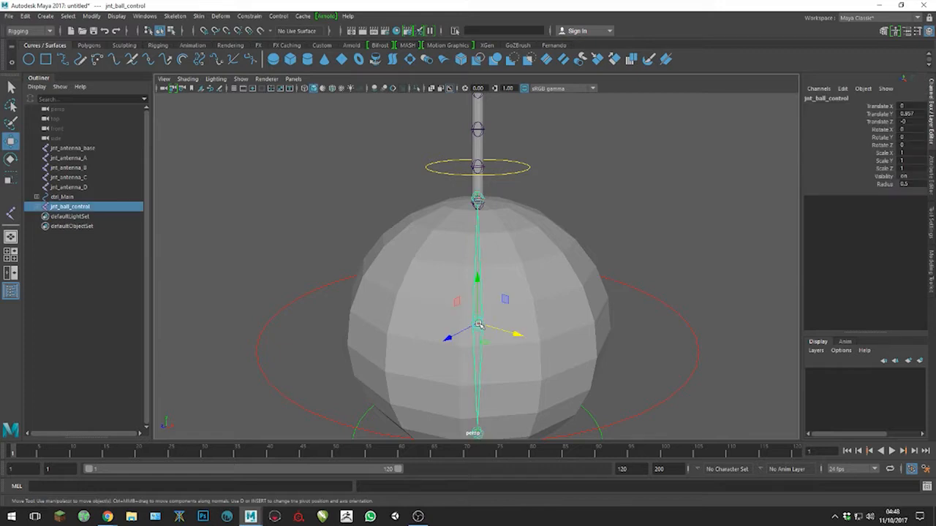
shift+click(689, 324)
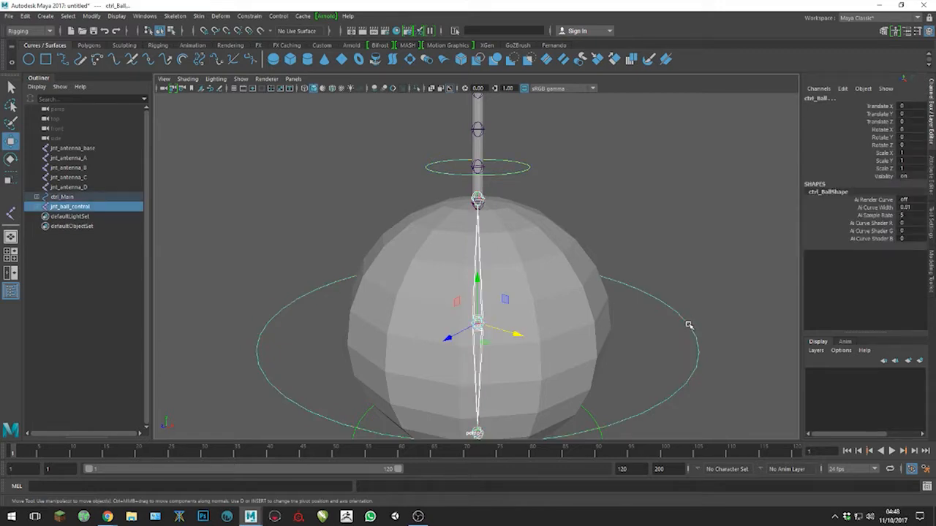
shift+click(690, 325)
click(694, 332)
click(693, 371)
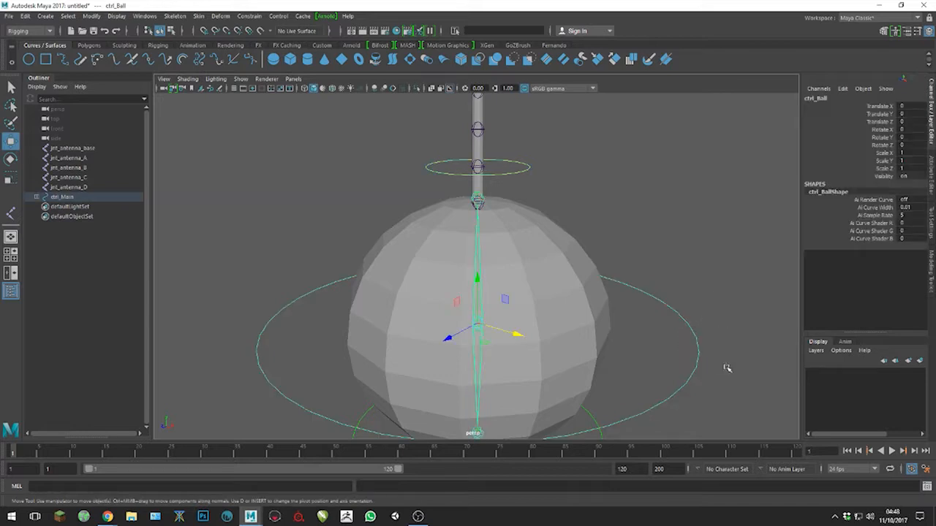
- Test that the ball joints follow ctrl_Main by moving the control along X, and undo the move
scroll(651, 376, down, 3)
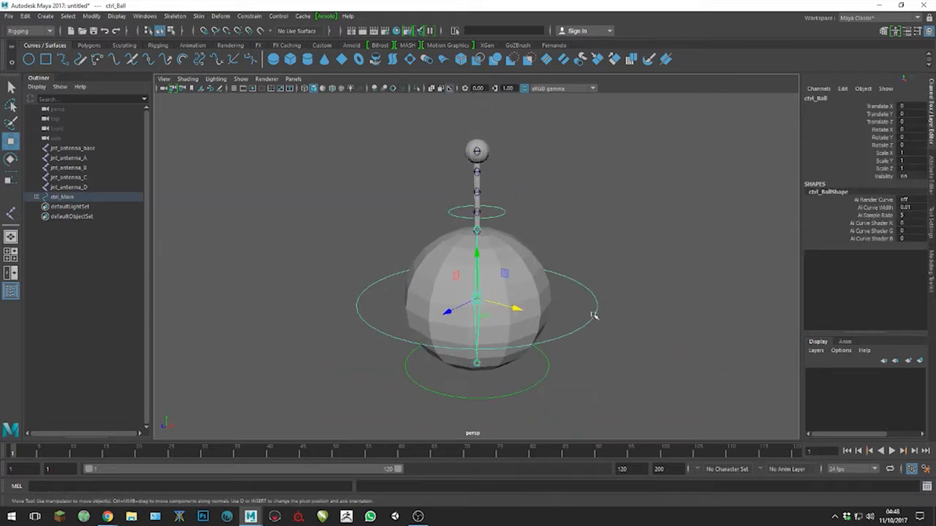
drag(531, 375, 557, 403)
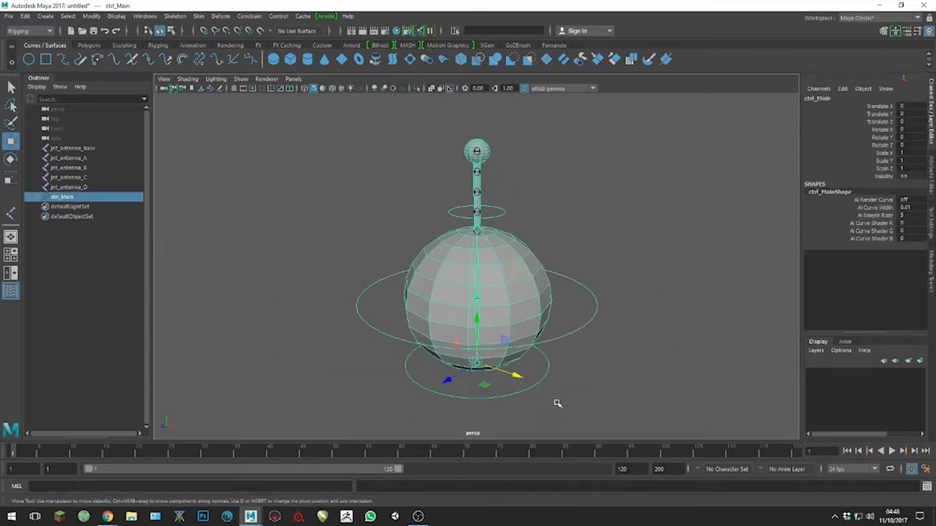
drag(516, 375, 481, 357)
key(ctrl+z)
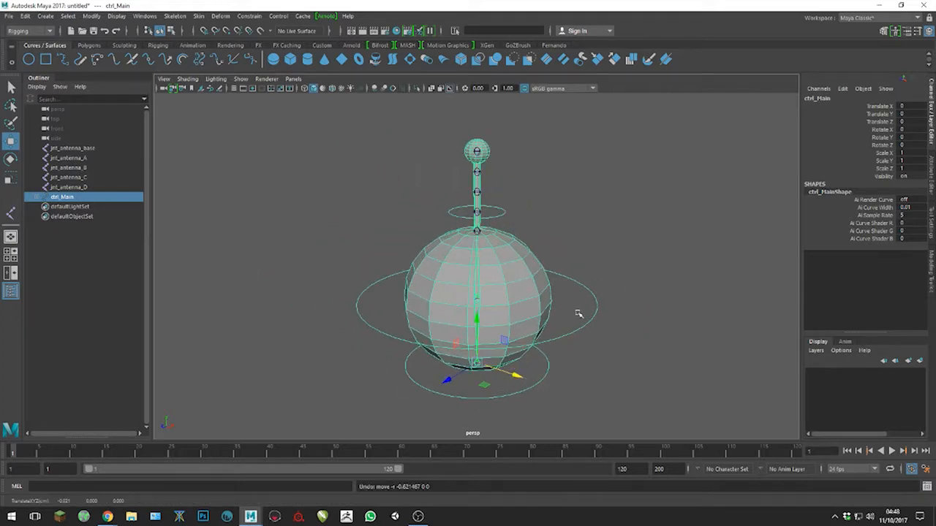
- Test rotating the ctrl_Ball curve with its parented joints and undo the rotation
drag(577, 314, 597, 347)
key(e)
drag(502, 282, 499, 307)
key(ctrl+z)
- Isolate the five antenna joints, jnt_antenna_base through jnt_antenna_D, and the ctrl_Antenna curve in the viewport
alt+right_drag(533, 204, 619, 194)
alt+middle_drag(618, 195, 610, 301)
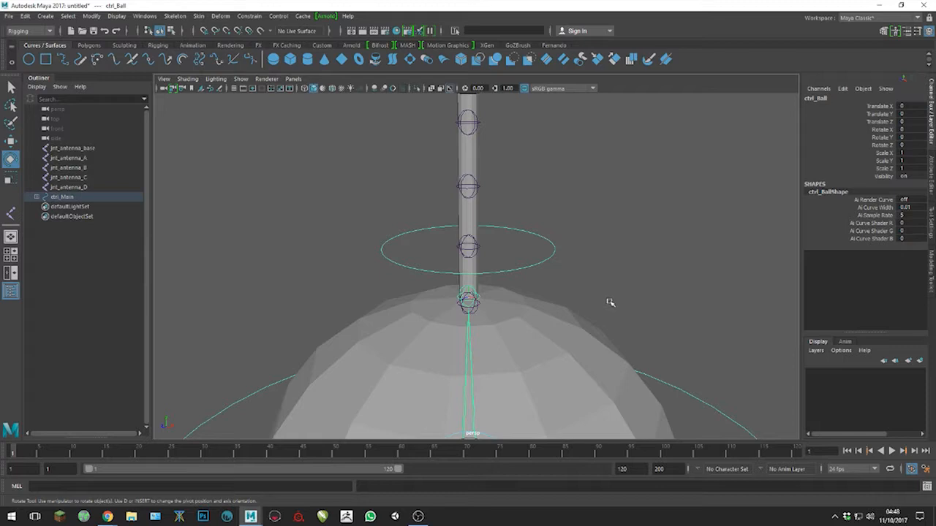
click(73, 187)
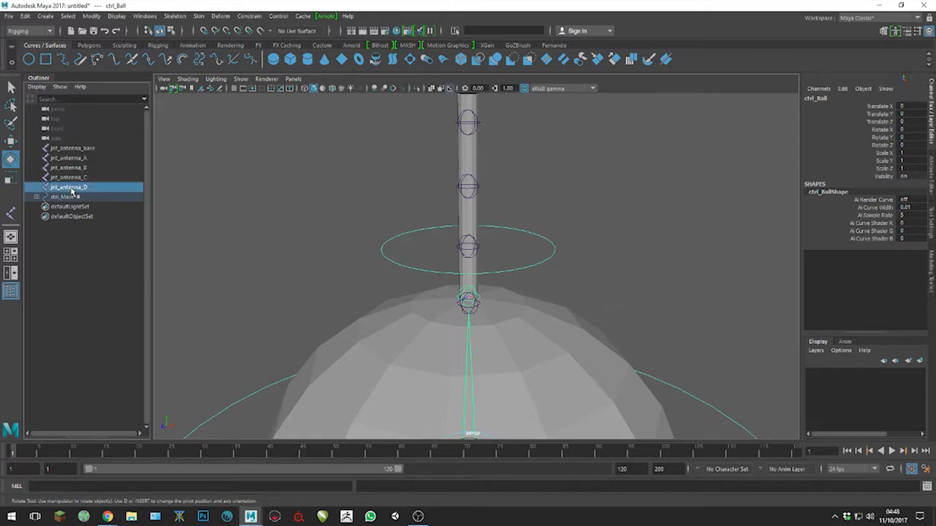
shift+click(71, 148)
click(547, 266)
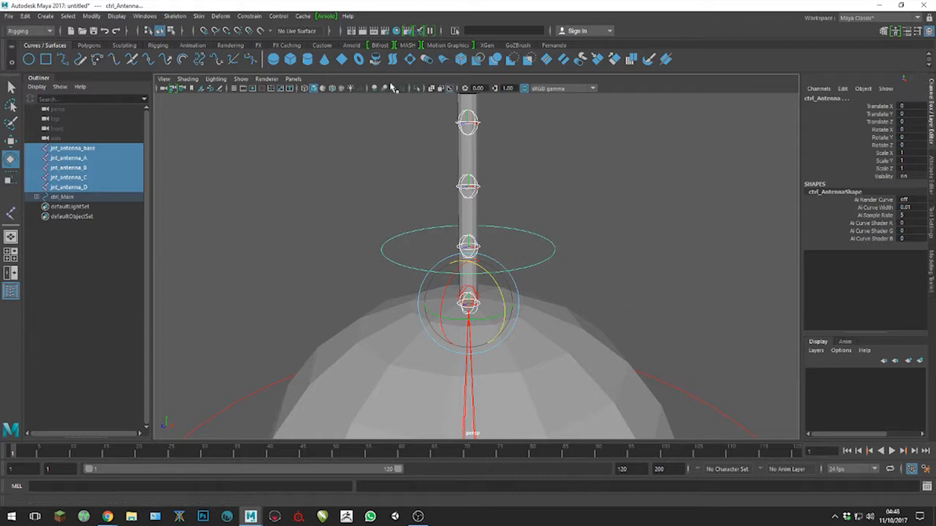
click(417, 88)
click(585, 201)
alt+drag(568, 230, 580, 265)
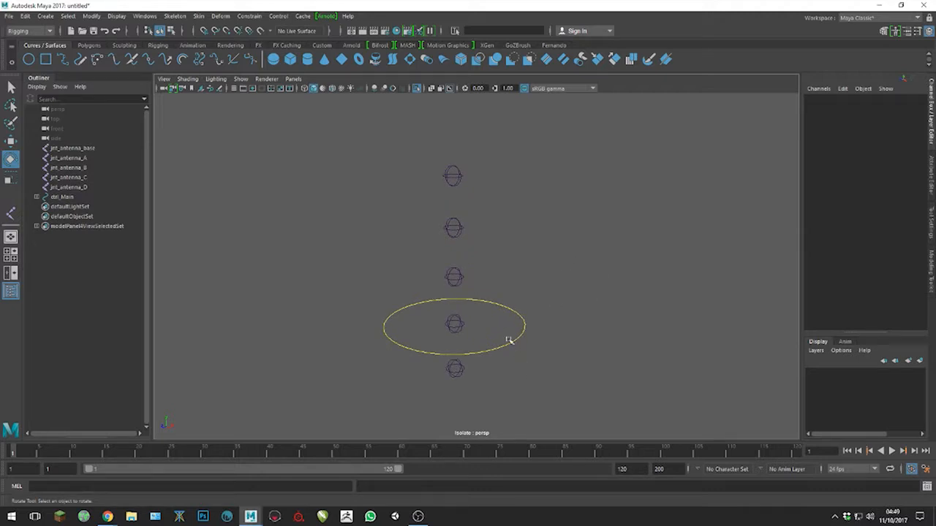
- Select the joints jnt_antenna_base and jnt_antenna_A through jnt_antenna_D, plus the ctrl_Antenna curve last
click(455, 370)
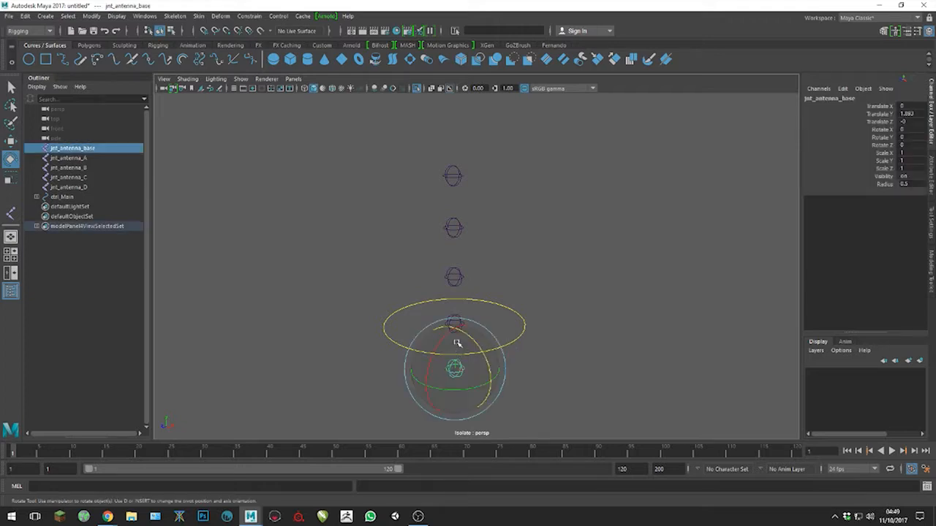
key(q)
shift+click(454, 325)
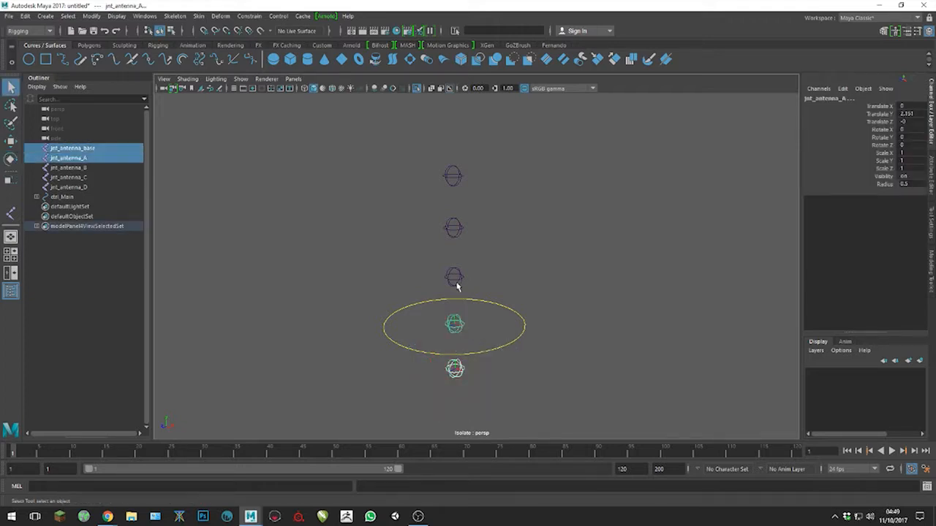
shift+click(454, 276)
shift+click(453, 228)
shift+click(453, 178)
shift+click(514, 339)
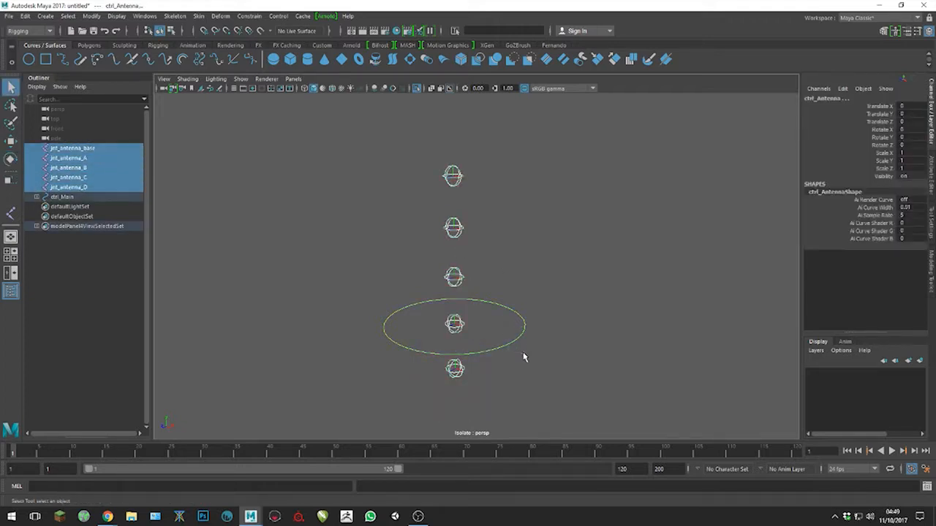
- Open the Hypershade and graph the selected antenna joints and ctrl_Antenna with their input and output connections
click(136, 16)
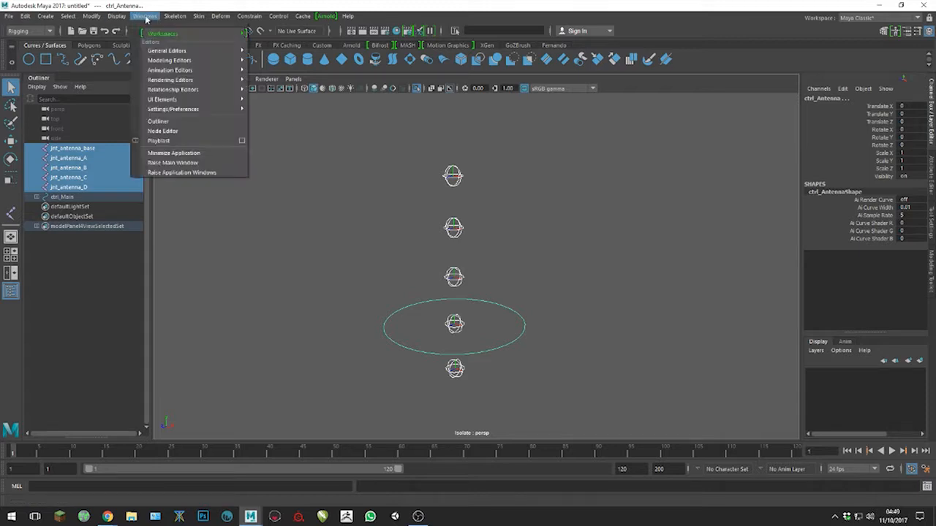
mouse_move(179, 82)
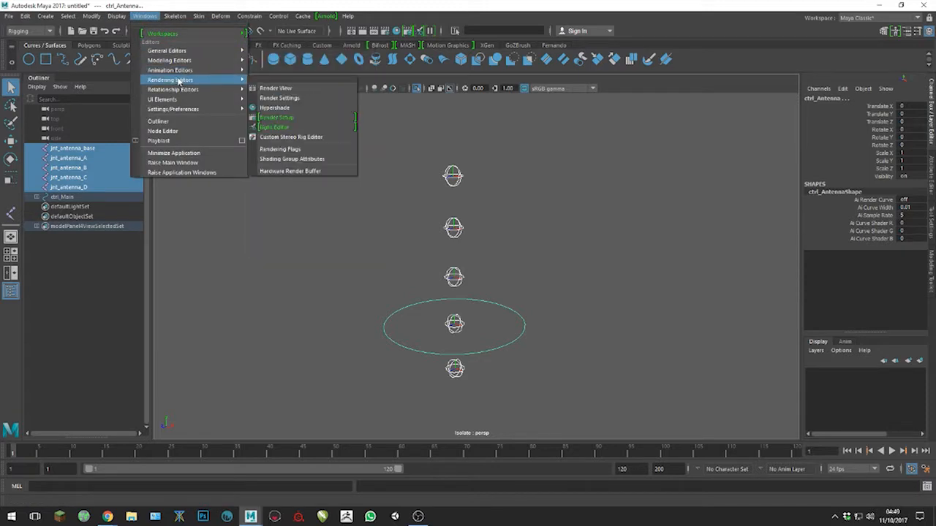
click(296, 109)
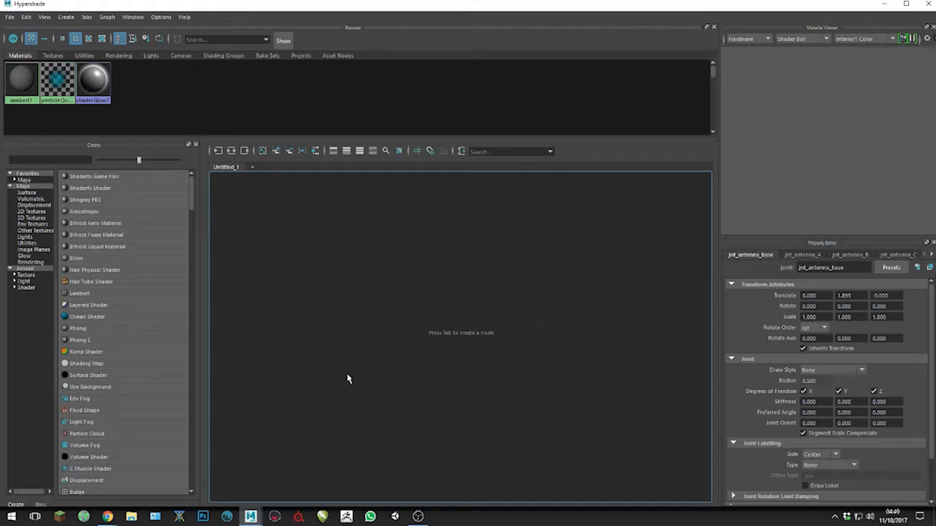
click(262, 150)
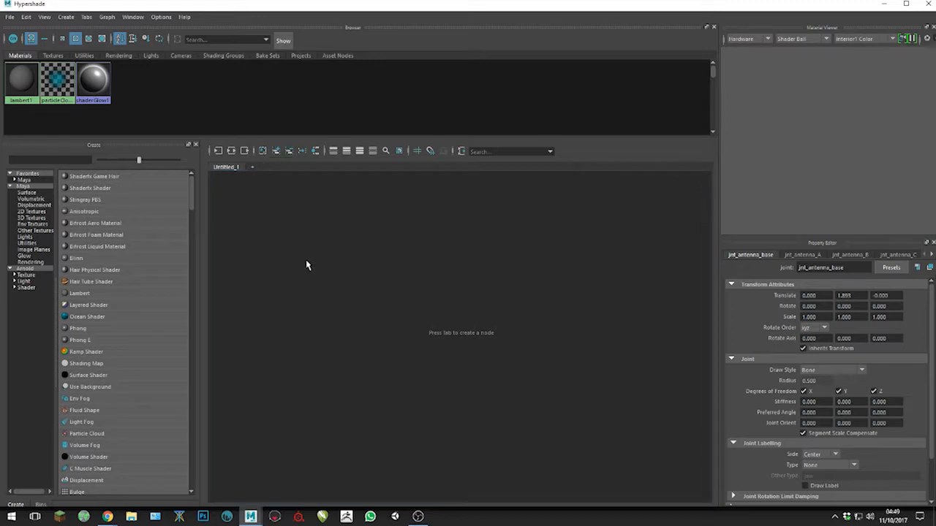
click(883, 4)
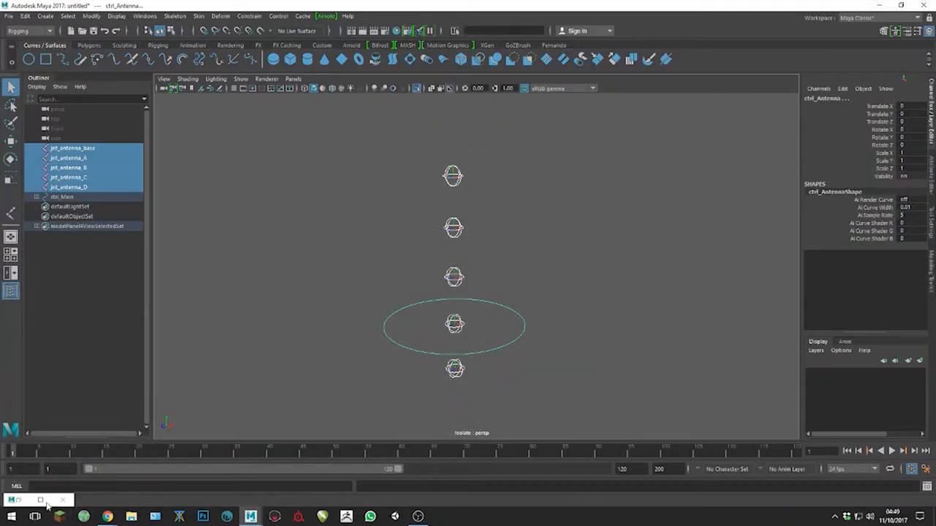
click(41, 500)
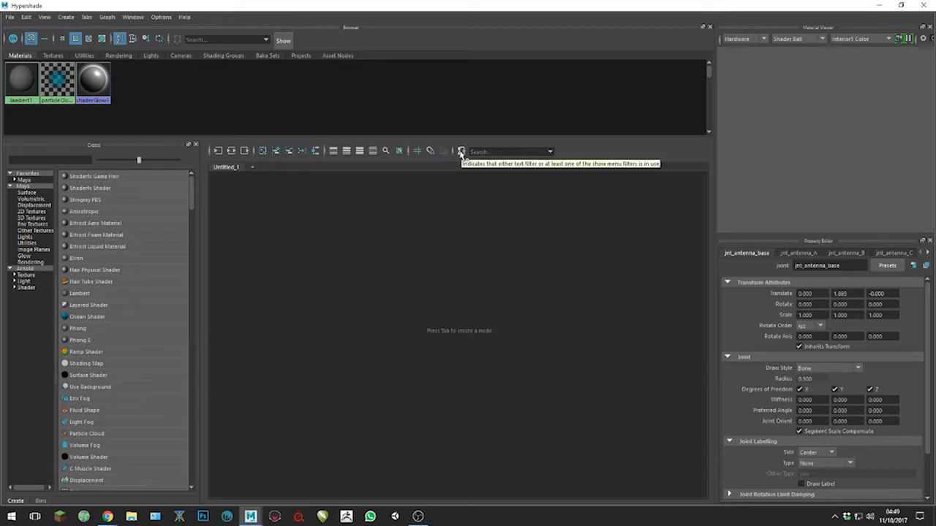
click(276, 152)
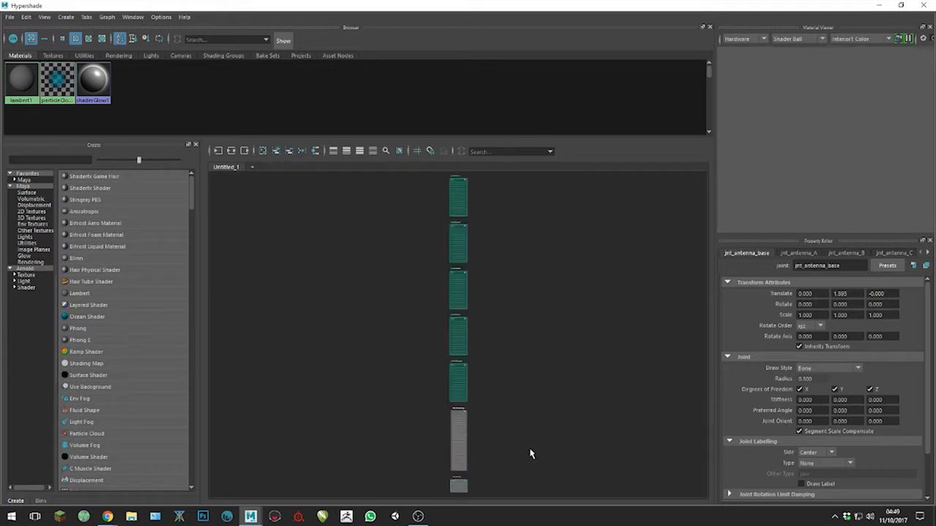
- Arrange the graphed nodes in a row, with ctrl_Antenna first and the five antenna joint nodes beside it
click(460, 209)
drag(460, 207, 326, 222)
drag(456, 242, 344, 216)
drag(464, 286, 368, 196)
drag(464, 335, 391, 211)
drag(462, 377, 417, 211)
drag(458, 489, 292, 202)
drag(465, 442, 629, 356)
drag(252, 179, 485, 268)
drag(328, 216, 366, 305)
key(f)
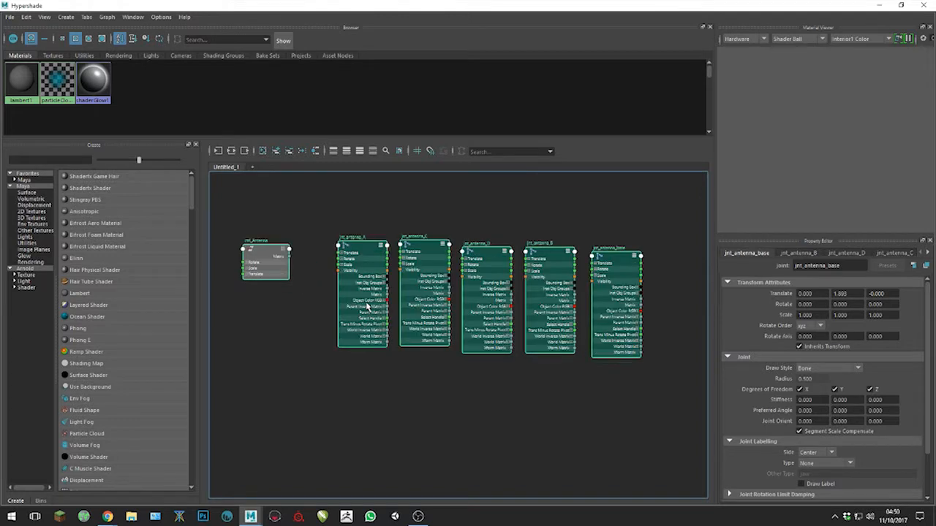
- Examine the attributes on the ctrl_Antenna node and the five antenna joint nodes
key(f)
scroll(391, 322, up, 2)
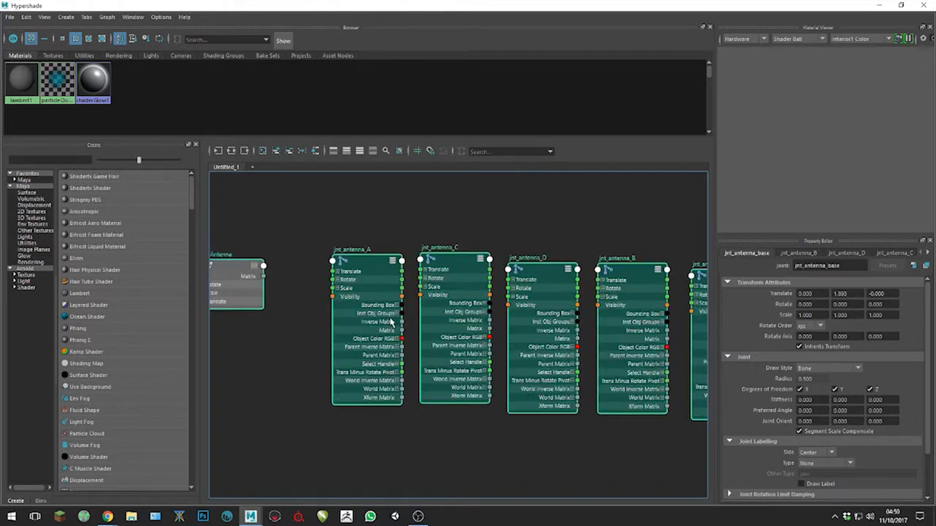
scroll(393, 323, down, 2)
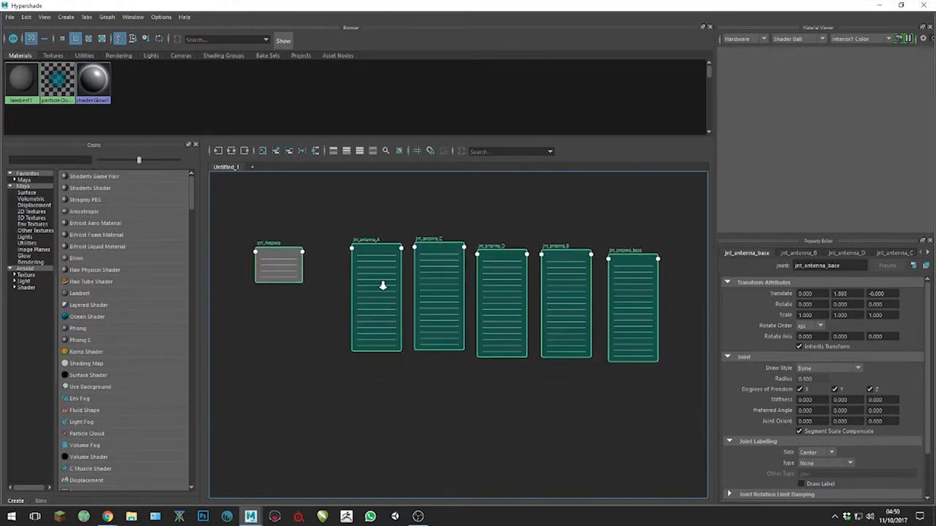
alt+right_drag(387, 326, 397, 394)
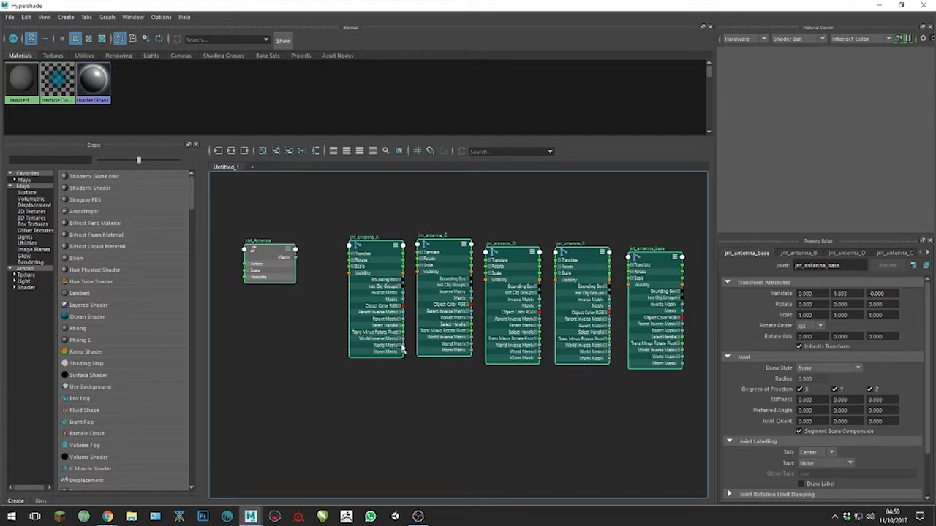
scroll(402, 350, up, 2)
scroll(402, 350, down, 1)
alt+middle_drag(351, 249, 392, 283)
click(241, 247)
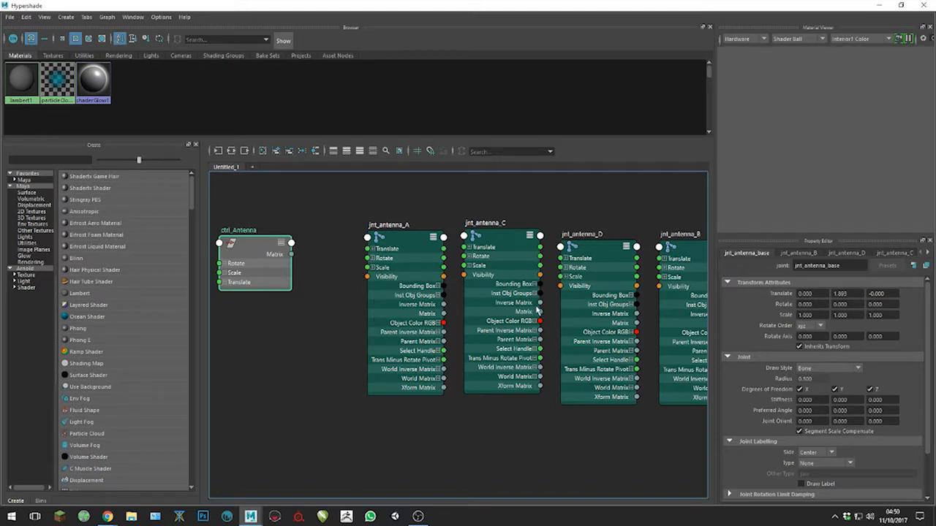
alt+middle_drag(536, 310, 478, 335)
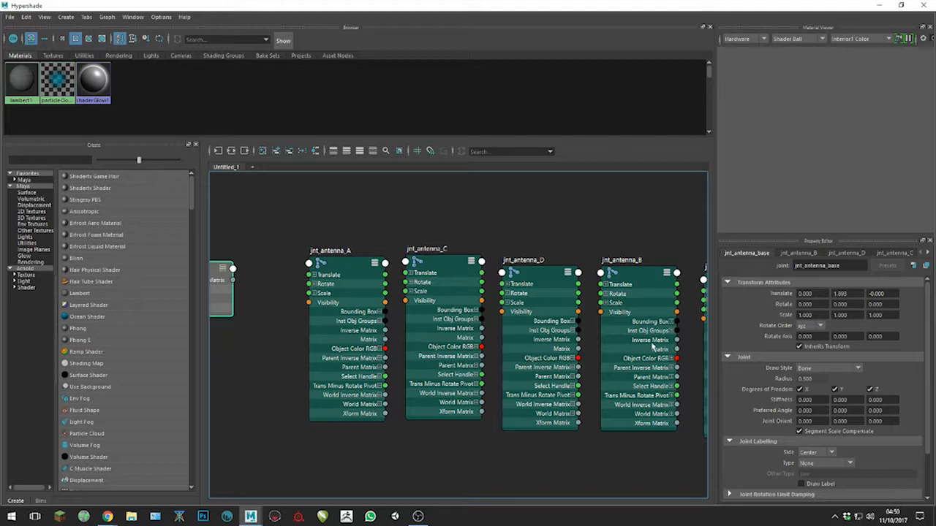
scroll(640, 354, up, 1)
scroll(634, 352, down, 2)
alt+middle_drag(621, 336, 563, 315)
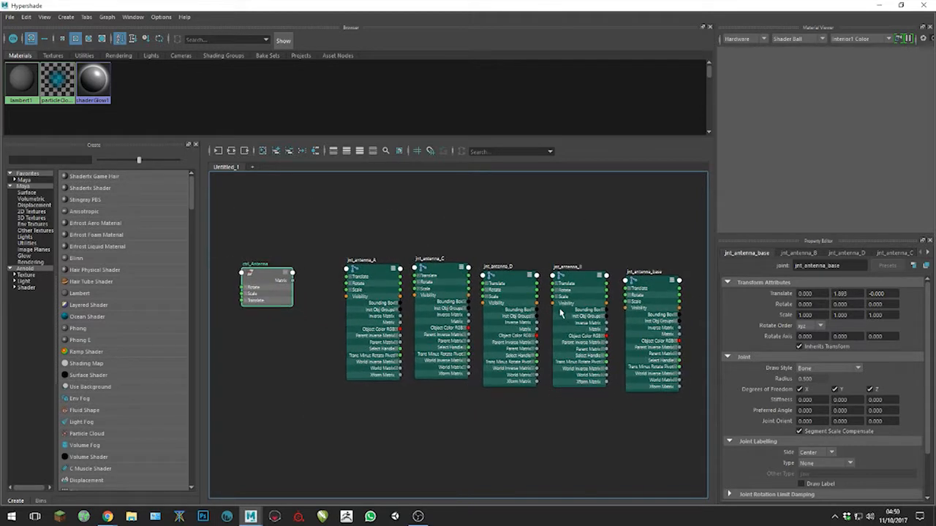
scroll(540, 308, down, 1)
scroll(537, 307, up, 2)
alt+middle_drag(296, 289, 543, 319)
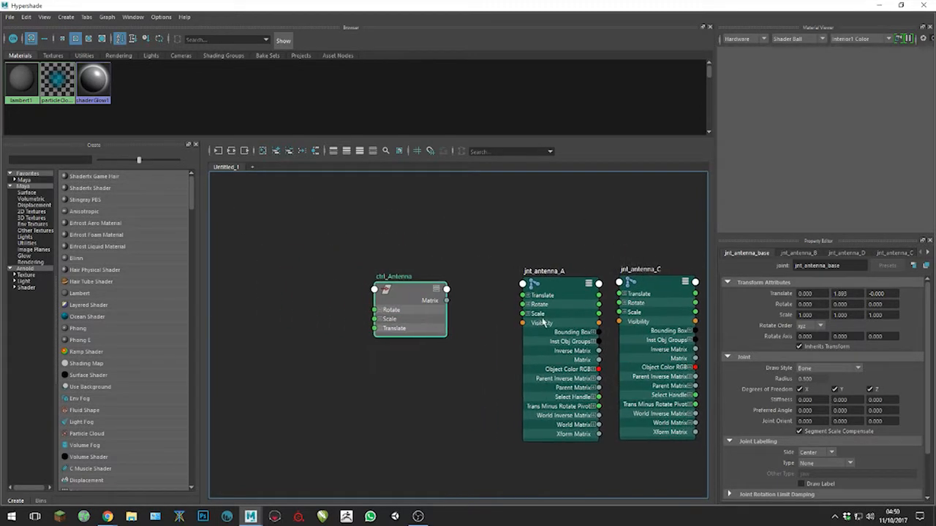
- Expand the Rotate attribute of the ctrl_Antenna node and show the node's full attribute list with its output ports
click(380, 312)
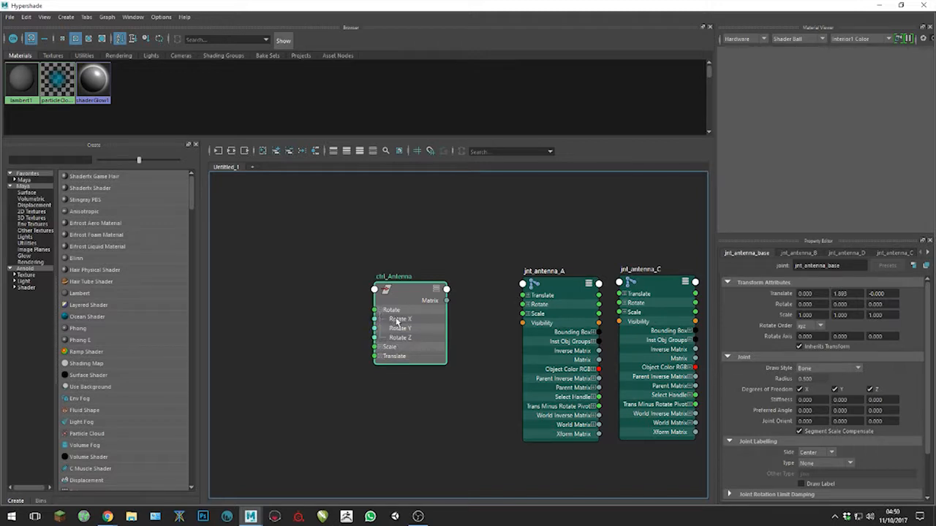
alt+middle_drag(609, 353, 353, 302)
mouse_move(607, 310)
alt+middle_down()
mouse_move(430, 307)
mouse_move(698, 280)
alt+middle_up()
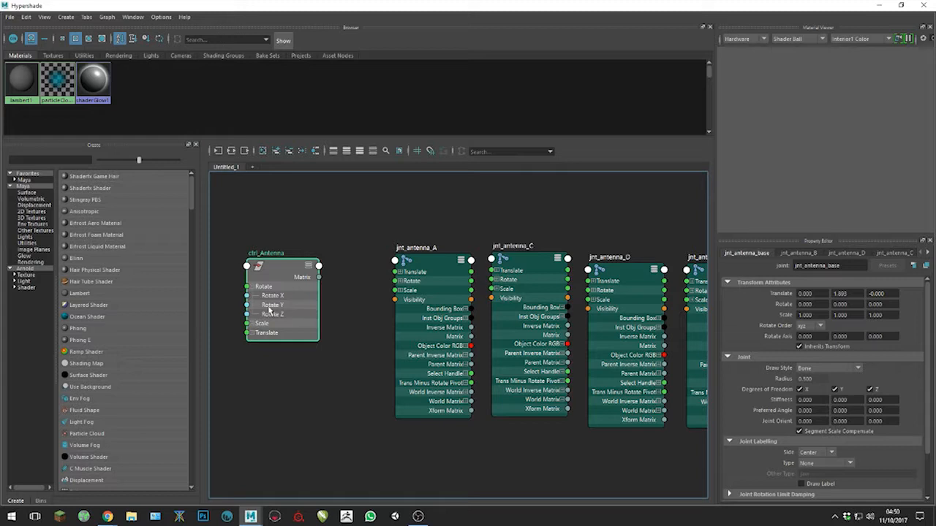
alt+middle_drag(405, 294, 454, 340)
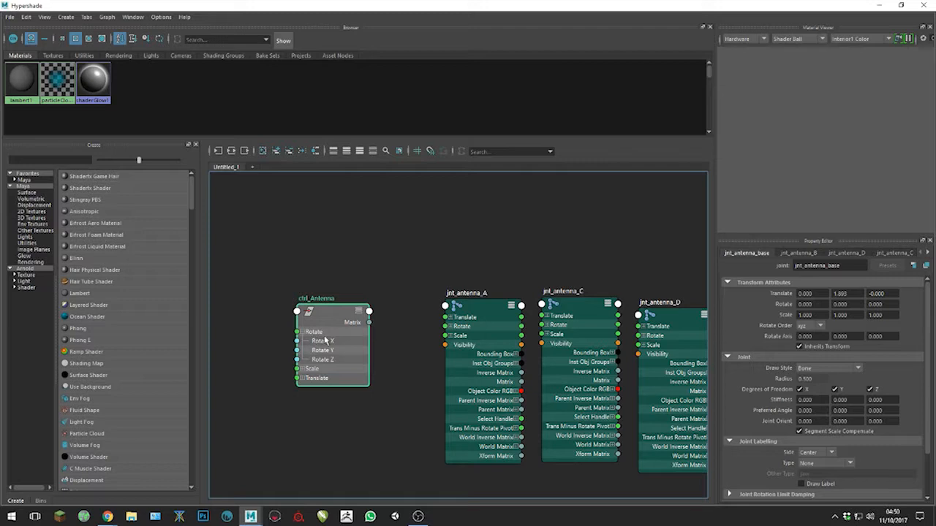
click(359, 311)
click(359, 311)
click(360, 313)
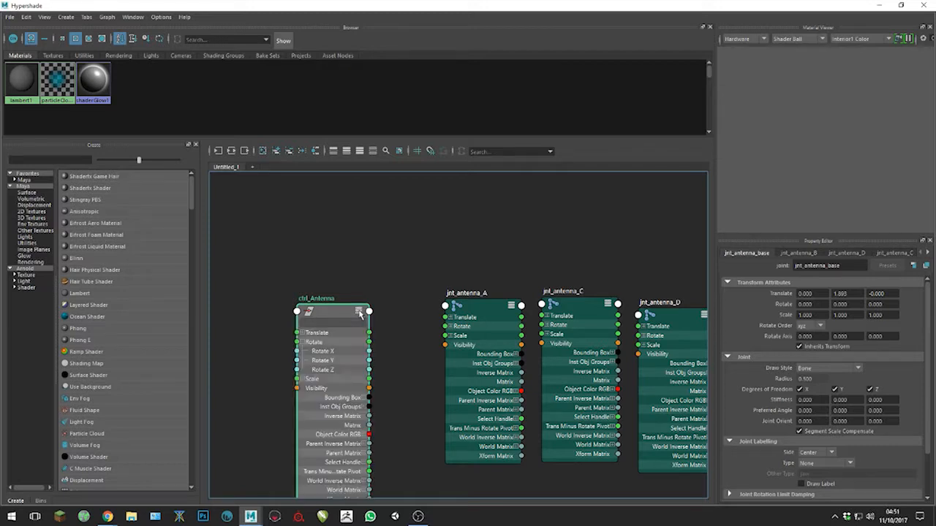
- Connect the Rotate output of ctrl_Antenna to the Rotate input of jnt_antenna_A
alt+middle_drag(373, 386, 364, 305)
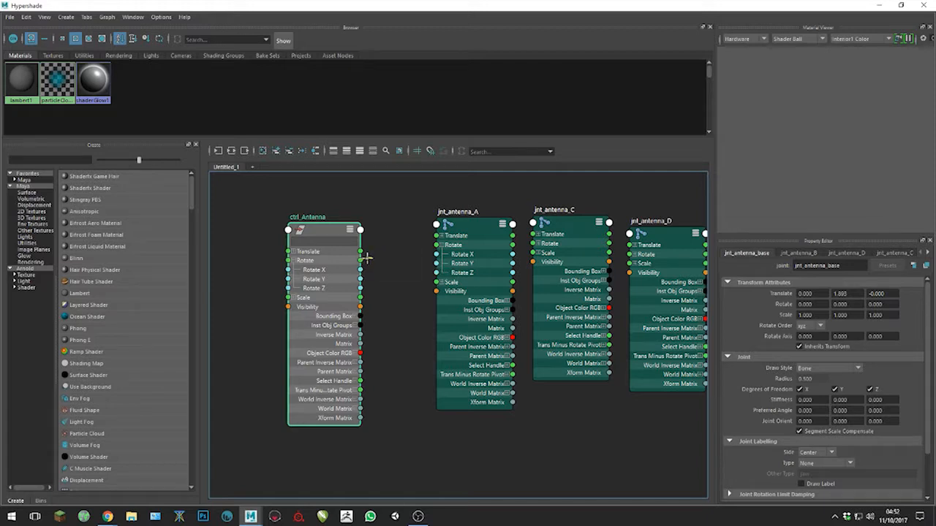
drag(360, 259, 437, 245)
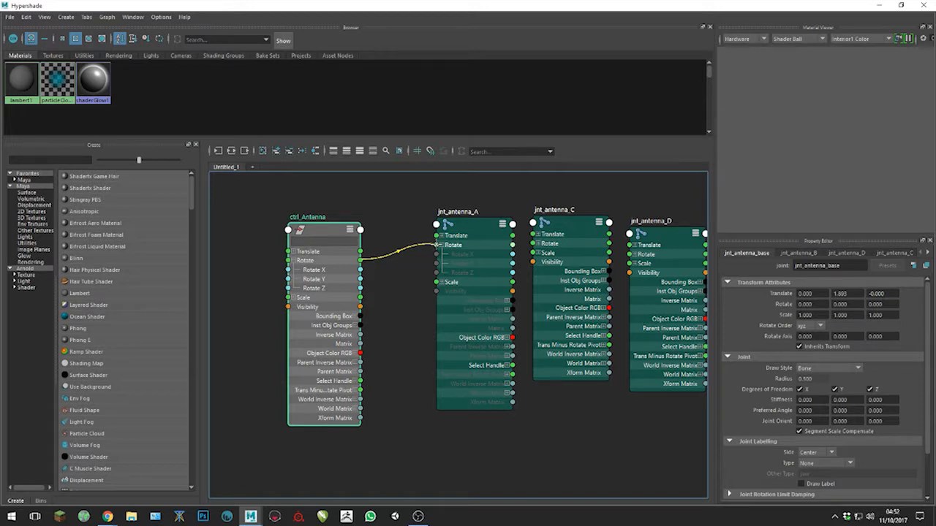
drag(437, 246, 438, 249)
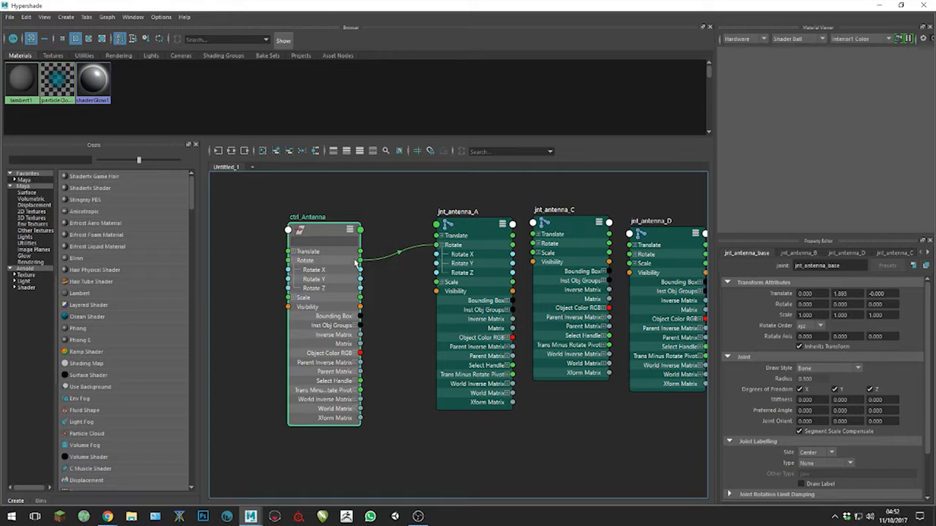
- Connect the Rotate output of ctrl_Antenna to the Rotate inputs of jnt_antenna_C, jnt_antenna_D, jnt_antenna_B and jnt_antenna_base
alt+middle_drag(465, 297, 410, 320)
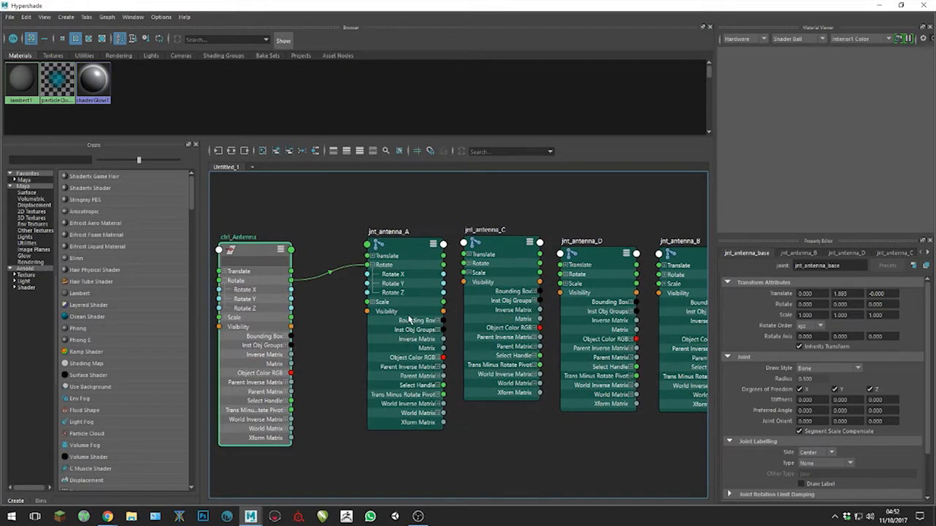
scroll(409, 319, down, 1)
scroll(384, 295, down, 1)
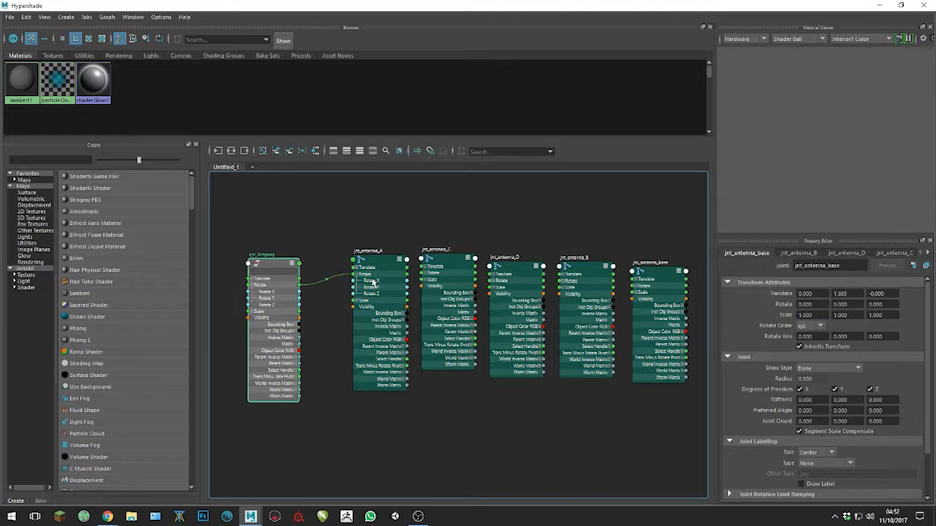
drag(382, 260, 380, 316)
drag(307, 286, 443, 315)
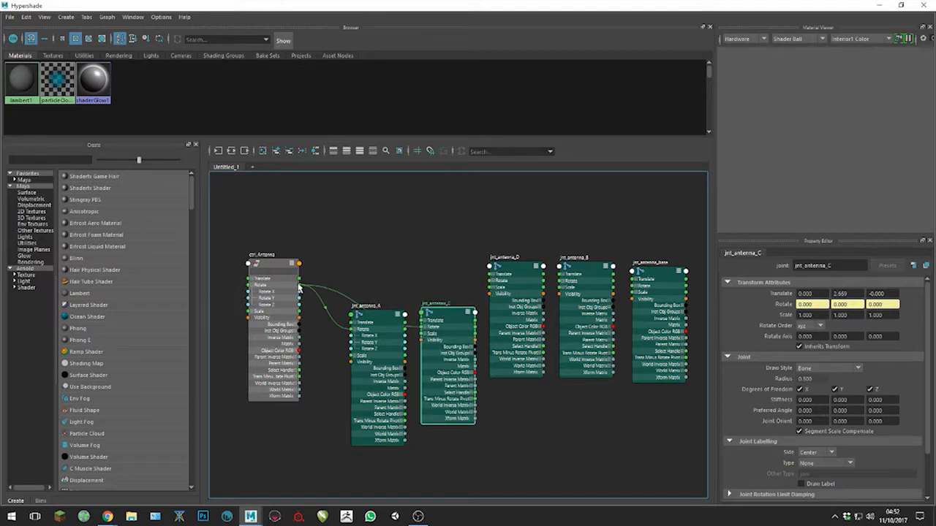
drag(298, 285, 520, 323)
drag(298, 288, 586, 322)
drag(300, 287, 660, 311)
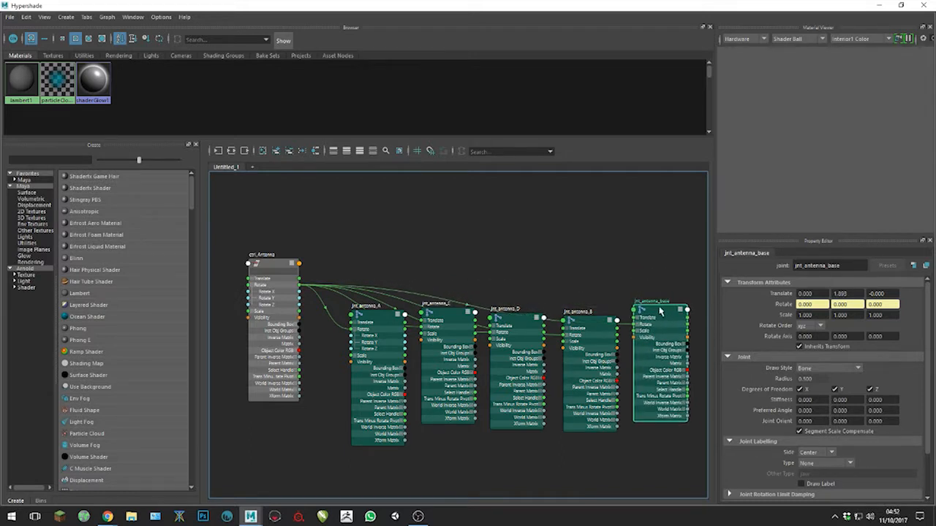
- Minimize the Hypershade, test rotating the ctrl_Antenna curve about Z with its connected joints, and undo the rotation
click(879, 6)
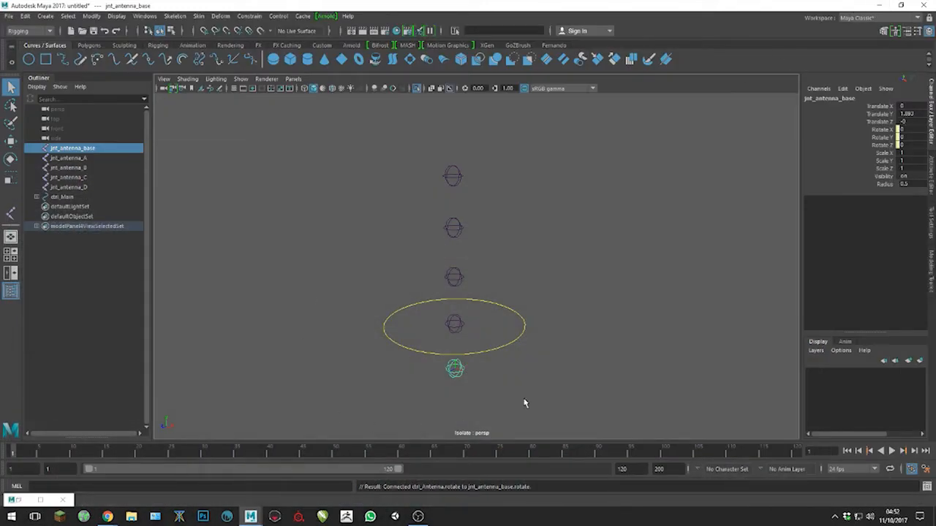
drag(519, 320, 543, 360)
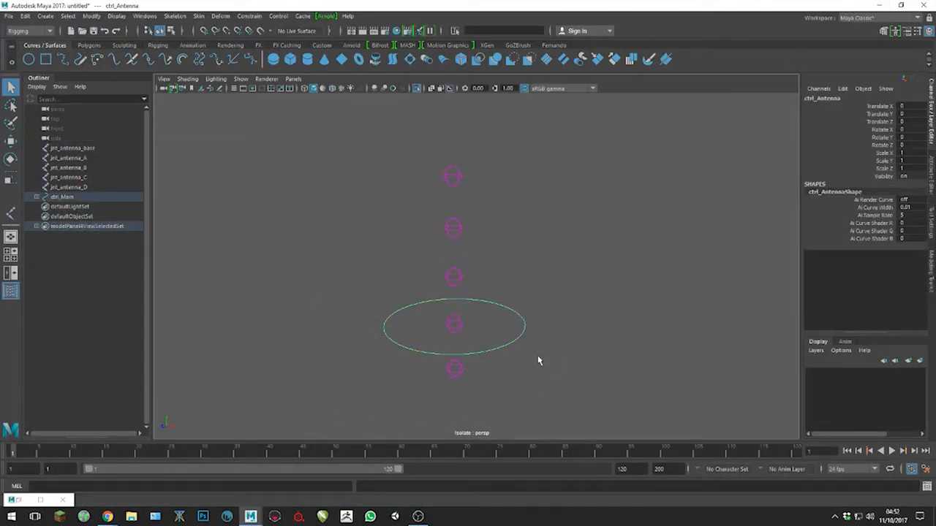
key(e)
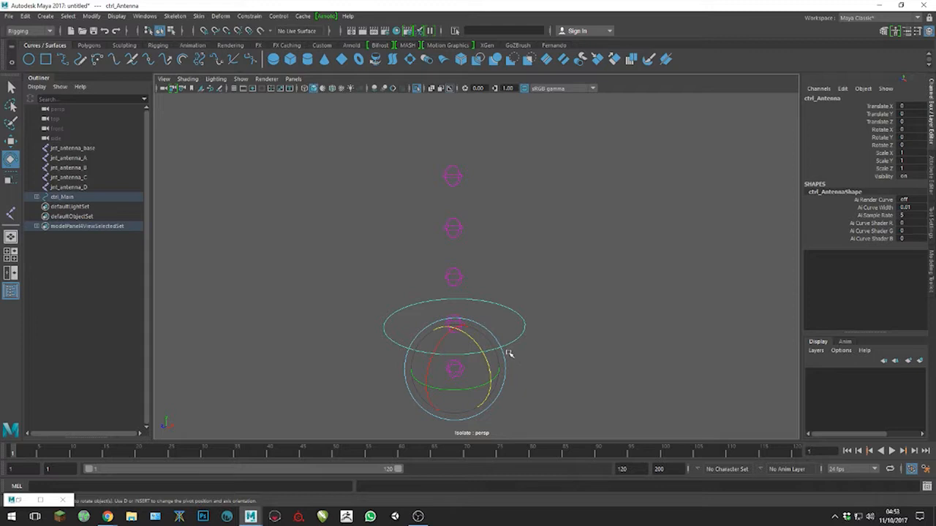
drag(541, 292, 515, 358)
alt+drag(497, 380, 533, 341)
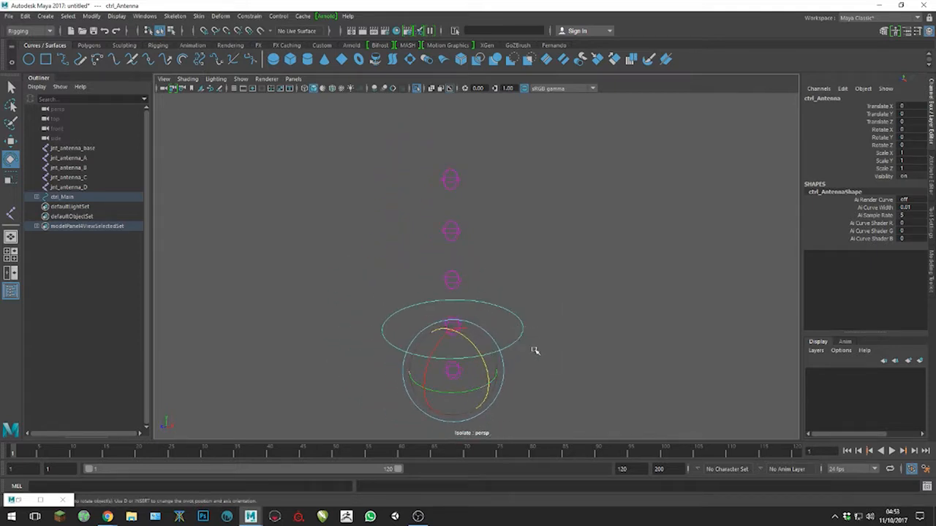
mouse_move(487, 371)
mouse_down()
mouse_move(476, 355)
mouse_move(484, 382)
mouse_move(479, 371)
mouse_up()
key(ctrl+z)
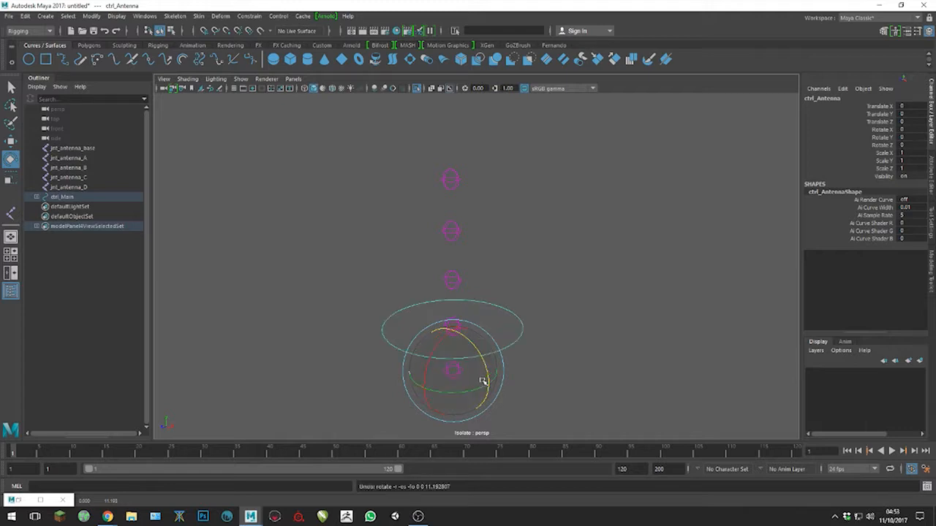
click(556, 272)
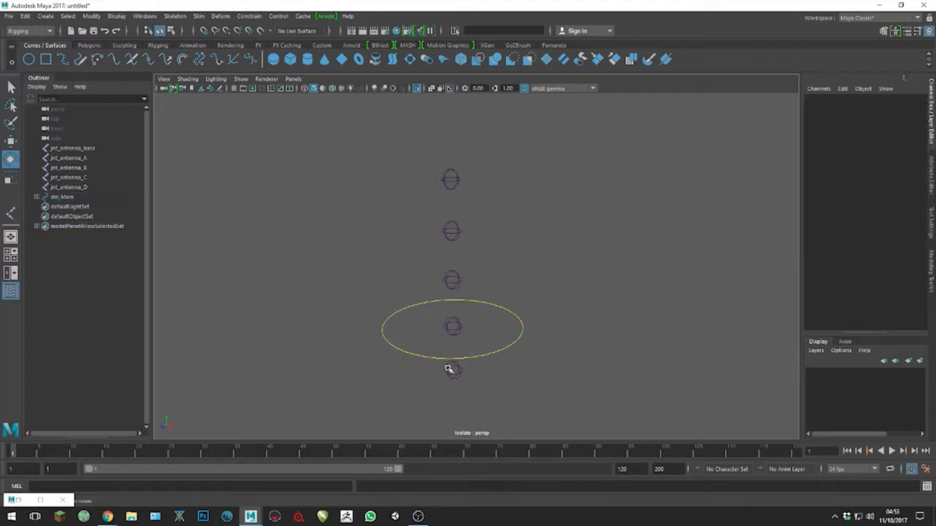
- Parent jnt_antenna_D to jnt_antenna_C, and jnt_antenna_C to jnt_antenna_B
click(451, 179)
shift+click(453, 231)
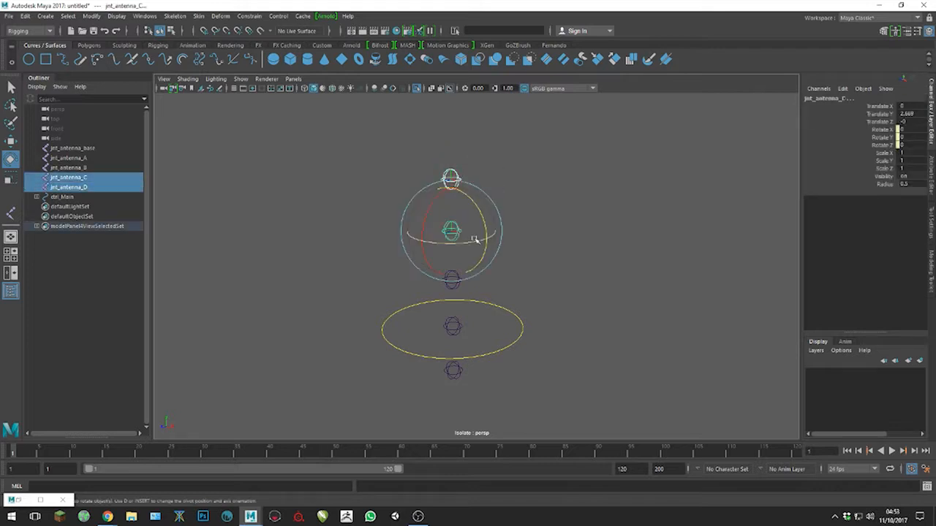
key(p)
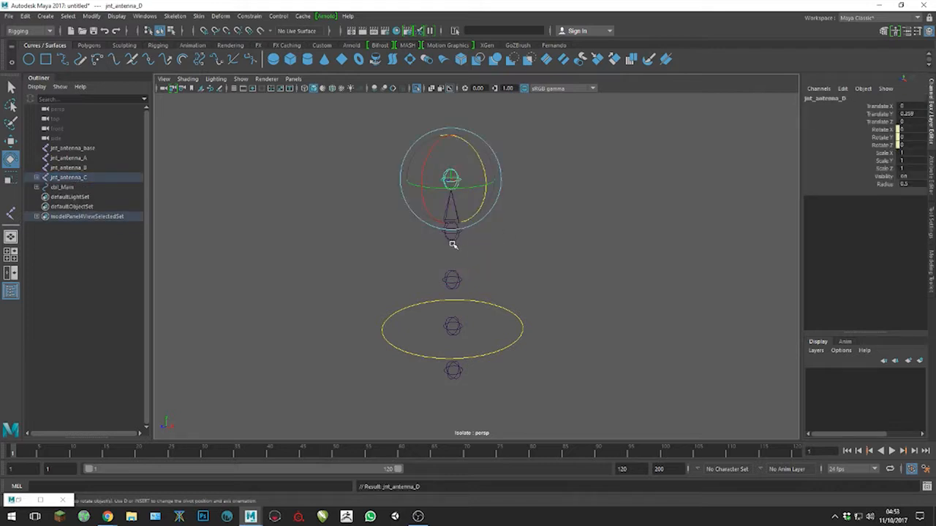
key(q)
click(453, 233)
shift+click(452, 280)
key(p)
- Parent jnt_antenna_B to jnt_antenna_A, and jnt_antenna_A to jnt_antenna_base to complete the antenna joint chain
click(457, 287)
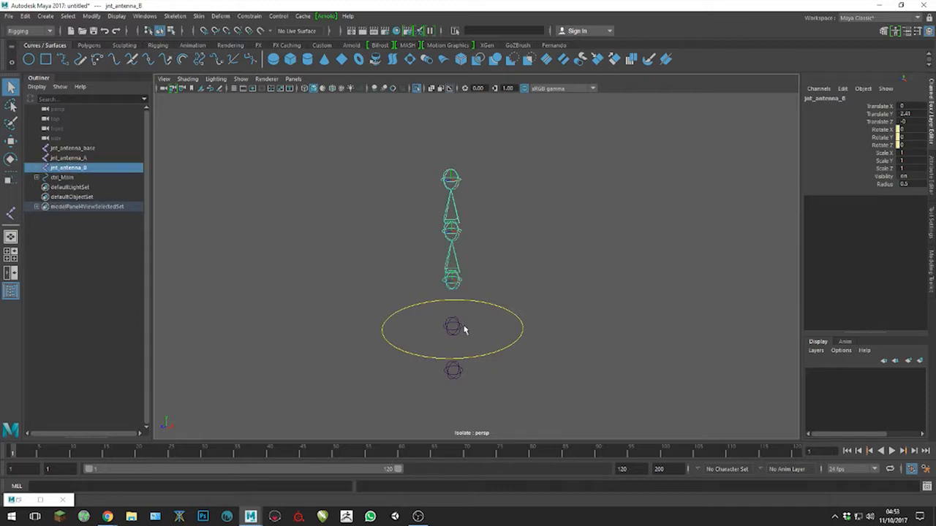
shift+click(463, 328)
key(p)
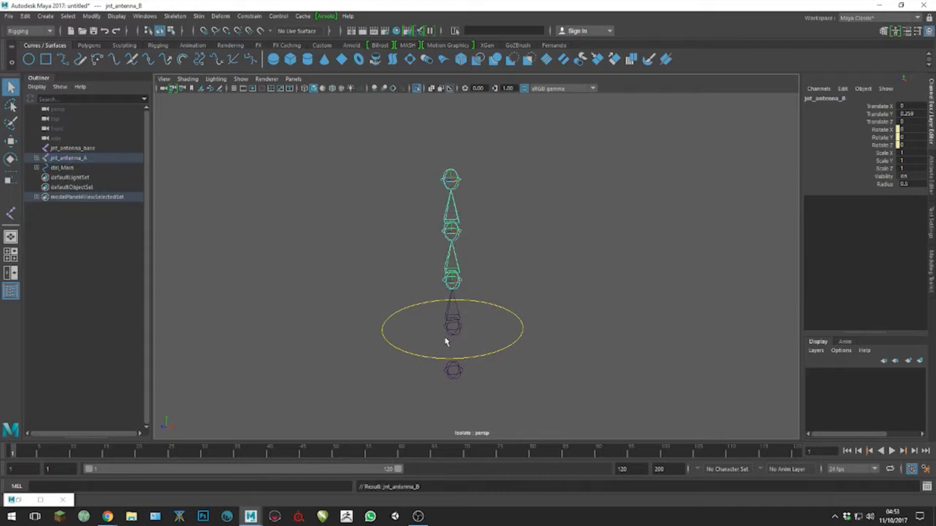
click(450, 329)
shift+click(453, 370)
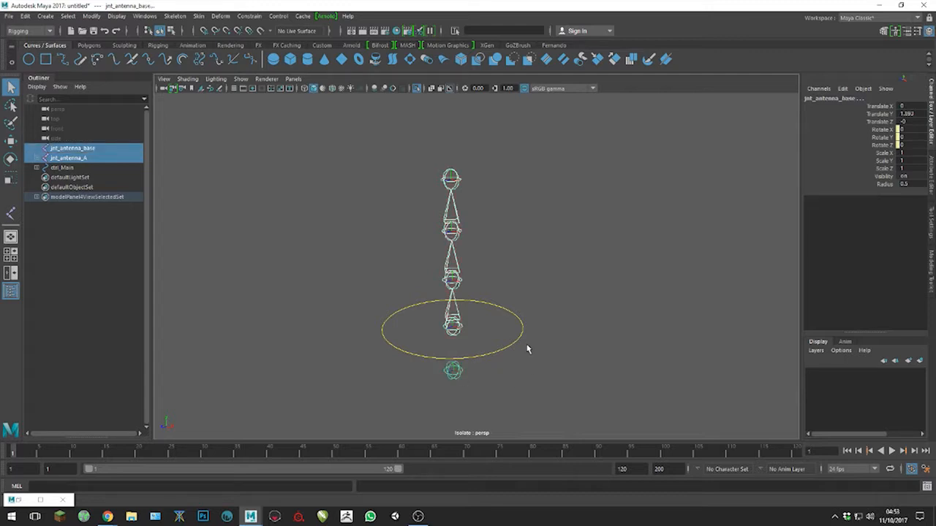
key(p)
- Test rotating the ctrl_Antenna curve about Z with the parented joint chain, and undo the rotation
click(501, 355)
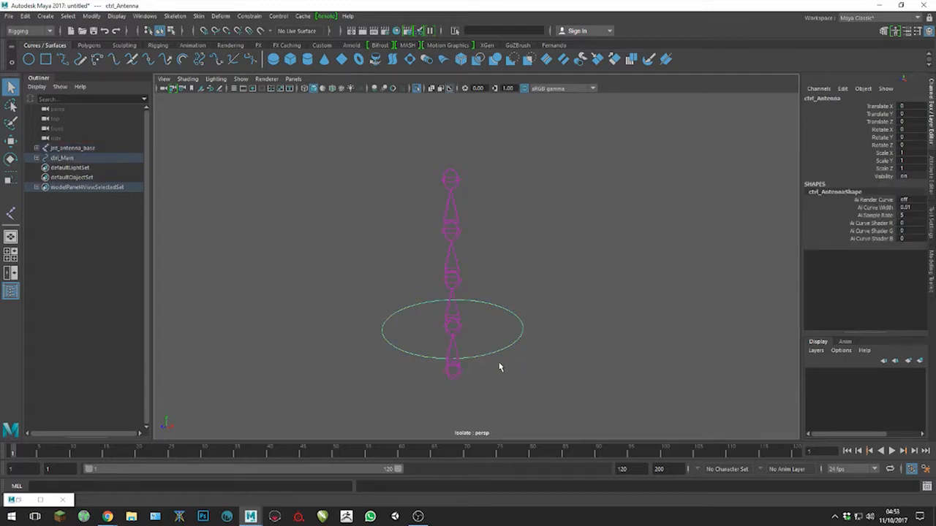
key(e)
mouse_move(482, 359)
mouse_down()
mouse_move(469, 345)
mouse_move(483, 377)
mouse_move(452, 352)
mouse_move(484, 369)
mouse_move(461, 350)
mouse_move(478, 372)
mouse_move(473, 357)
mouse_move(479, 377)
mouse_move(489, 376)
mouse_up()
key(ctrl+z)
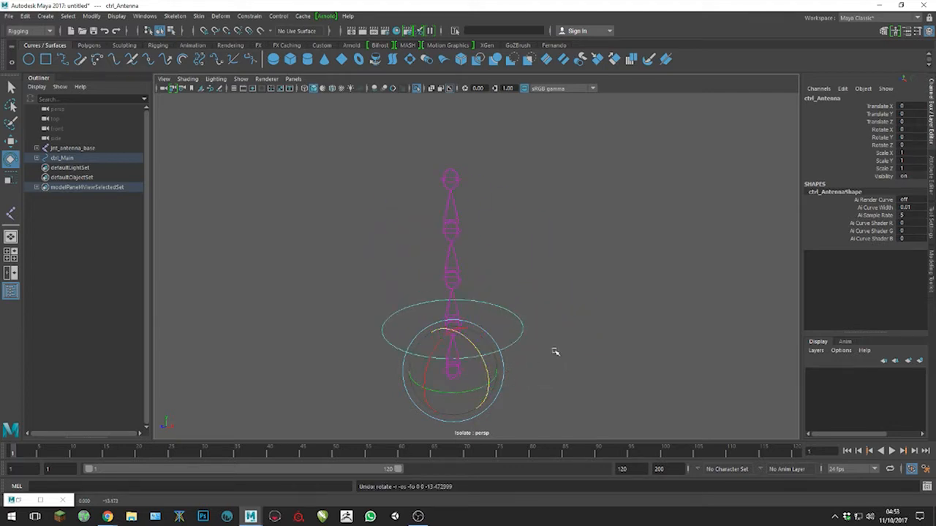
- Close the minimized Hypershade window, turn off the isolated view to show the whole ball model, and clear the selection
click(63, 501)
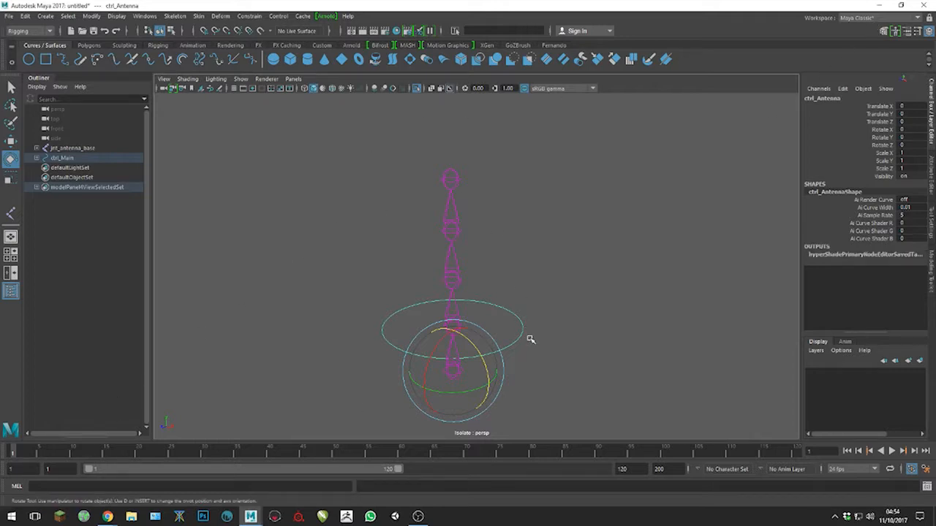
drag(520, 328, 527, 345)
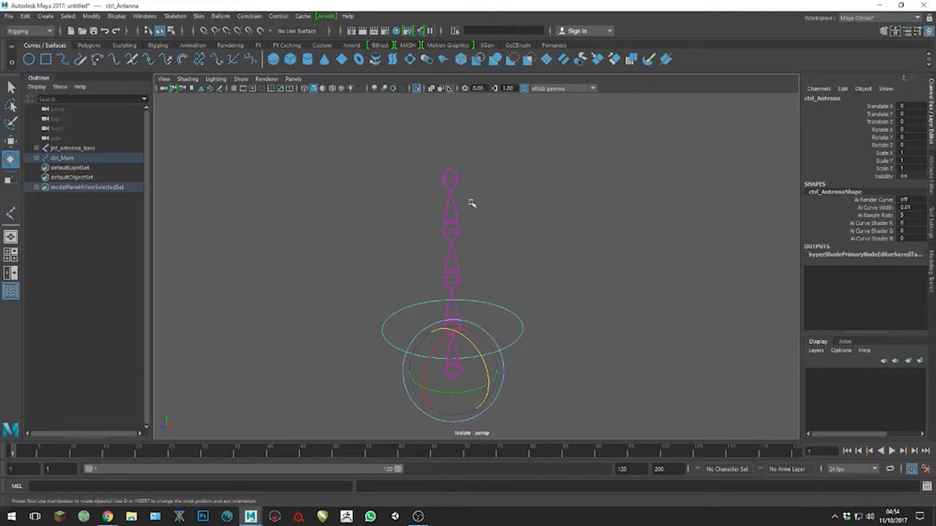
click(416, 88)
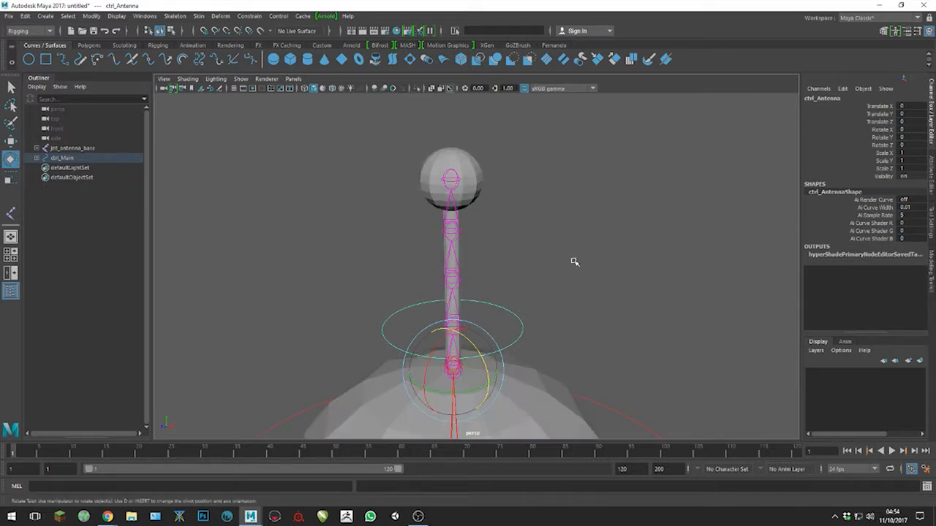
click(575, 261)
- Test scaling the ctrl_Ball curve along Y to check how the antenna follows, and undo each scale
scroll(660, 294, down, 5)
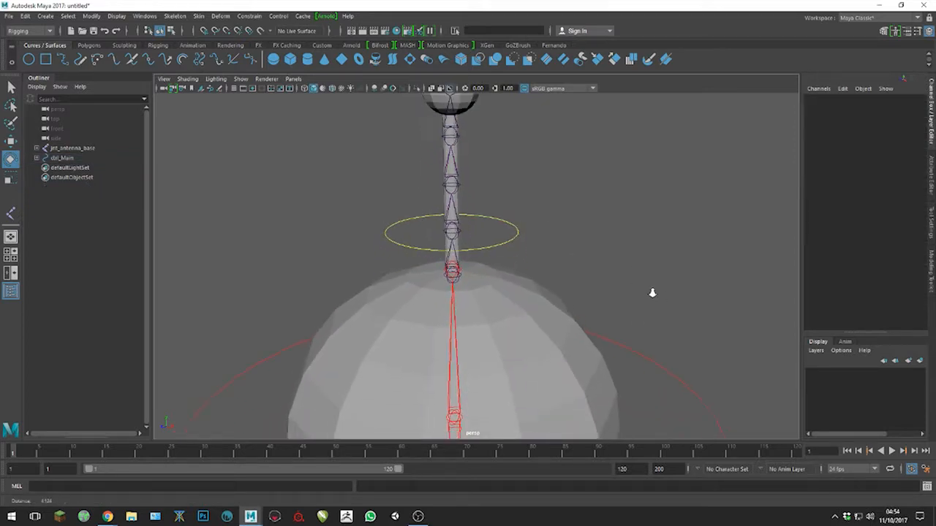
alt+drag(570, 317, 572, 271)
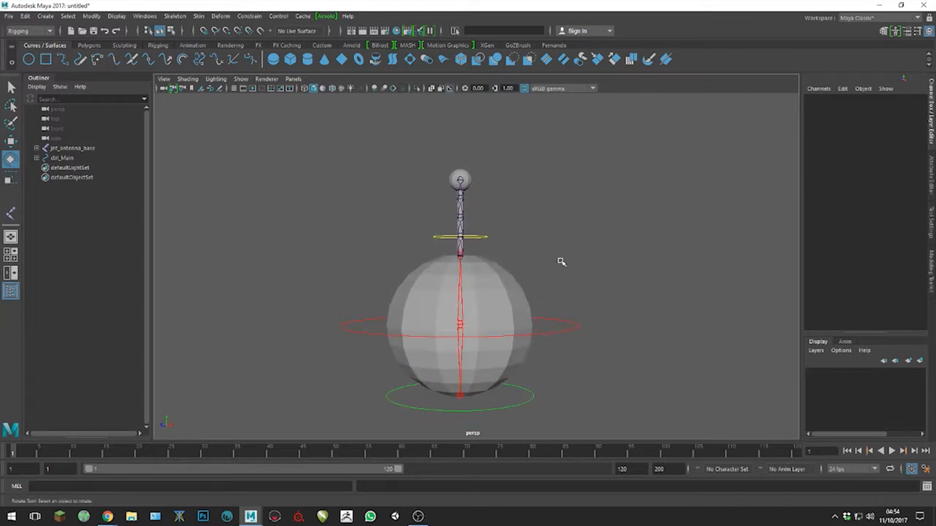
scroll(656, 344, up, 6)
alt+drag(614, 315, 620, 274)
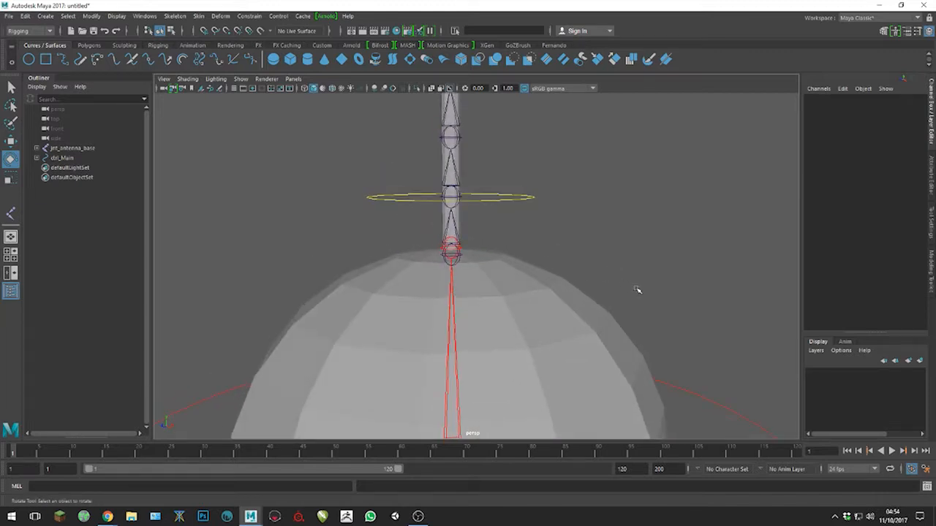
alt+right_drag(636, 288, 551, 280)
alt+right_drag(517, 241, 563, 284)
drag(646, 392, 662, 422)
key(r)
mouse_move(463, 324)
mouse_down()
mouse_move(462, 343)
mouse_move(476, 324)
mouse_up()
key(ctrl+z)
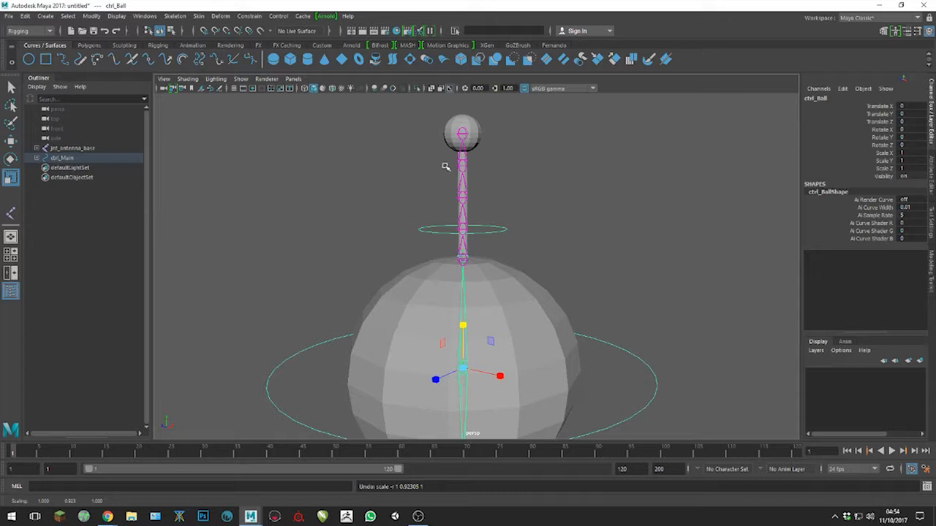
mouse_move(462, 325)
mouse_down()
mouse_move(461, 269)
mouse_move(461, 328)
mouse_move(461, 269)
mouse_move(460, 319)
mouse_move(450, 283)
mouse_move(447, 321)
mouse_up()
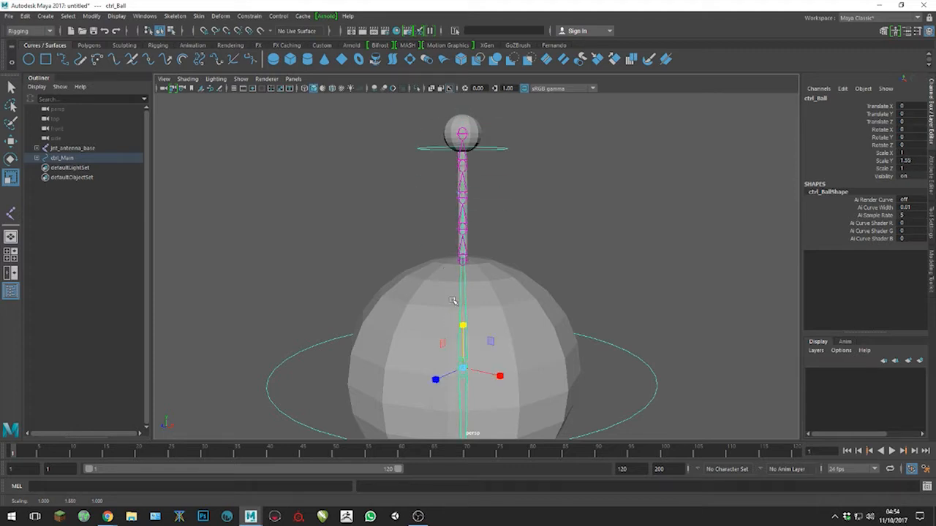
key(ctrl+z)
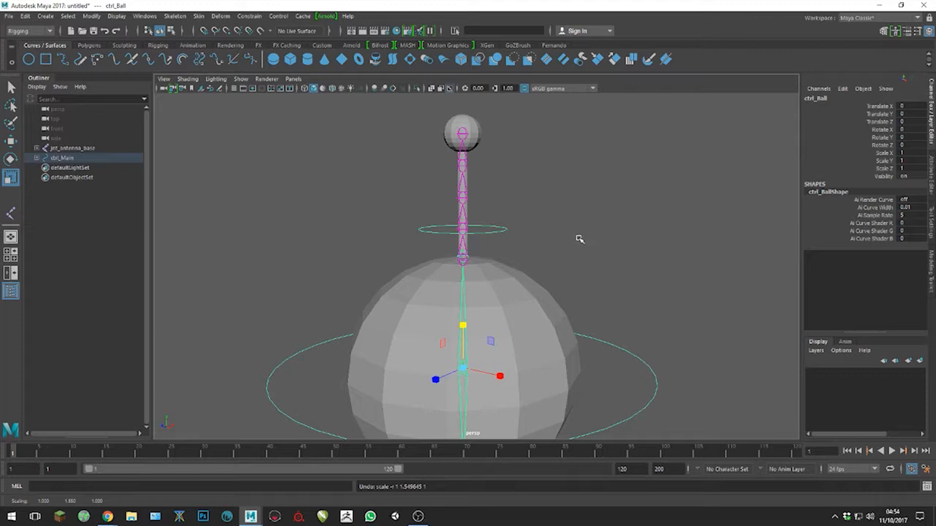
- Clear the selection and examine where the antenna's base joint overlaps the ball's top joint
click(522, 207)
alt+right_drag(522, 207, 495, 276)
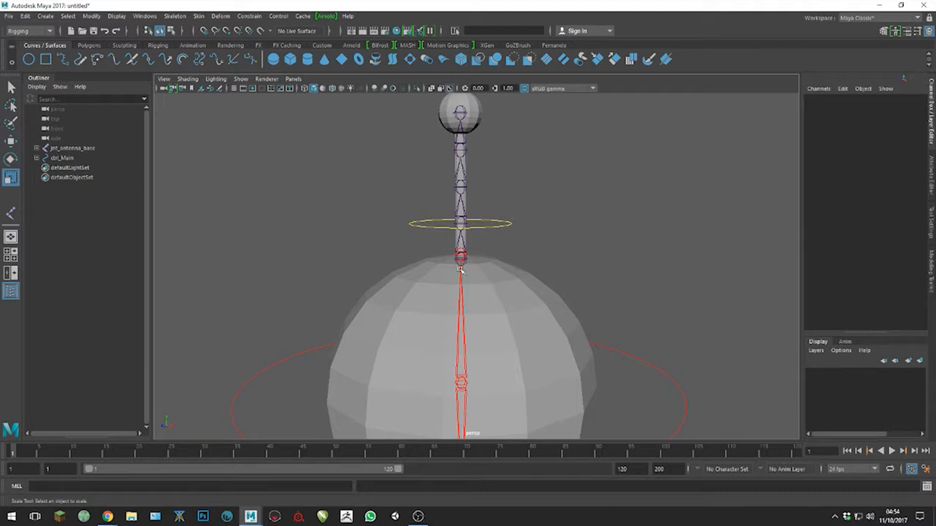
scroll(460, 256, up, 3)
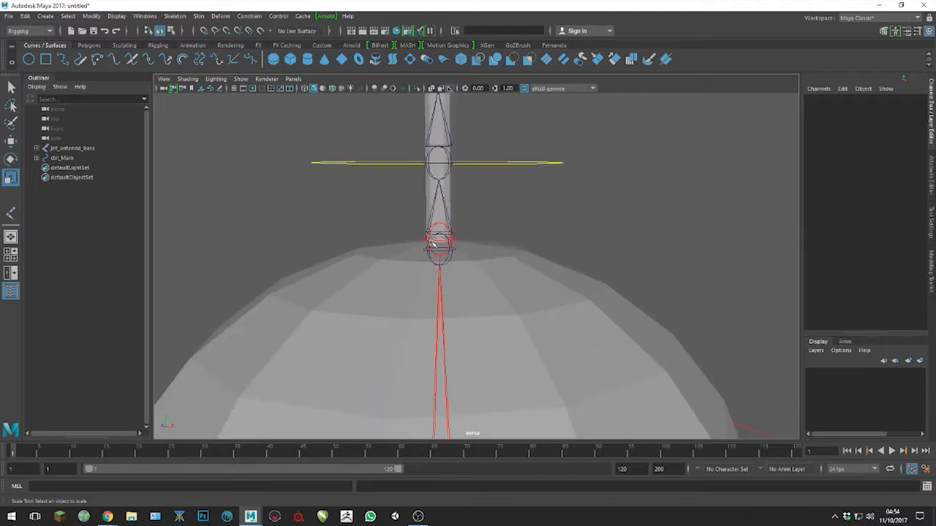
scroll(446, 272, down, 4)
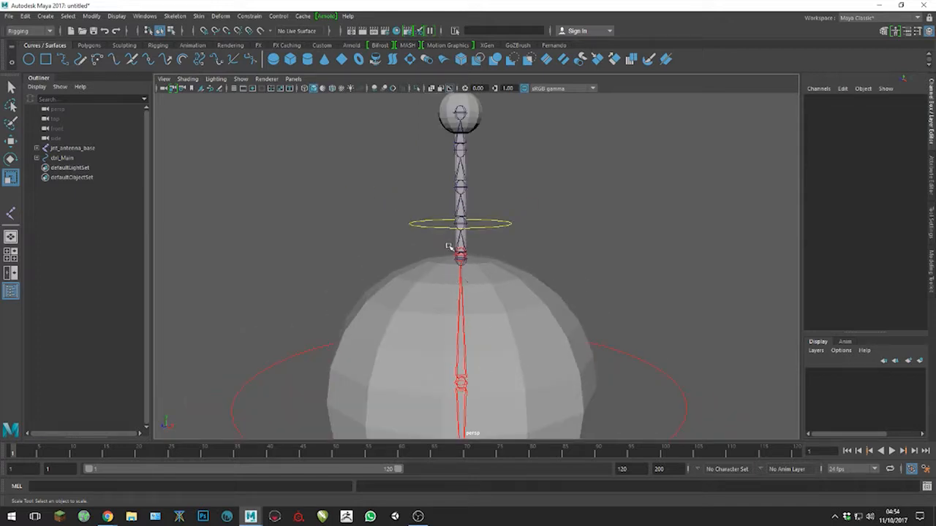
scroll(455, 242, down, 3)
scroll(459, 244, up, 7)
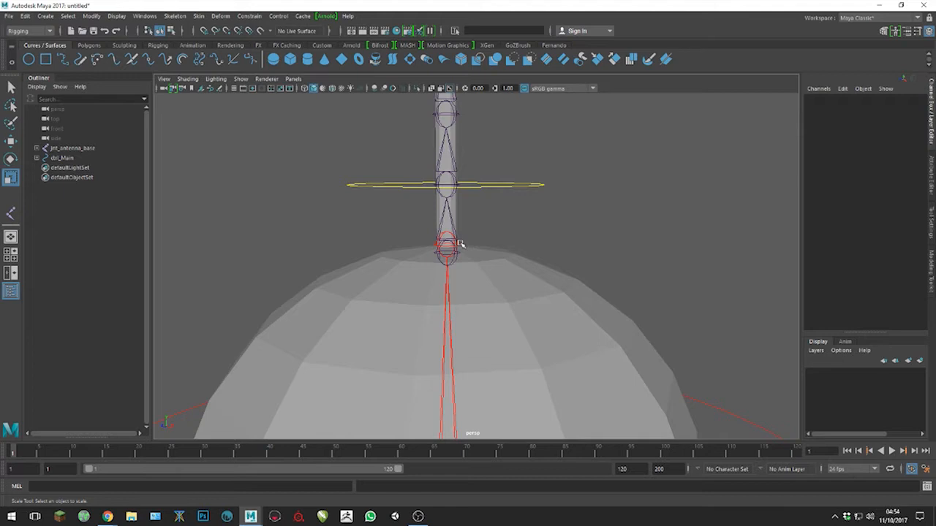
scroll(460, 244, down, 3)
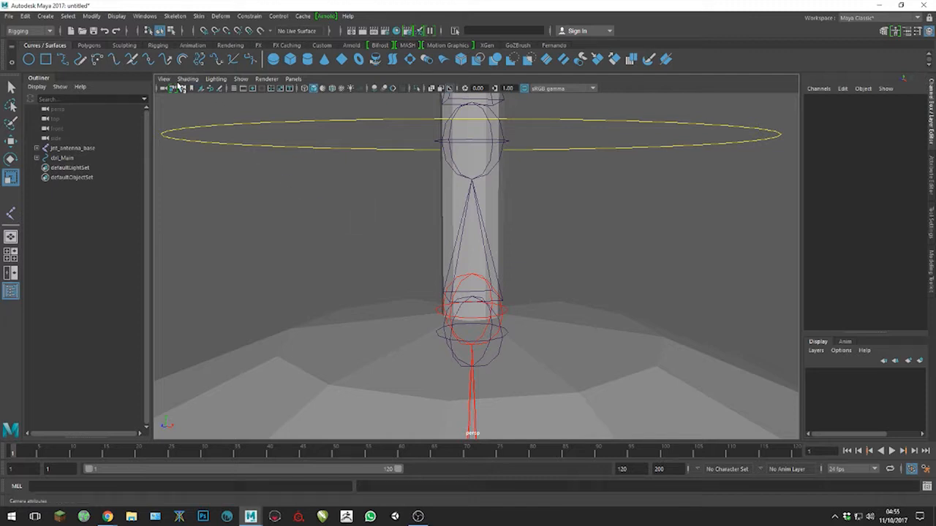
- Create a locator and move it beside the antenna, to about -2.14 in X and 2.69 in Y
click(67, 16)
mouse_move(45, 16)
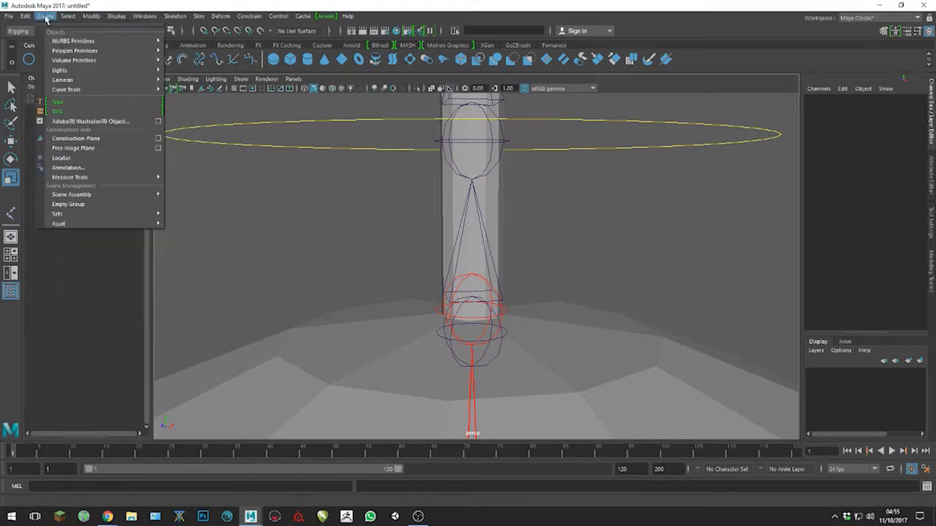
click(65, 158)
key(f)
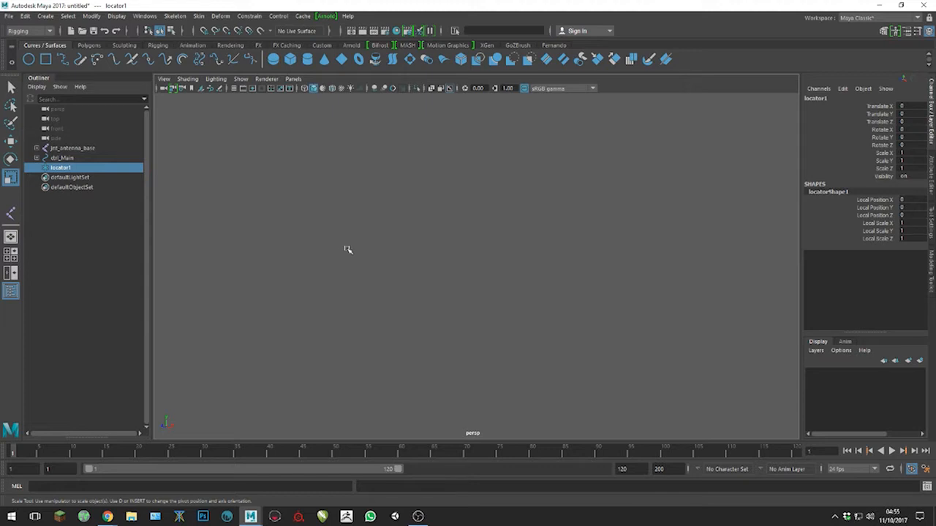
scroll(347, 248, down, 10)
scroll(346, 249, down, 5)
key(w)
drag(475, 348, 479, 172)
drag(518, 225, 407, 212)
alt+drag(439, 204, 439, 249)
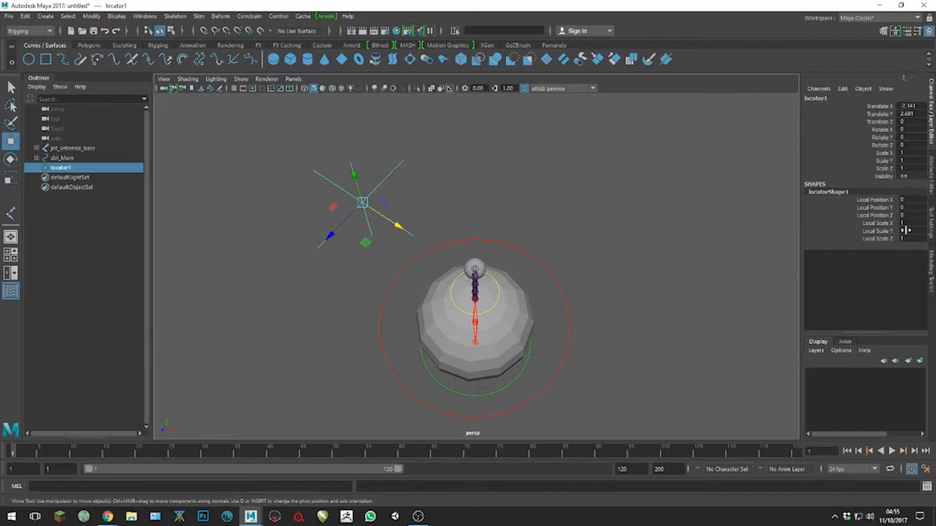
- Set the locator shape's Local Scale X, Y and Z to 0.2
alt+drag(497, 226, 497, 198)
scroll(509, 198, down, 3)
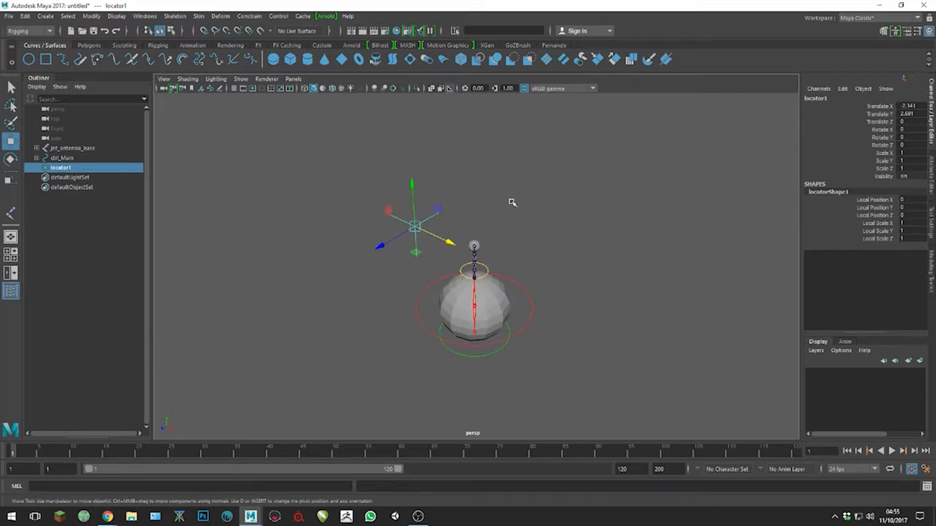
scroll(512, 200, up, 5)
alt+middle_drag(513, 205, 529, 252)
alt+drag(530, 254, 531, 236)
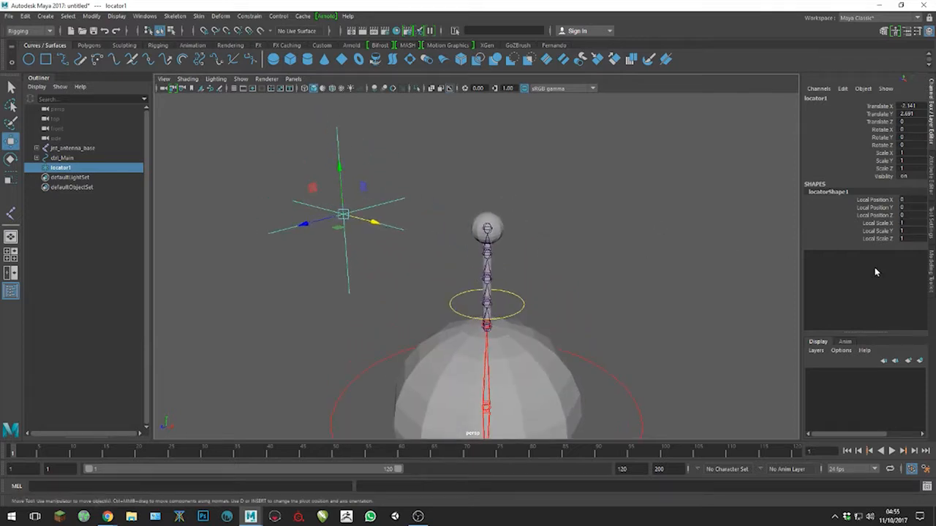
drag(909, 223, 912, 239)
click(912, 239)
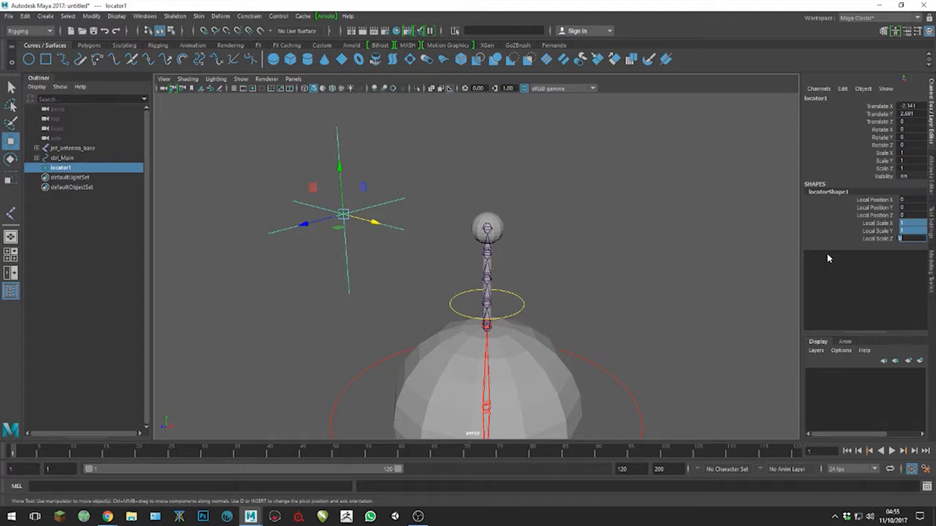
text(0.2)
key(Return)
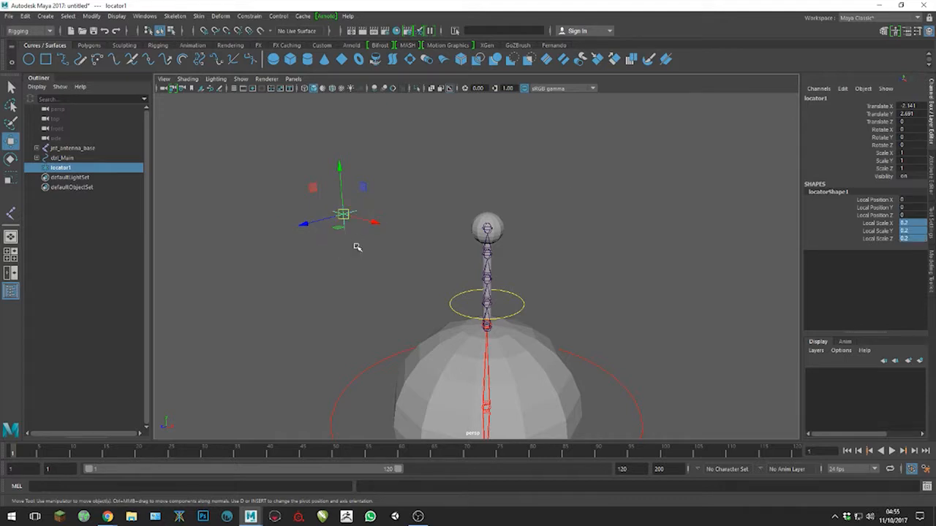
- Snap the locator onto the antenna's base joint at the top of the ball
alt+right_drag(355, 241, 371, 258)
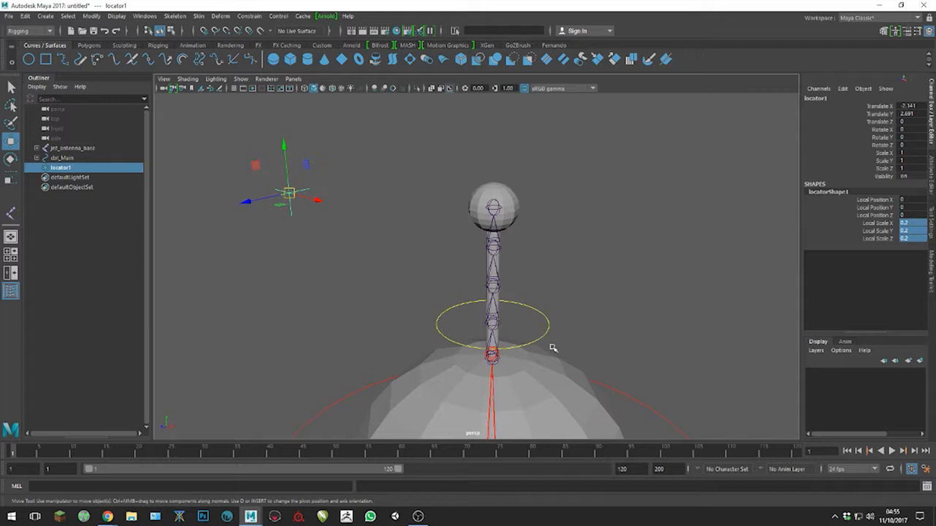
alt+middle_drag(558, 374, 530, 268)
alt+right_drag(530, 268, 771, 463)
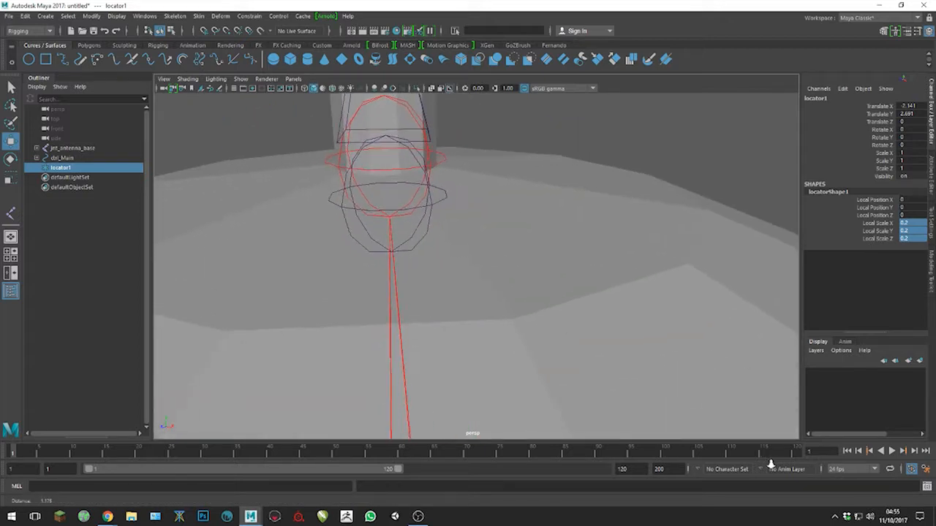
alt+middle_drag(526, 181, 553, 251)
alt+drag(553, 251, 558, 241)
alt+middle_drag(554, 212, 552, 255)
key(v)
middle_drag(462, 239, 462, 239)
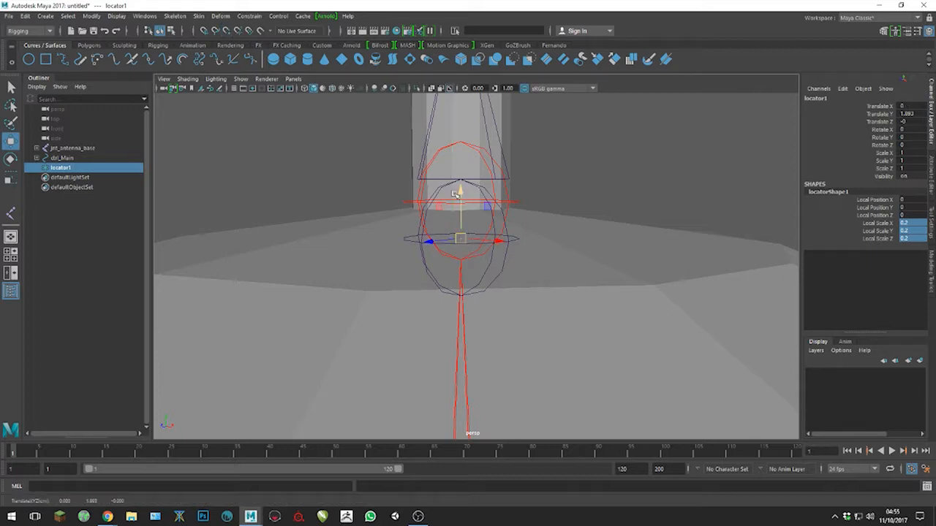
- Isolate the locator with jnt_antenna_base and the ball's top joint, and select only the locator
alt+right_drag(628, 212, 460, 174)
mouse_move(606, 214)
alt+mouse_down()
mouse_move(576, 221)
mouse_move(604, 217)
alt+mouse_up()
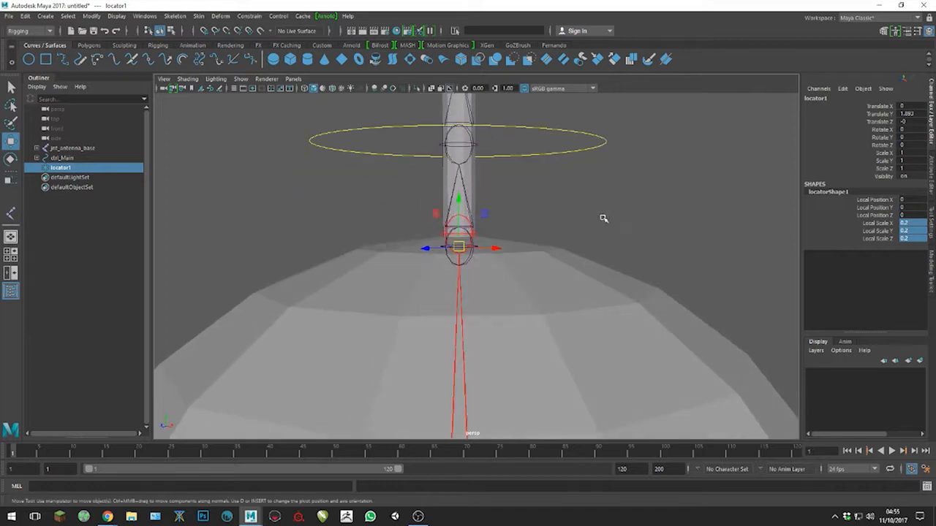
shift+click(475, 235)
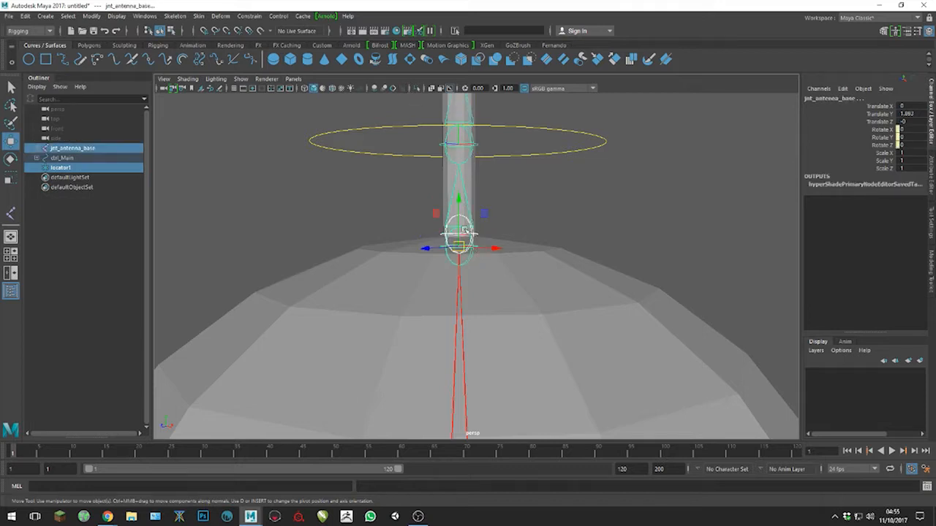
click(417, 88)
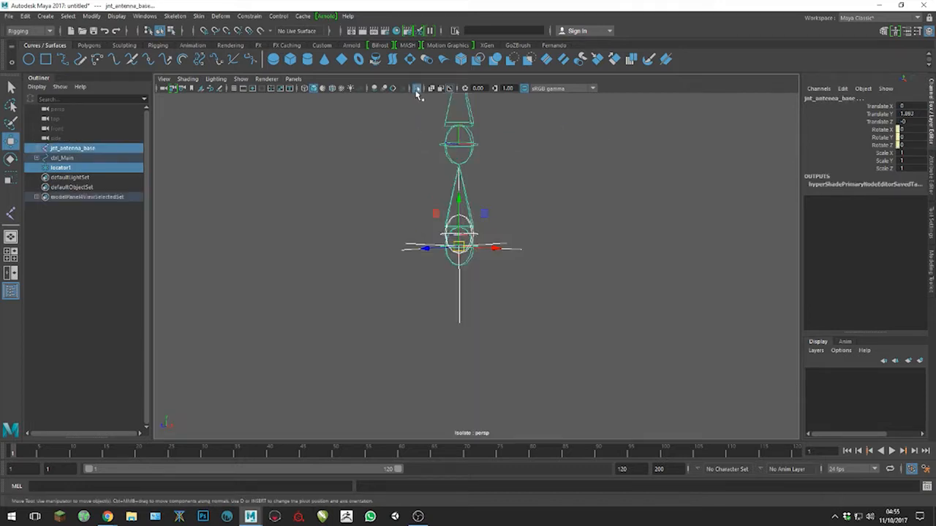
click(544, 275)
alt+drag(541, 253, 588, 266)
click(549, 308)
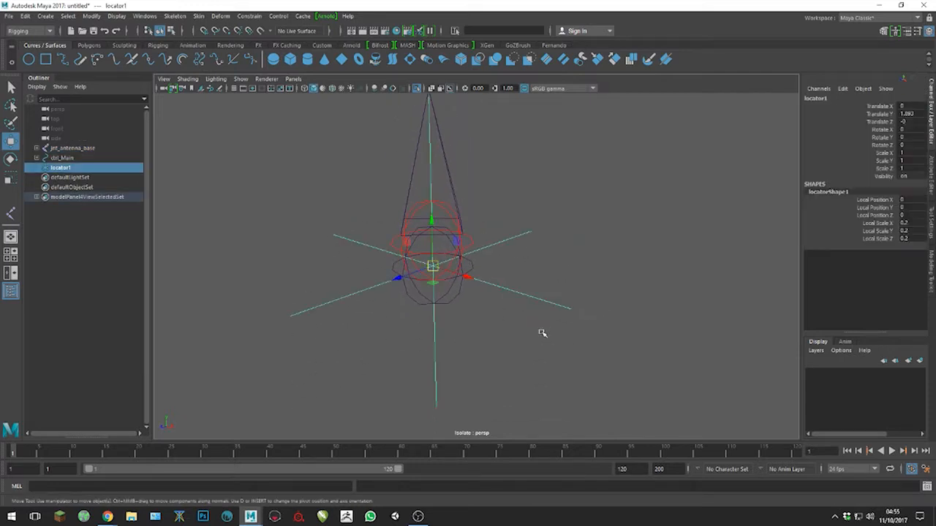
- Select jnt_upper_ball, jnt_antenna_base and the locator one after another to identify the overlapping objects
click(483, 245)
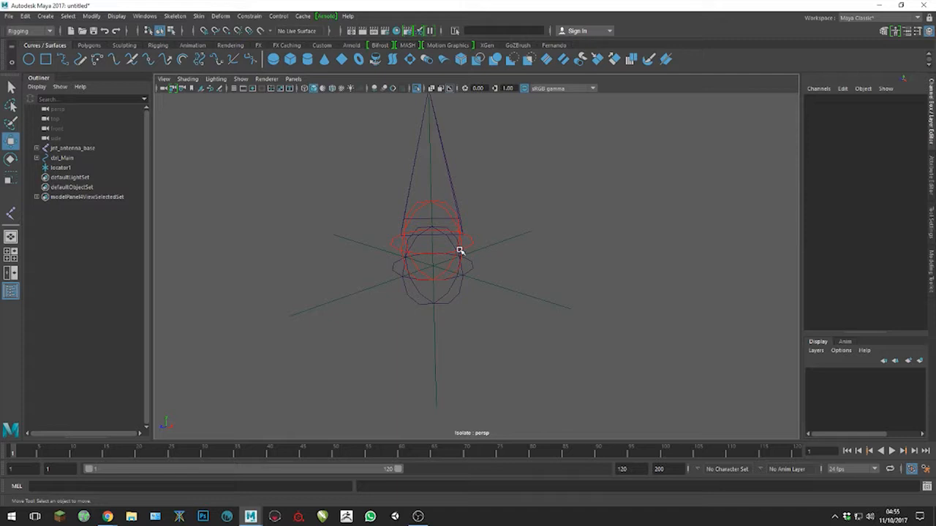
click(470, 246)
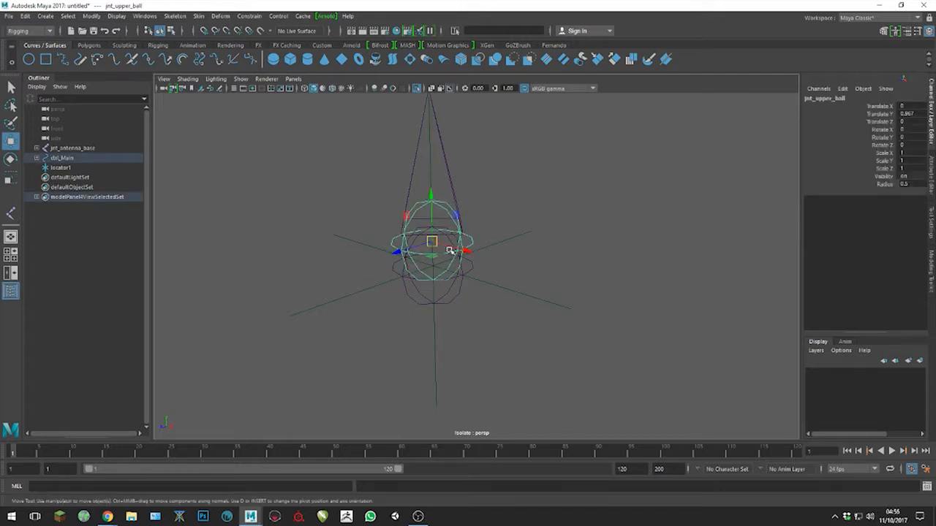
click(524, 201)
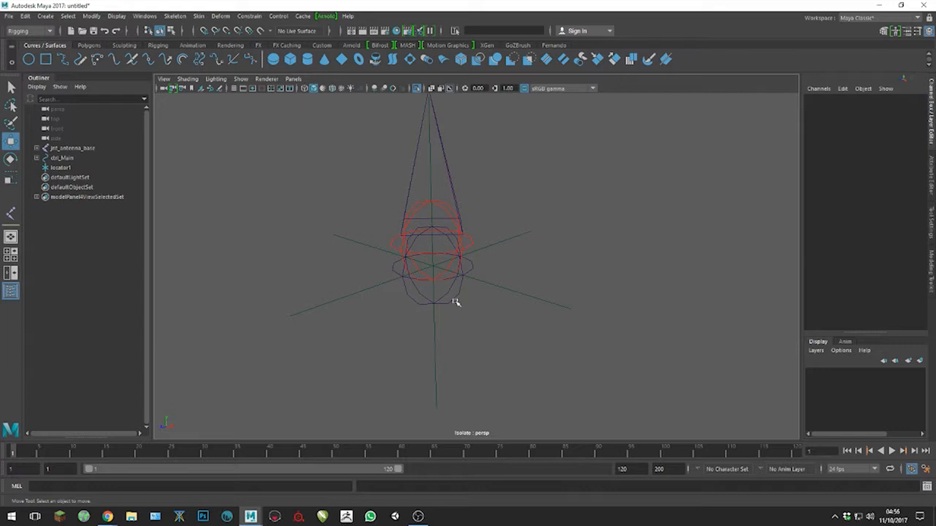
click(452, 302)
click(520, 346)
drag(522, 263, 522, 325)
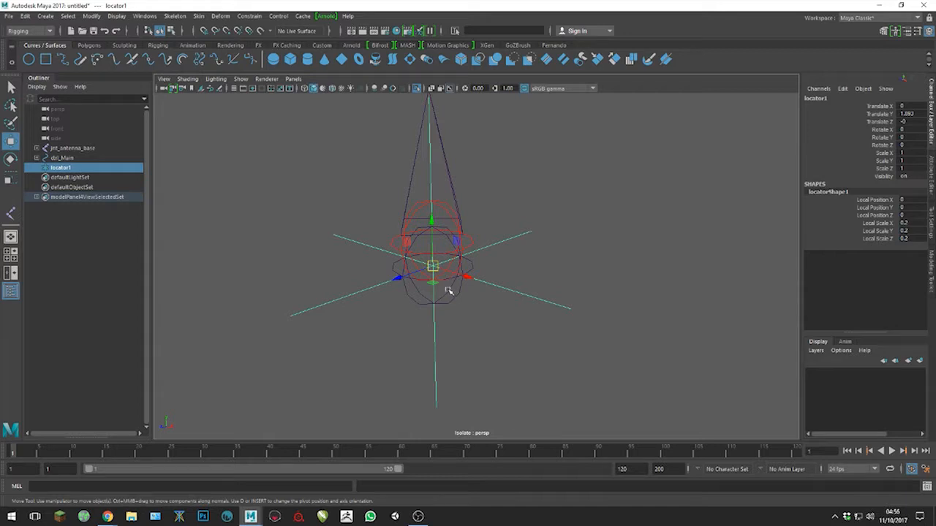
- Parent-constrain jnt_antenna_base to the locator
click(525, 271)
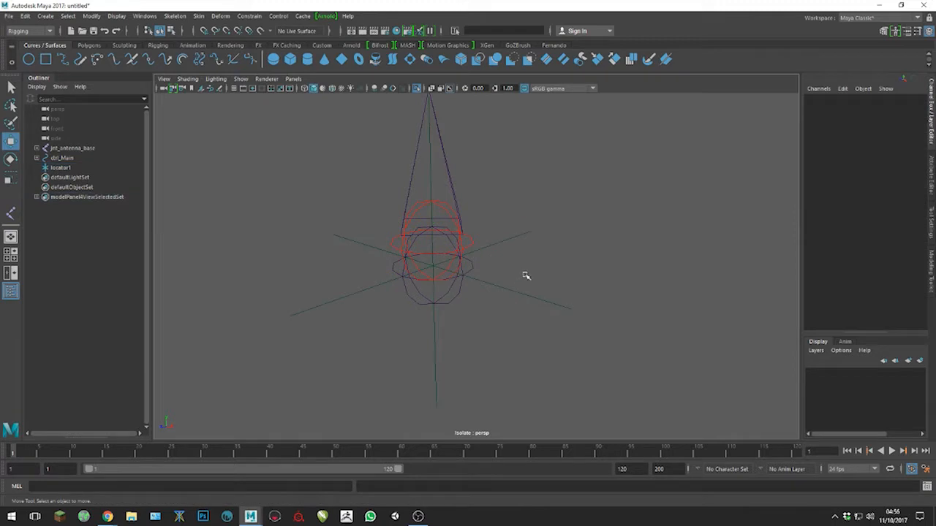
drag(525, 271, 526, 341)
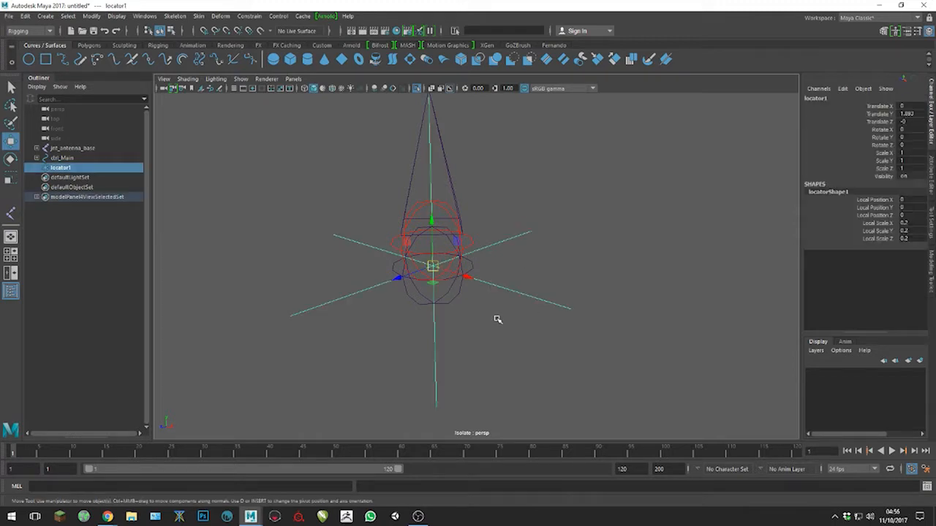
shift+click(459, 297)
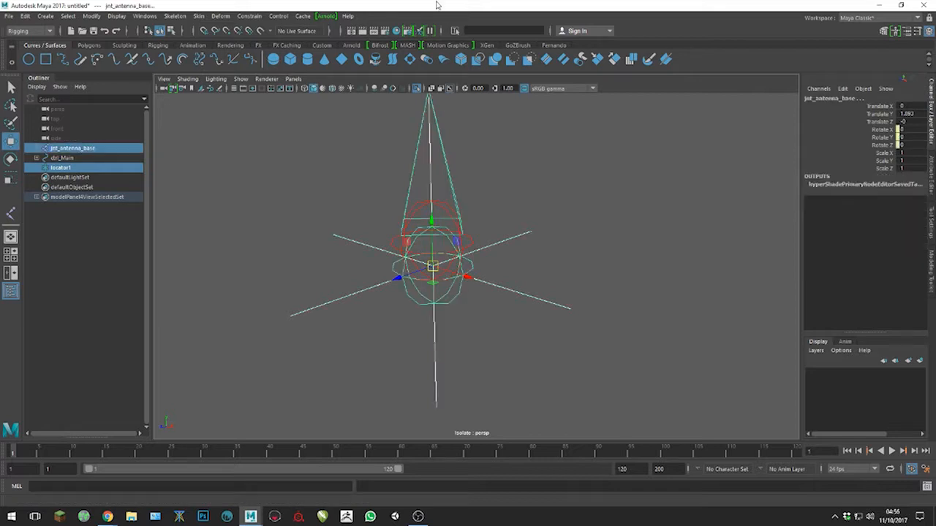
click(251, 17)
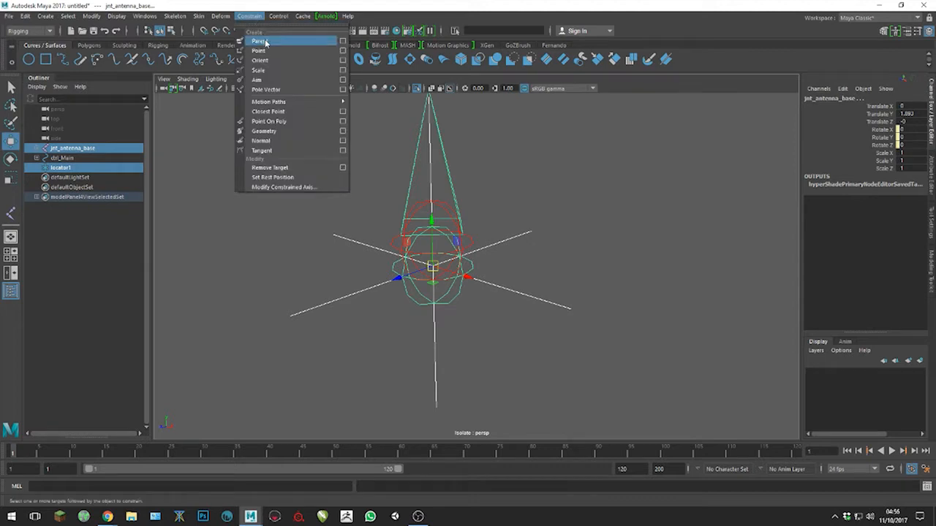
click(287, 46)
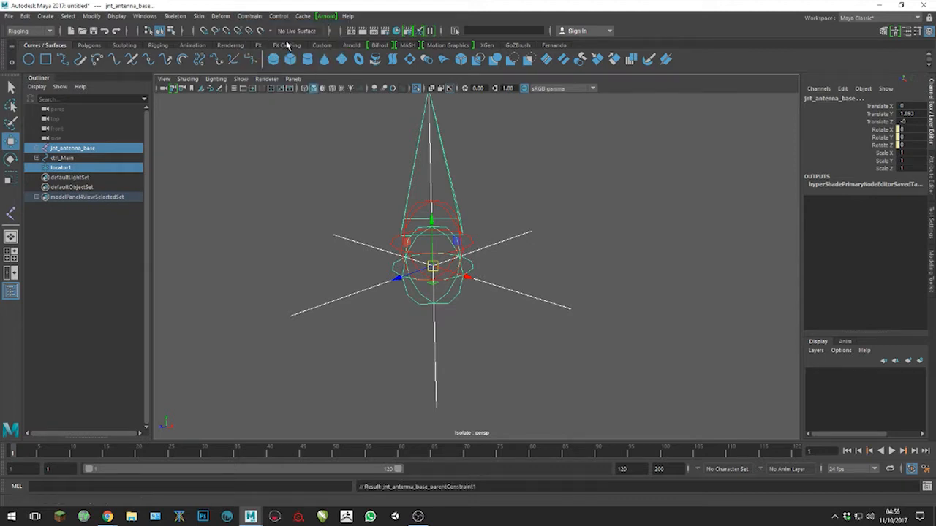
click(517, 276)
drag(518, 277, 548, 340)
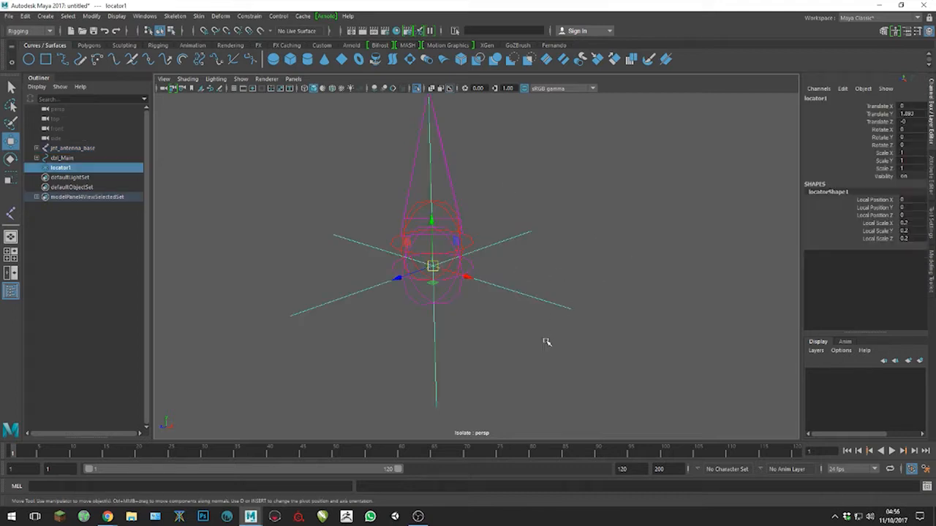
drag(514, 259, 549, 337)
drag(514, 266, 546, 348)
drag(522, 277, 558, 343)
scroll(560, 298, up, 4)
scroll(558, 297, down, 10)
alt+middle_drag(533, 151, 542, 270)
alt+middle_drag(515, 373, 515, 203)
scroll(518, 228, up, 6)
alt+middle_drag(515, 141, 532, 269)
scroll(515, 311, up, 5)
scroll(533, 269, up, 2)
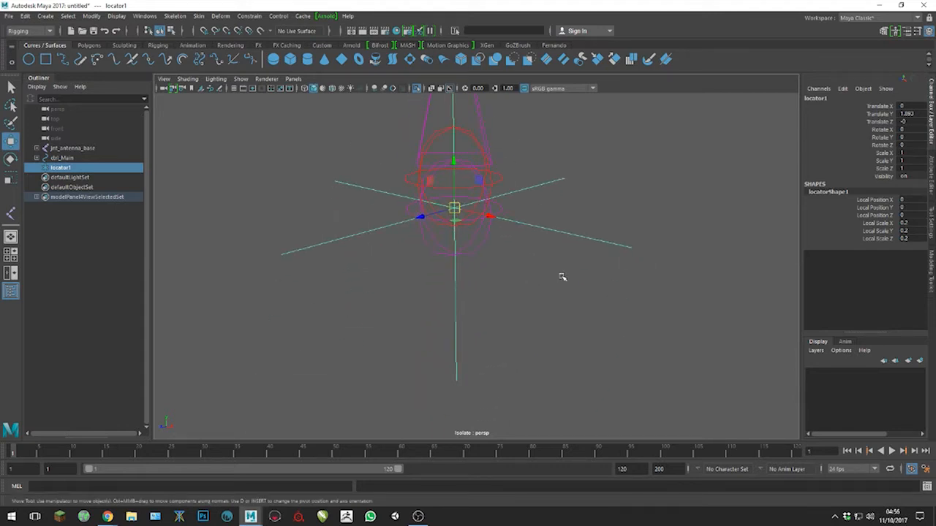
- Parent the locator under jnt_upper_ball and turn off the isolated display to show the whole rig
click(549, 295)
drag(544, 215, 552, 247)
click(504, 178)
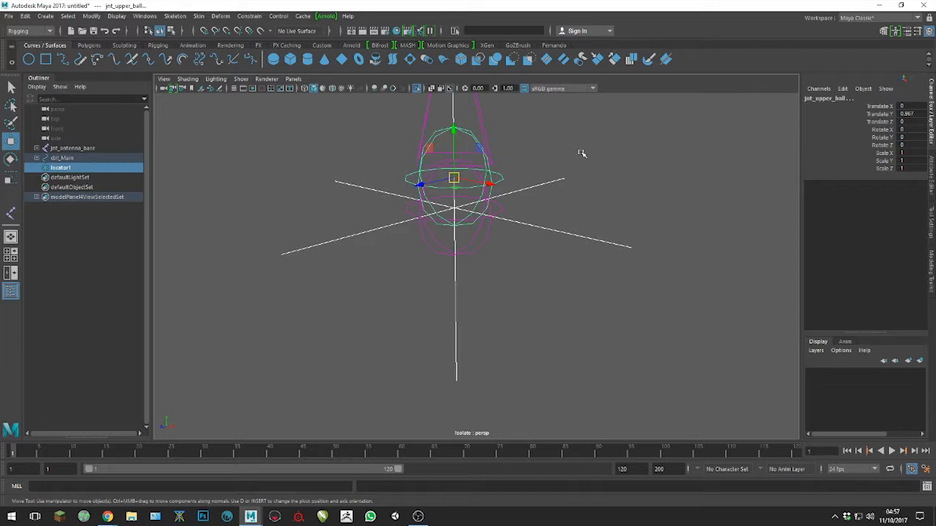
key(p)
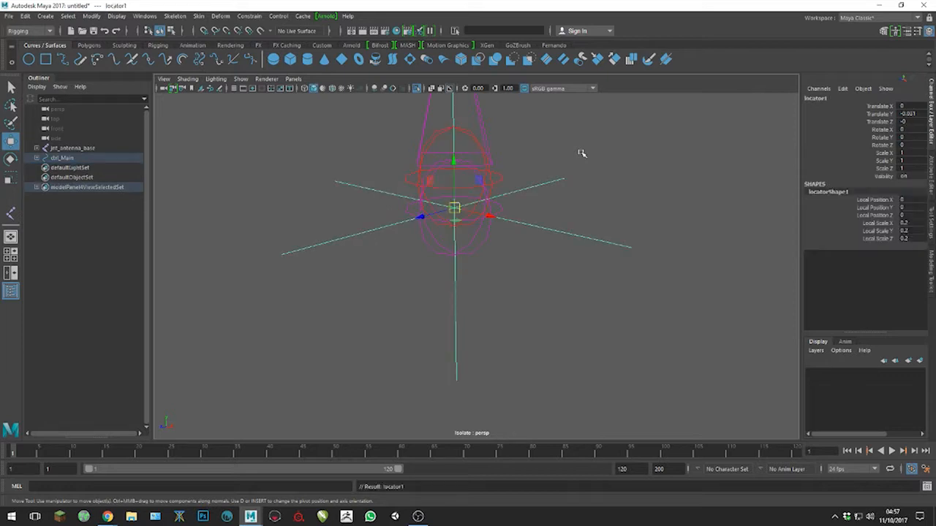
click(417, 89)
scroll(553, 331, down, 10)
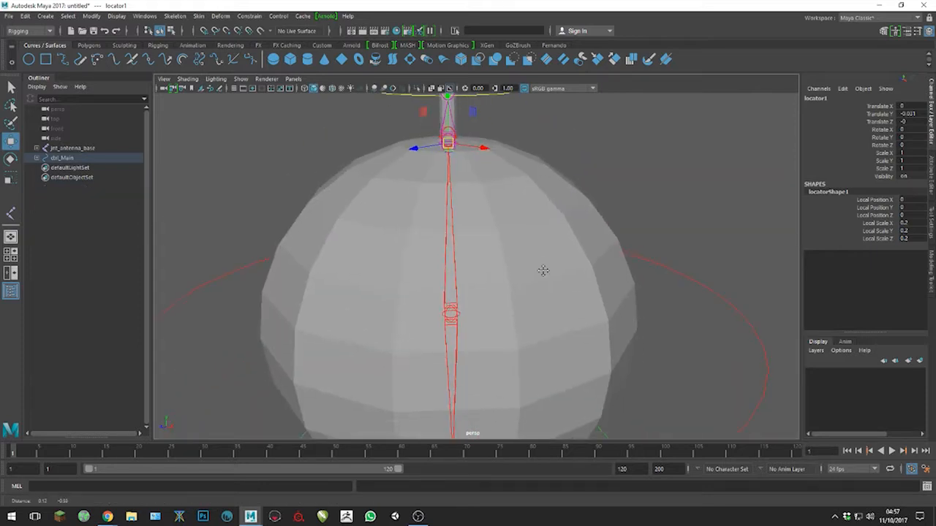
- Try scaling ctrl_Ball vertically to test the antenna attachment, and undo the scaling
drag(611, 303, 644, 356)
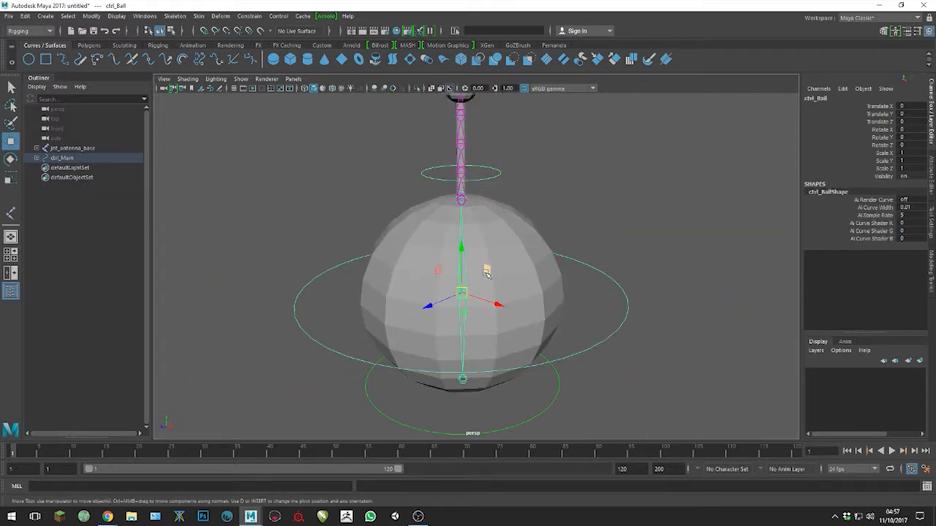
key(r)
mouse_move(462, 251)
mouse_down()
mouse_move(462, 281)
mouse_move(460, 227)
mouse_move(460, 271)
mouse_move(459, 253)
mouse_up()
key(ctrl+z)
- Examine closely how the antenna base joint and the upper ball joint meet at the top of the ball
alt+right_drag(553, 208, 633, 376)
alt+middle_drag(606, 221, 597, 335)
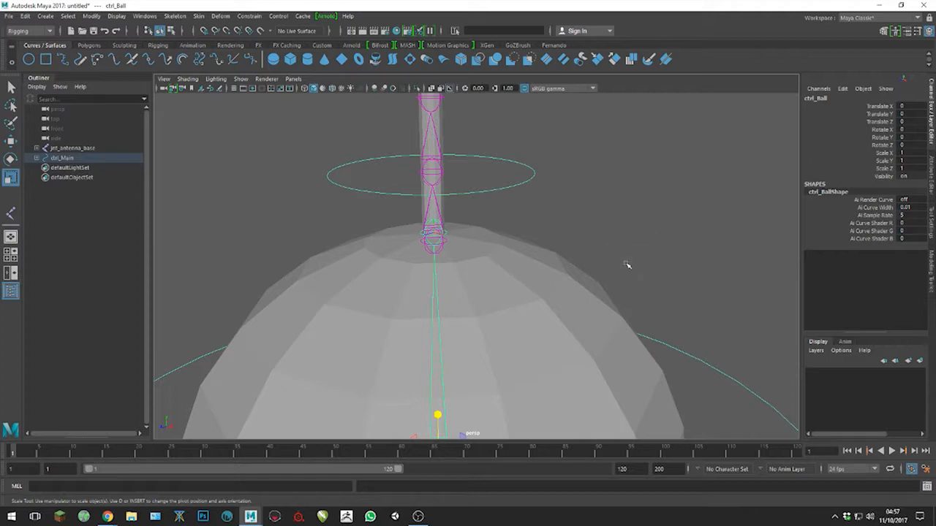
alt+right_drag(620, 213, 636, 243)
alt+middle_drag(560, 169, 588, 205)
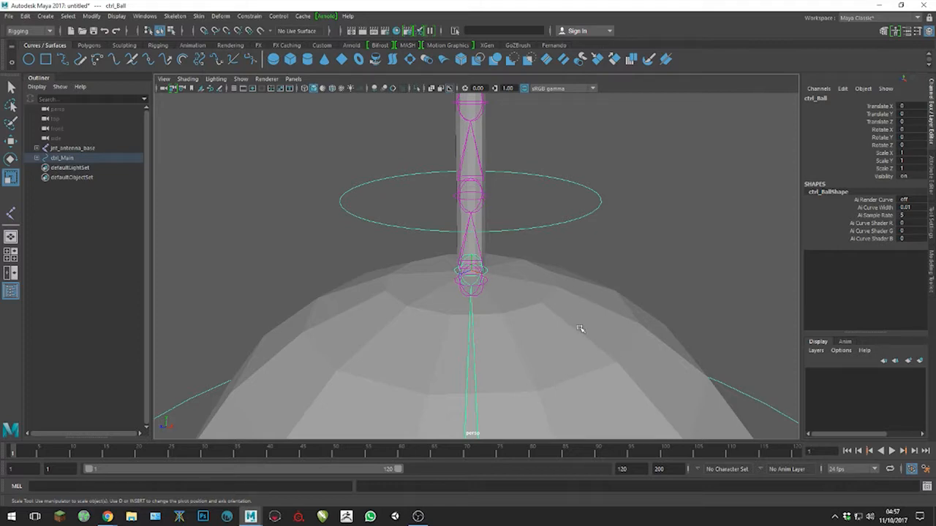
key(f)
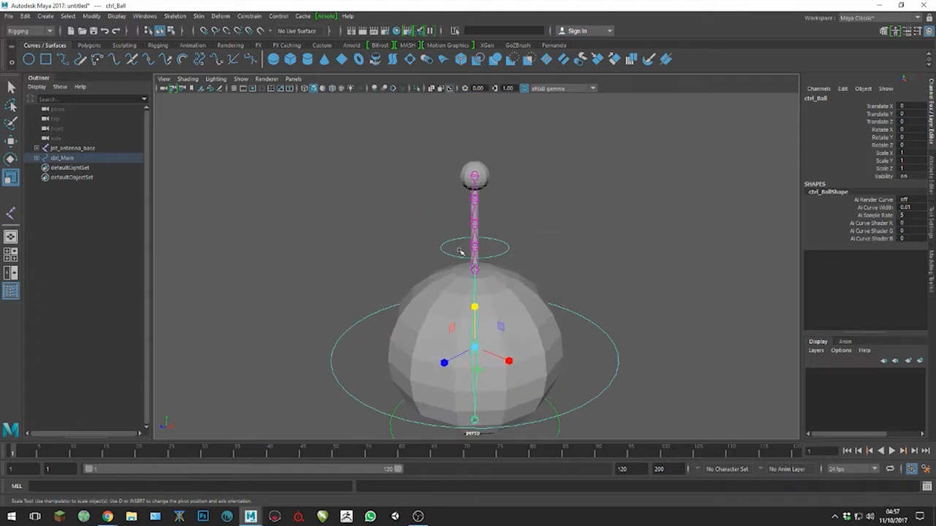
scroll(459, 249, up, 3)
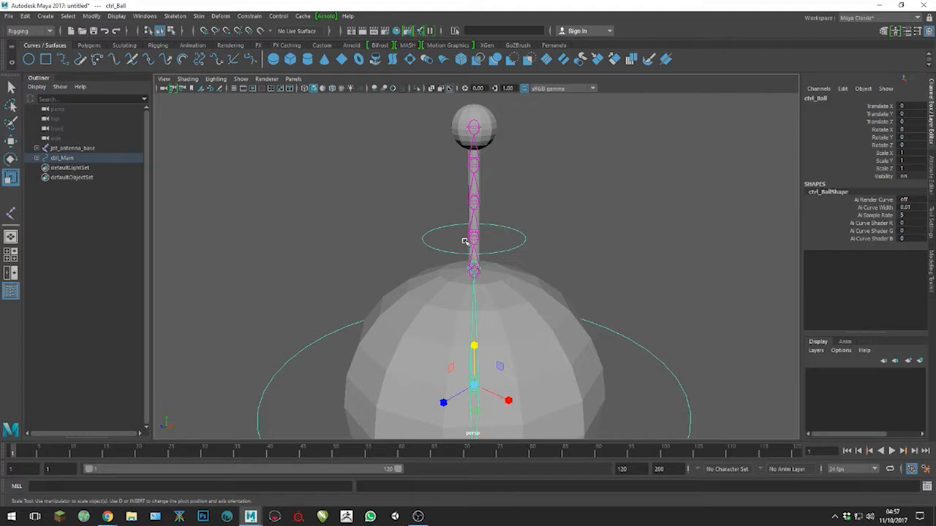
scroll(465, 241, down, 3)
scroll(468, 241, up, 8)
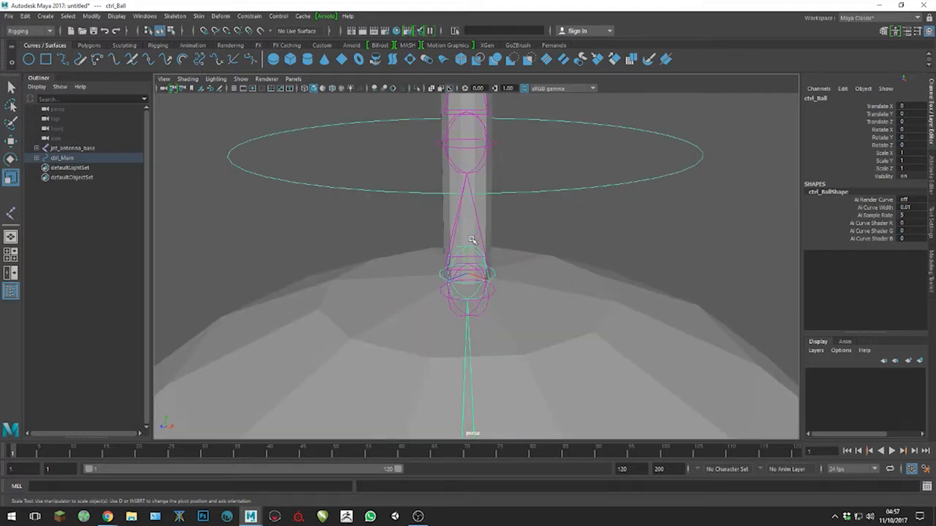
scroll(471, 240, up, 4)
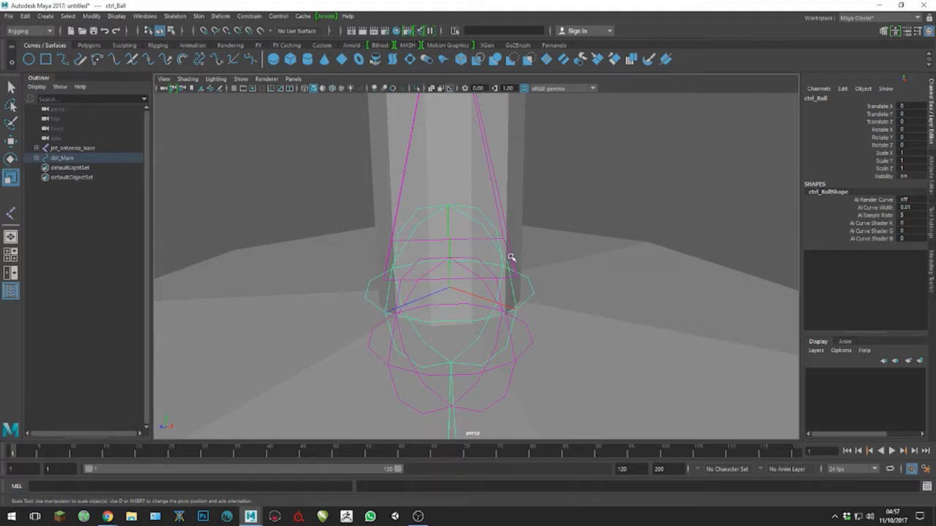
scroll(511, 258, down, 3)
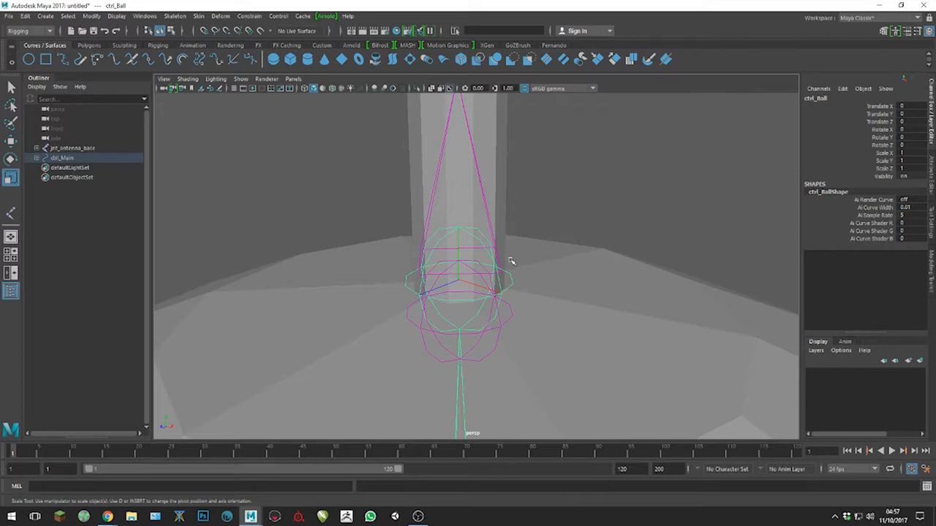
scroll(537, 275, down, 5)
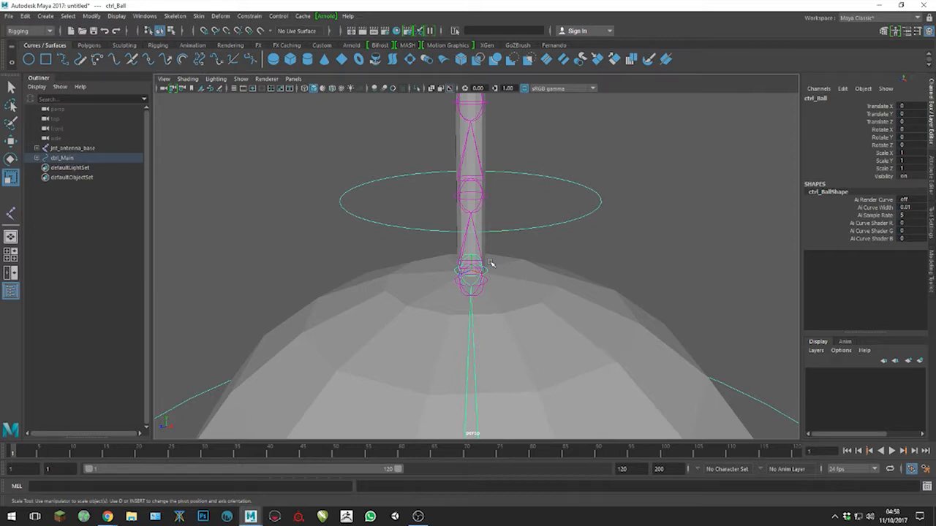
scroll(490, 264, up, 3)
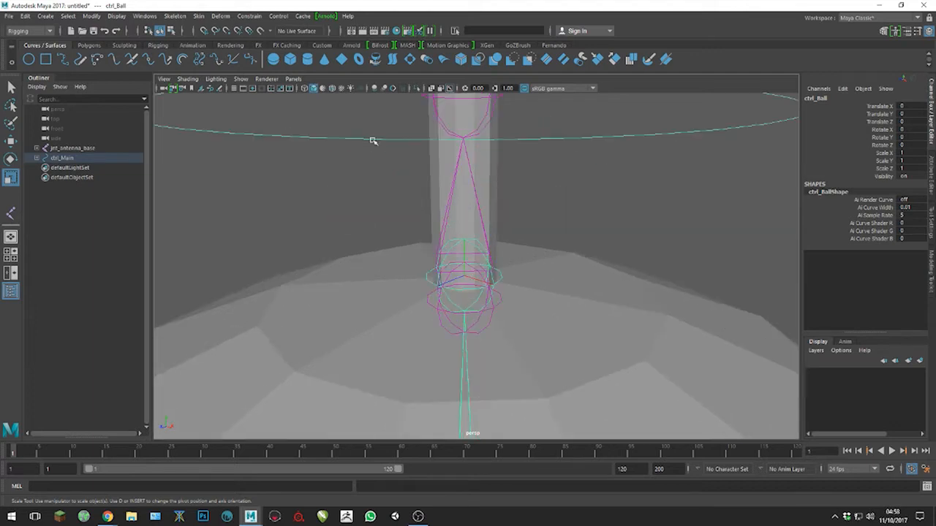
- Review the available constraint types and expand the jnt_antenna_base and ctrl_Main hierarchies to inspect their children
click(249, 16)
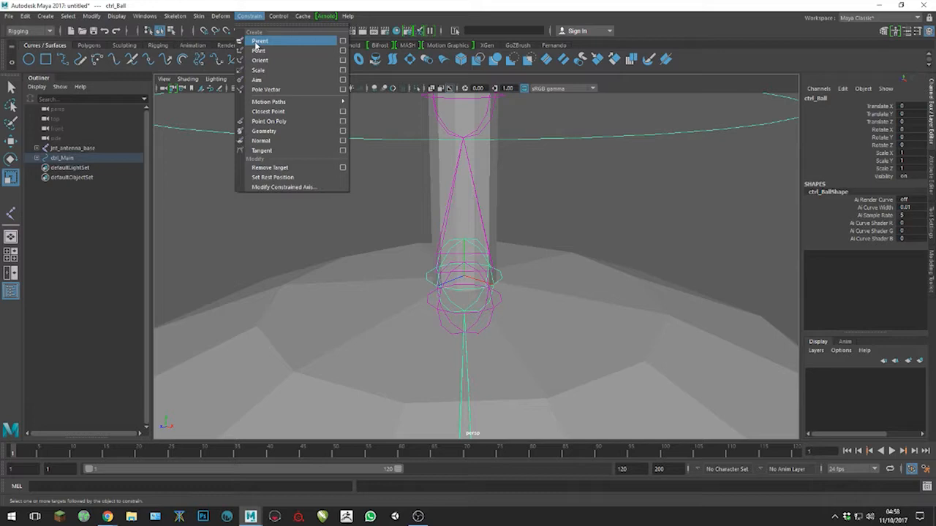
click(350, 6)
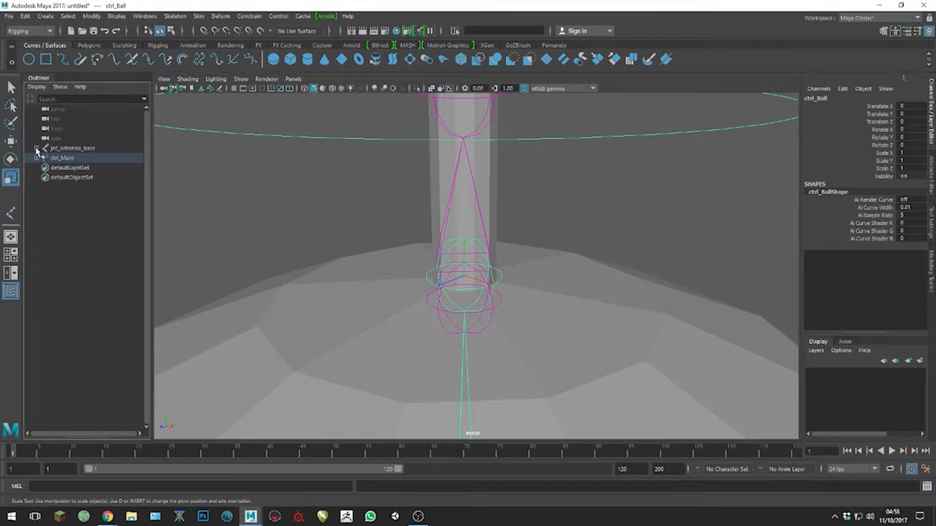
click(36, 149)
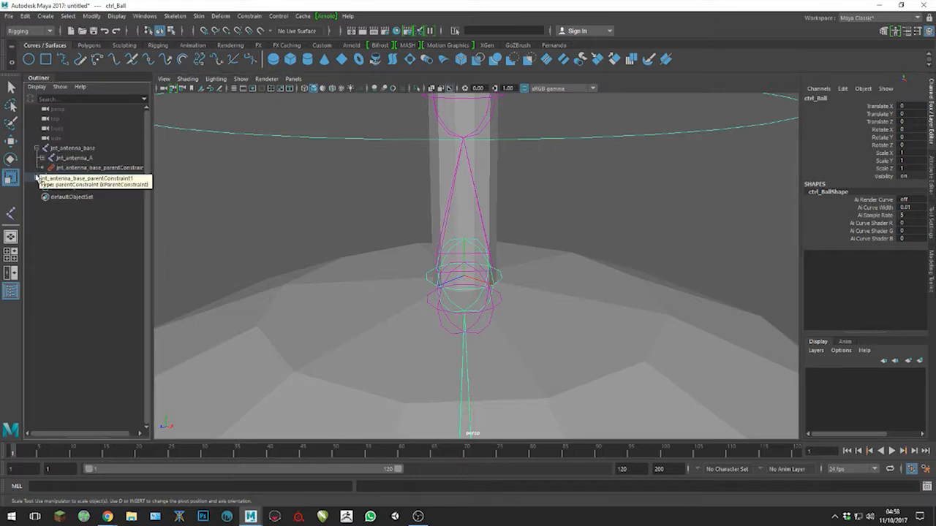
click(37, 177)
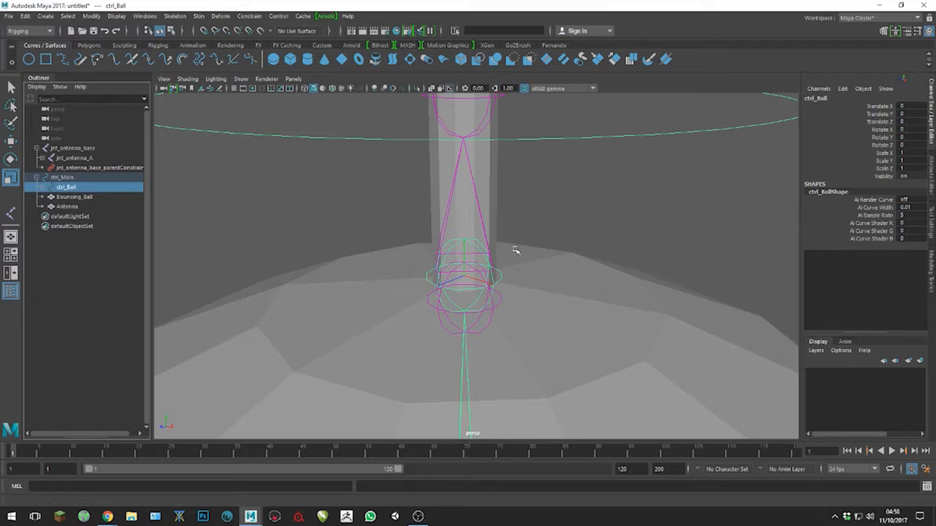
- Select the locator at the antenna's base and bring it into close view from inside the ball
click(596, 239)
alt+drag(578, 283, 479, 135)
click(475, 131)
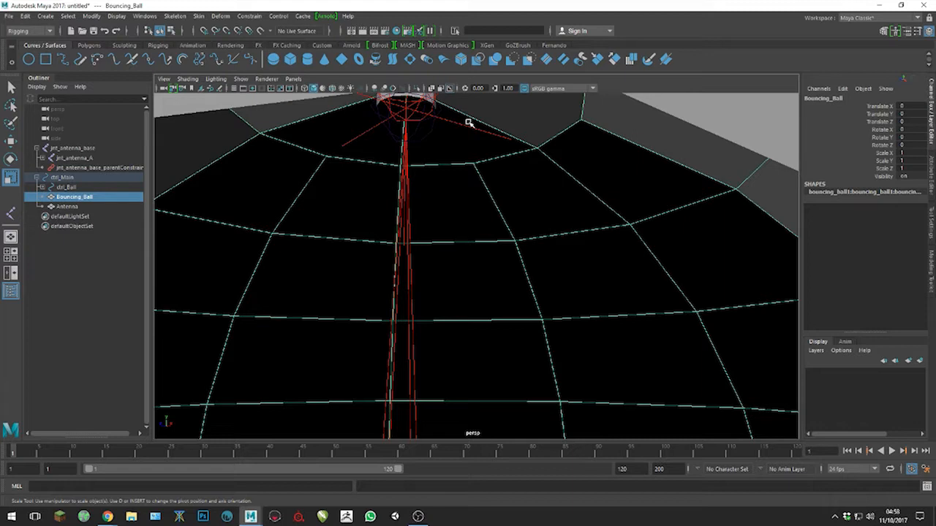
click(461, 125)
alt+middle_drag(518, 147, 549, 312)
alt+right_drag(592, 257, 526, 235)
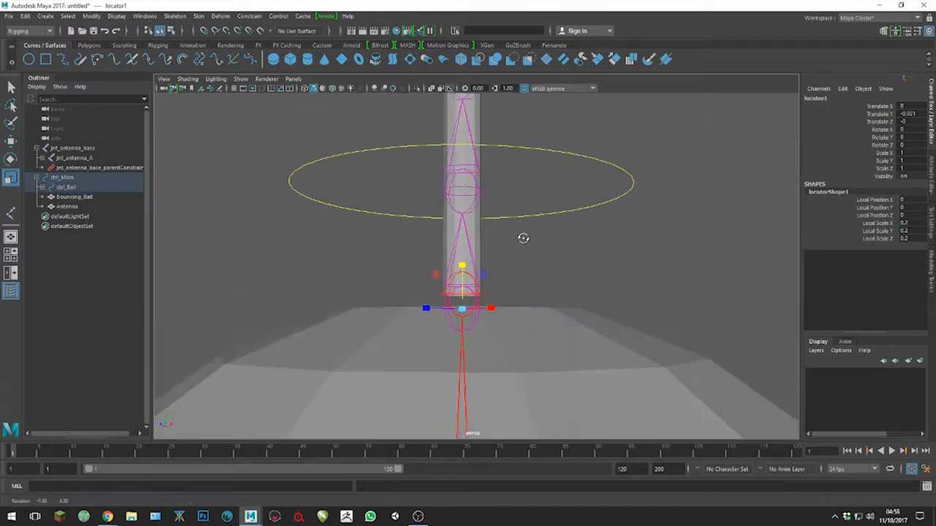
alt+drag(524, 238, 525, 259)
alt+middle_drag(515, 276, 506, 215)
alt+right_drag(512, 282, 564, 315)
alt+drag(562, 315, 547, 269)
alt+middle_drag(545, 245, 539, 265)
alt+drag(539, 265, 540, 272)
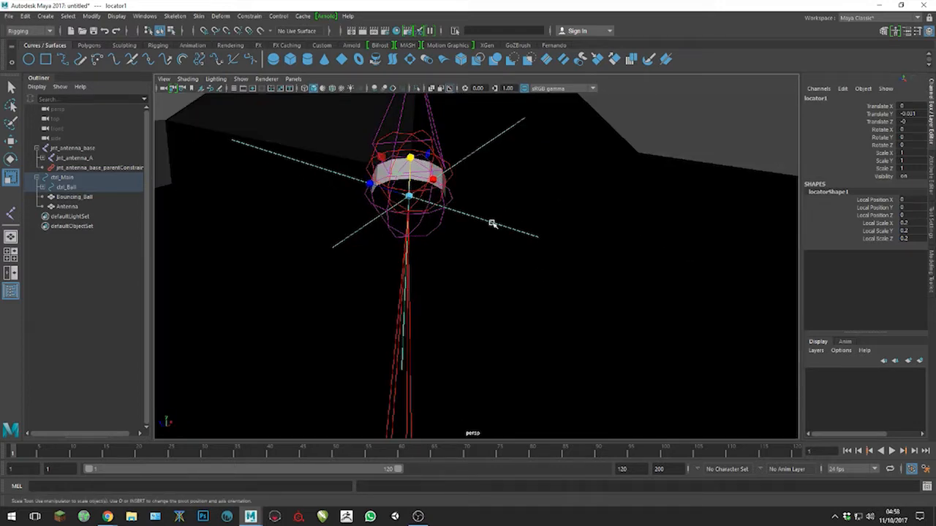
- Hide the locator at the antenna's base by turning off Visibility on its shape node, locatorShape1
click(932, 180)
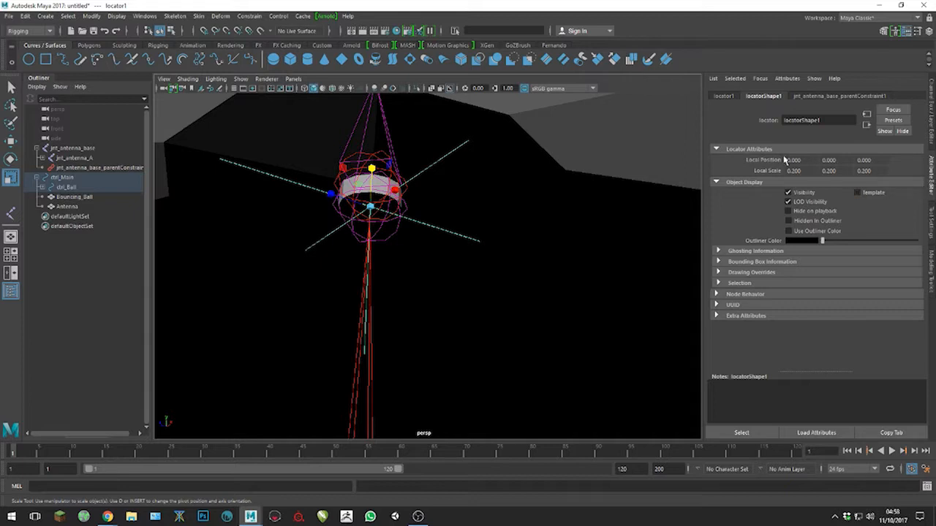
click(722, 98)
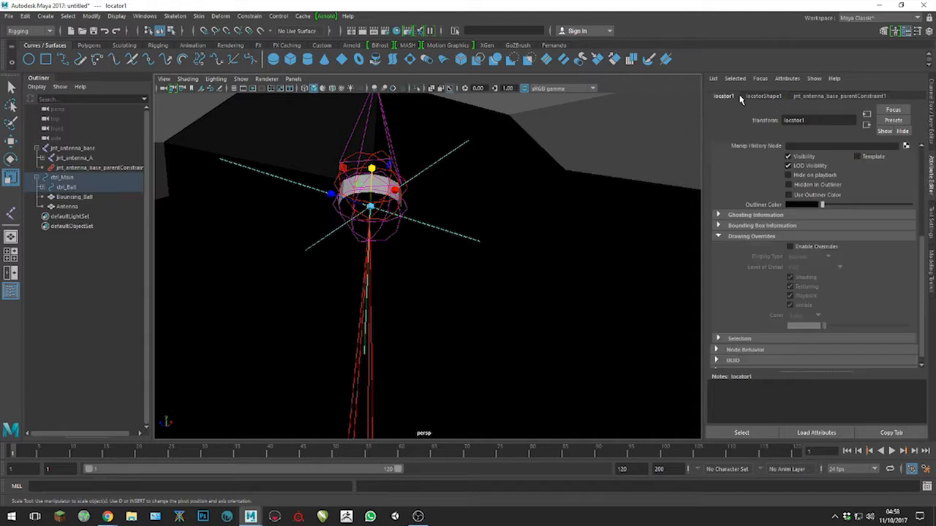
click(758, 97)
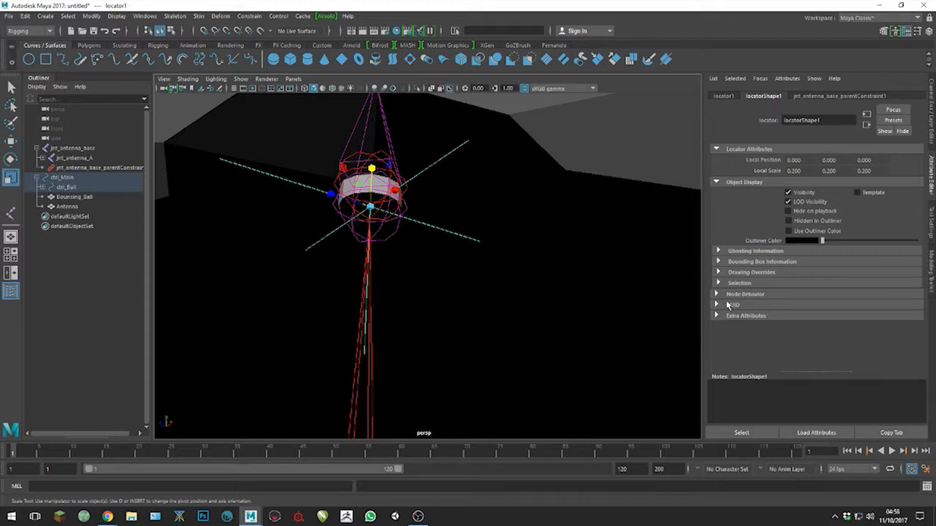
click(724, 96)
scroll(785, 299, down, 1)
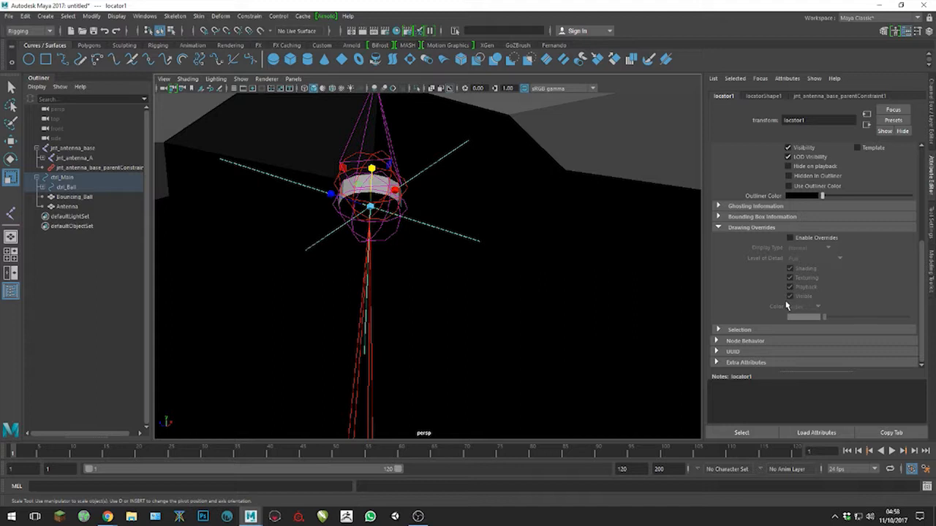
scroll(786, 306, up, 3)
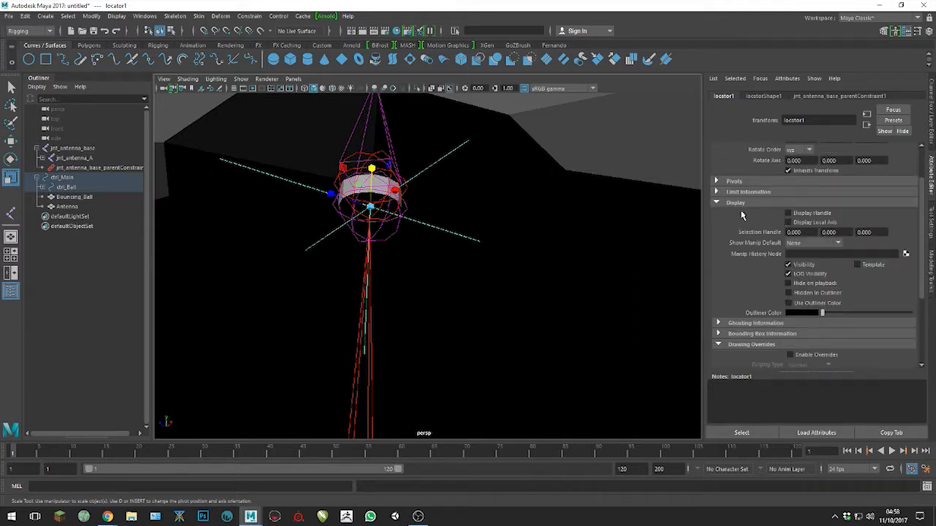
click(762, 96)
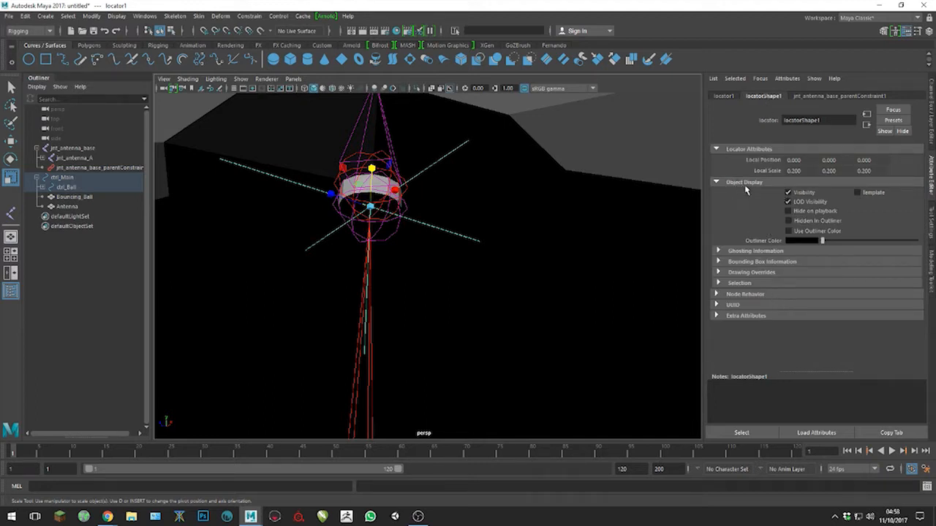
click(789, 193)
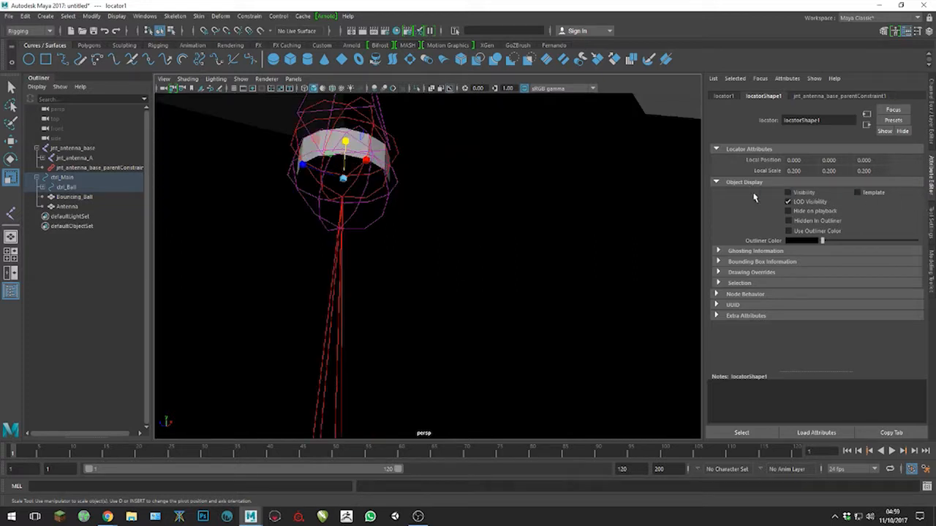
alt+drag(429, 213, 465, 240)
alt+middle_drag(470, 256, 471, 201)
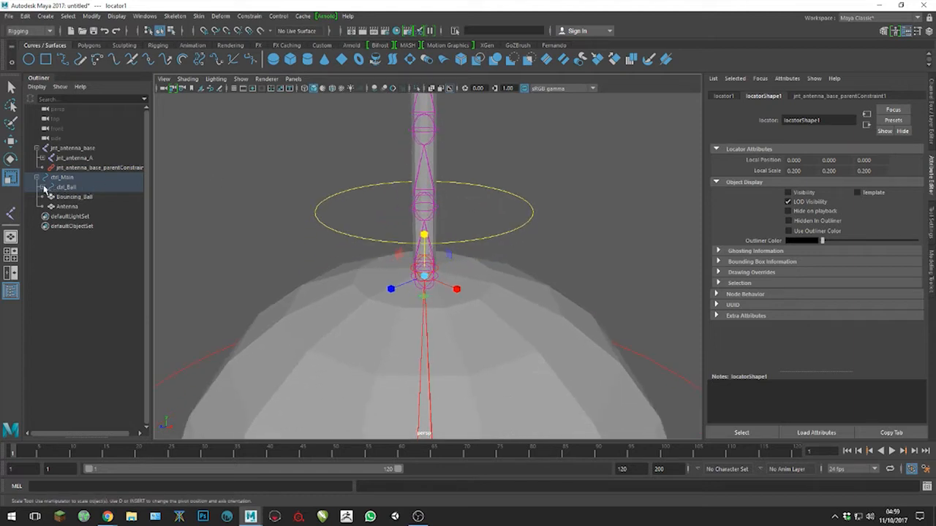
- Expand the ctrl_Ball hierarchy down to jnt_upper_ball and select the hidden locator1 beneath it
click(41, 187)
click(48, 207)
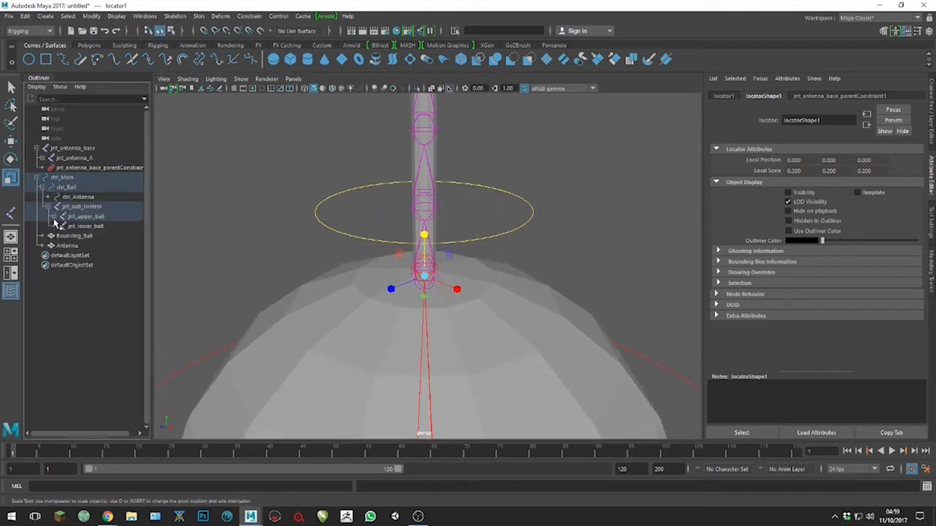
click(54, 217)
click(78, 226)
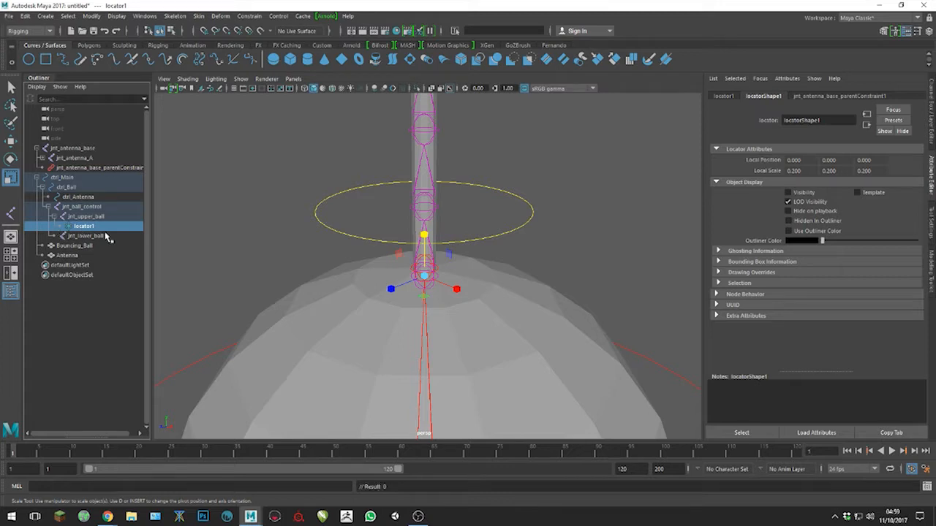
click(105, 338)
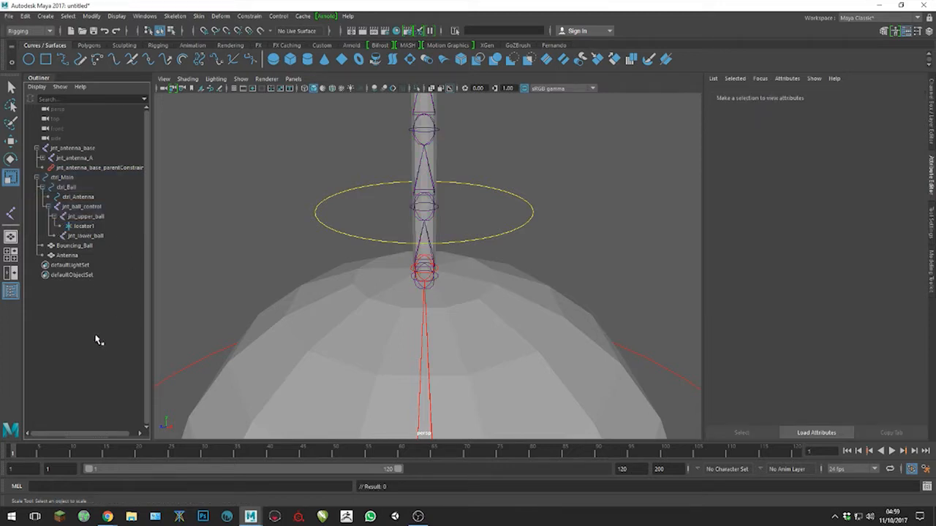
click(79, 229)
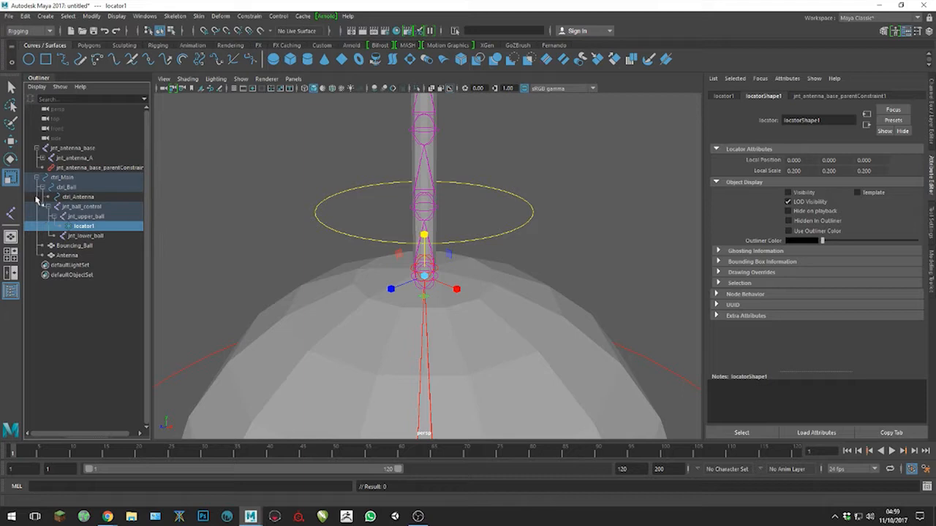
- Collapse the ctrl_Main and jnt_antenna_base hierarchies, bring the whole character into view, and clear the selection
click(36, 177)
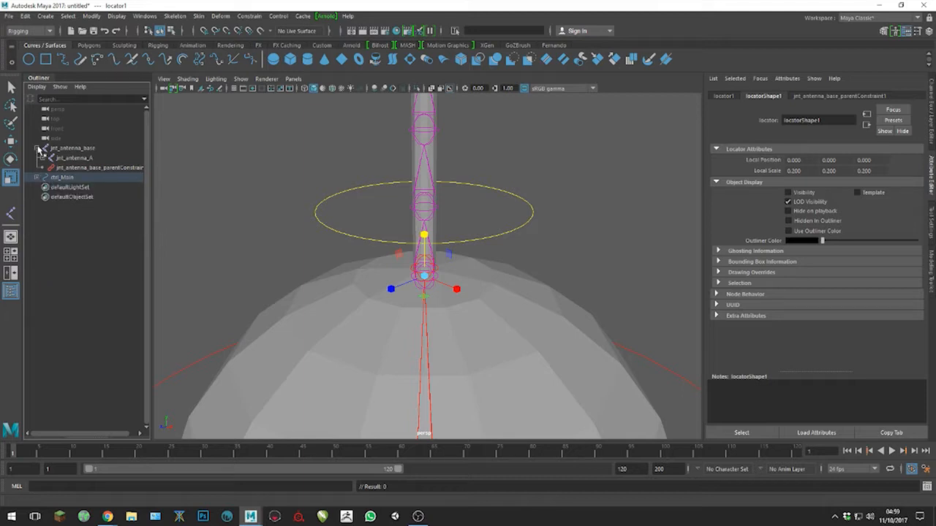
click(37, 148)
alt+right_drag(455, 226, 482, 296)
alt+drag(483, 297, 524, 303)
click(589, 265)
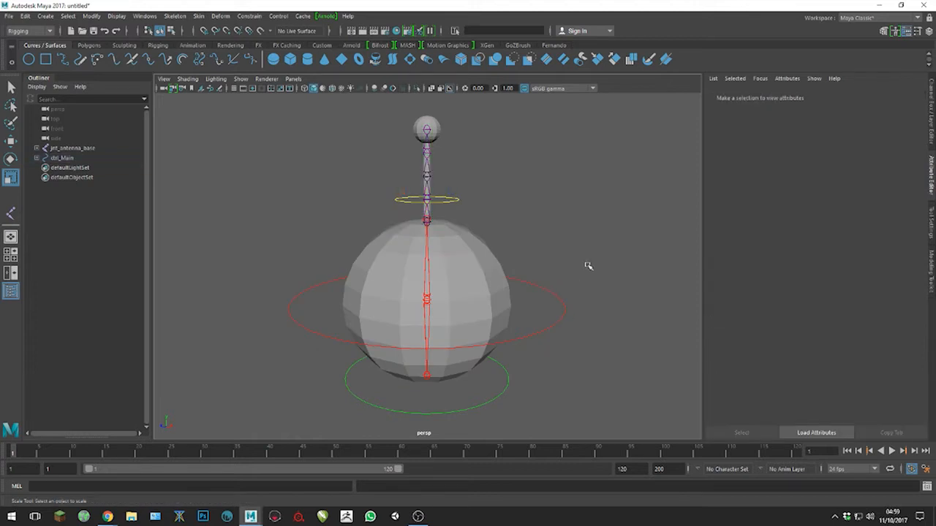
- Try rotating ctrl_Ball and ctrl_Antenna to test how the antenna responds, undo the rotations, and clear the selection
click(549, 297)
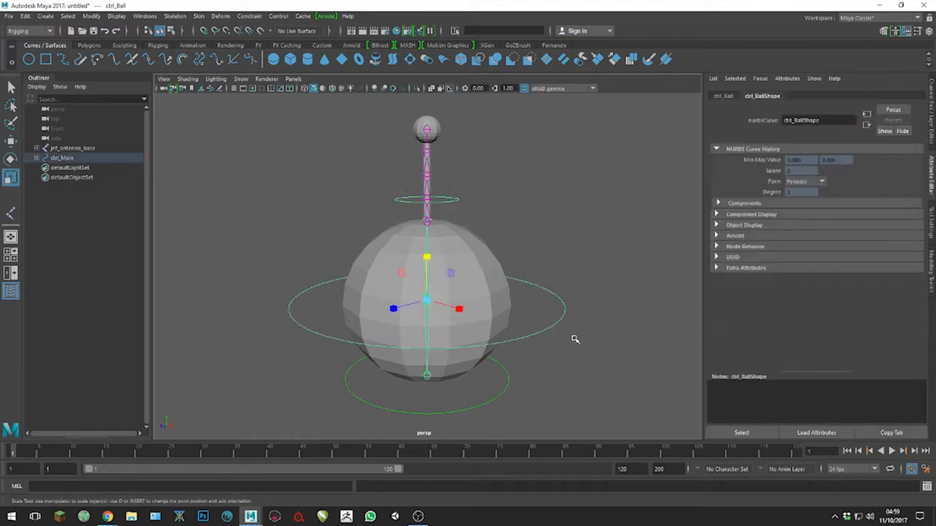
key(e)
drag(456, 304, 447, 288)
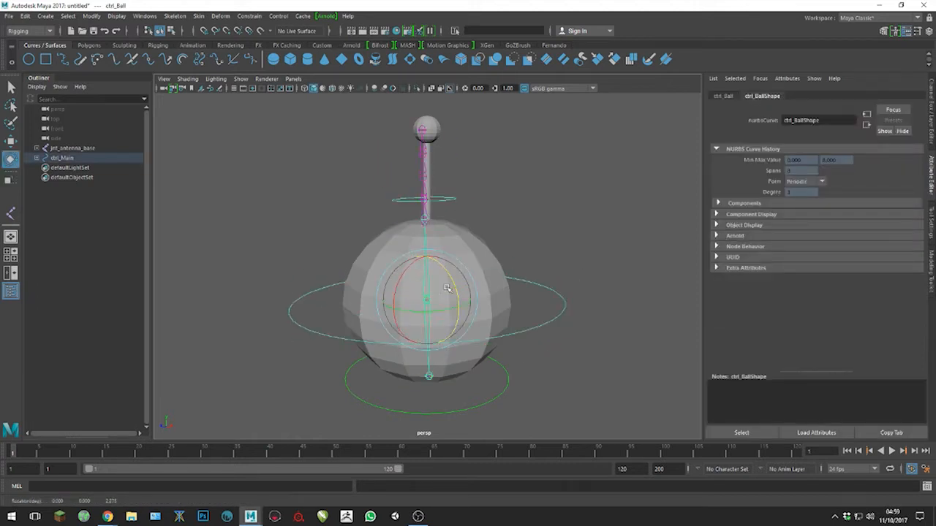
click(454, 200)
mouse_move(453, 205)
mouse_down()
mouse_move(442, 198)
mouse_move(456, 214)
mouse_move(447, 211)
mouse_up()
key(ctrl+z)
alt+right_drag(525, 193, 580, 279)
alt+middle_drag(593, 235, 598, 294)
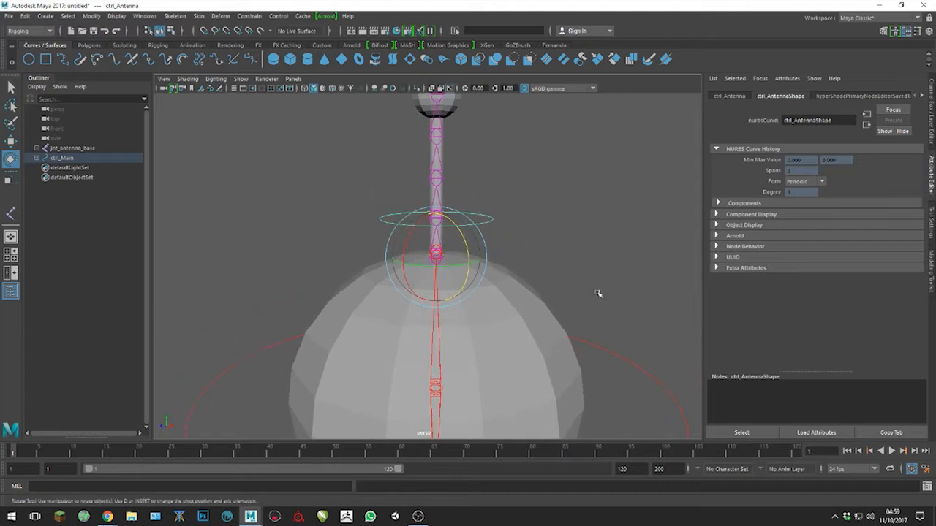
alt+right_drag(598, 294, 514, 268)
alt+middle_drag(532, 292, 550, 249)
click(564, 229)
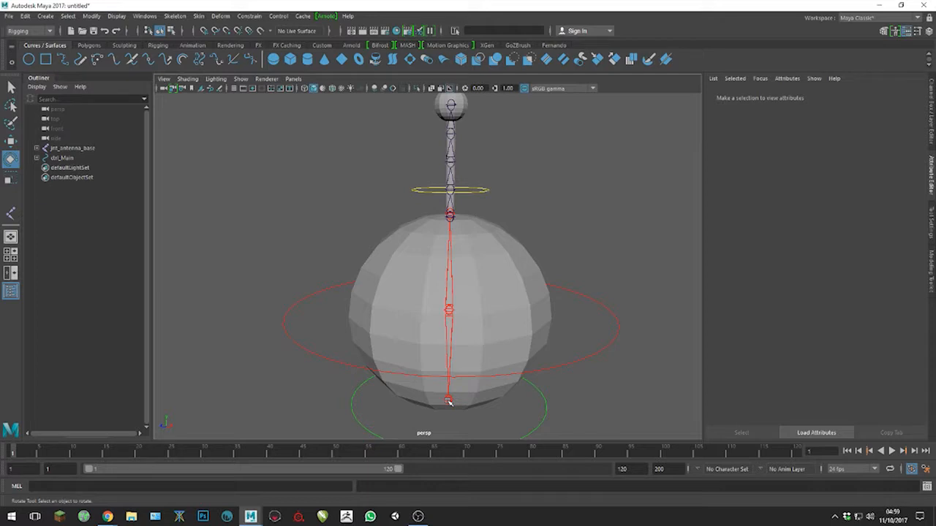
- Examine the lower and central ball joints up close, then display the transform channels of ctrl_Ball
click(449, 401)
key(q)
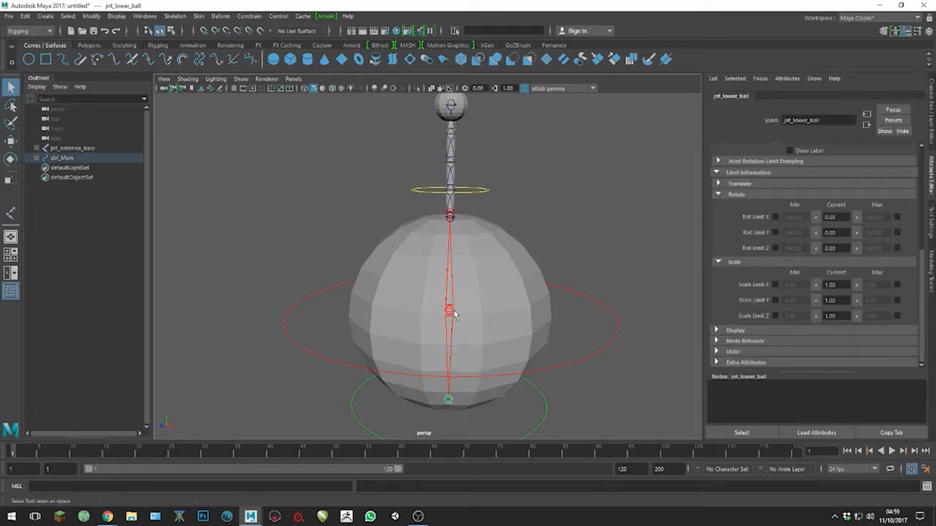
click(449, 313)
key(f)
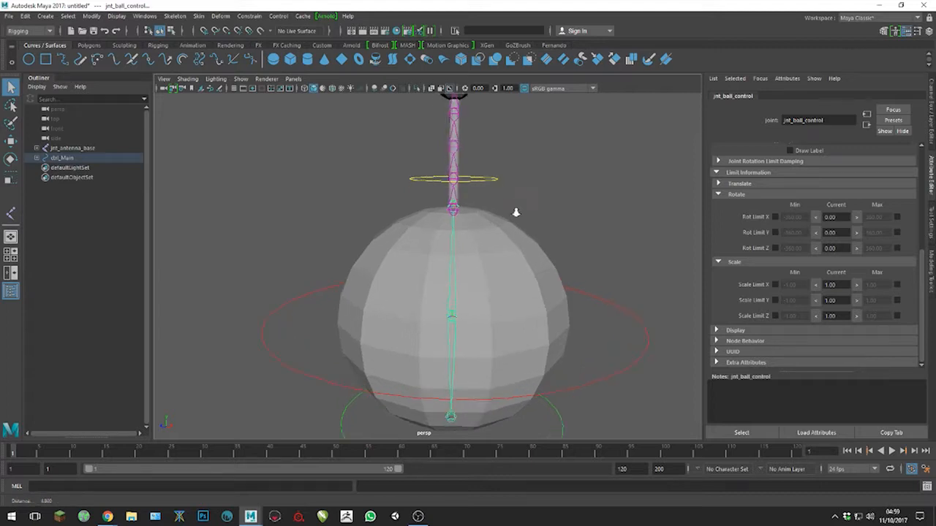
alt+drag(620, 341, 560, 368)
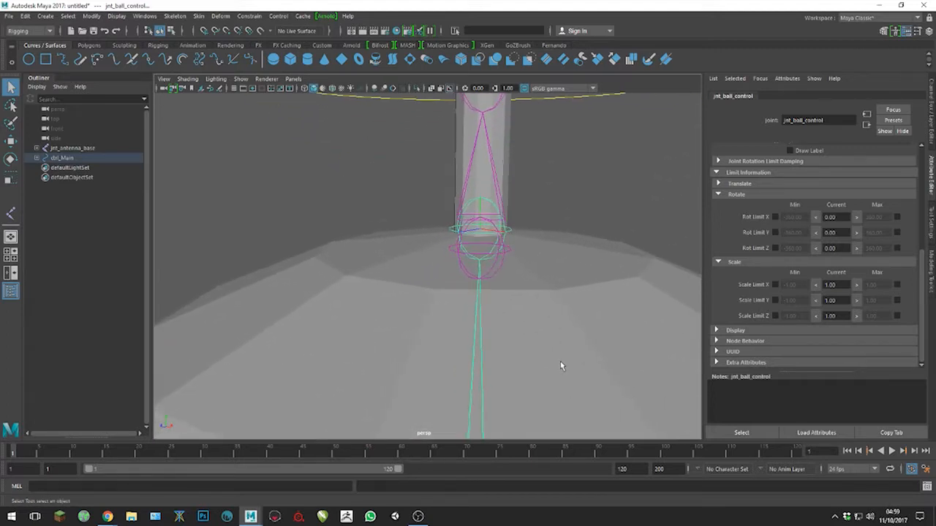
alt+right_drag(560, 359, 308, 284)
drag(565, 359, 610, 399)
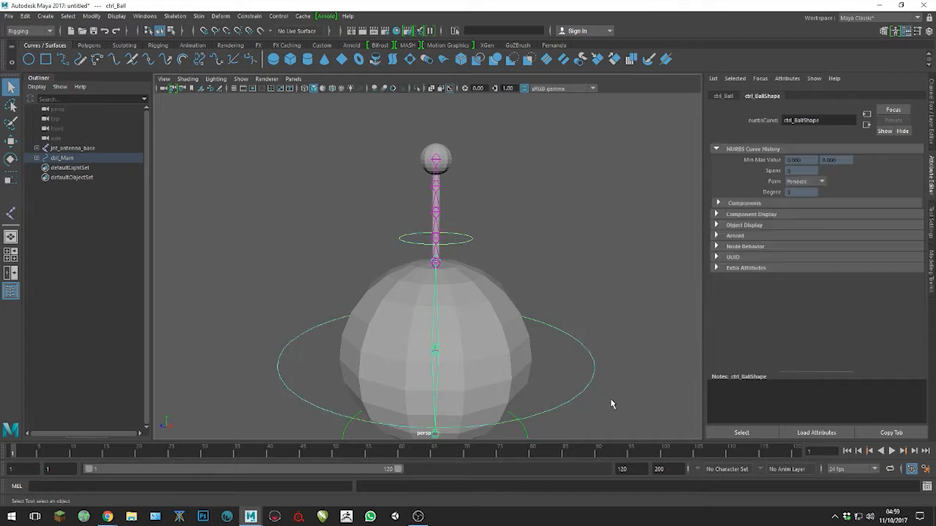
click(931, 111)
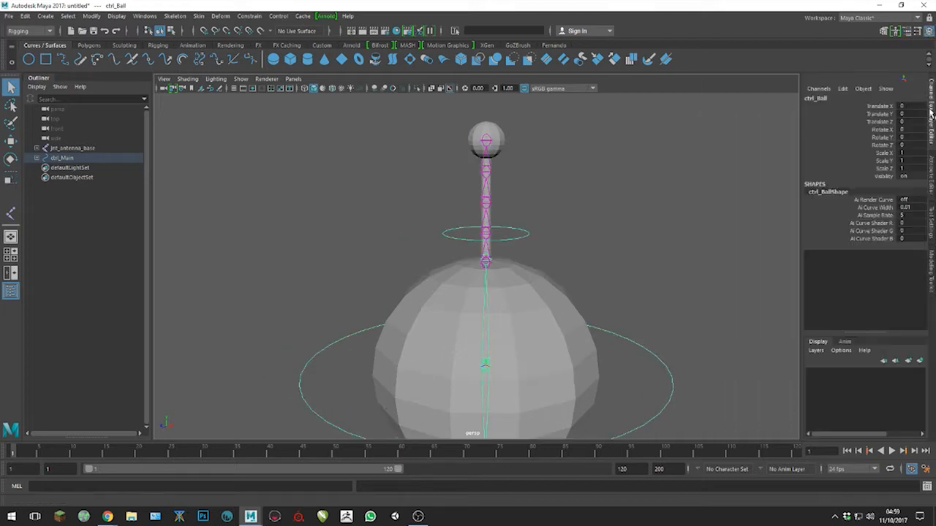
alt+right_drag(585, 280, 570, 307)
alt+middle_drag(576, 333, 566, 194)
alt+right_drag(565, 195, 611, 246)
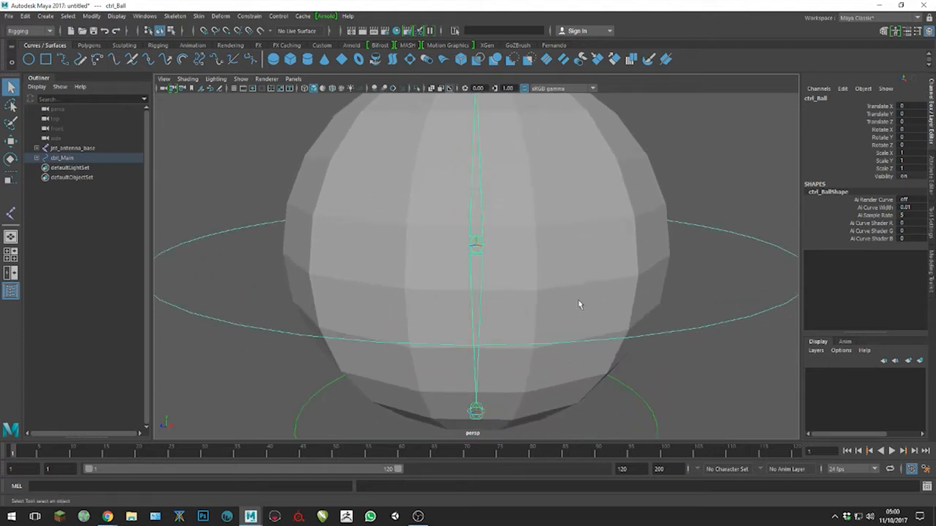
click(477, 421)
alt+middle_drag(538, 275, 550, 283)
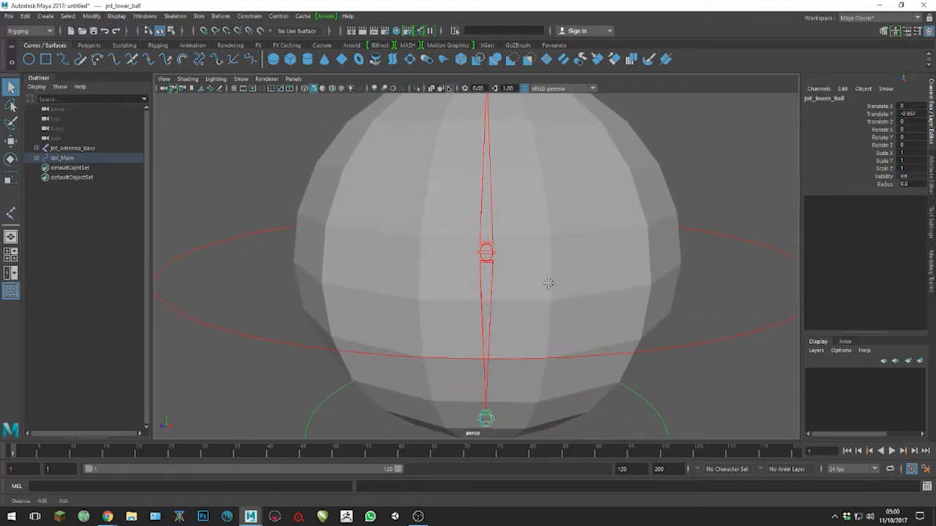
click(487, 254)
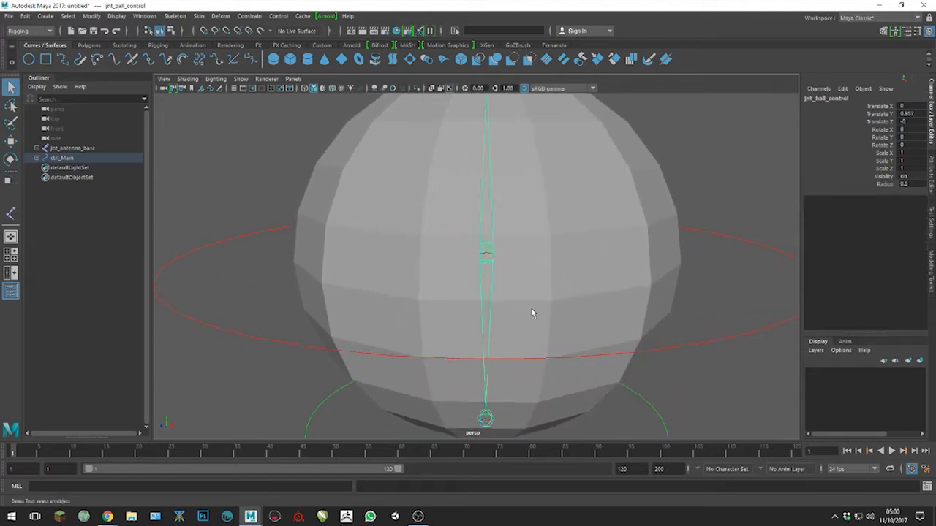
scroll(462, 253, down, 3)
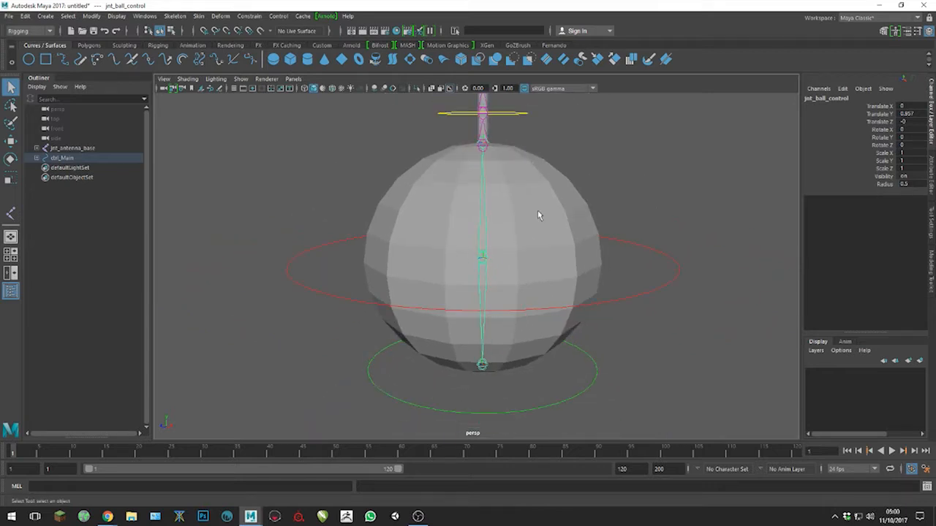
click(482, 369)
alt+drag(487, 344, 495, 207)
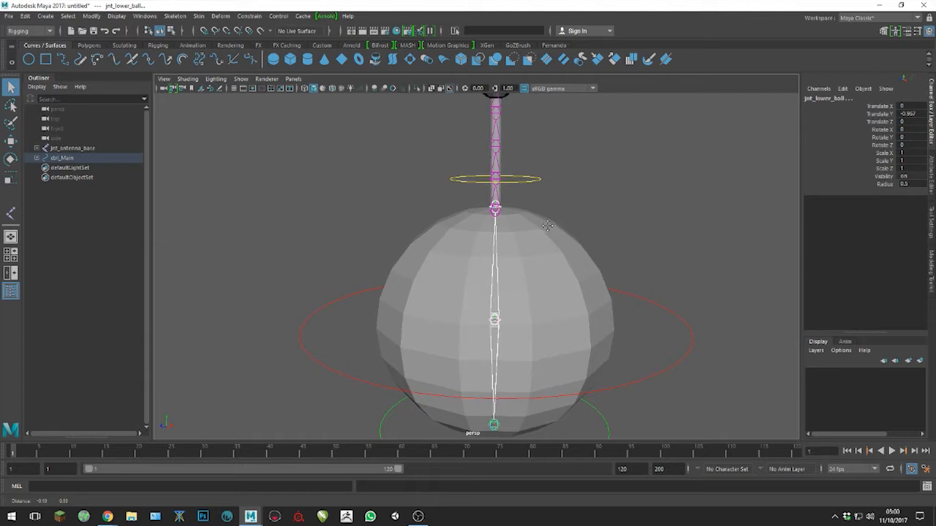
click(495, 207)
click(602, 196)
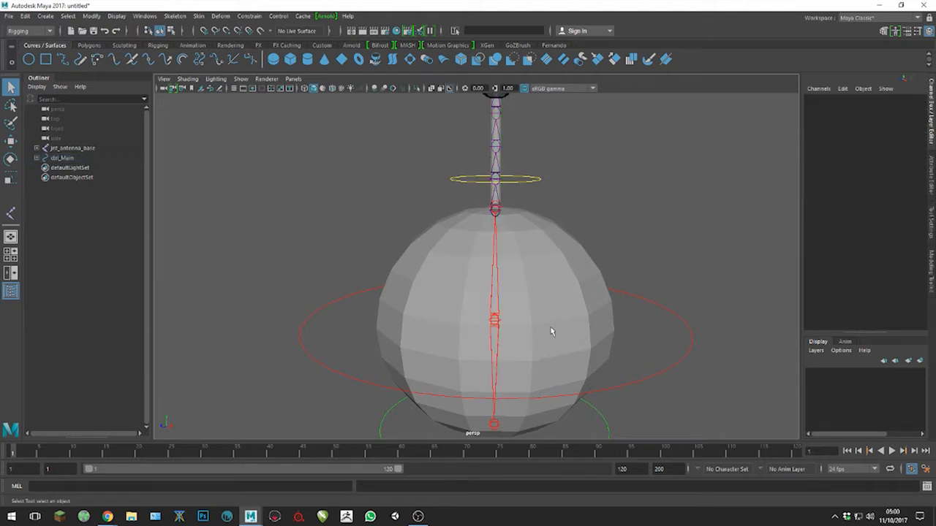
- Select jnt_lower_ball, jnt_upper_ball and jnt_ball_control together with the Bouncing_Ball mesh
alt+drag(551, 330, 571, 251)
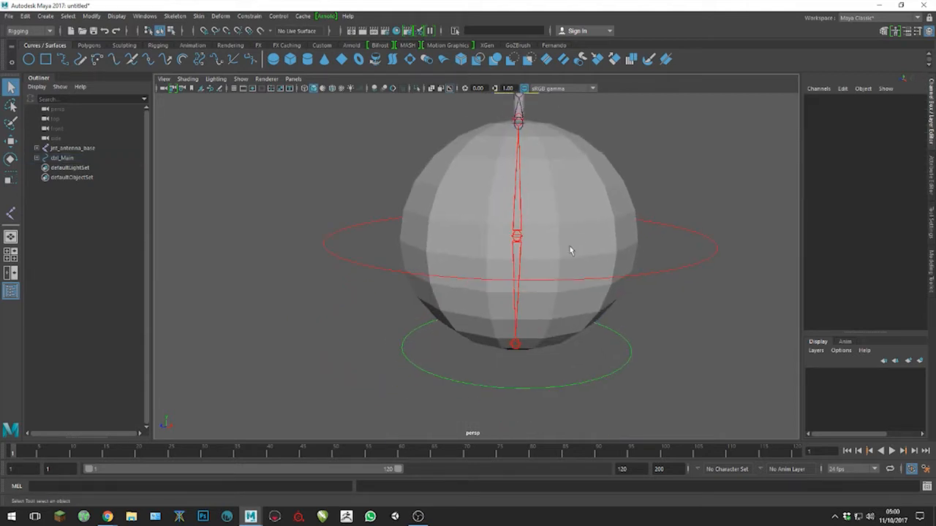
click(515, 348)
alt+drag(545, 273, 576, 290)
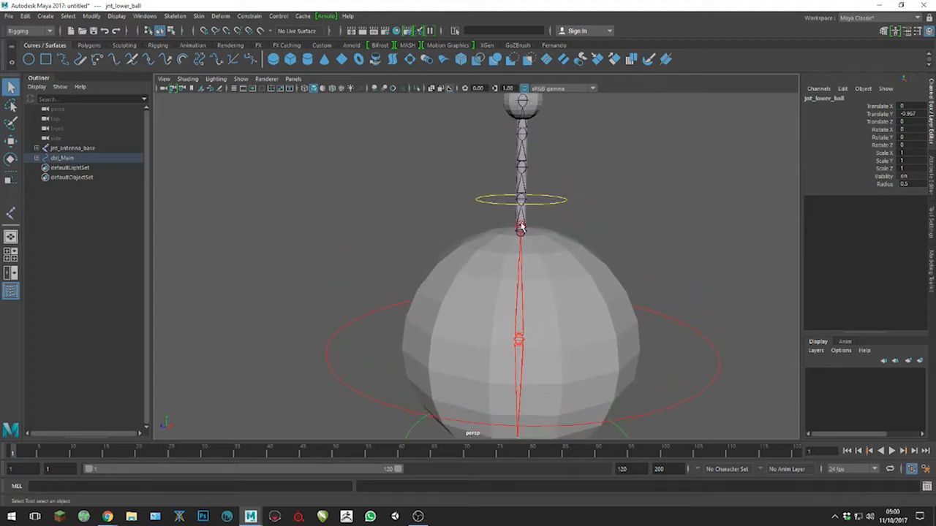
click(520, 227)
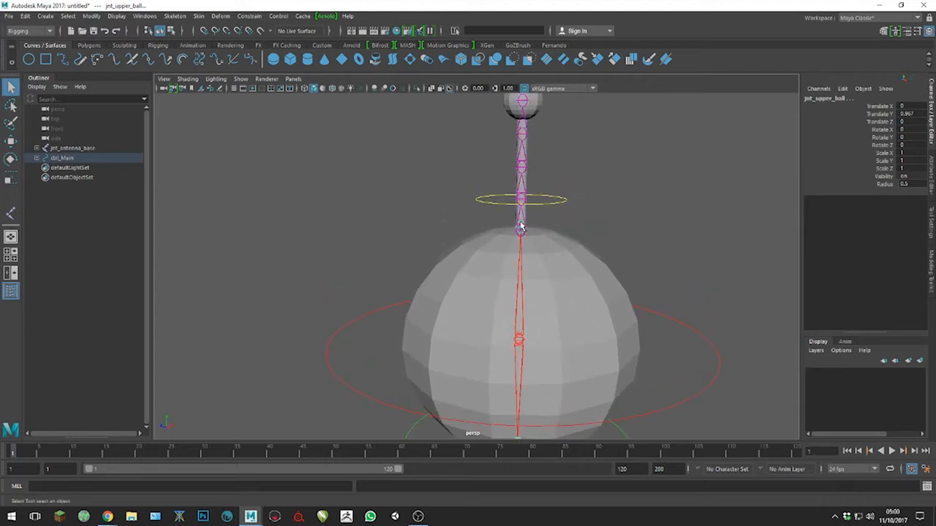
click(522, 342)
alt+drag(609, 322, 559, 128)
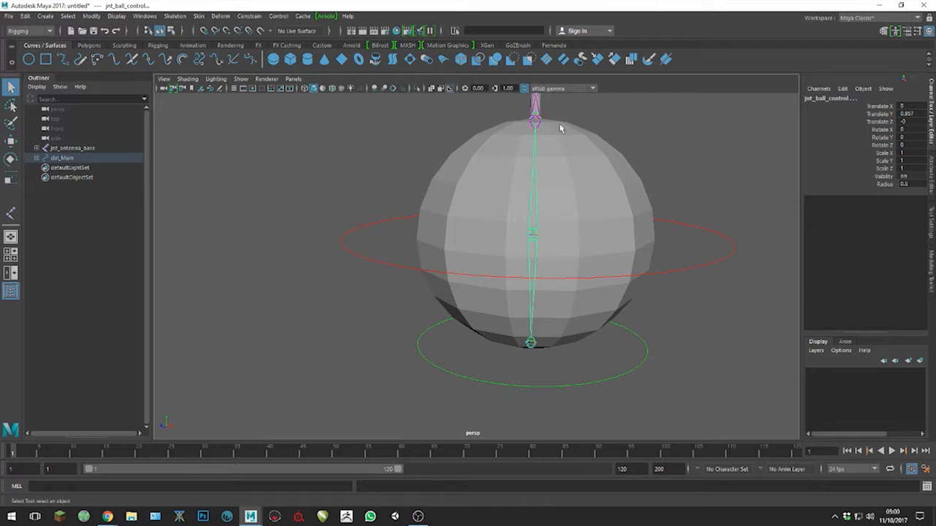
click(600, 159)
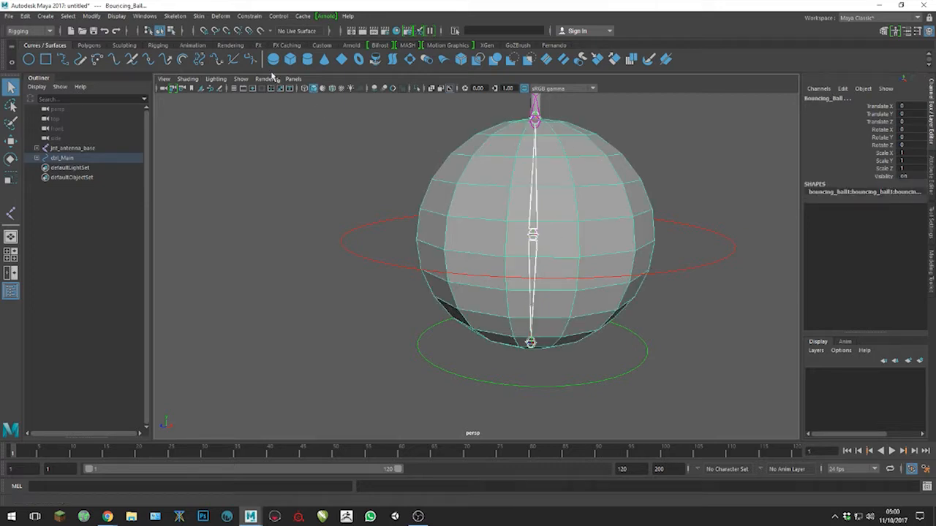
- Bind the ball mesh to the joint hierarchy using closest distance, classic linear skinning, max influences 2 and dropoff rate 4.0
click(198, 16)
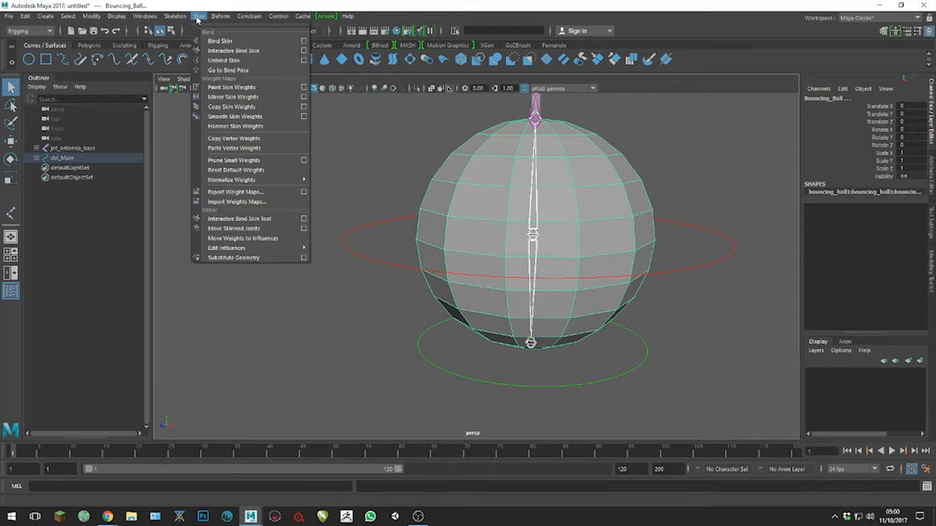
click(304, 42)
drag(266, 149, 246, 132)
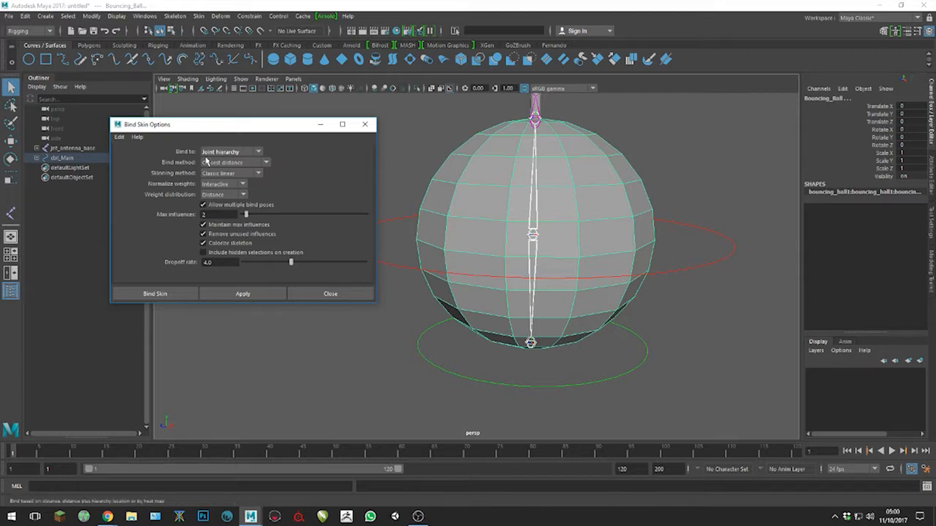
click(213, 215)
drag(212, 214, 149, 211)
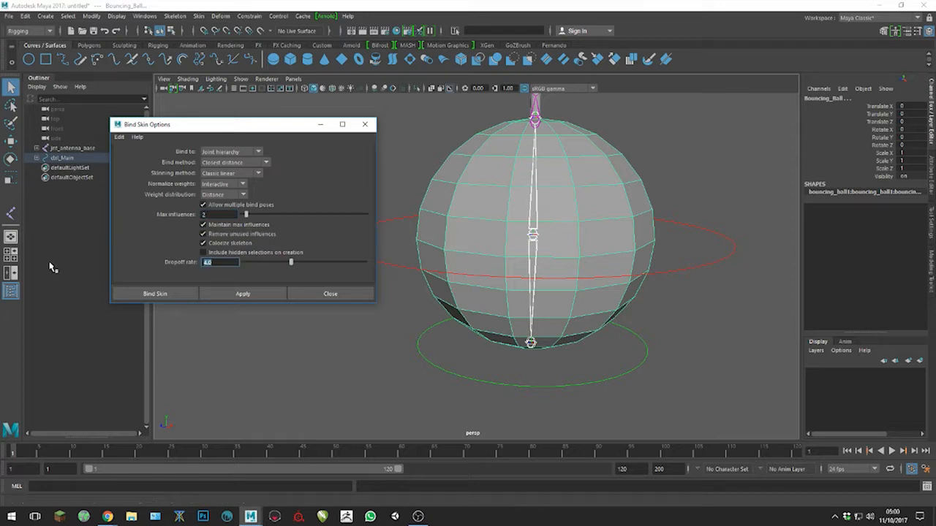
click(151, 295)
- Select the antenna joints from jnt_antenna_base up to the tip joint together with the antenna mesh
alt+middle_drag(530, 212, 431, 402)
scroll(465, 364, down, 3)
scroll(469, 363, up, 3)
scroll(469, 365, up, 5)
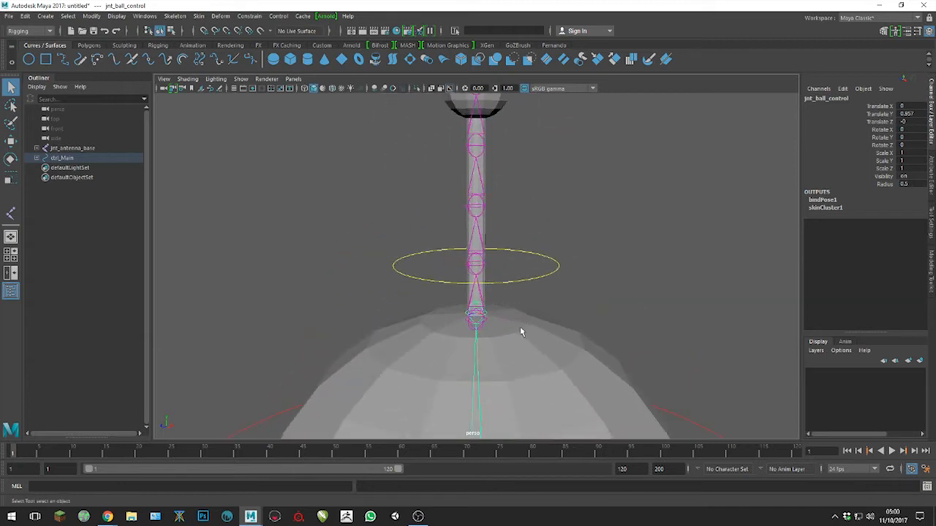
click(483, 360)
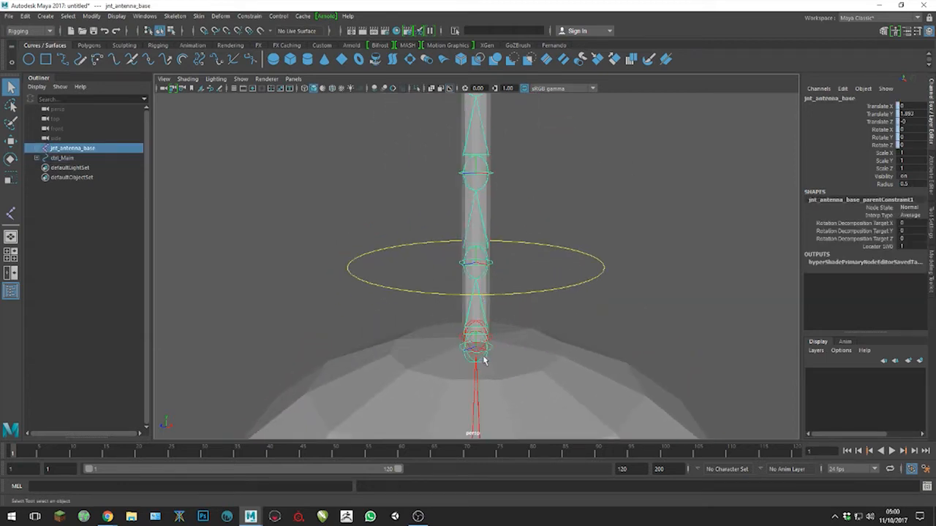
click(482, 276)
alt+drag(546, 212, 598, 310)
click(498, 291)
click(519, 307)
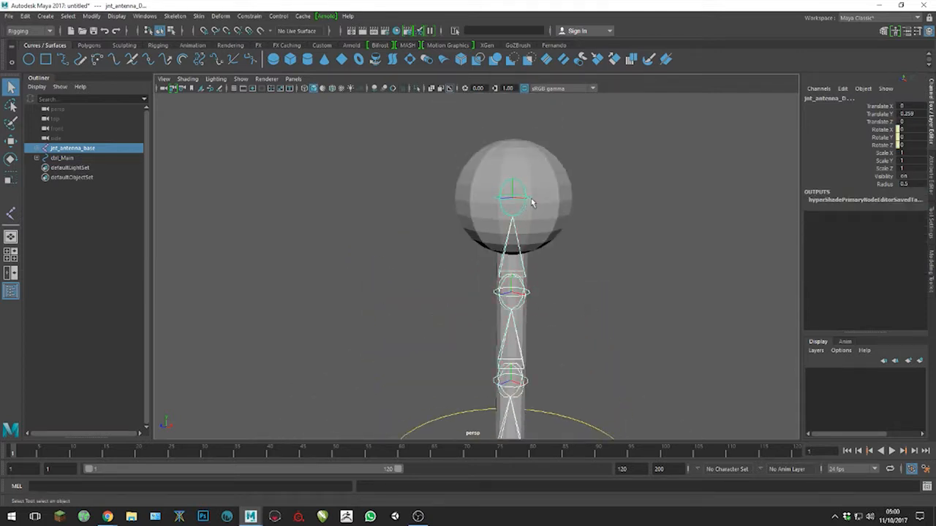
click(554, 195)
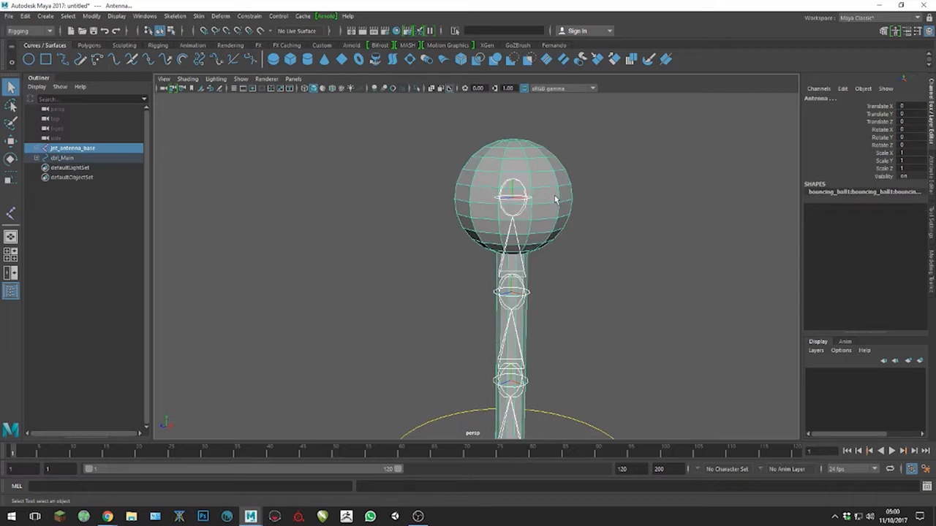
- Bind the antenna mesh to the selected antenna joints with the current Bind Skin settings
click(175, 16)
mouse_move(196, 17)
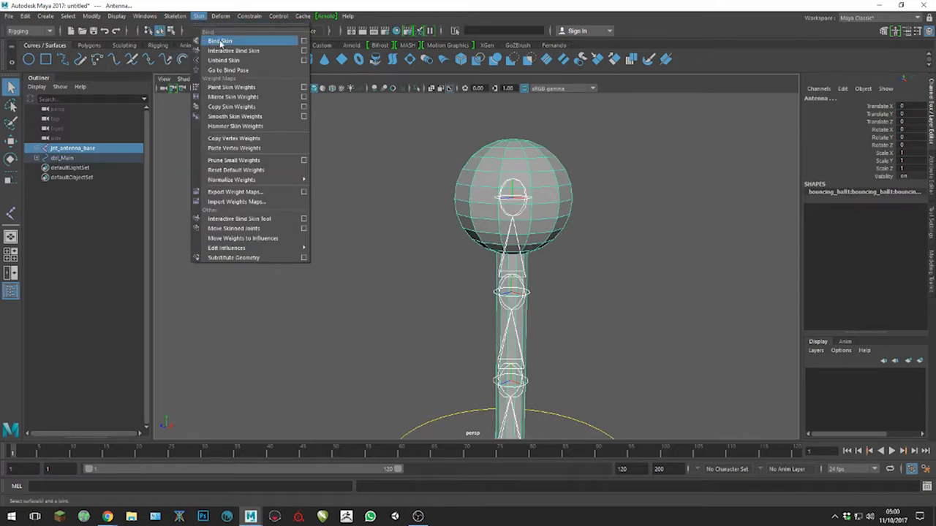
click(220, 42)
- Try scaling, rotating and moving ctrl_Ball to test the skinned ball and antenna, undoing each transformation
scroll(548, 203, down, 5)
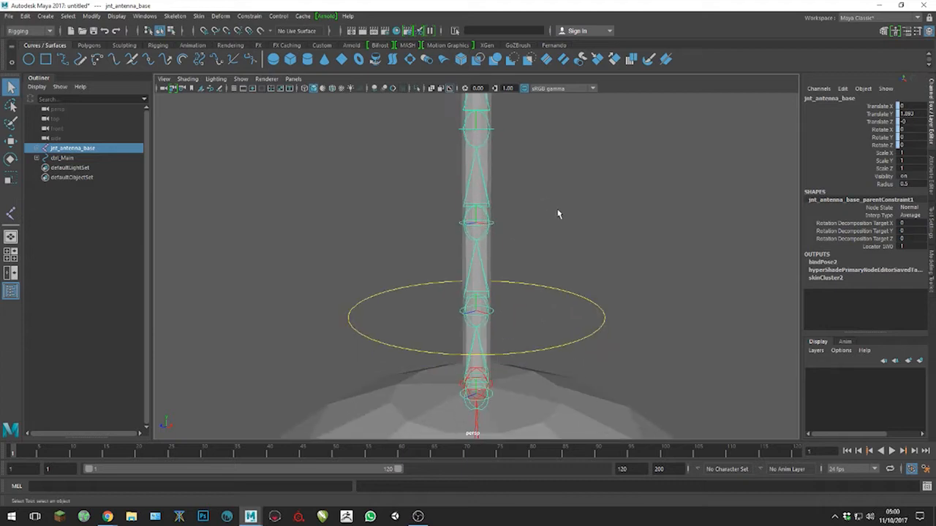
scroll(576, 225, down, 5)
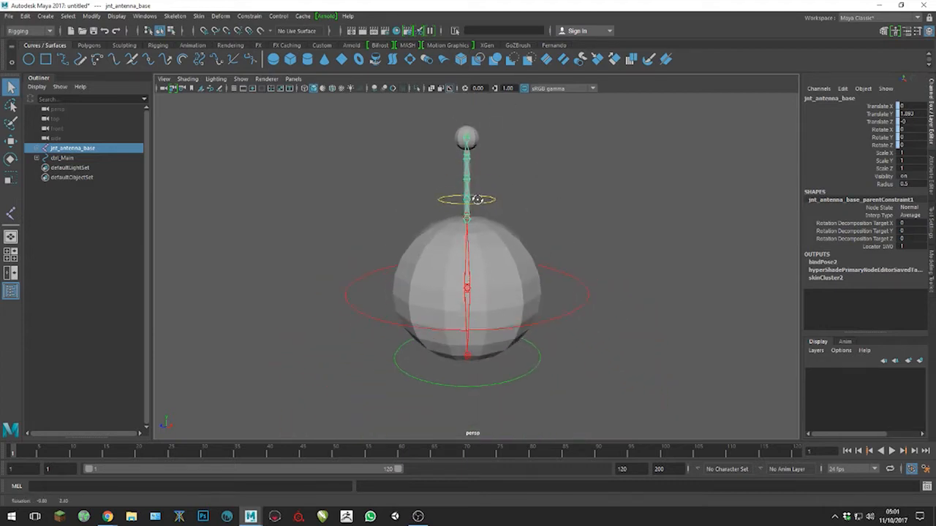
click(575, 319)
key(r)
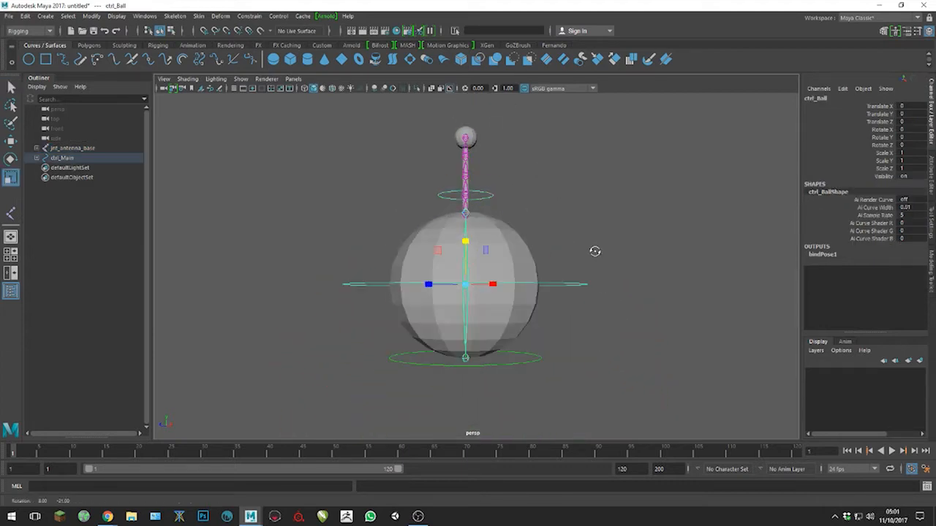
mouse_move(465, 241)
mouse_down()
mouse_move(463, 261)
mouse_move(456, 231)
mouse_move(458, 264)
mouse_move(458, 226)
mouse_move(464, 268)
mouse_move(466, 224)
mouse_up()
key(ctrl+z)
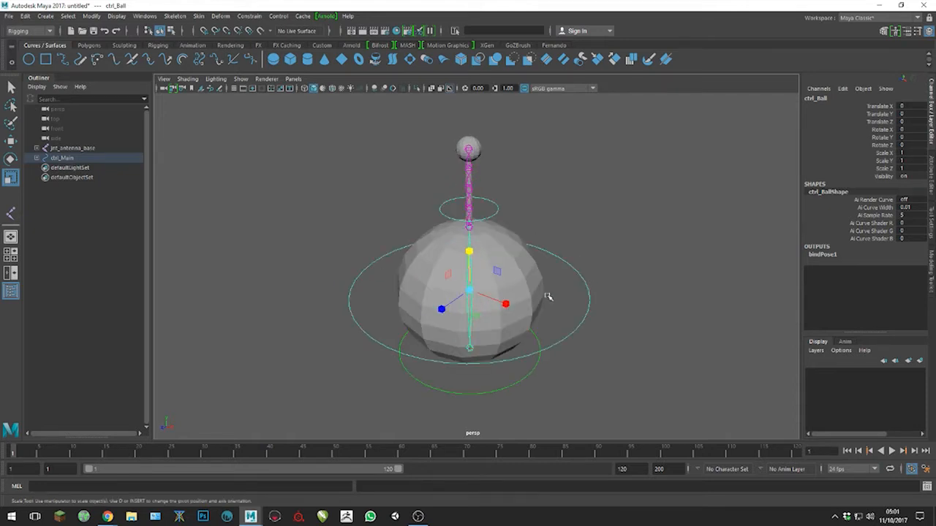
key(e)
mouse_move(501, 288)
mouse_down()
mouse_move(495, 274)
mouse_move(504, 287)
mouse_up()
key(ctrl+z)
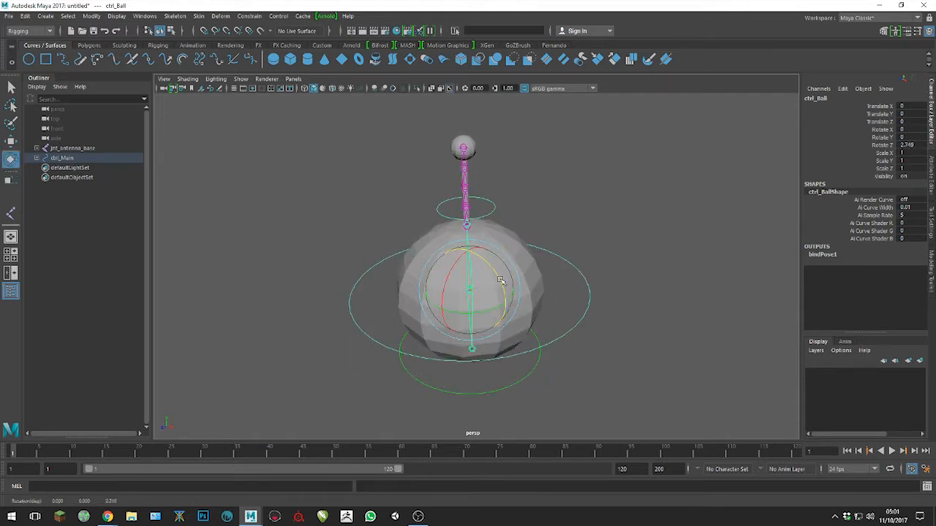
key(w)
drag(509, 303, 488, 297)
key(ctrl+z)
- Try rotating ctrl_Antenna to test how the skinned antenna bends, and undo the rotation
scroll(587, 295, up, 3)
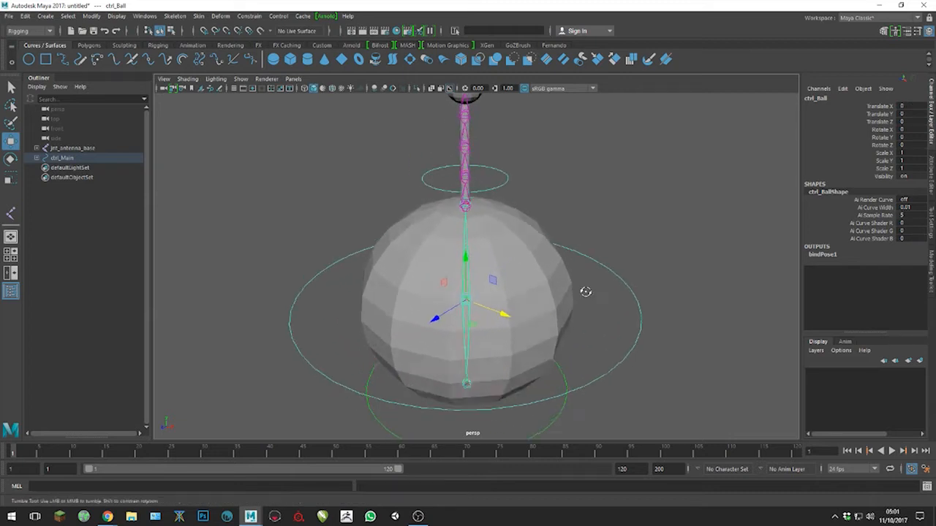
click(507, 210)
key(r)
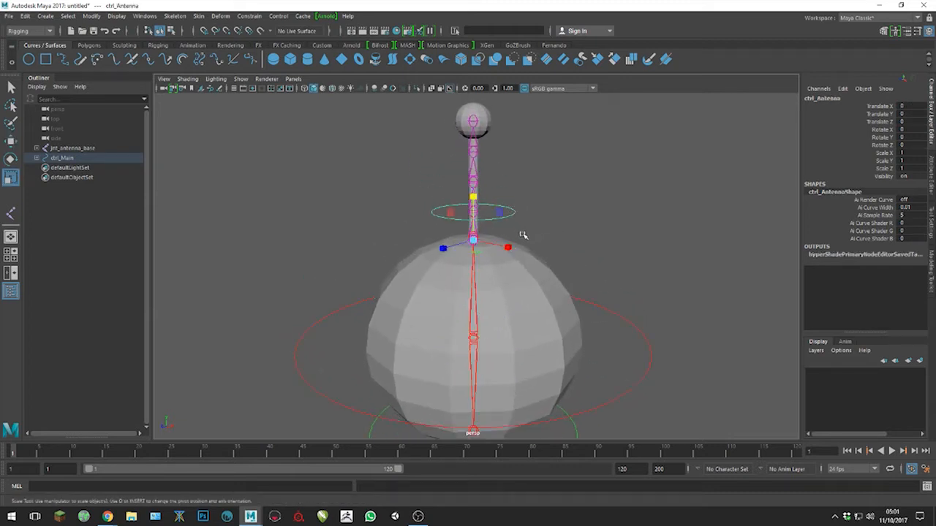
key(e)
alt+drag(549, 209, 492, 243)
key(ctrl+z)
key(ctrl+z)
key(ctrl+z)
key(ctrl+z)
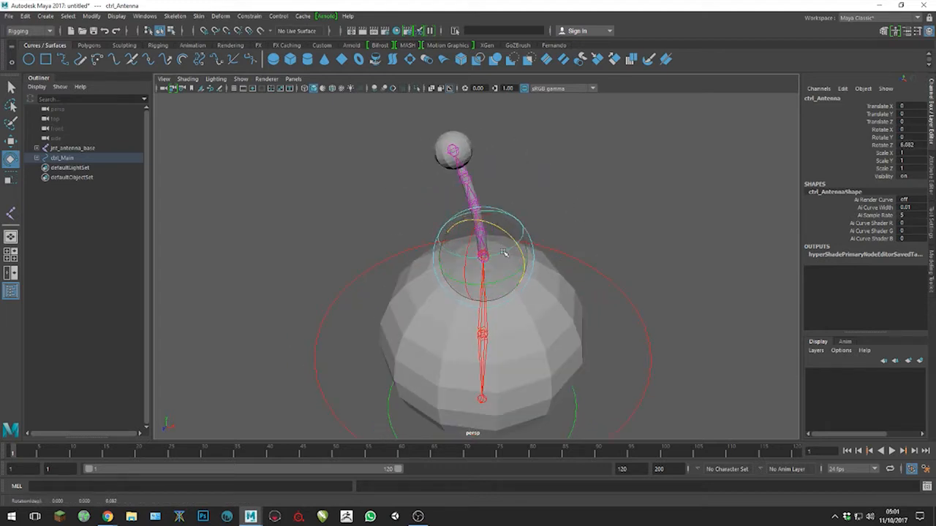
- Display the Bouncing_Ball mesh with smooth preview and clear the selection
alt+drag(543, 261, 572, 255)
alt+middle_drag(573, 255, 568, 236)
click(554, 295)
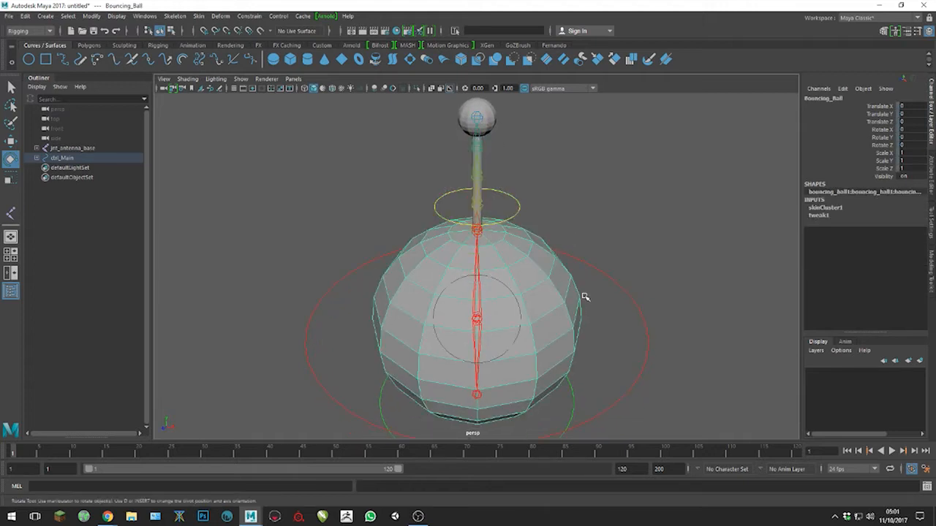
key(3)
alt+drag(577, 294, 591, 226)
click(590, 241)
- Try moving ctrl_Main along X to test the whole rig, and undo the move
alt+middle_drag(590, 259, 586, 156)
alt+drag(586, 156, 588, 172)
alt+middle_drag(588, 171, 596, 191)
drag(574, 378, 654, 405)
scroll(662, 395, down, 3)
key(w)
drag(515, 340, 543, 330)
key(ctrl+z)
- Slide ctrl_Main back and forth along X to compare the movement of the meshes with the joints
alt+right_drag(583, 234, 671, 369)
alt+middle_drag(622, 343, 614, 297)
alt+right_drag(614, 297, 578, 315)
alt+drag(577, 316, 570, 334)
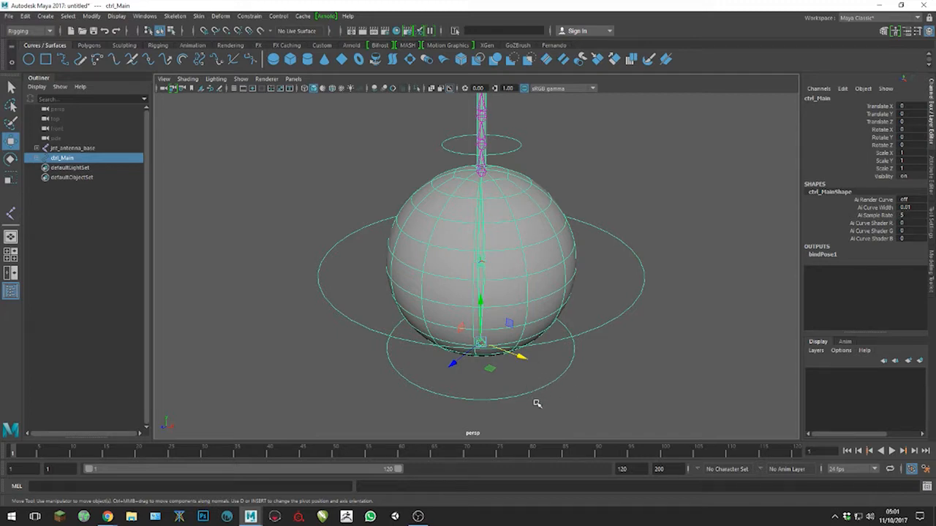
click(645, 277)
mouse_move(533, 367)
mouse_down()
mouse_move(553, 411)
mouse_move(538, 403)
mouse_up()
drag(522, 359, 541, 366)
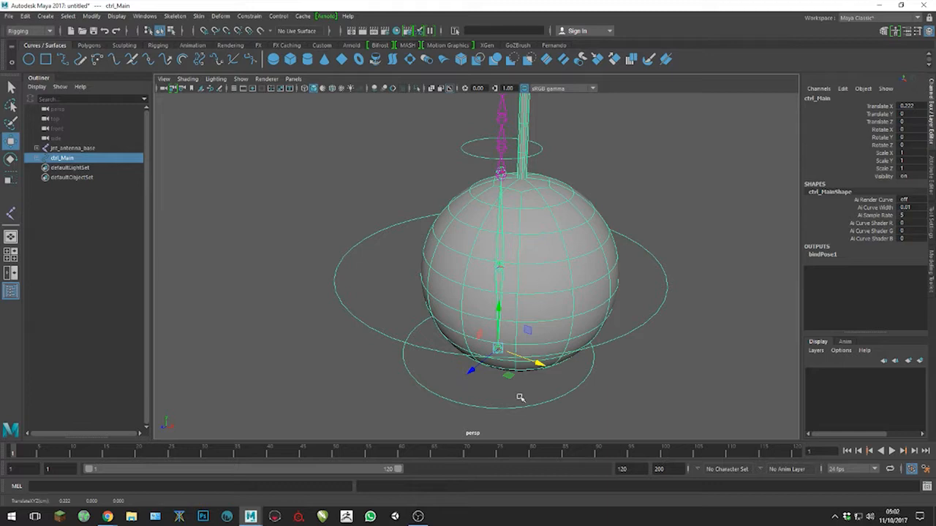
drag(539, 363, 514, 358)
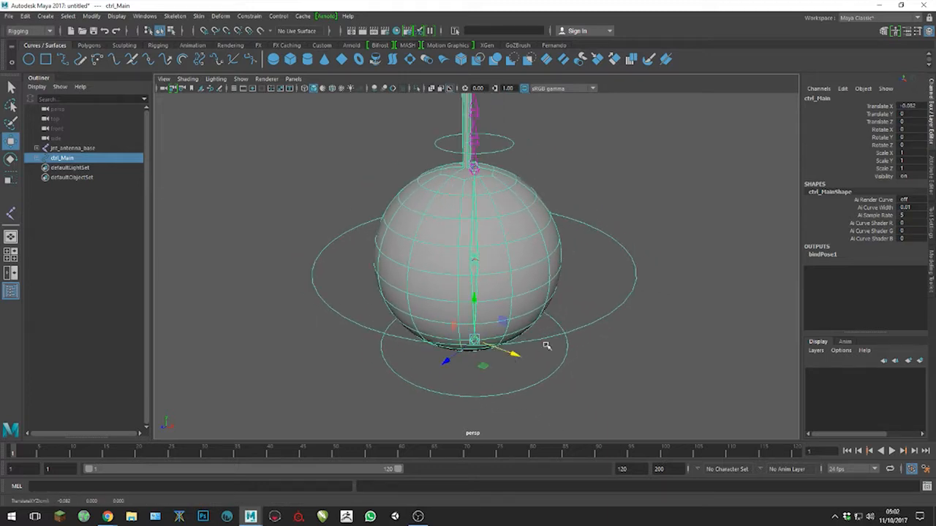
- Try moving ctrl_Ball along X and undo it, and move ctrl_Main to about 0.412 in X for comparison
click(628, 300)
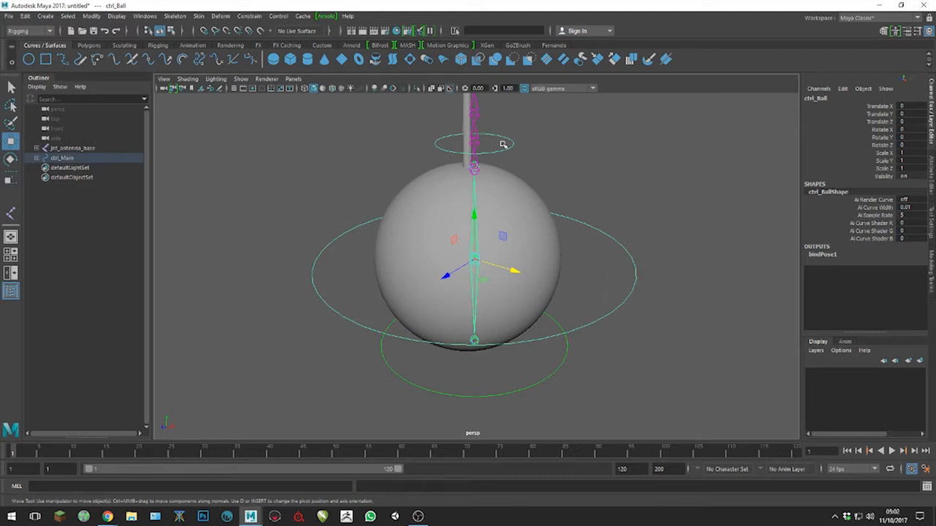
drag(516, 273, 420, 236)
key(ctrl+z)
click(545, 374)
drag(515, 354, 554, 372)
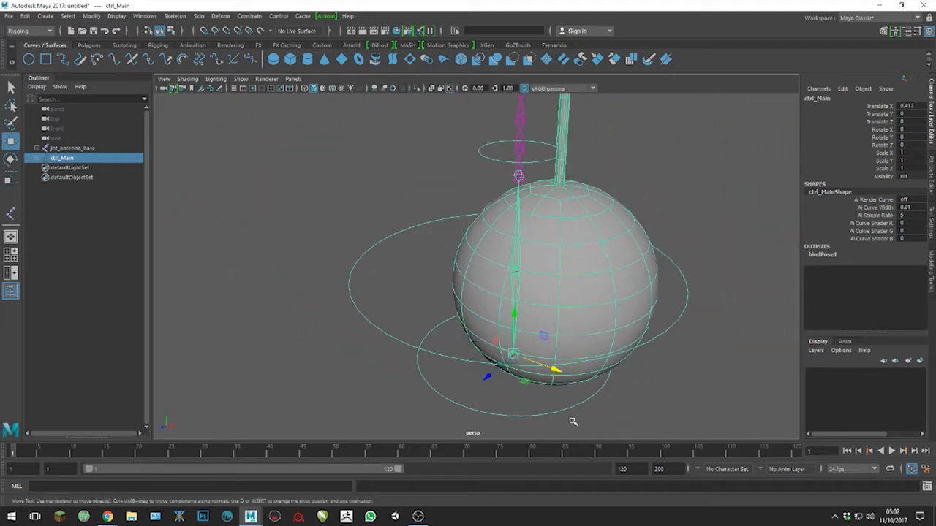
- Set ctrl_Main's Translate X to 0 and clear the selection
double_click(914, 107)
text(0)
key(Return)
drag(644, 258, 660, 293)
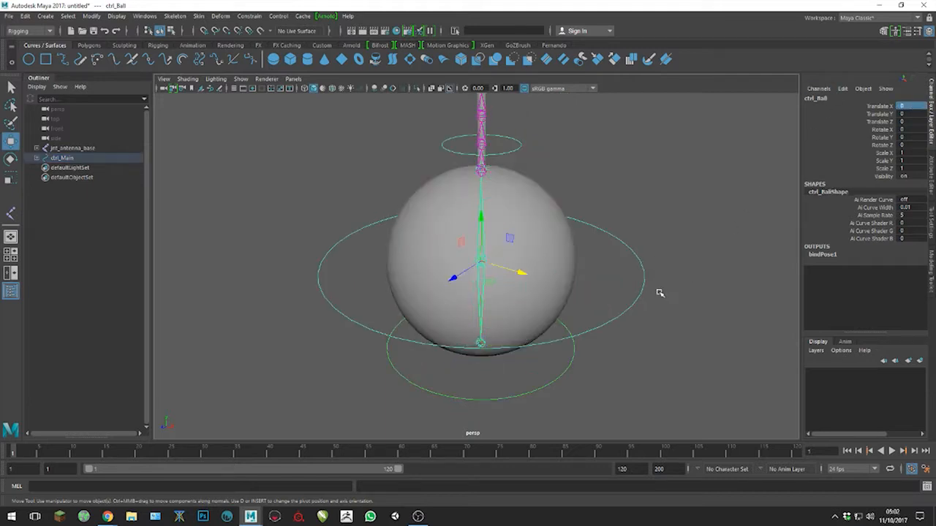
click(593, 151)
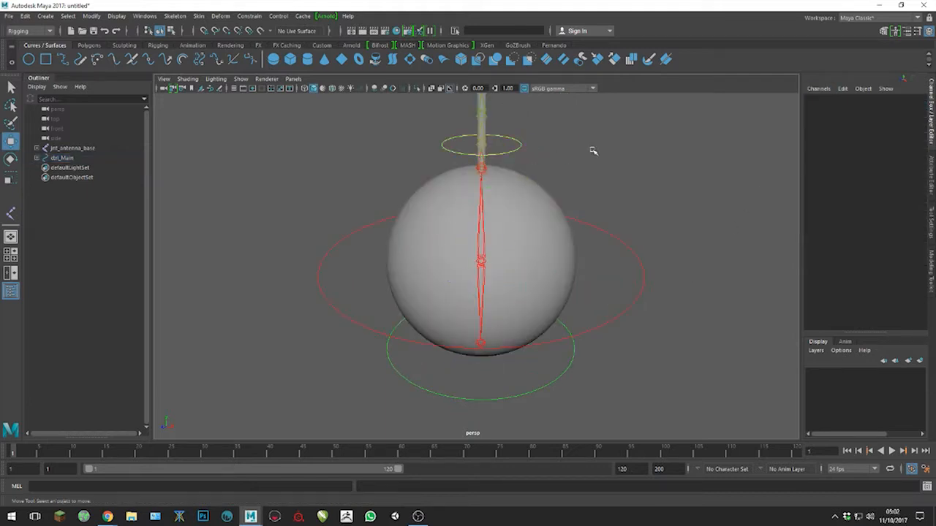
- Delete the construction history of the Bouncing_Ball and antenna meshes to remove their skin binding
click(533, 239)
alt+middle_drag(599, 184, 619, 288)
alt+drag(629, 315, 625, 295)
alt+middle_drag(594, 243, 613, 218)
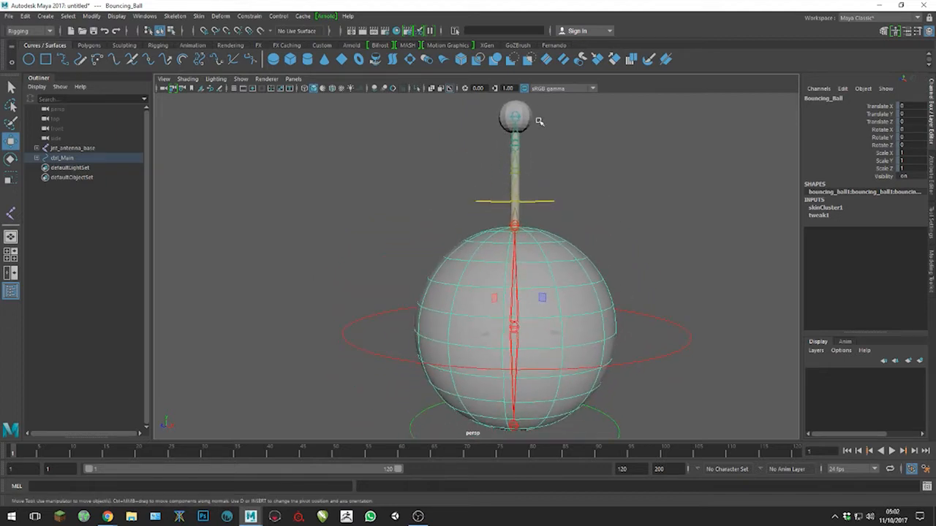
click(529, 110)
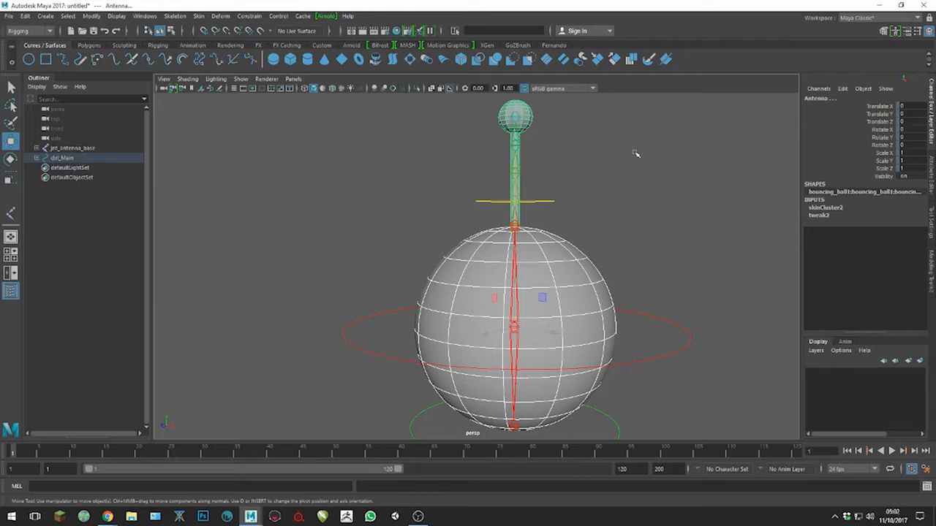
key(alt+shift+d)
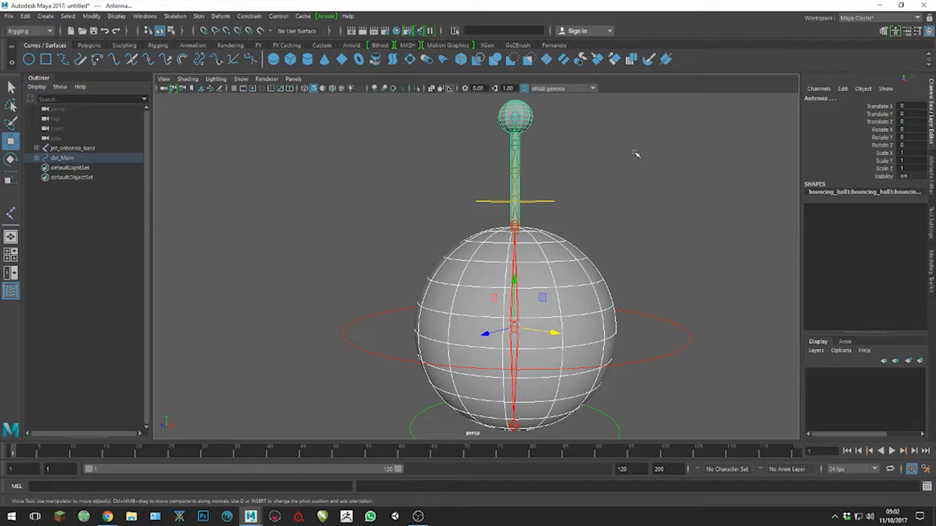
- Try rotating ctrl_Ball to check that the unbound meshes no longer follow, and undo the rotation
alt+middle_drag(607, 259, 606, 224)
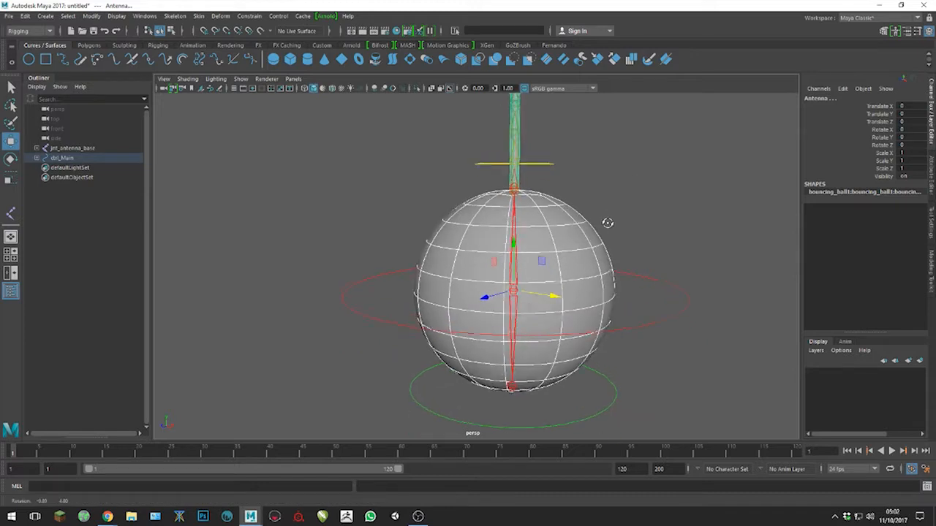
click(672, 311)
key(r)
key(e)
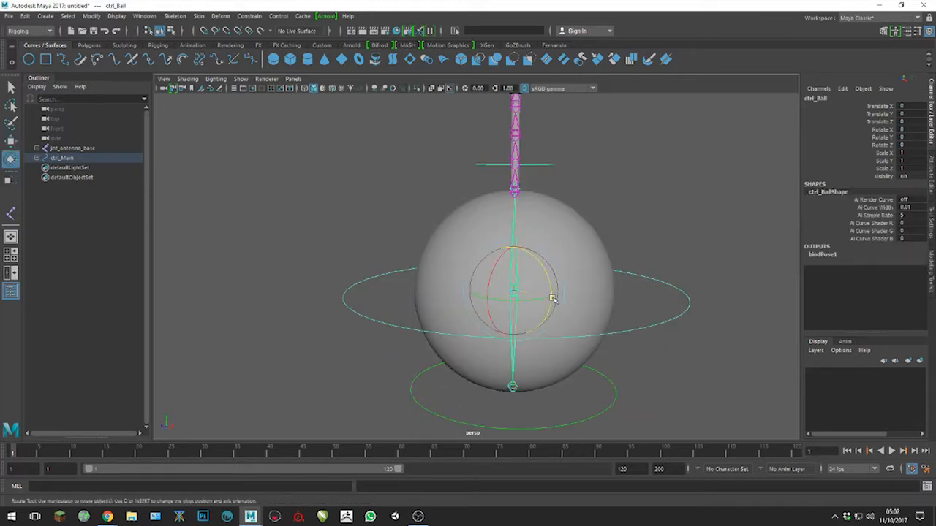
mouse_move(550, 280)
mouse_down()
mouse_move(529, 259)
mouse_move(544, 311)
mouse_move(536, 289)
mouse_up()
key(ctrl+z)
- Select the Bouncing_Ball mesh together with the antenna mesh
click(601, 238)
click(579, 234)
alt+right_drag(663, 253, 589, 231)
alt+drag(589, 231, 586, 235)
click(512, 135)
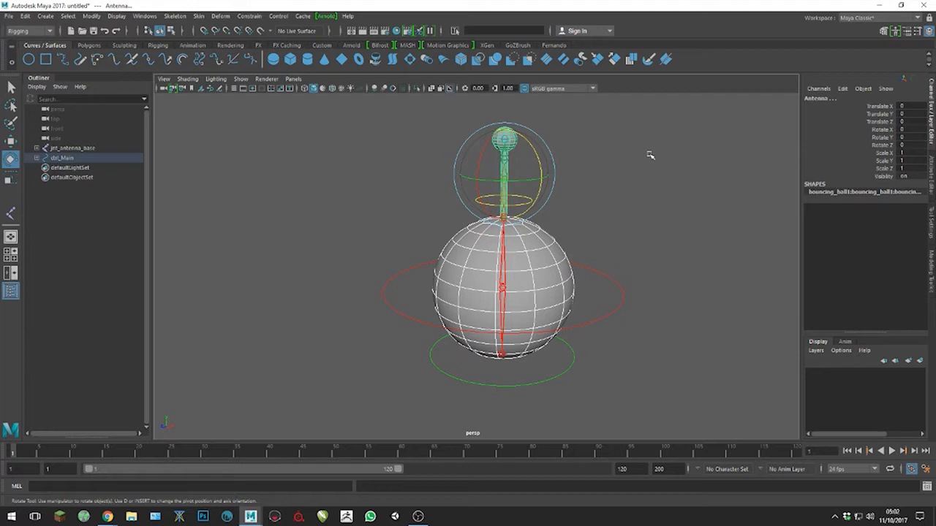
- Unparent the Bouncing_Ball and Antenna meshes from the rig, and move ctrl_Main along X to check whether they still follow
key(shift+p)
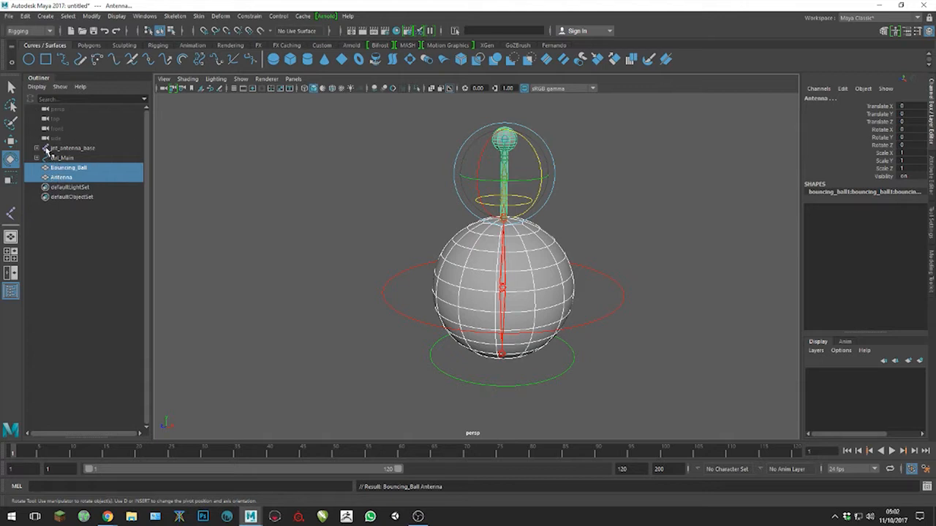
alt+right_drag(690, 283, 656, 348)
drag(585, 385, 595, 404)
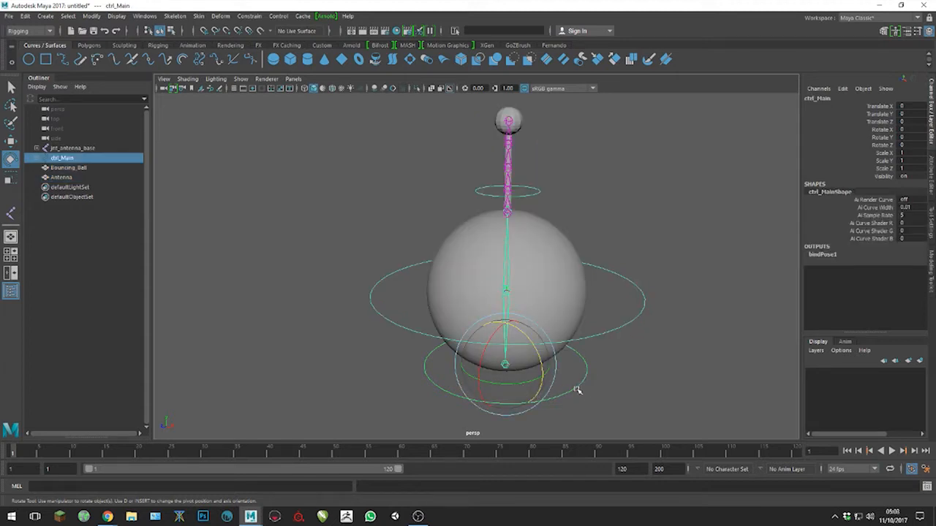
key(w)
mouse_move(545, 389)
mouse_down()
mouse_move(527, 388)
mouse_move(539, 397)
mouse_up()
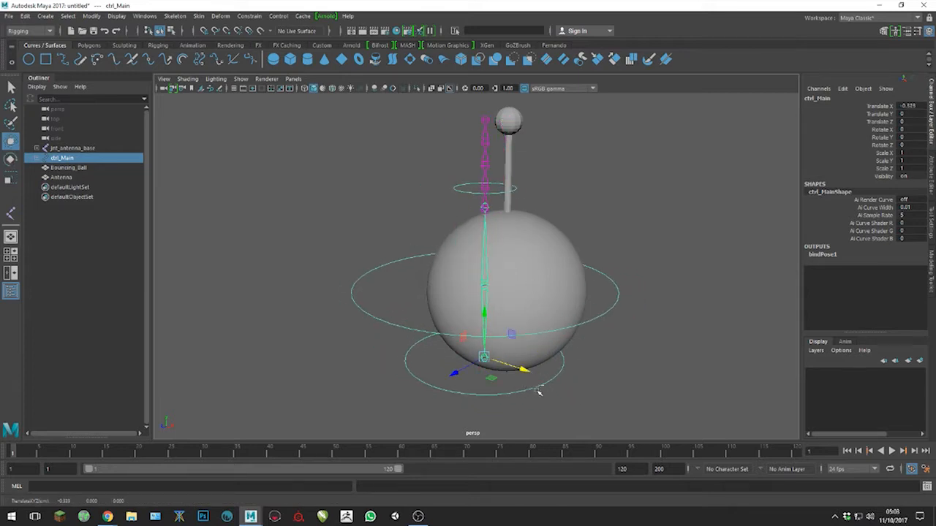
- Bind the Bouncing_Ball mesh to the lower, centre and upper ball joints with Bind Skin
click(698, 303)
scroll(627, 289, up, 3)
click(522, 418)
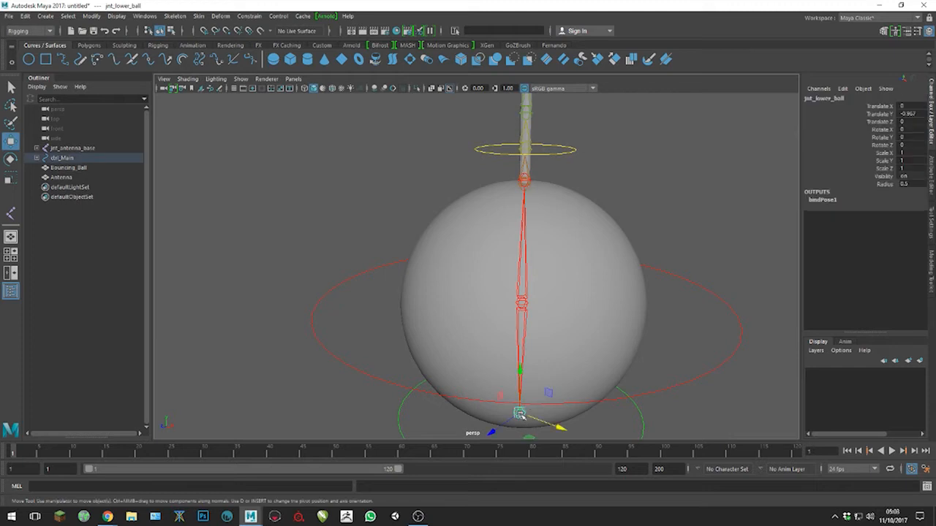
click(526, 303)
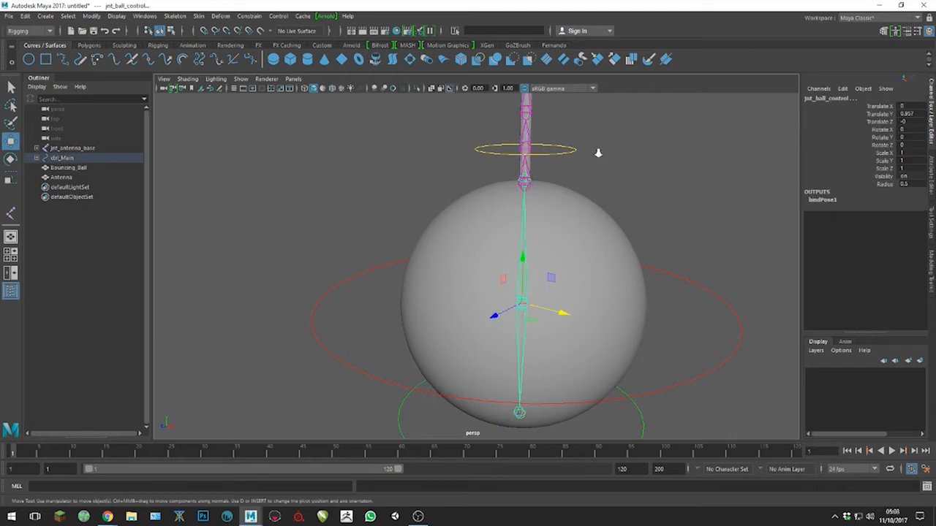
scroll(681, 223, up, 5)
alt+middle_drag(682, 222, 620, 399)
shift+click(558, 173)
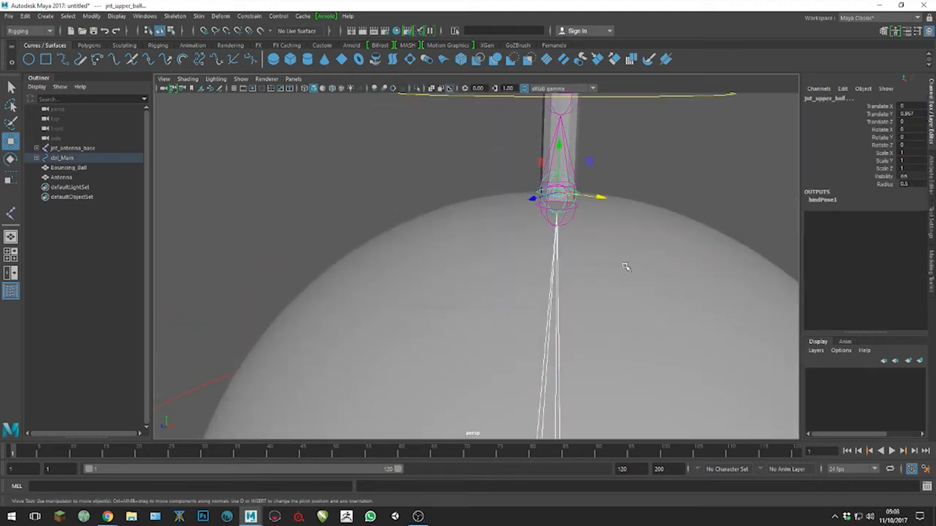
shift+click(637, 280)
click(203, 17)
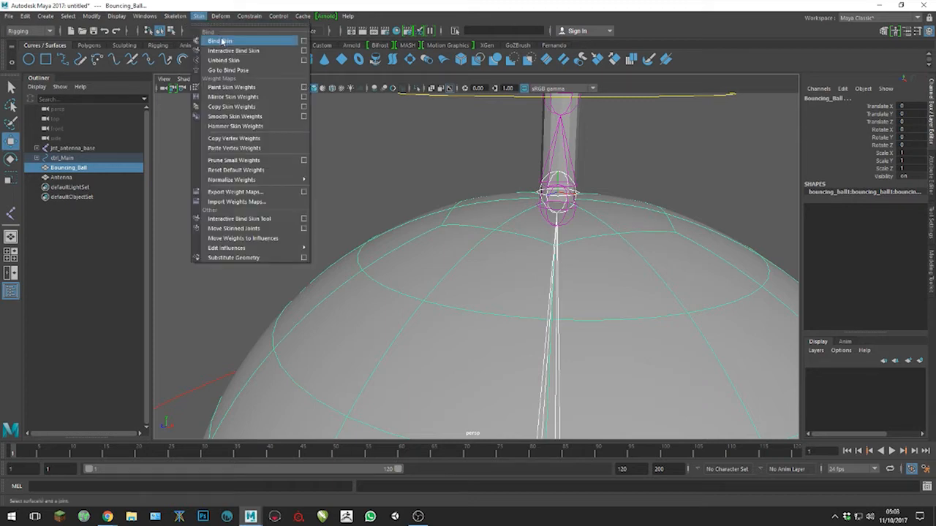
click(221, 41)
- Bind the Antenna mesh to the antenna joint chain starting at jnt_antenna_base with Bind Skin
alt+drag(536, 177, 528, 136)
click(532, 130)
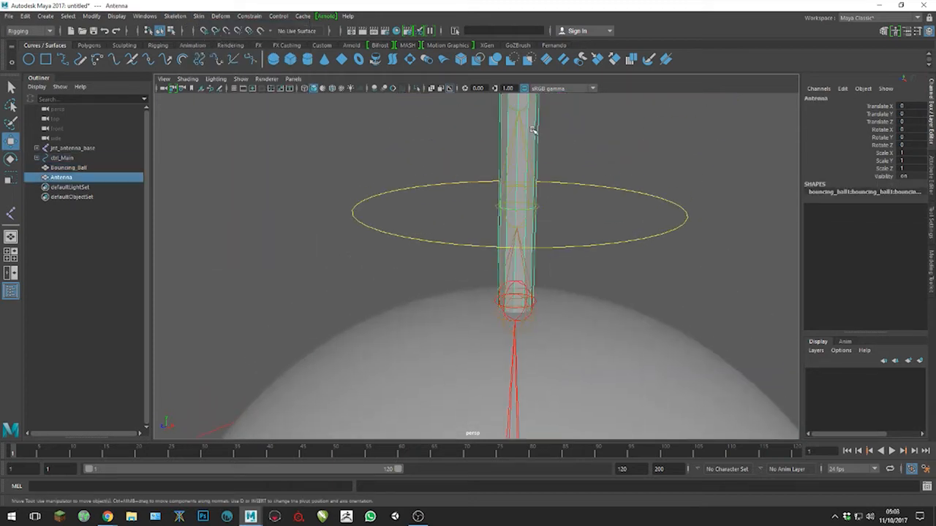
click(653, 205)
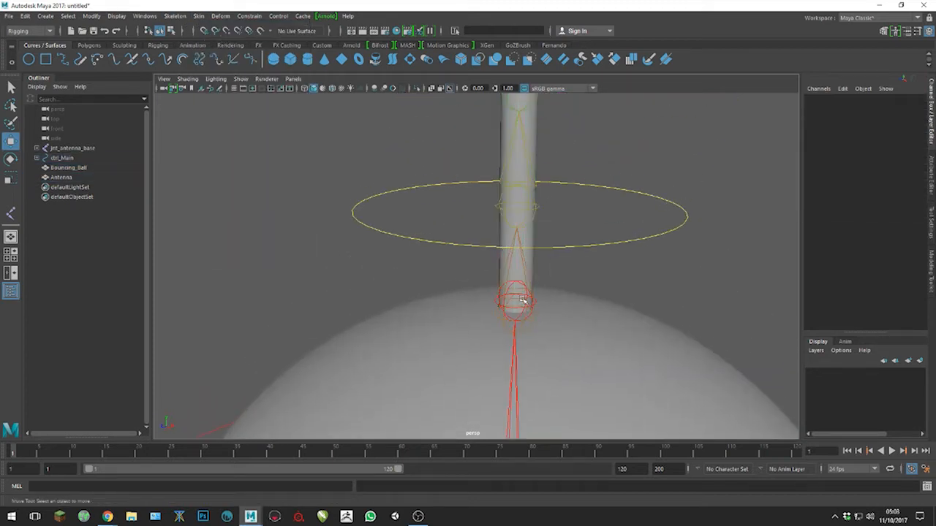
click(524, 330)
alt+middle_drag(638, 214, 629, 326)
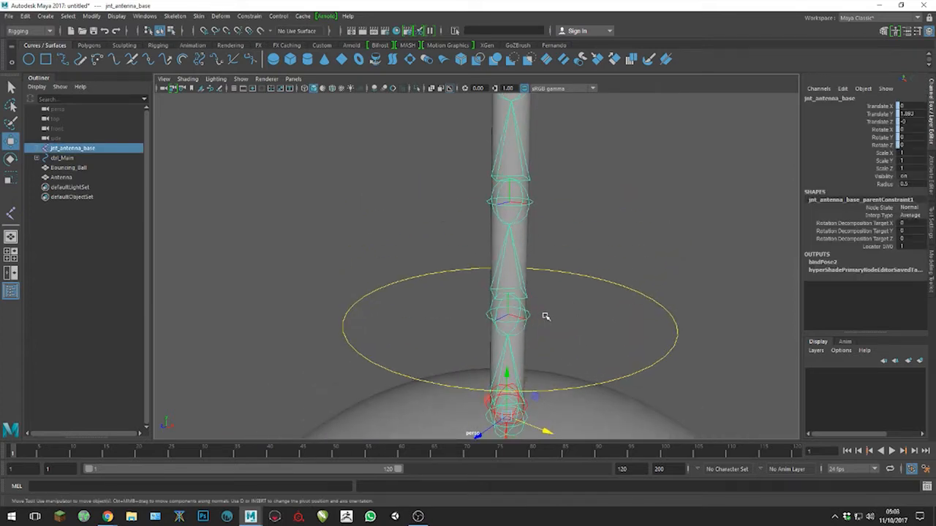
click(521, 315)
alt+middle_drag(595, 271, 557, 324)
click(499, 347)
click(498, 226)
alt+middle_drag(567, 155, 598, 283)
click(525, 220)
shift+click(577, 225)
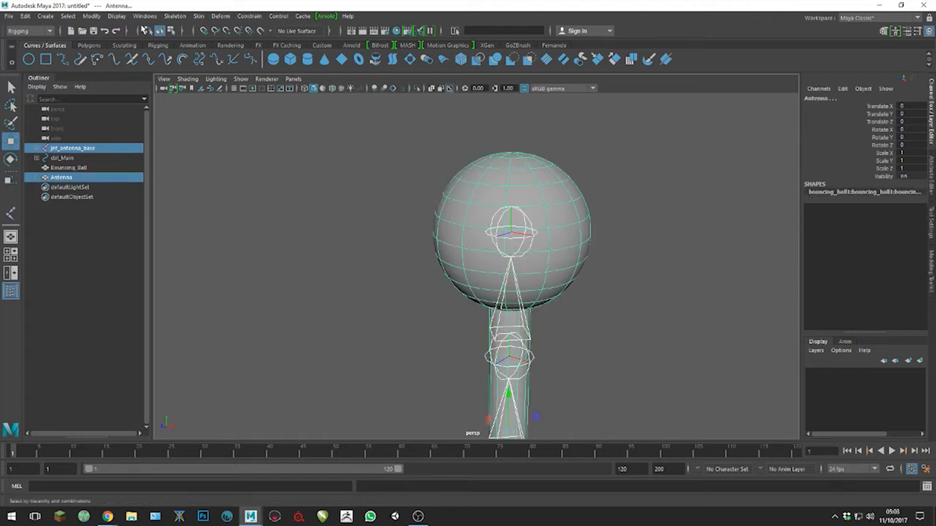
click(198, 15)
click(219, 40)
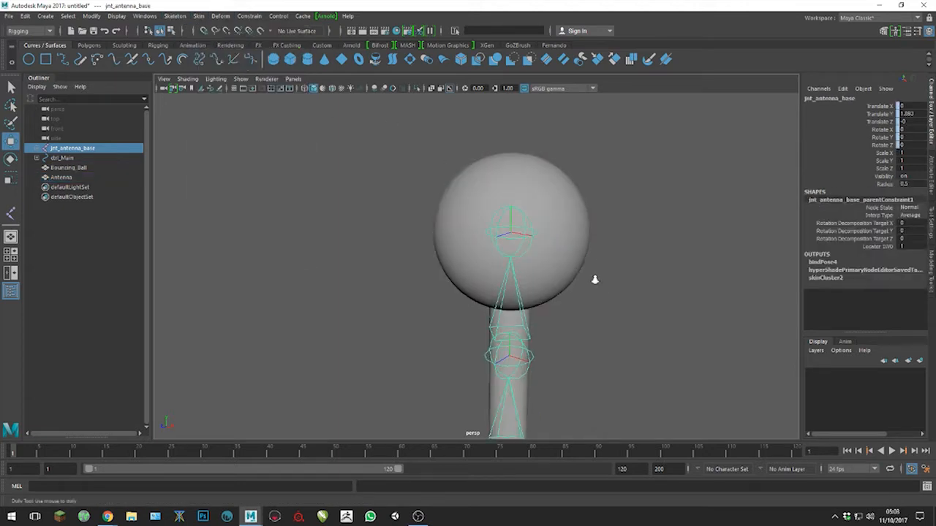
- Move ctrl_Main along X to check that both bound meshes follow it, and undo the move
alt+right_drag(593, 277, 522, 322)
alt+middle_drag(522, 322, 541, 192)
alt+right_drag(541, 191, 557, 222)
alt+middle_drag(630, 267, 652, 250)
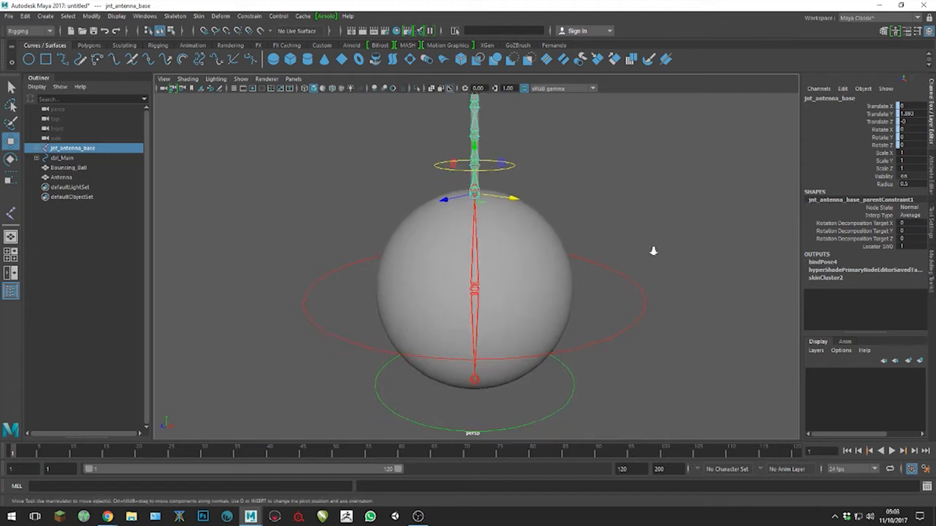
alt+right_drag(651, 251, 557, 217)
click(532, 351)
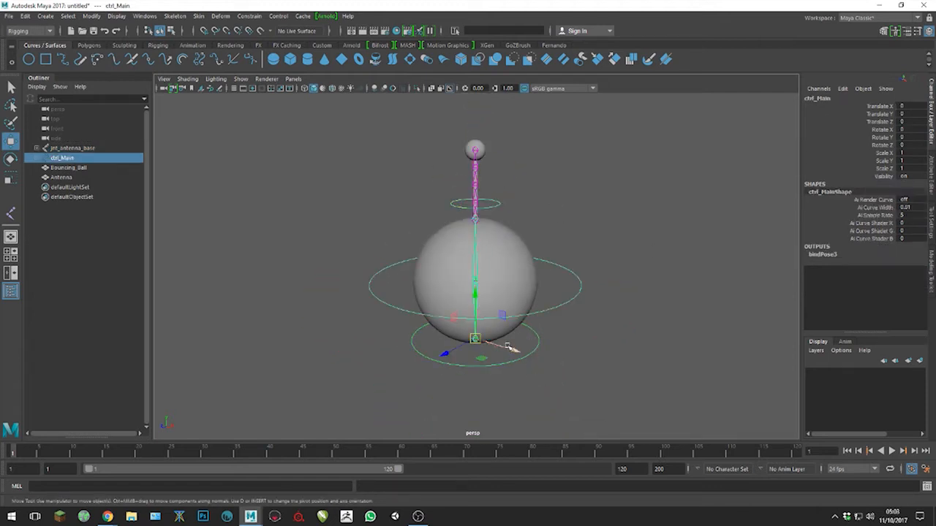
drag(511, 351, 491, 351)
key(ctrl+z)
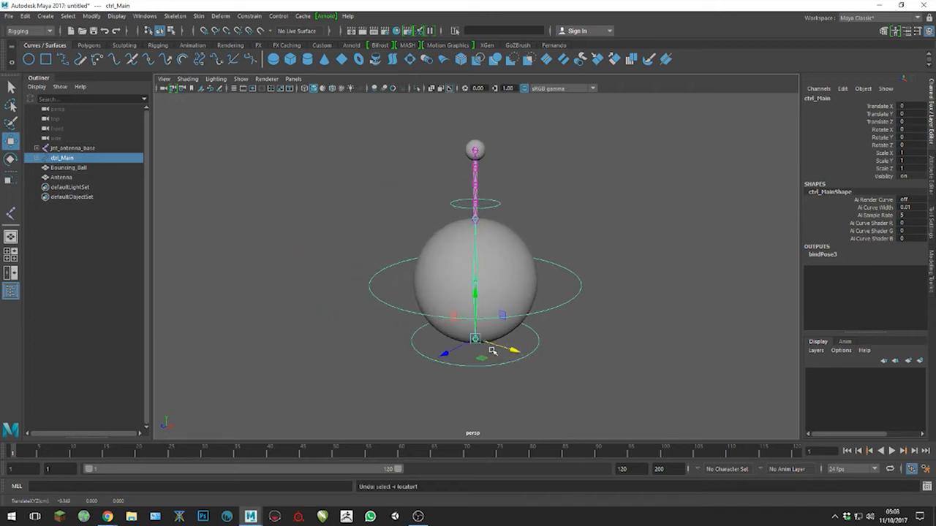
- Rotate and scale the ball control ring to test the ball's deformation, undoing each change
click(579, 287)
key(e)
drag(515, 263, 505, 285)
key(ctrl+z)
key(r)
mouse_move(476, 242)
mouse_down()
mouse_move(474, 253)
mouse_move(475, 227)
mouse_up()
key(ctrl+z)
- Rotate ctrl_Antenna around Z to test how the bound antenna bends, and undo the rotations
click(477, 204)
key(e)
mouse_move(503, 202)
mouse_down()
mouse_move(468, 192)
mouse_move(505, 199)
mouse_move(501, 209)
mouse_up()
key(ctrl+z)
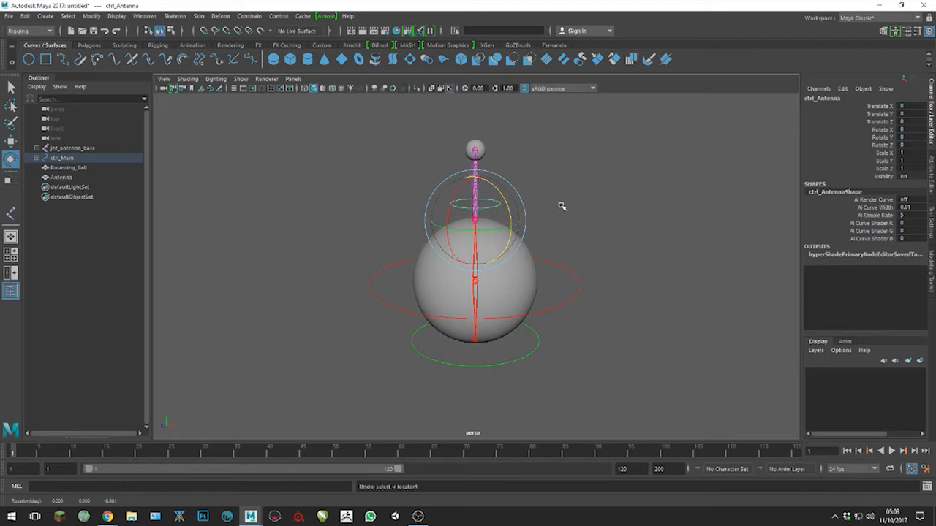
alt+right_drag(561, 272, 593, 299)
alt+middle_drag(607, 273, 607, 318)
alt+right_drag(608, 319, 554, 302)
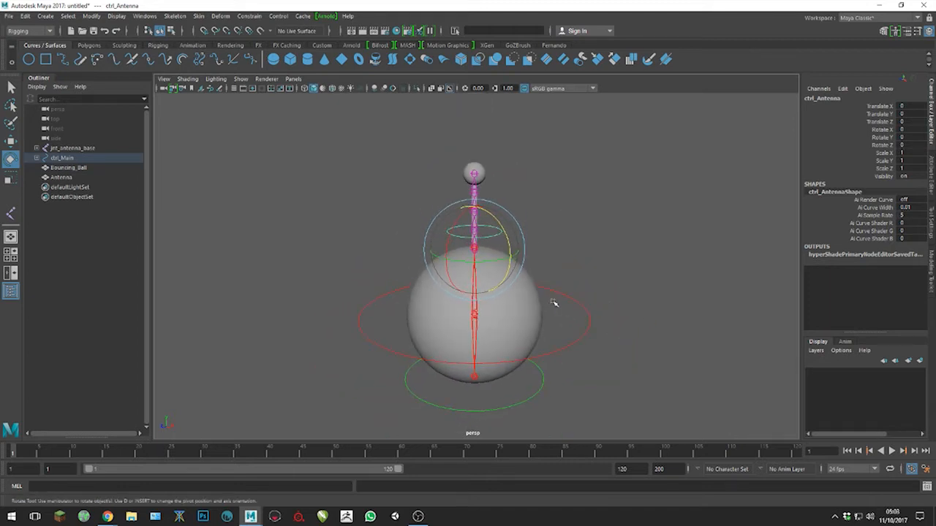
click(588, 239)
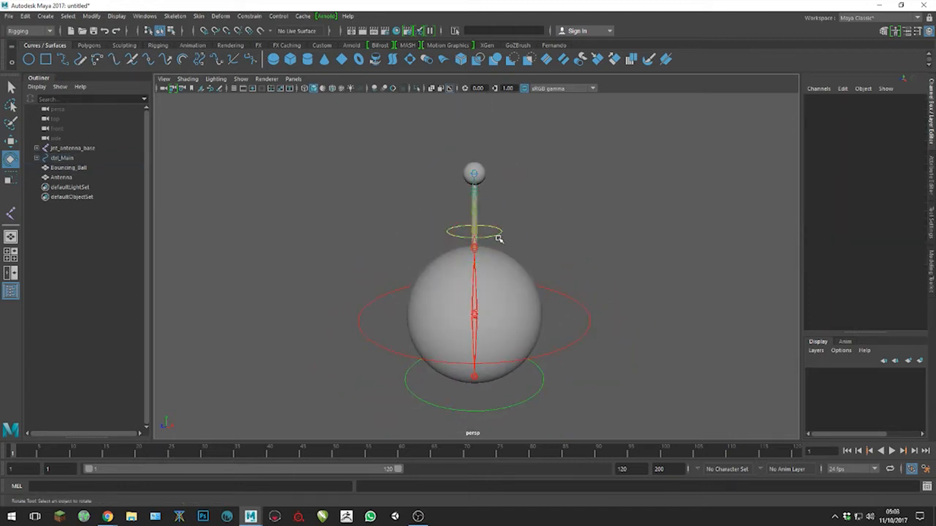
click(496, 233)
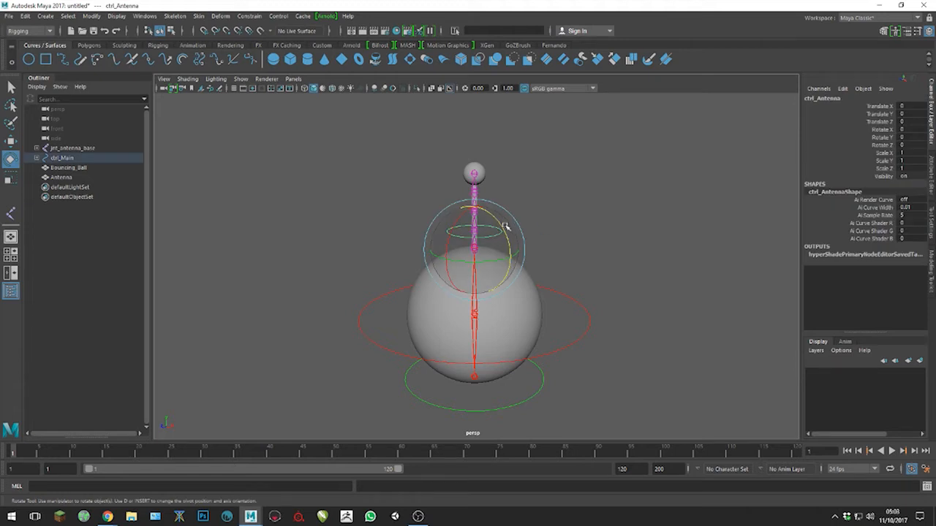
drag(512, 220, 495, 235)
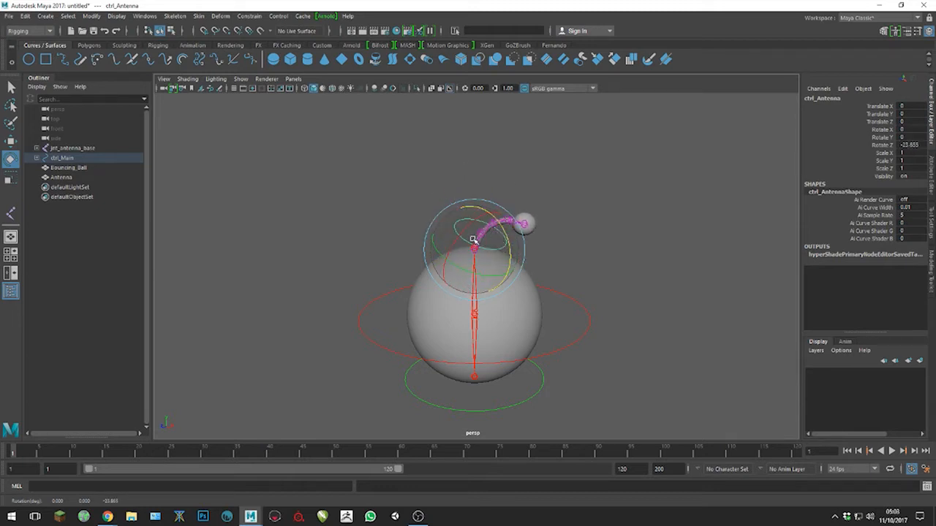
key(ctrl+z)
key(ctrl+z)
key(ctrl+z)
- Lock and hide the Translate X, Y and Z channels of ctrl_Antenna
click(880, 108)
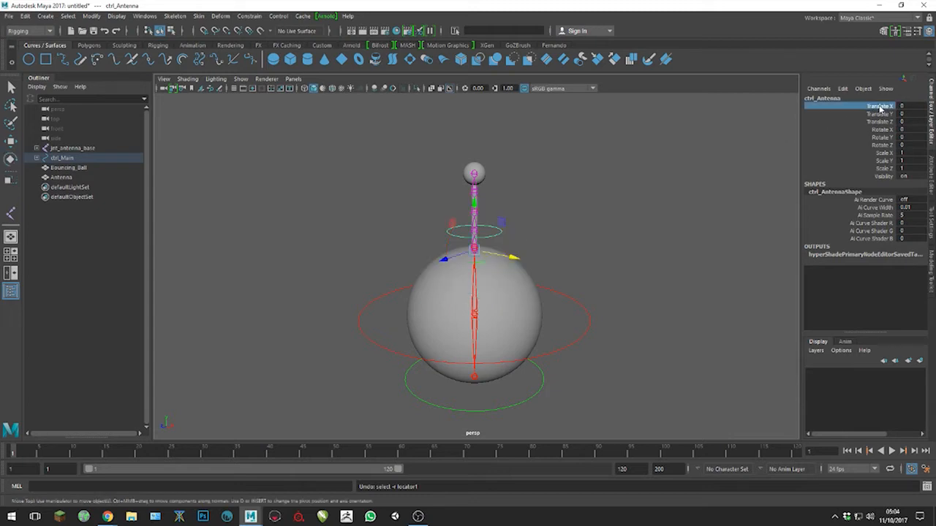
shift+click(878, 123)
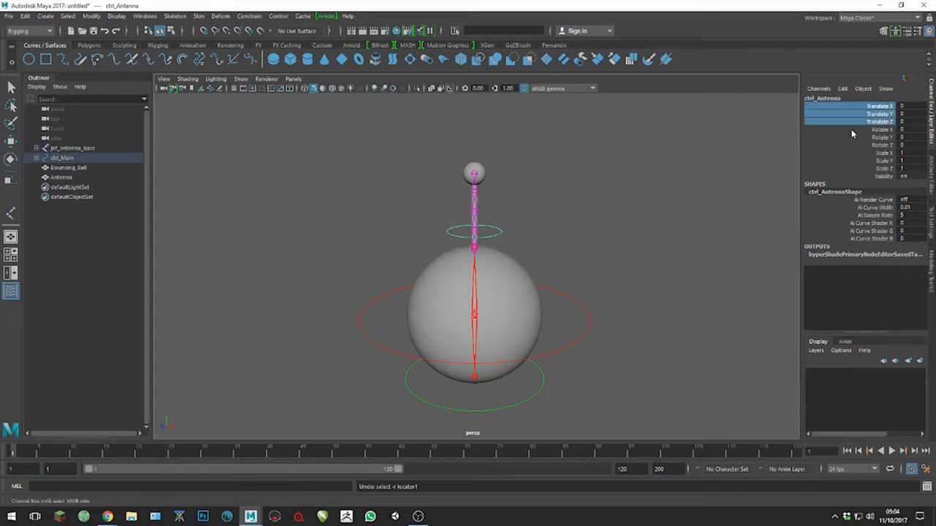
right_click(881, 113)
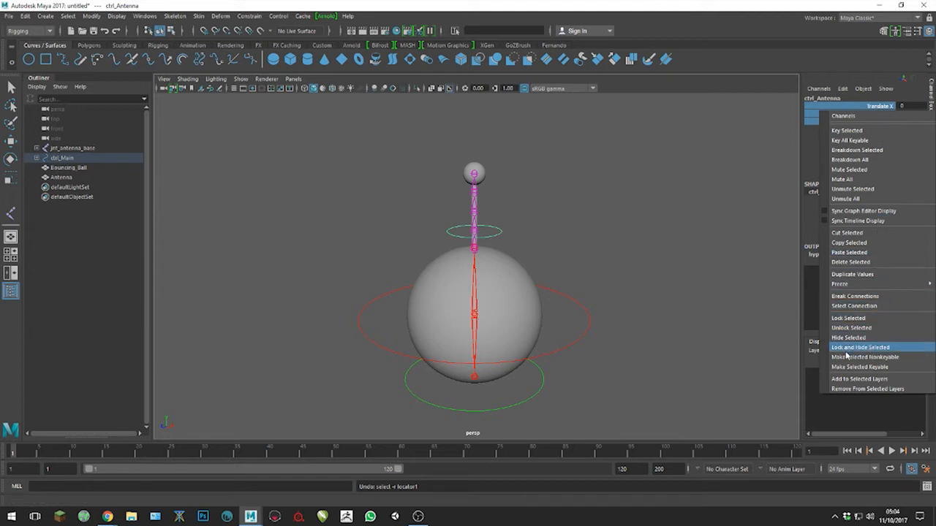
click(890, 348)
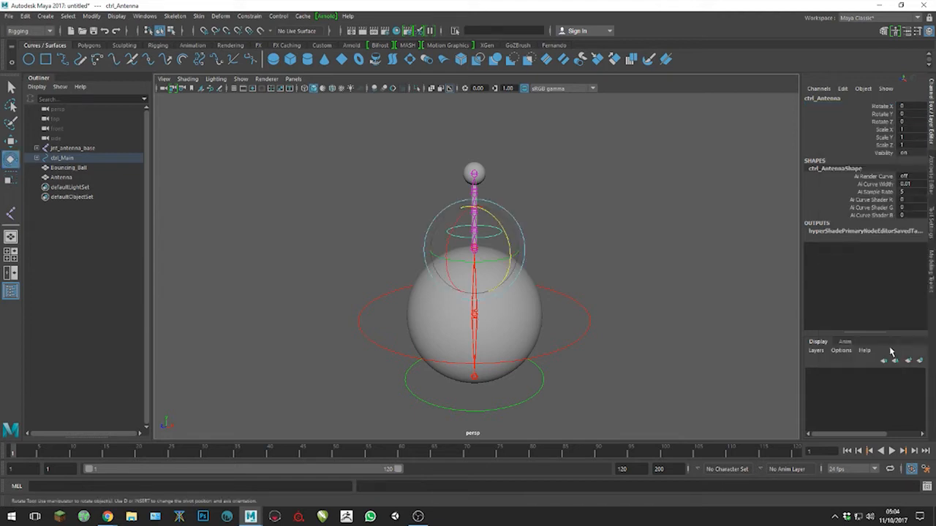
- Lock and hide the Scale X, Y, Z and Visibility channels of ctrl_Antenna
click(885, 130)
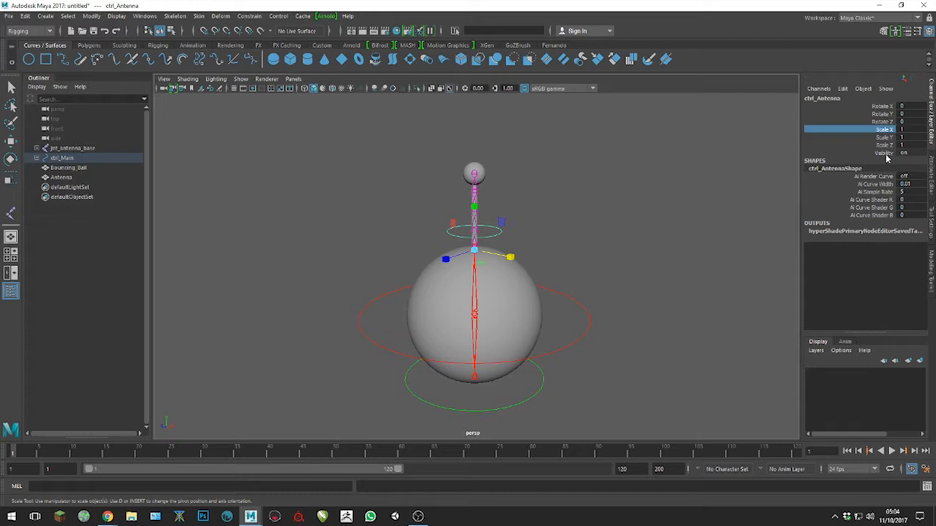
shift+click(886, 149)
right_click(885, 153)
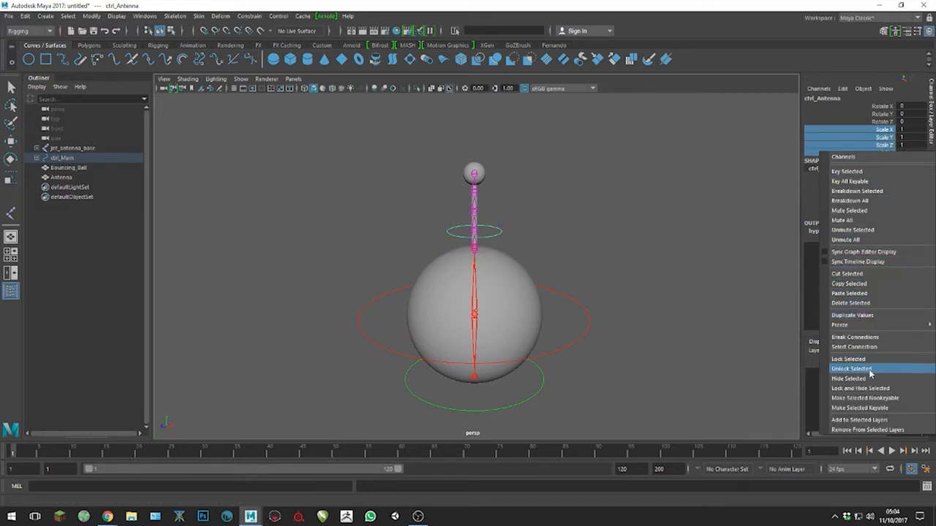
click(868, 390)
key(e)
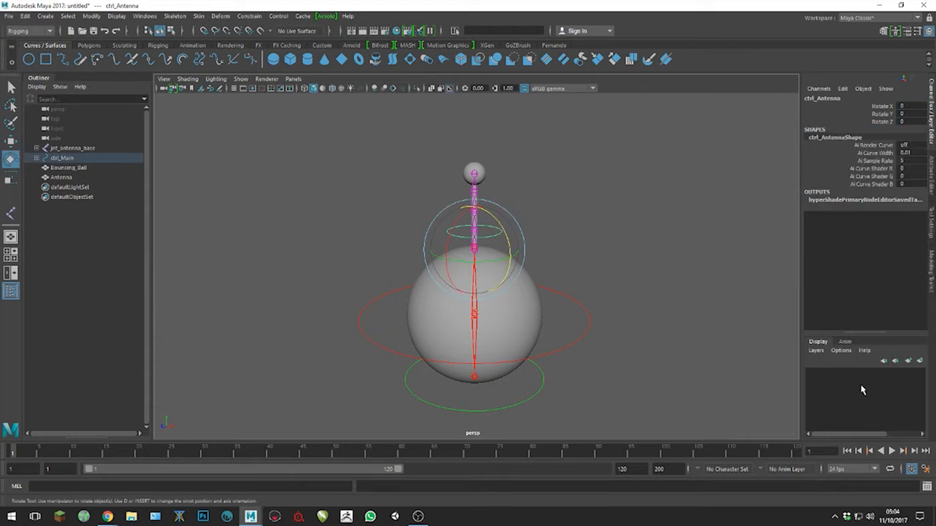
- Lock and hide the Rotate Y channel of ctrl_Antenna so that only Rotate X and Z stay available
click(672, 297)
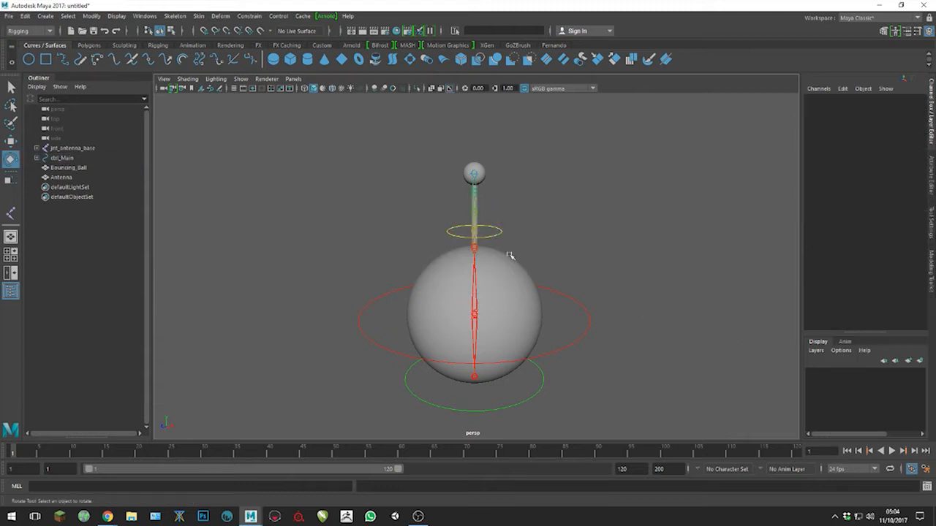
click(497, 234)
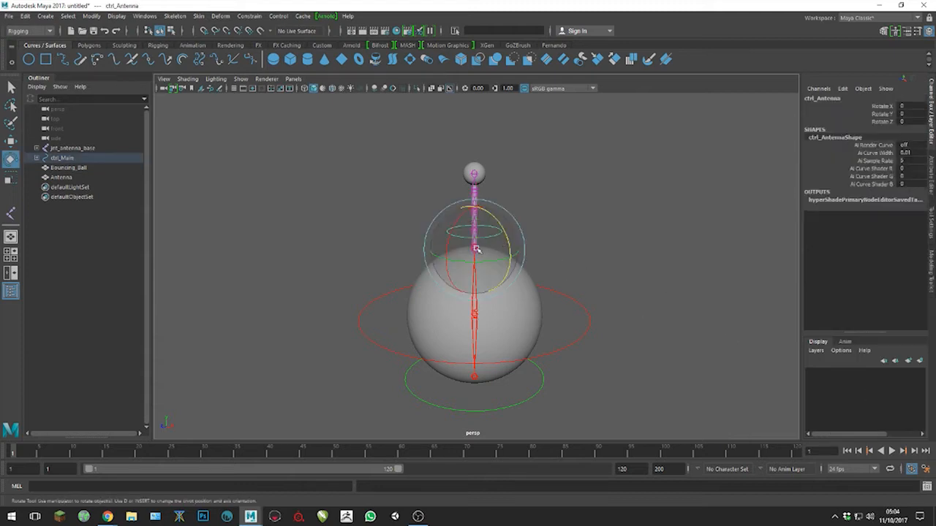
click(884, 114)
right_click(884, 115)
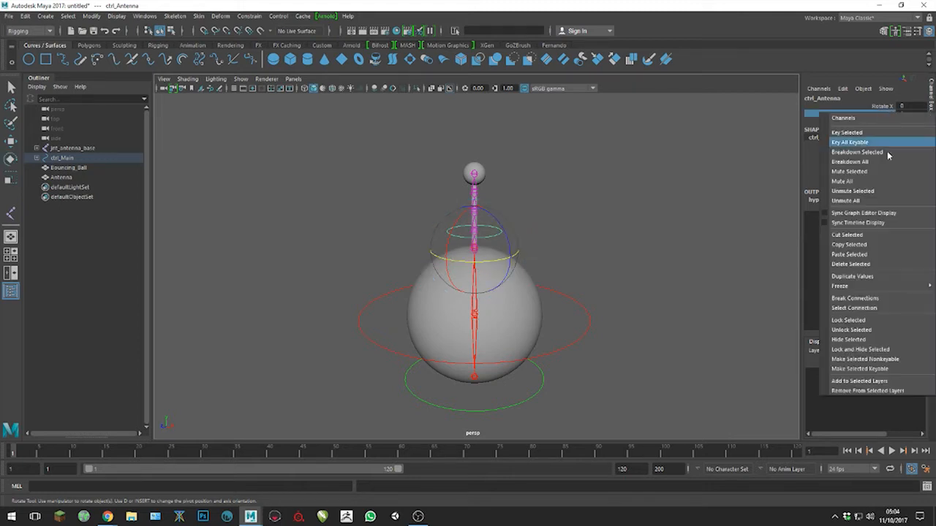
click(879, 350)
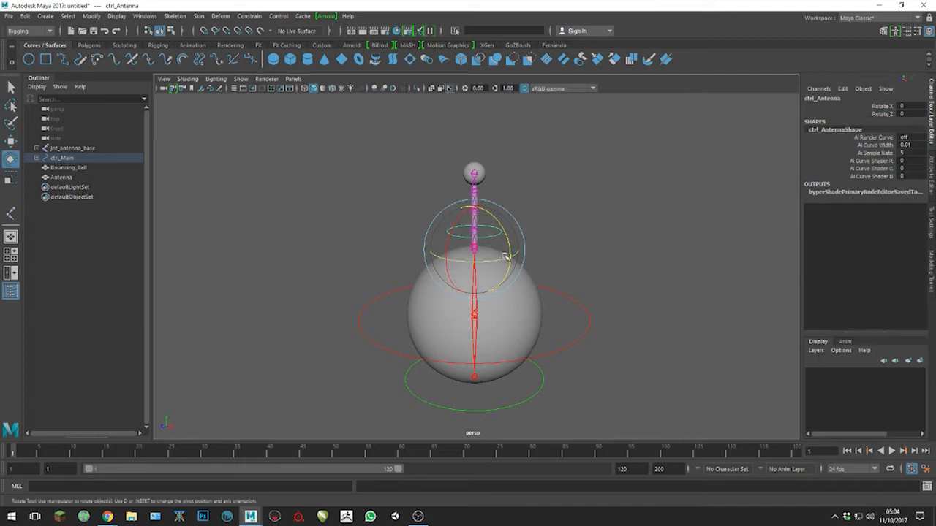
- Check ctrl_Antenna with the rotate, move and scale manipulators to test its locked channels
click(519, 226)
click(499, 234)
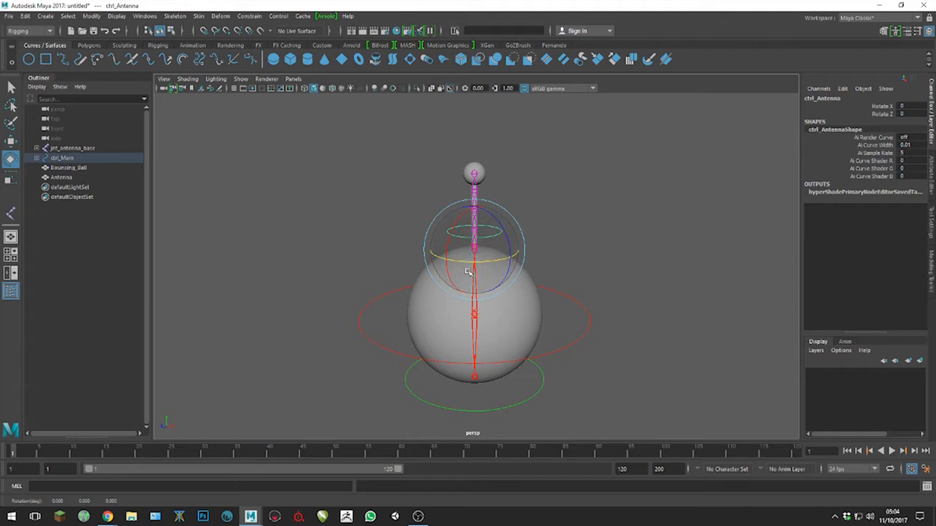
key(w)
click(516, 265)
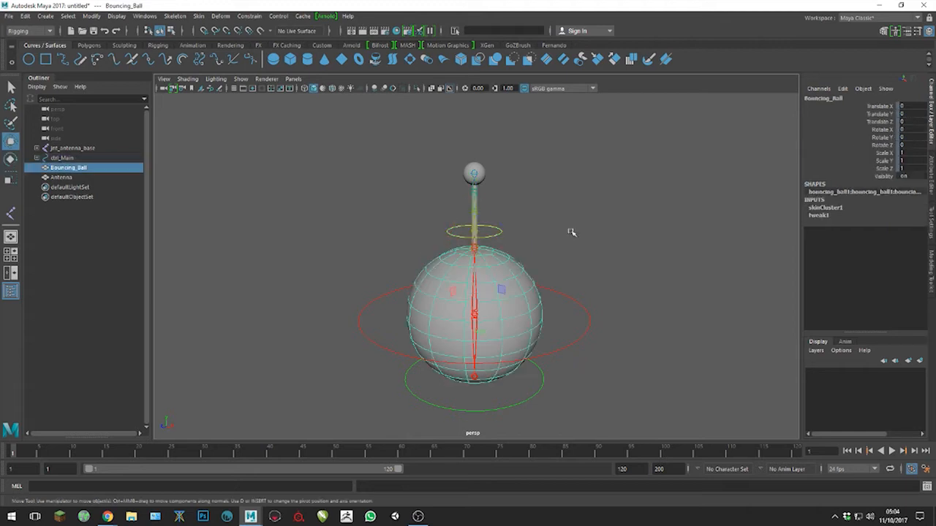
click(504, 250)
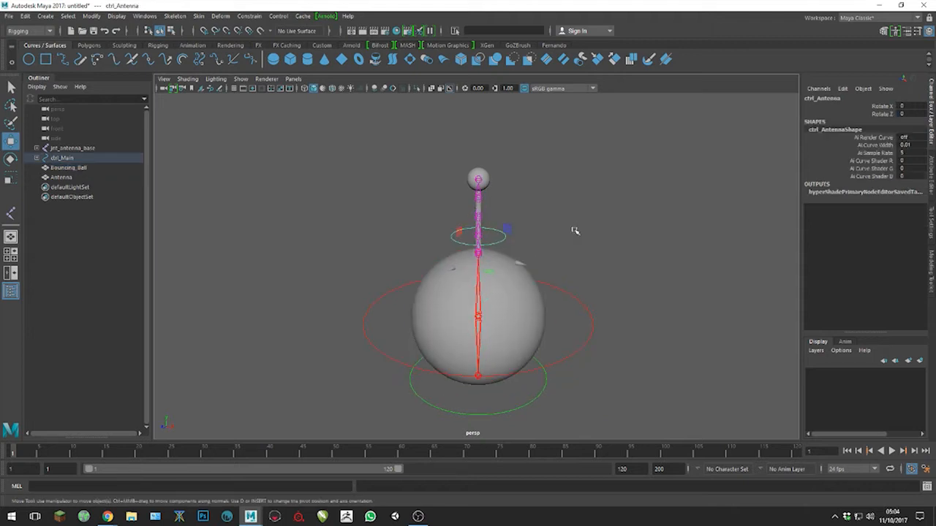
key(r)
alt+drag(606, 240, 455, 224)
key(e)
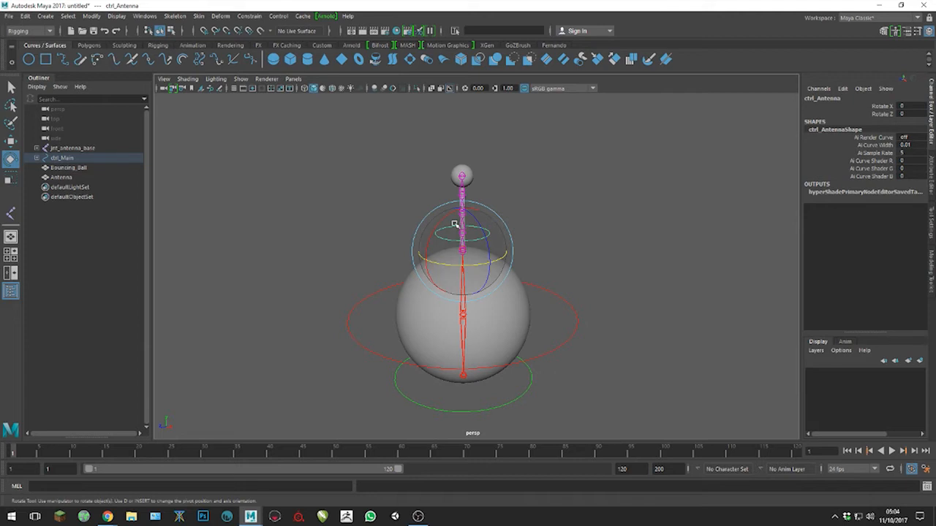
- Check ctrl_Ball with the move, scale and rotate manipulators, and ctrl_Main with the rotate manipulator, to review their available channels
drag(584, 347, 587, 349)
alt+middle_drag(607, 359, 623, 269)
key(w)
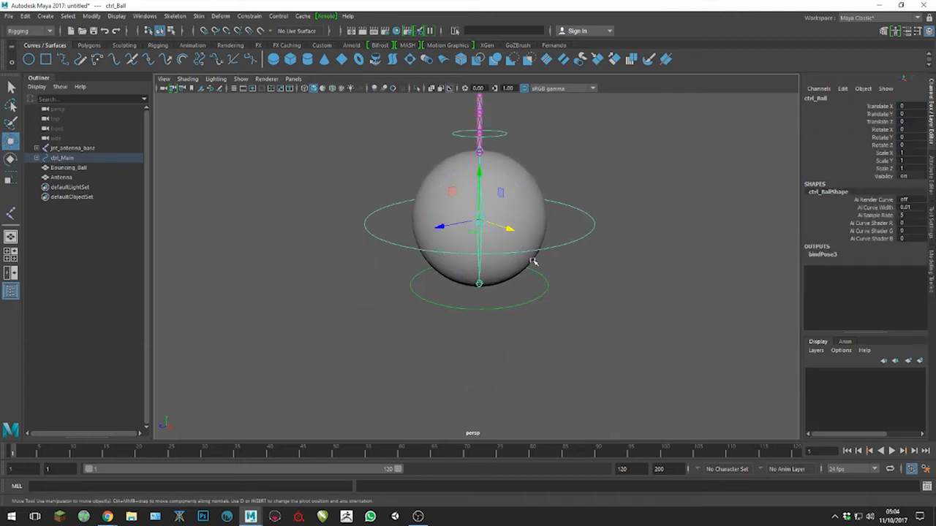
key(r)
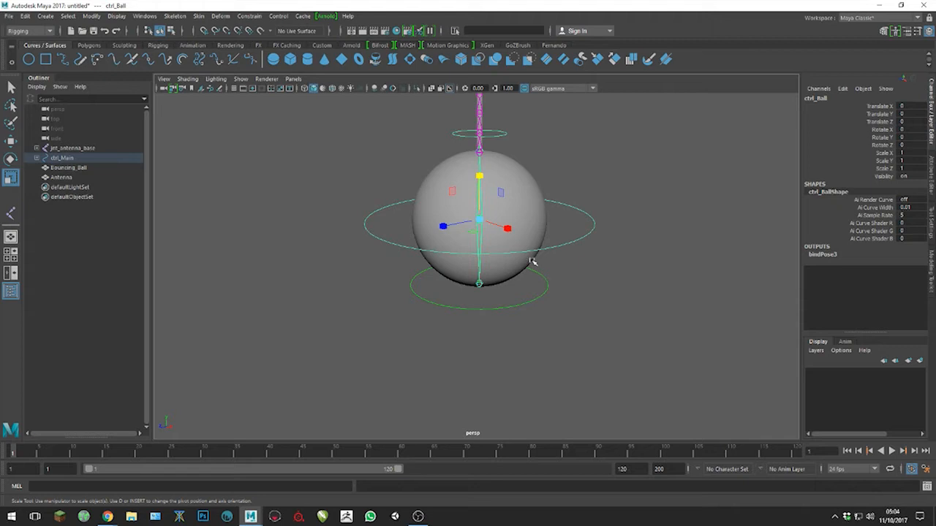
key(e)
click(547, 298)
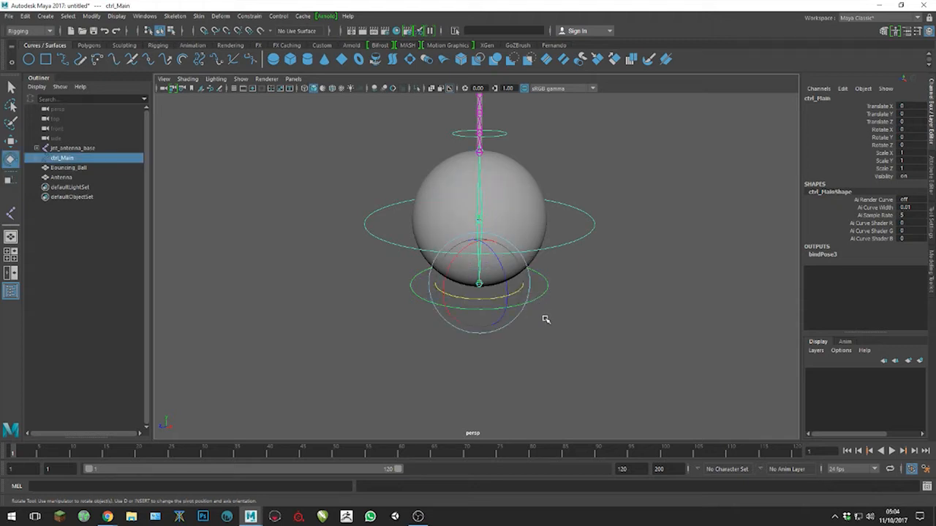
mouse_move(652, 247)
alt+middle_down()
mouse_move(633, 222)
mouse_move(680, 278)
mouse_move(662, 274)
mouse_move(649, 247)
alt+middle_up()
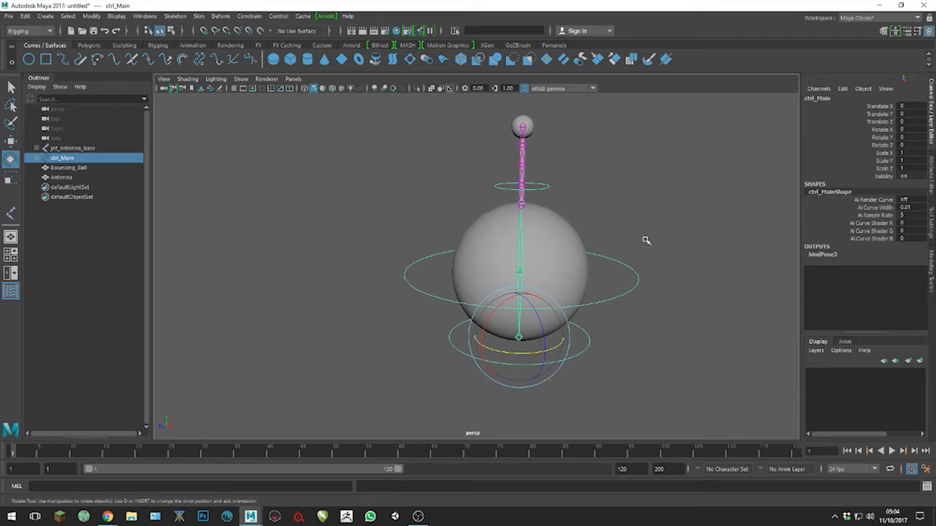
click(646, 240)
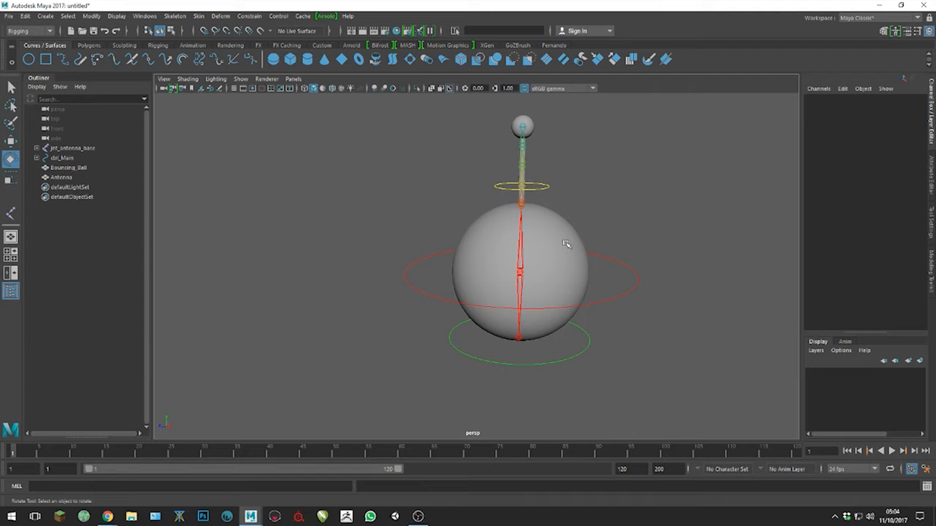
click(561, 275)
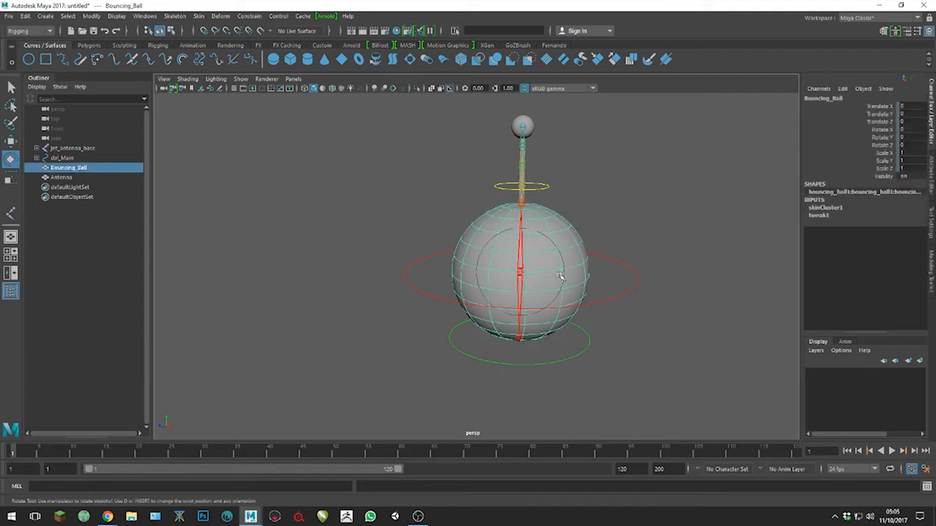
shift+click(530, 129)
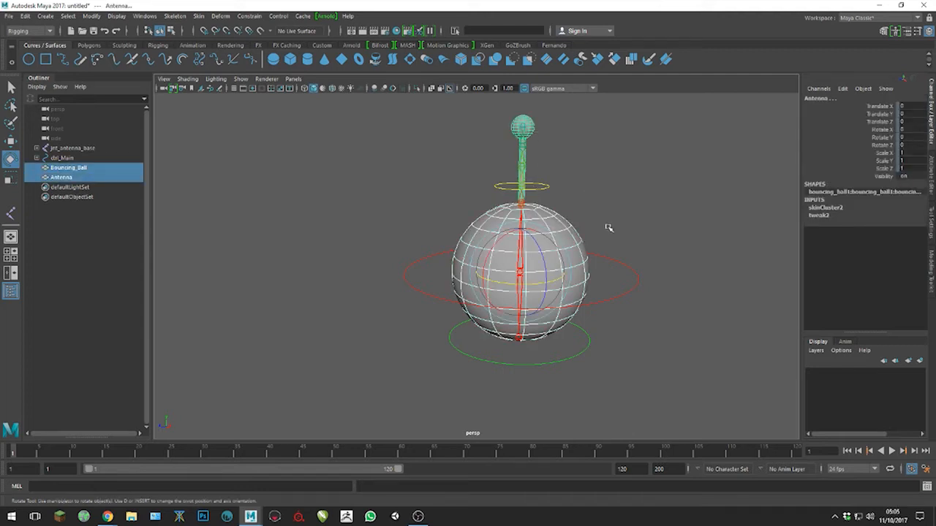
right_drag(574, 254, 567, 209)
click(587, 259)
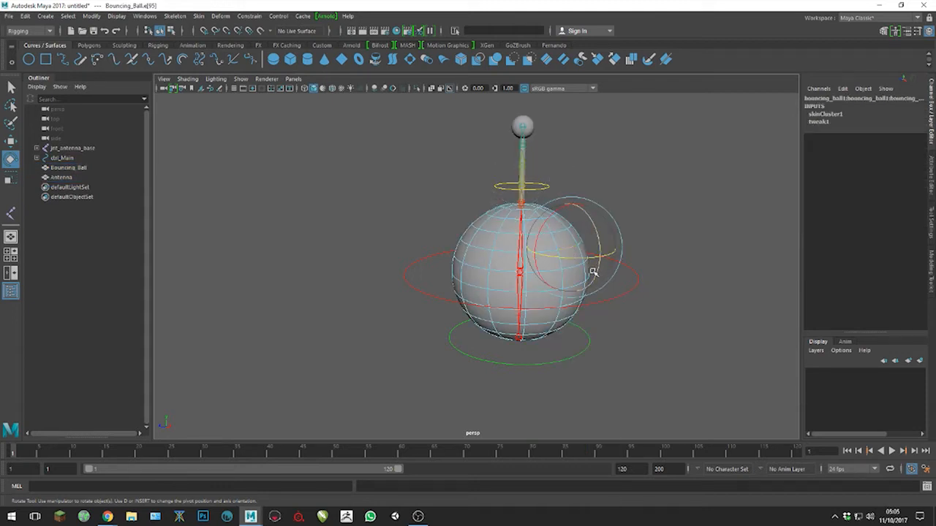
key(w)
right_drag(579, 278, 620, 230)
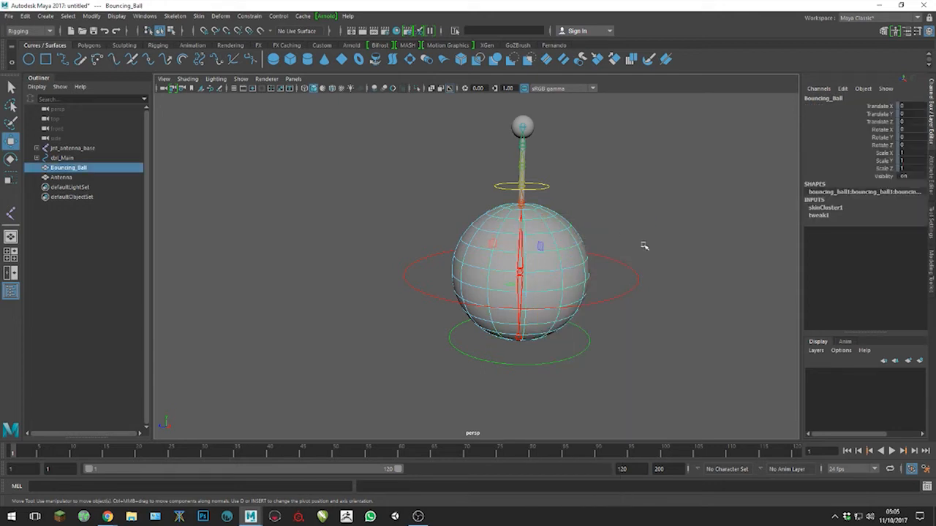
click(647, 255)
- Create a display layer containing the Bouncing_Ball and Antenna meshes
click(568, 282)
shift+click(532, 124)
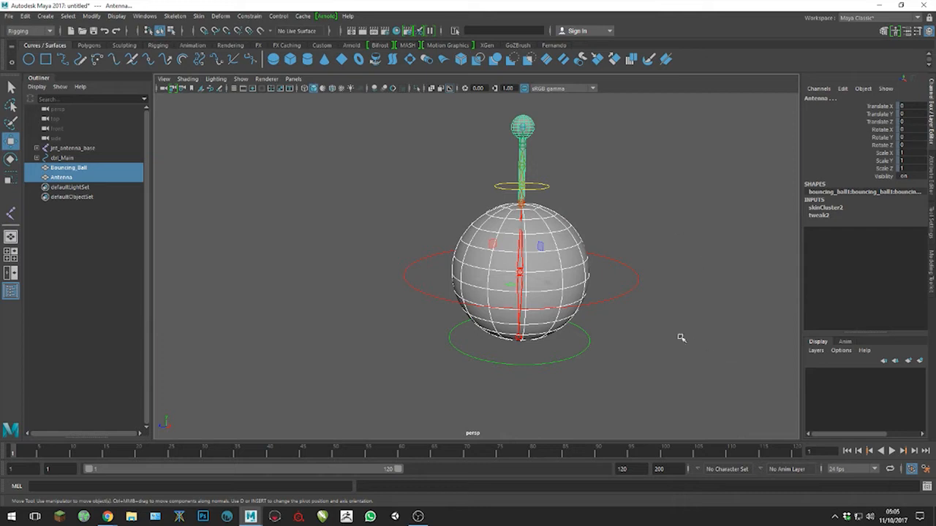
click(920, 362)
- Rename the new display layer as Bouncing_Ball_Topo and give it a dark red colour
double_click(857, 375)
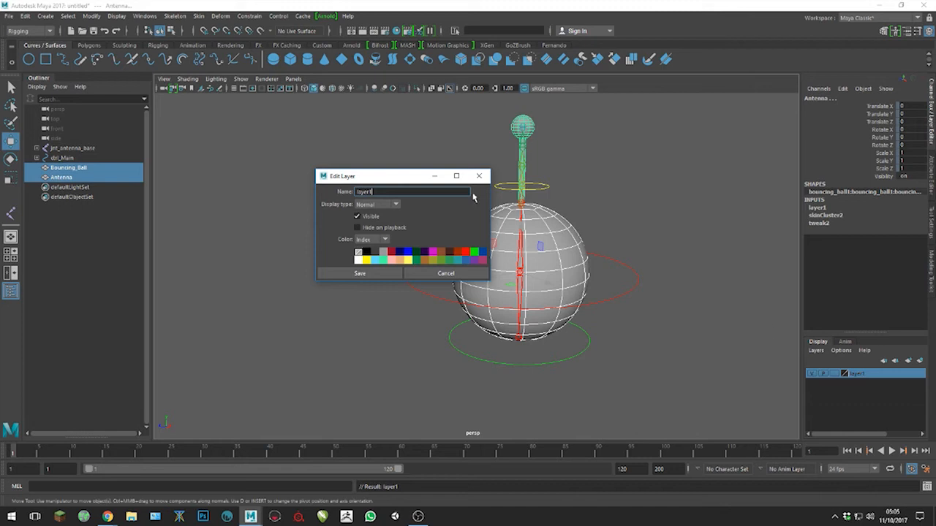
drag(374, 191, 295, 174)
text(B)
text(_Ball_Topo)
click(392, 252)
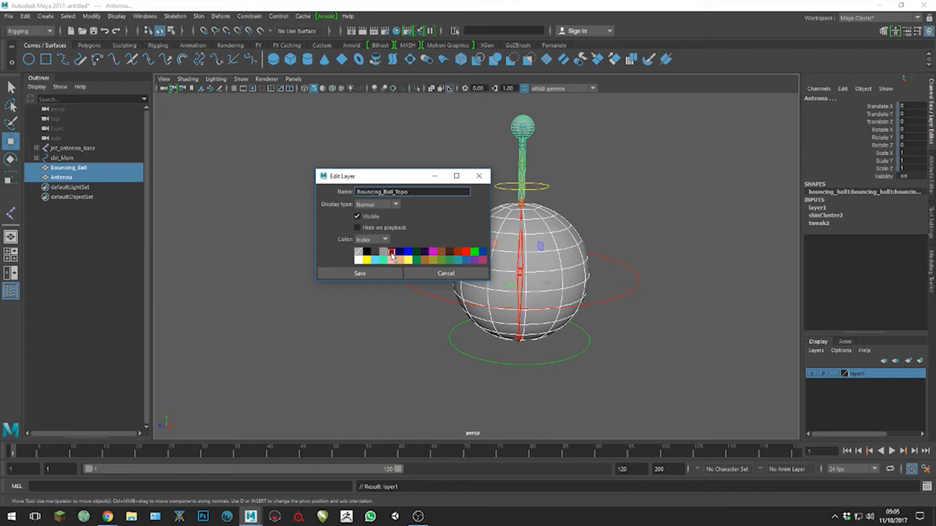
click(361, 274)
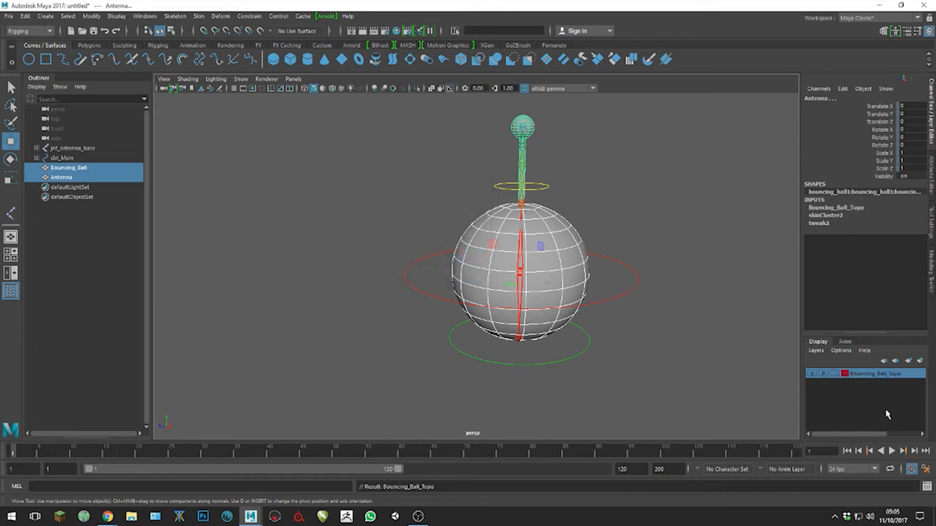
- Set the Bouncing_Ball_Topo layer's display type to Reference and test whether its meshes can still be selected
click(835, 374)
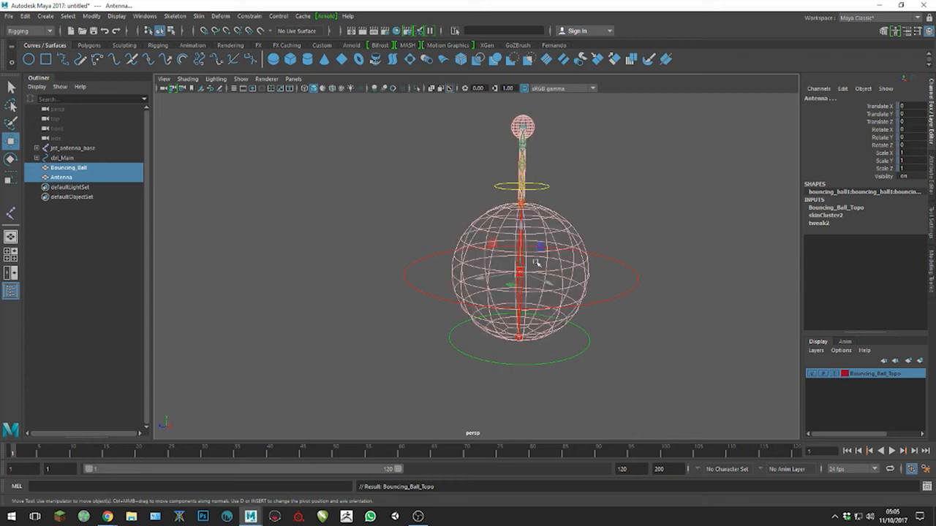
click(836, 374)
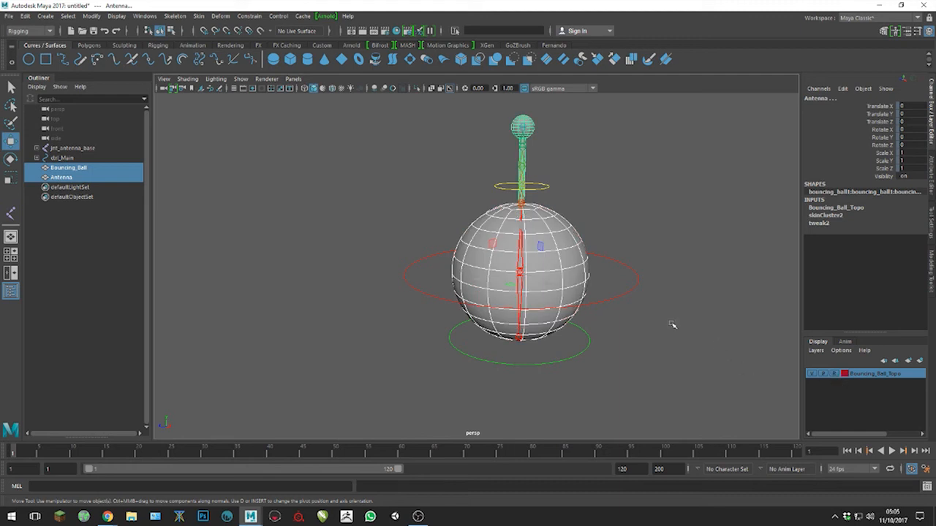
click(616, 288)
drag(571, 274, 588, 286)
- Test-rotate ctrl_Ball around two different axes, undoing each rotation
click(622, 274)
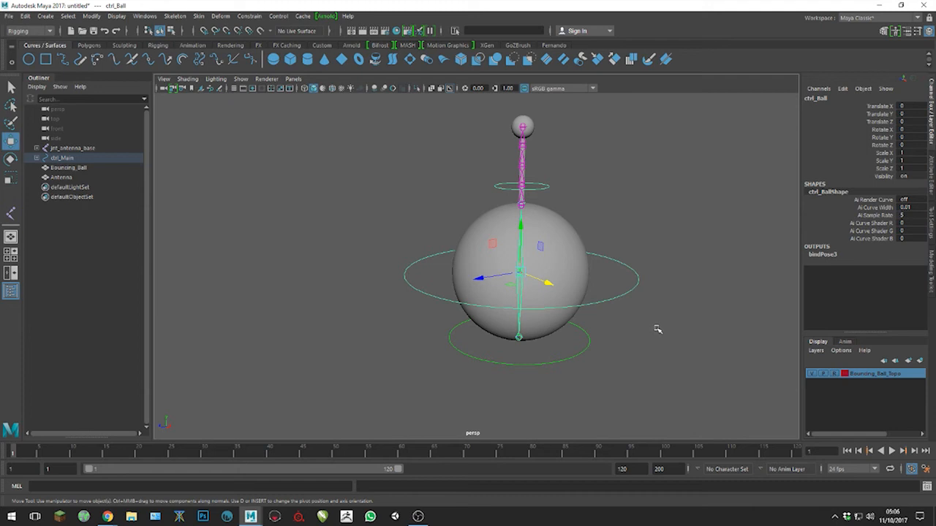
key(e)
drag(544, 257, 545, 275)
key(ctrl+z)
drag(501, 237, 517, 250)
key(ctrl+z)
alt+drag(634, 223, 653, 215)
click(617, 336)
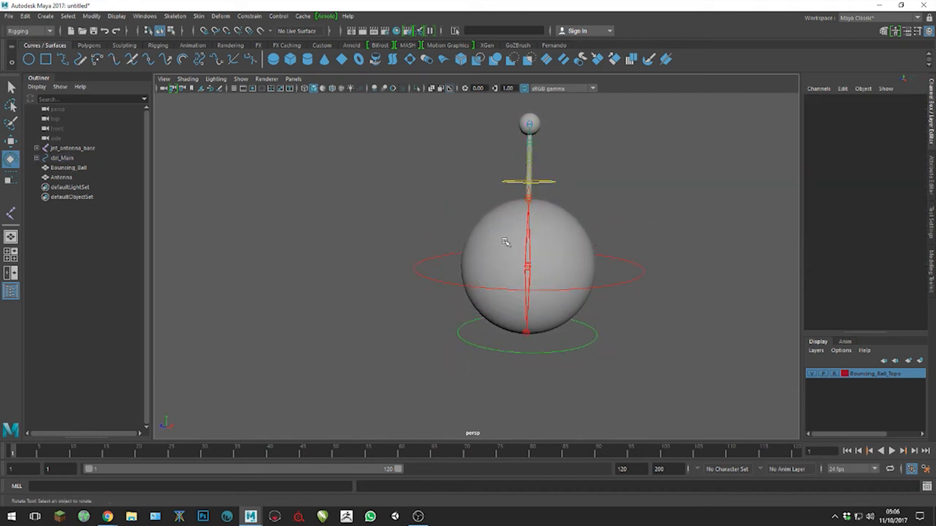
- Hide the joints in the perspective viewport so that only the meshes and control curves are displayed
alt+middle_drag(391, 130, 368, 168)
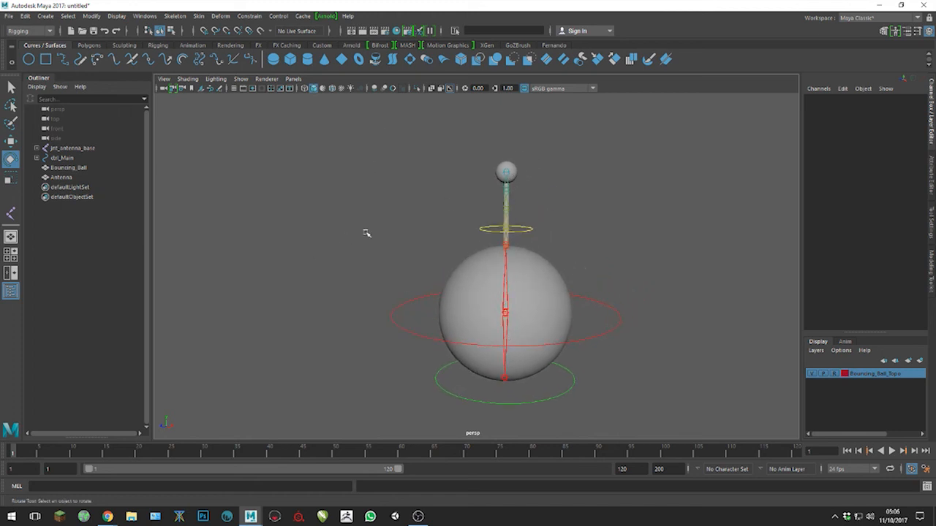
click(240, 79)
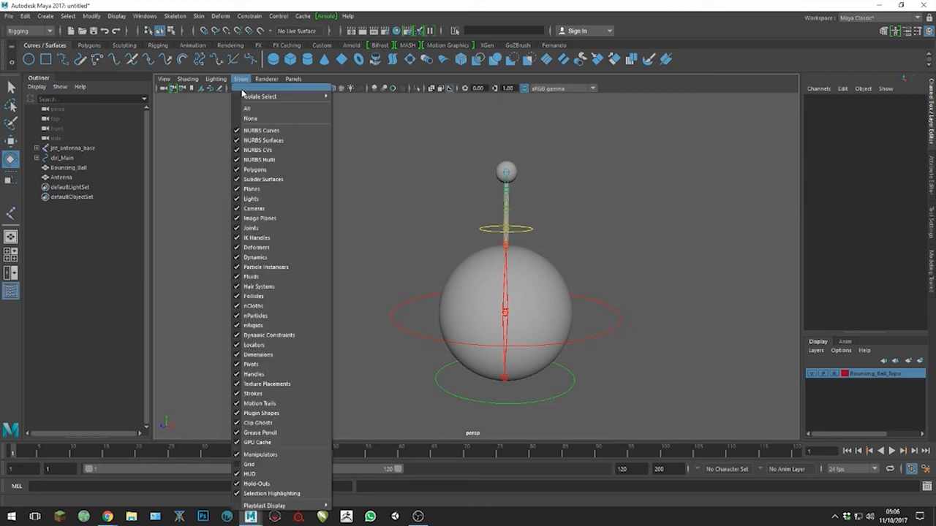
click(261, 228)
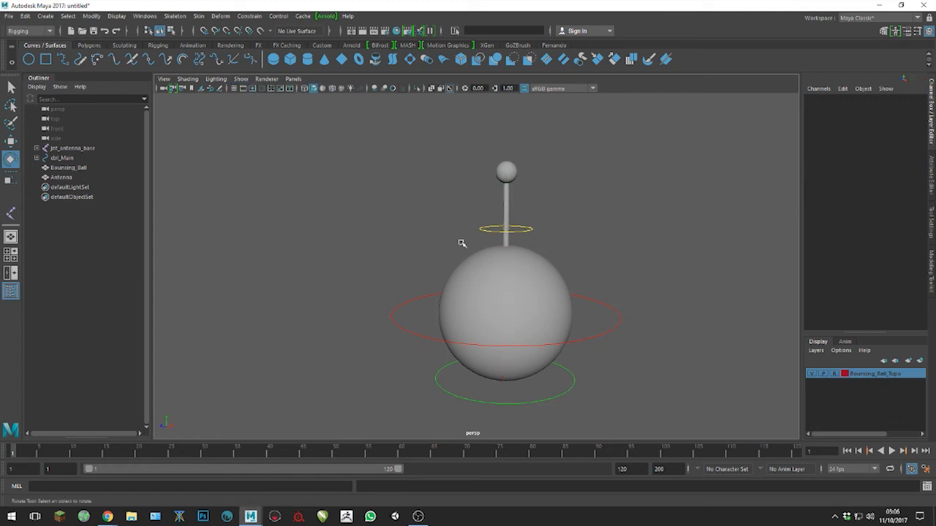
- Inspect the rig from several angles and test selecting ctrl_Ball with the joints hidden
alt+right_drag(597, 238, 553, 275)
alt+drag(554, 275, 535, 268)
alt+right_drag(535, 267, 682, 360)
mouse_move(588, 240)
alt+mouse_down()
mouse_move(598, 263)
mouse_move(591, 238)
alt+mouse_up()
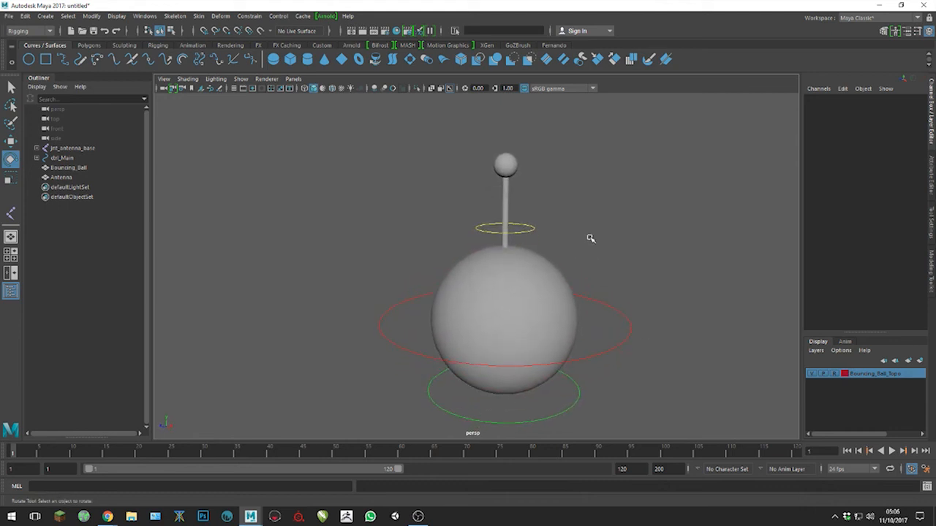
drag(604, 344, 620, 392)
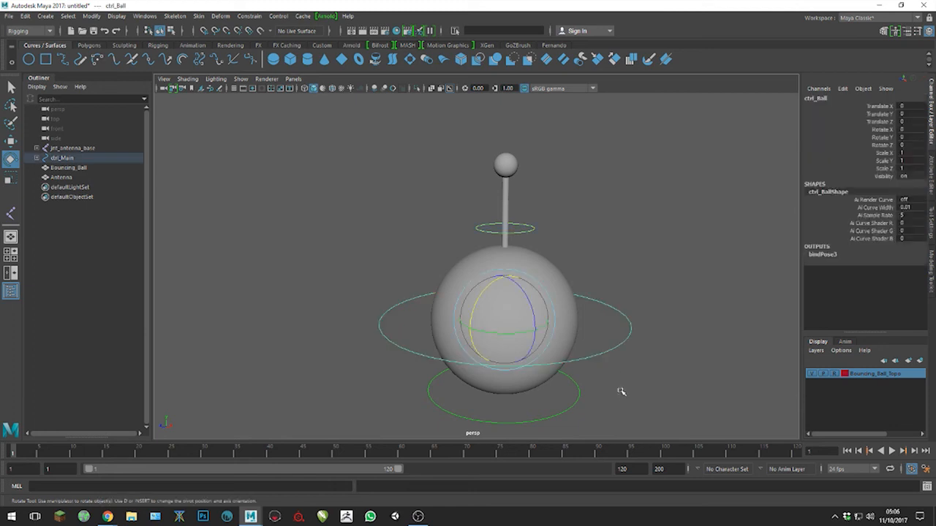
click(674, 238)
alt+drag(695, 288, 568, 232)
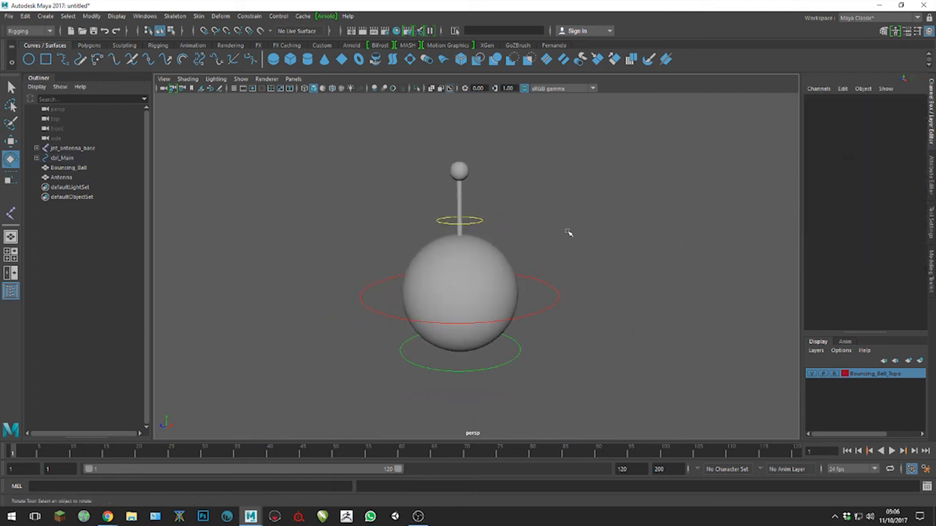